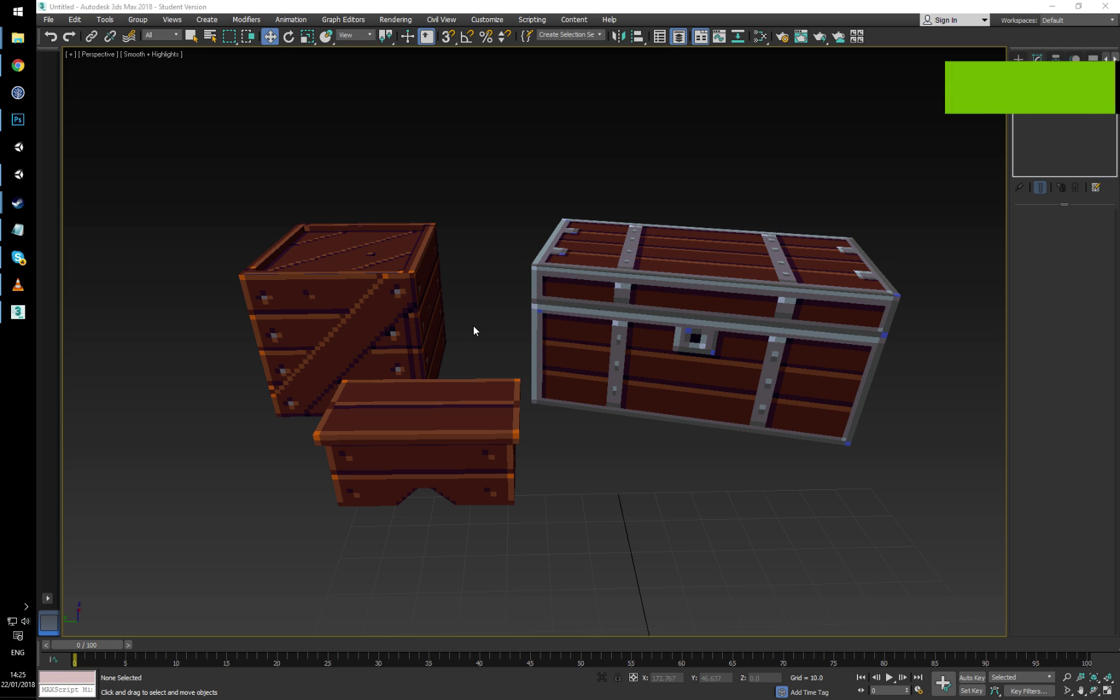
# Step: Examine the wooden crate, small bench and metal-bound chest from several angles
pyautogui.keyDown('alt'); pyautogui.moveTo(474, 326); pyautogui.dragTo(479, 325, button='middle'); pyautogui.keyUp('alt')
pyautogui.moveTo(455, 385); pyautogui.dragTo(505, 384, button='middle')
pyautogui.click(485, 445)
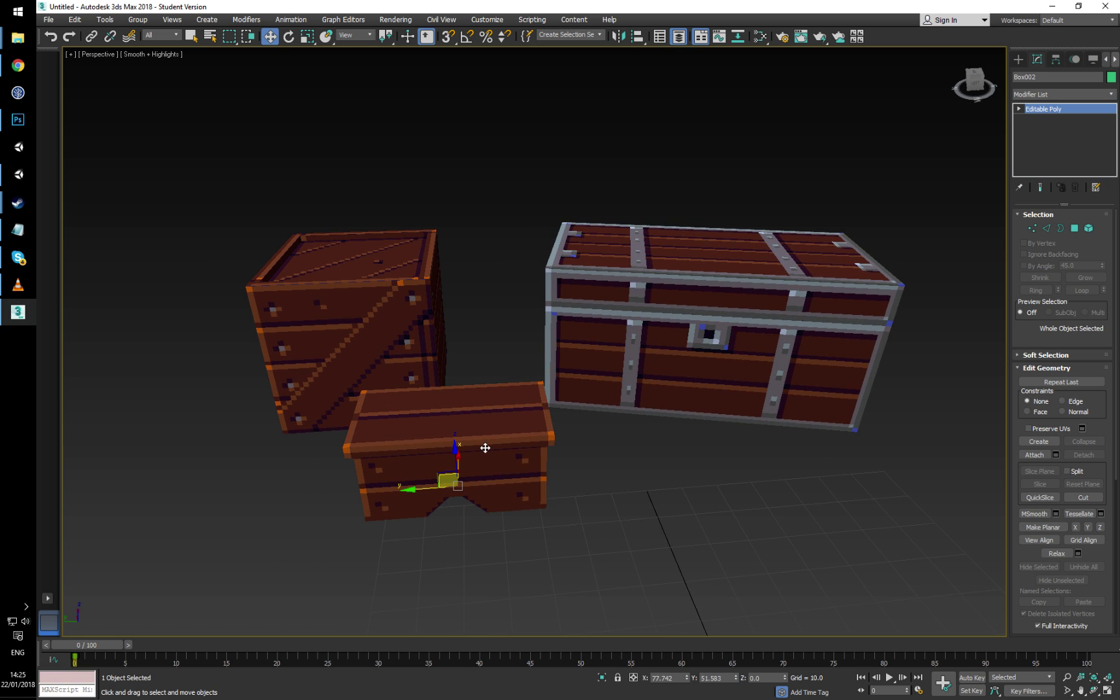
pyautogui.moveTo(484, 447)
pyautogui.keyDown('alt'); pyautogui.mouseDown(button='middle')
pyautogui.moveTo(508, 429)
pyautogui.moveTo(578, 420)
pyautogui.moveTo(483, 440)
pyautogui.mouseUp(button='middle'); pyautogui.keyUp('alt')
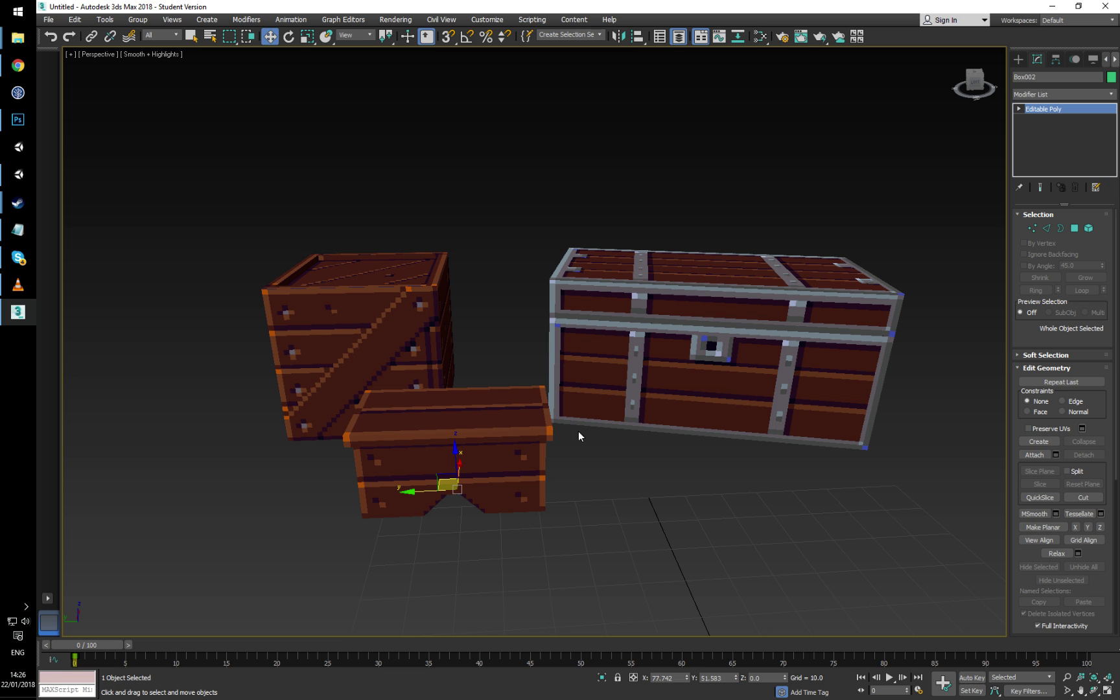
pyautogui.keyDown('alt'); pyautogui.moveTo(507, 303); pyautogui.dragTo(554, 368, button='middle'); pyautogui.keyUp('alt')
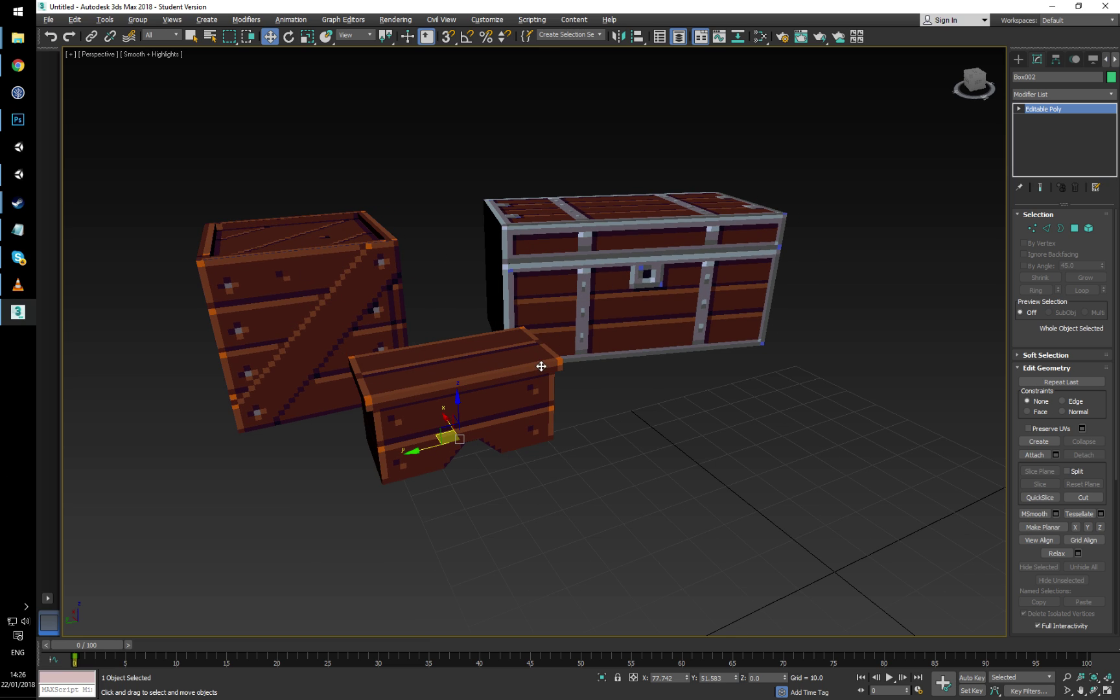
pyautogui.keyDown('alt'); pyautogui.moveTo(541, 366); pyautogui.dragTo(540, 350, button='middle'); pyautogui.keyUp('alt')
pyautogui.keyDown('alt'); pyautogui.moveTo(515, 269); pyautogui.dragTo(497, 293, button='middle'); pyautogui.keyUp('alt')
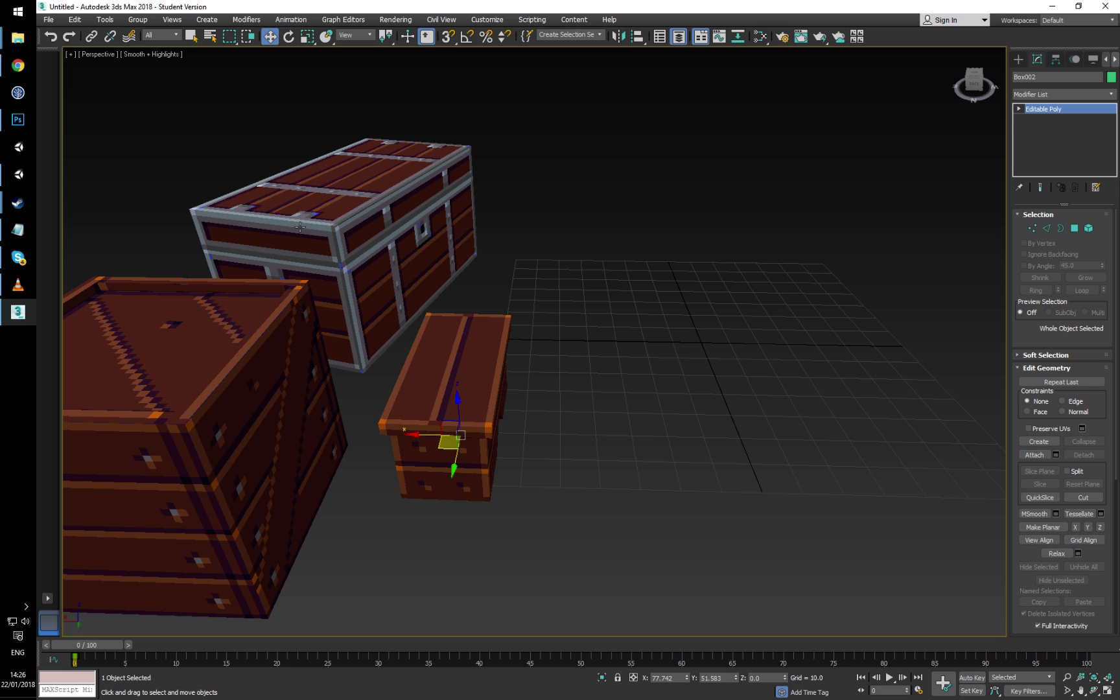
pyautogui.keyDown('alt'); pyautogui.moveTo(371, 226); pyautogui.dragTo(461, 279, button='middle'); pyautogui.keyUp('alt')
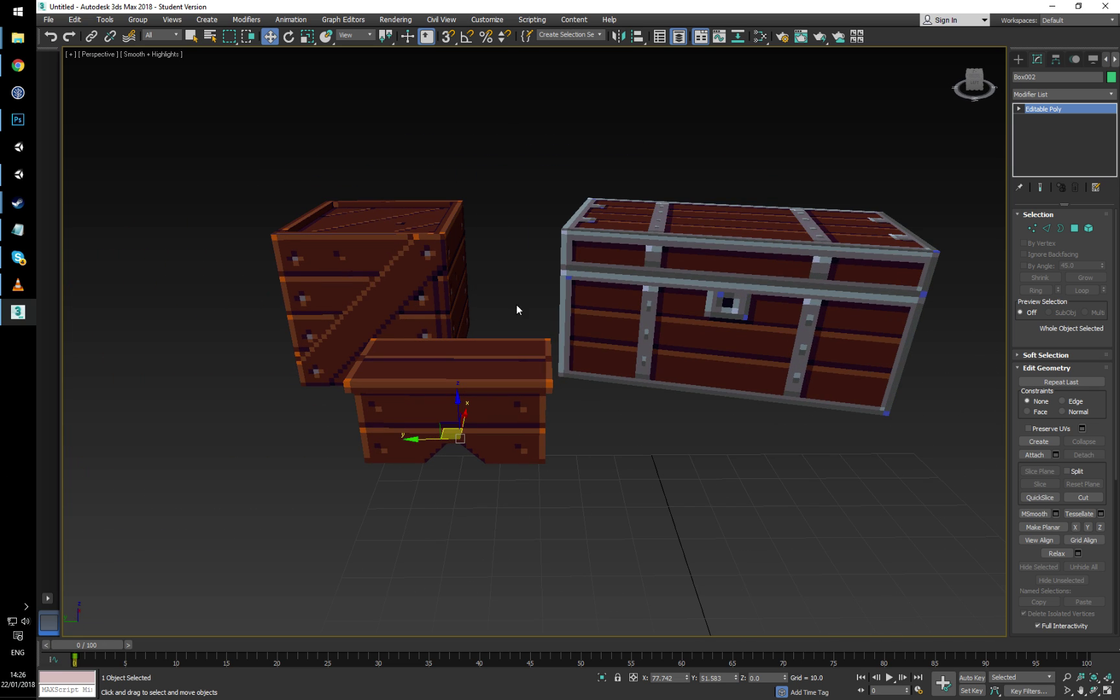
pyautogui.keyDown('alt'); pyautogui.moveTo(516, 309); pyautogui.dragTo(461, 262, button='middle'); pyautogui.keyUp('alt')
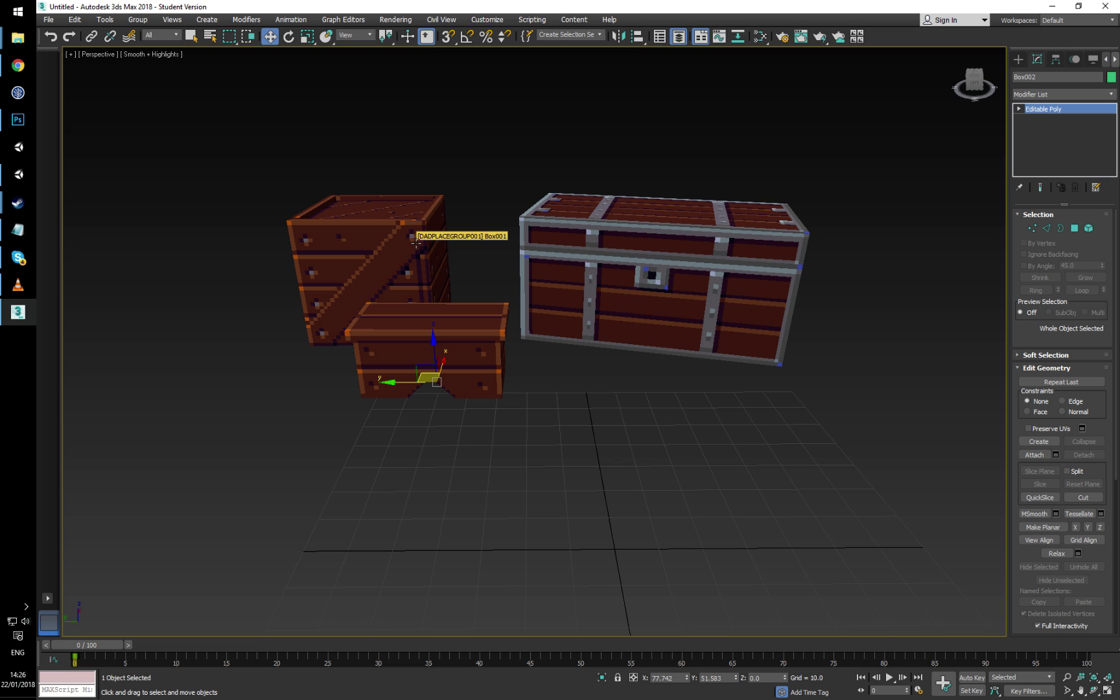
# Step: Display edged faces in the viewport and copy the small bench to the empty grid area in front of the chest
pyautogui.press('F4')
pyautogui.moveTo(453, 267); pyautogui.dragTo(471, 332, button='middle')
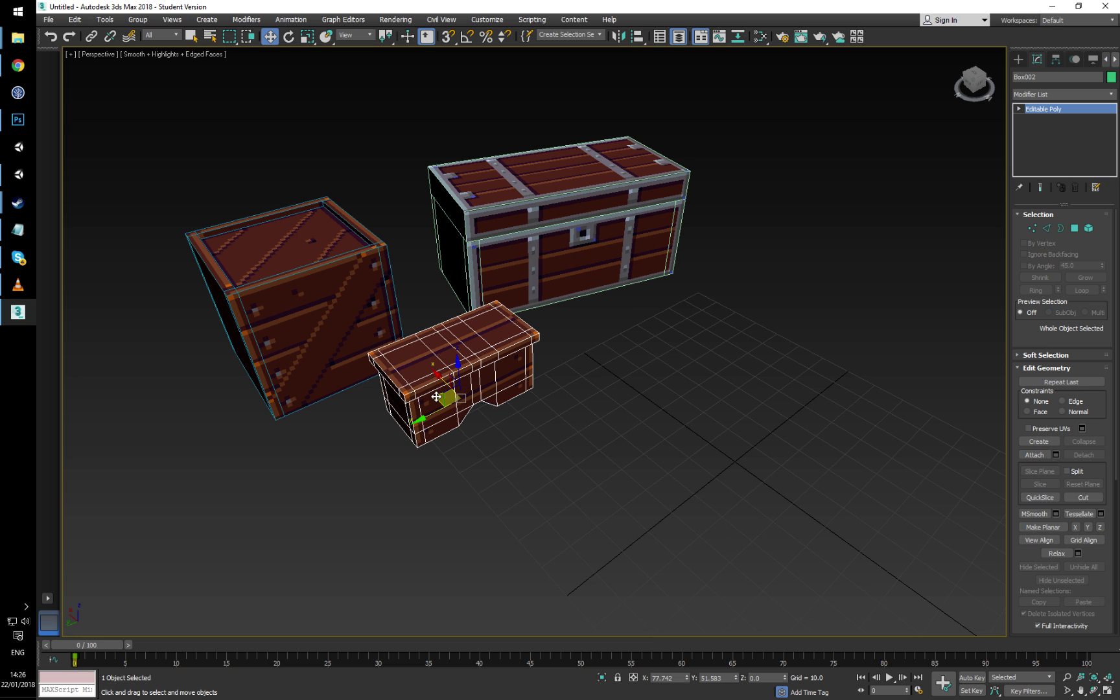
pyautogui.moveTo(424, 402)
pyautogui.keyDown('shift'); pyautogui.mouseDown()
pyautogui.moveTo(595, 419)
pyautogui.moveTo(687, 454)
pyautogui.mouseUp(); pyautogui.keyUp('shift')
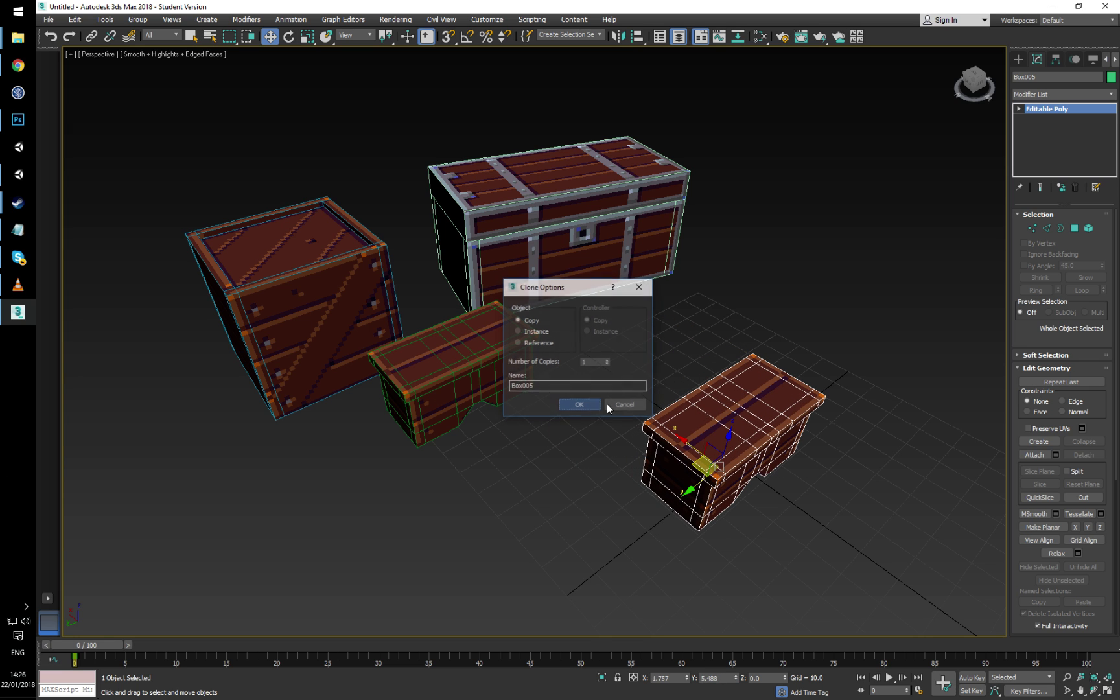
pyautogui.click(579, 402)
pyautogui.moveTo(712, 395)
pyautogui.mouseDown(button='middle')
pyautogui.moveTo(574, 383)
pyautogui.moveTo(637, 400)
pyautogui.mouseUp(button='middle')
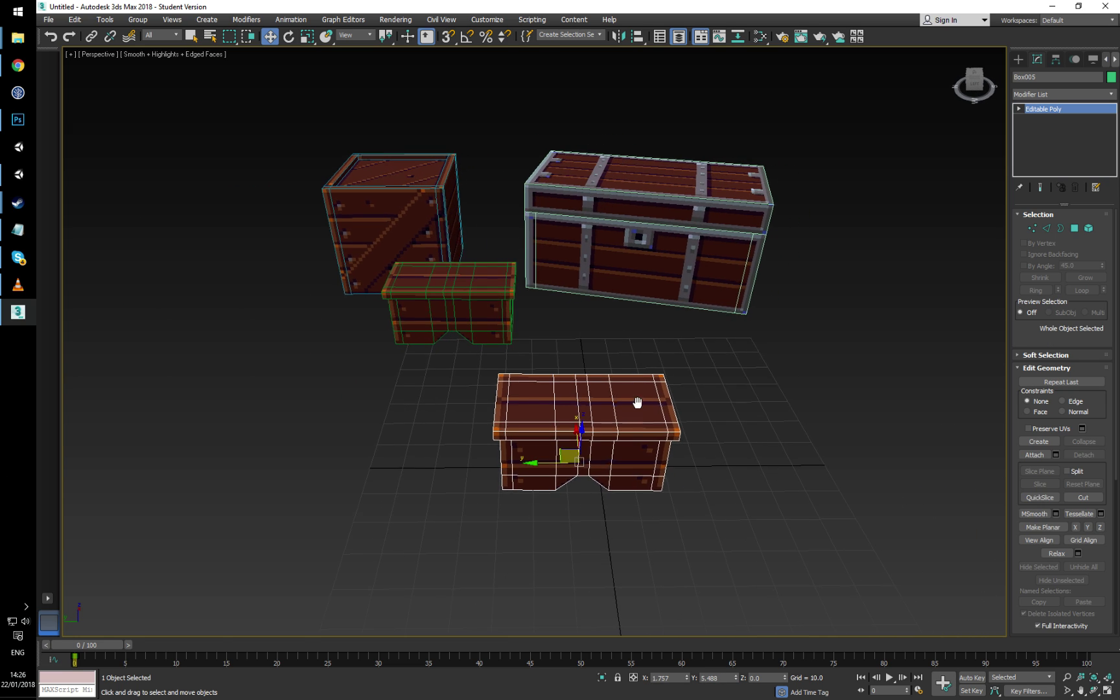
# Step: Place the copied bench at the world origin (X 0, Y 0, Z 0) and set its Z rotation to 0
pyautogui.rightClick(269, 36)
pyautogui.click(509, 332)
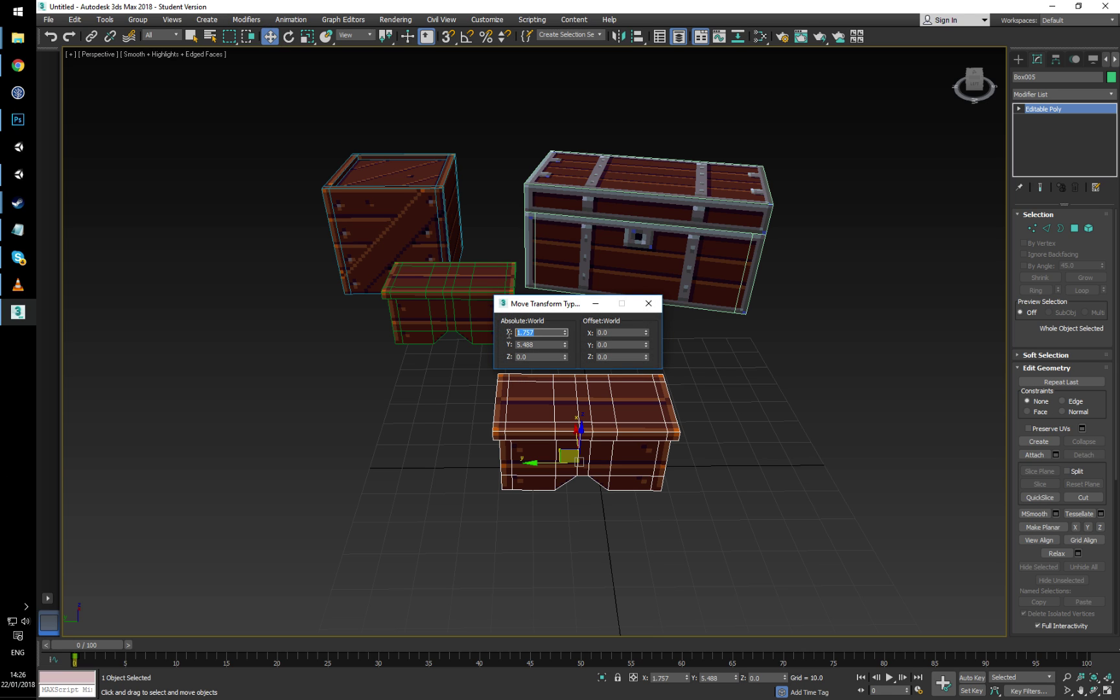
pyautogui.write('0')
pyautogui.press('Tab')
pyautogui.write('0')
pyautogui.press('Tab')
pyautogui.write('0')
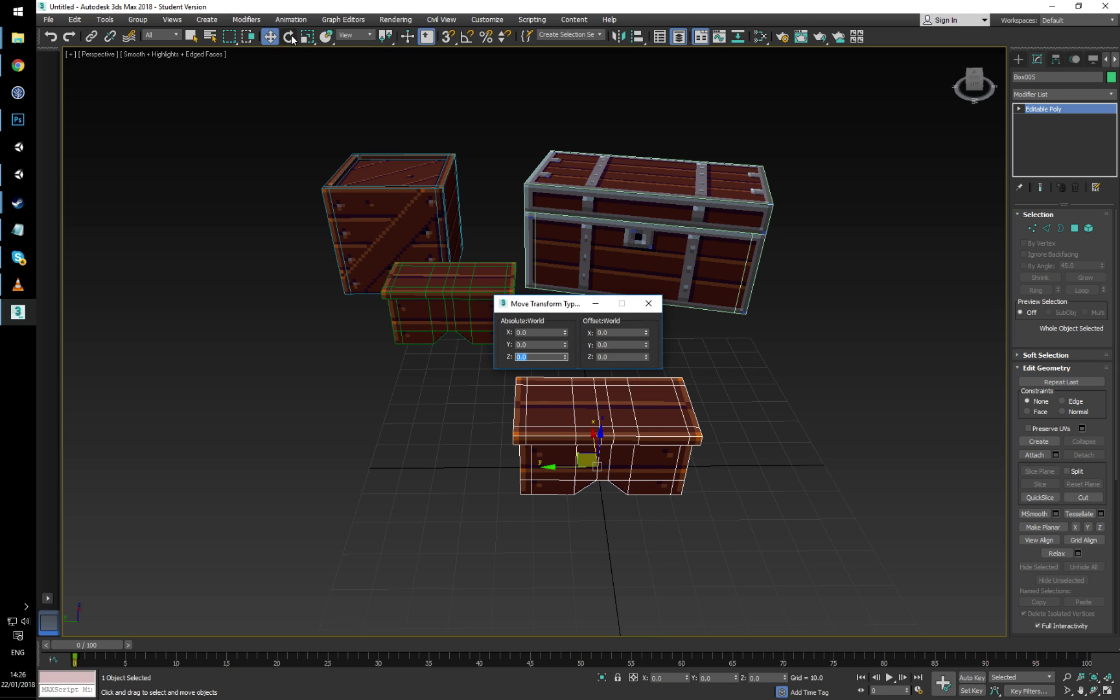
pyautogui.click(289, 36)
pyautogui.write('0')
pyautogui.press('Return')
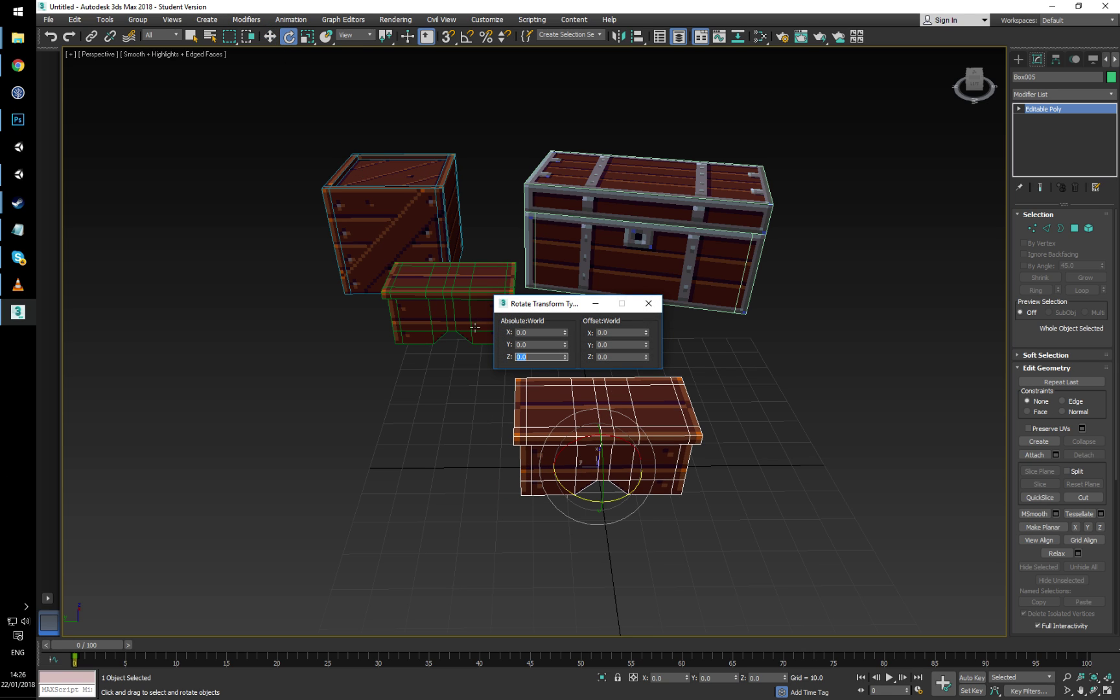
pyautogui.click(649, 303)
# Step: Move the original crate, bench and chest together farther away from the copied bench, clearing the grid
pyautogui.keyDown('alt'); pyautogui.moveTo(522, 390); pyautogui.dragTo(525, 324, button='middle'); pyautogui.keyUp('alt')
pyautogui.moveTo(245, 122); pyautogui.dragTo(785, 276)
pyautogui.press('w')
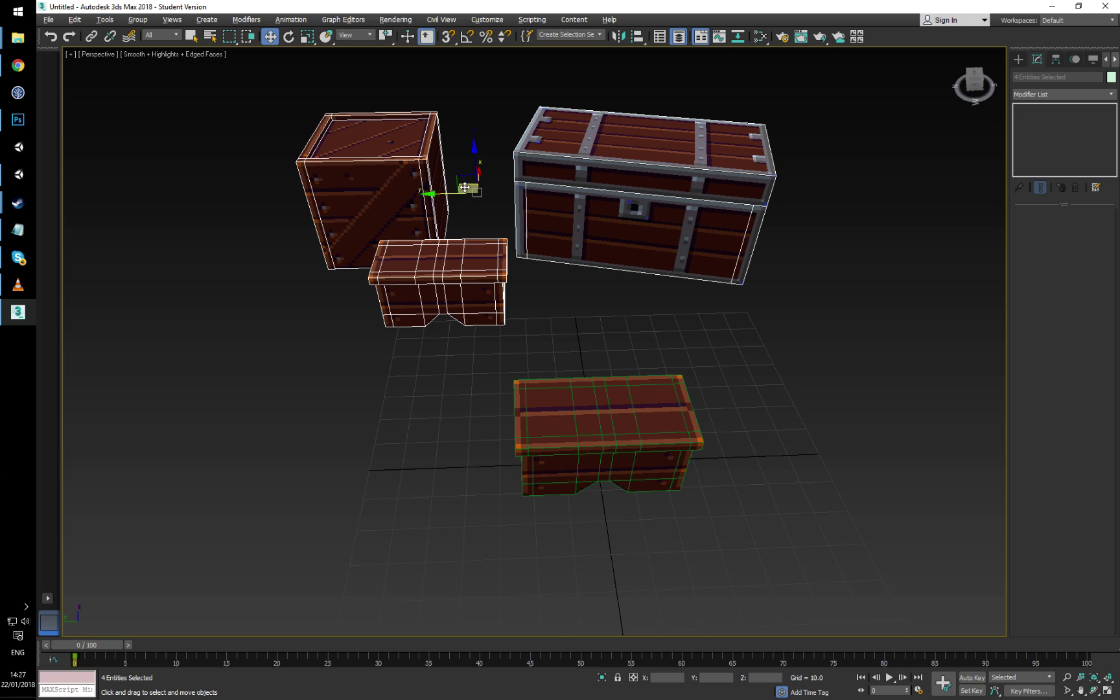
pyautogui.moveTo(470, 202); pyautogui.dragTo(287, 105)
pyautogui.click(706, 365)
pyautogui.moveTo(706, 365); pyautogui.dragTo(667, 303, button='middle')
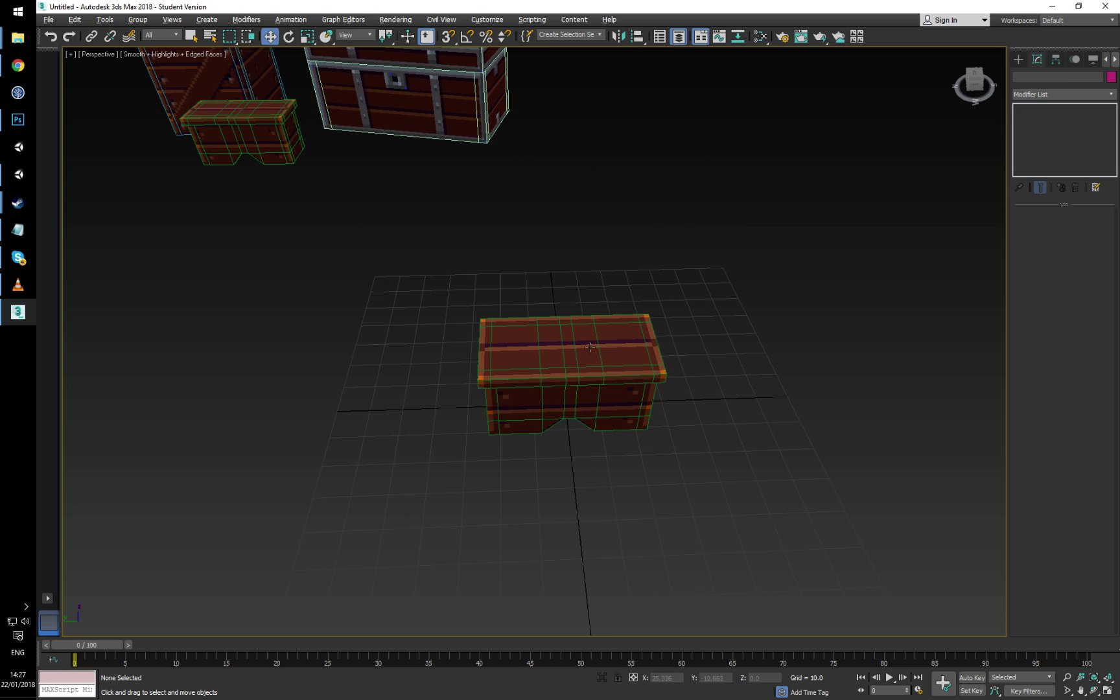
# Step: Examine the copied bench's edges, plank texture and overall shape from the front, side and above
pyautogui.click(639, 424)
pyautogui.keyDown('alt'); pyautogui.moveTo(640, 430); pyautogui.dragTo(652, 390, button='middle'); pyautogui.keyUp('alt')
pyautogui.keyDown('alt'); pyautogui.moveTo(564, 413); pyautogui.dragTo(530, 417, button='middle'); pyautogui.keyUp('alt')
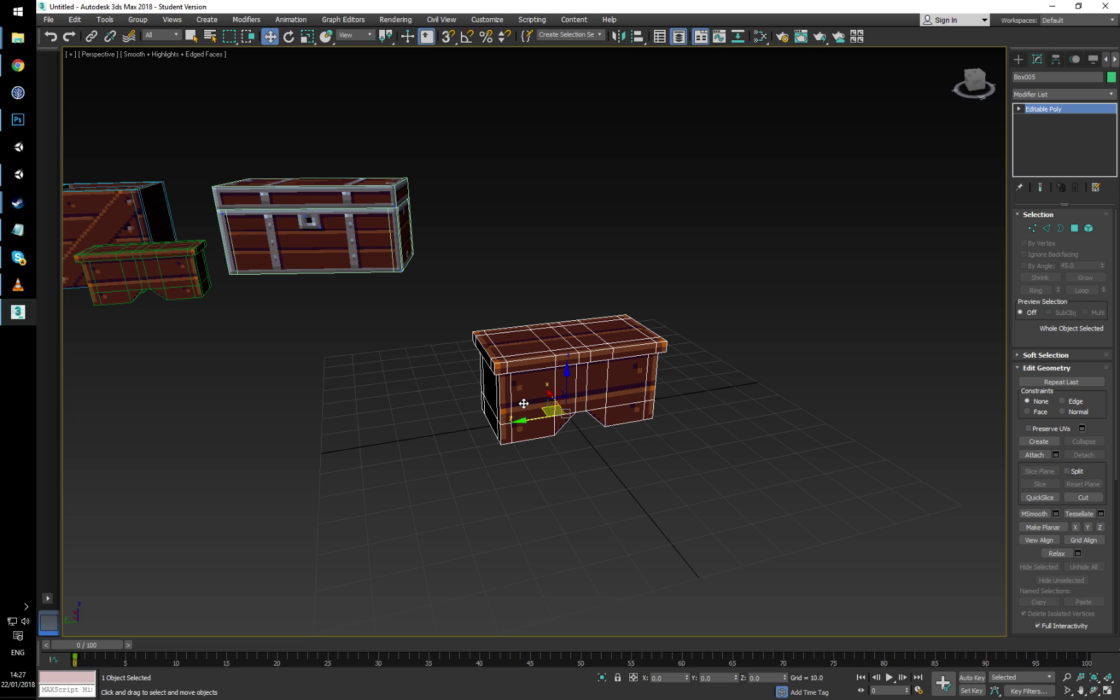
pyautogui.keyDown('alt'); pyautogui.moveTo(542, 194); pyautogui.dragTo(609, 259, button='middle'); pyautogui.keyUp('alt')
pyautogui.press('2')
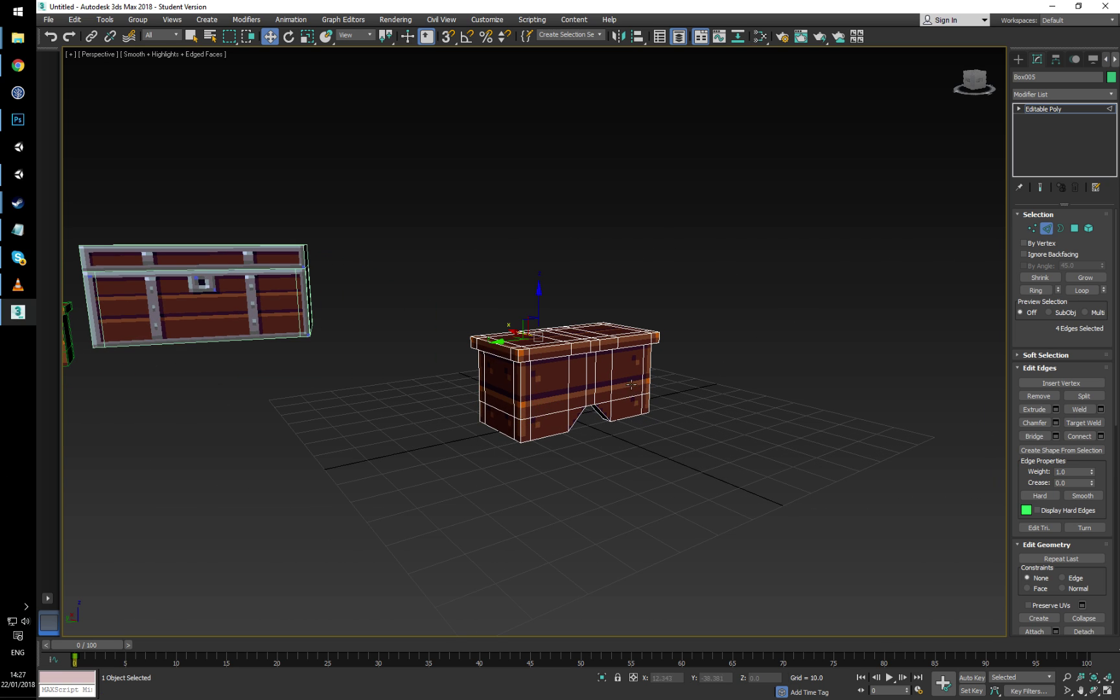
pyautogui.scroll(4, 633, 368)
pyautogui.keyDown('alt'); pyautogui.moveTo(632, 387); pyautogui.dragTo(599, 289, button='middle'); pyautogui.keyUp('alt')
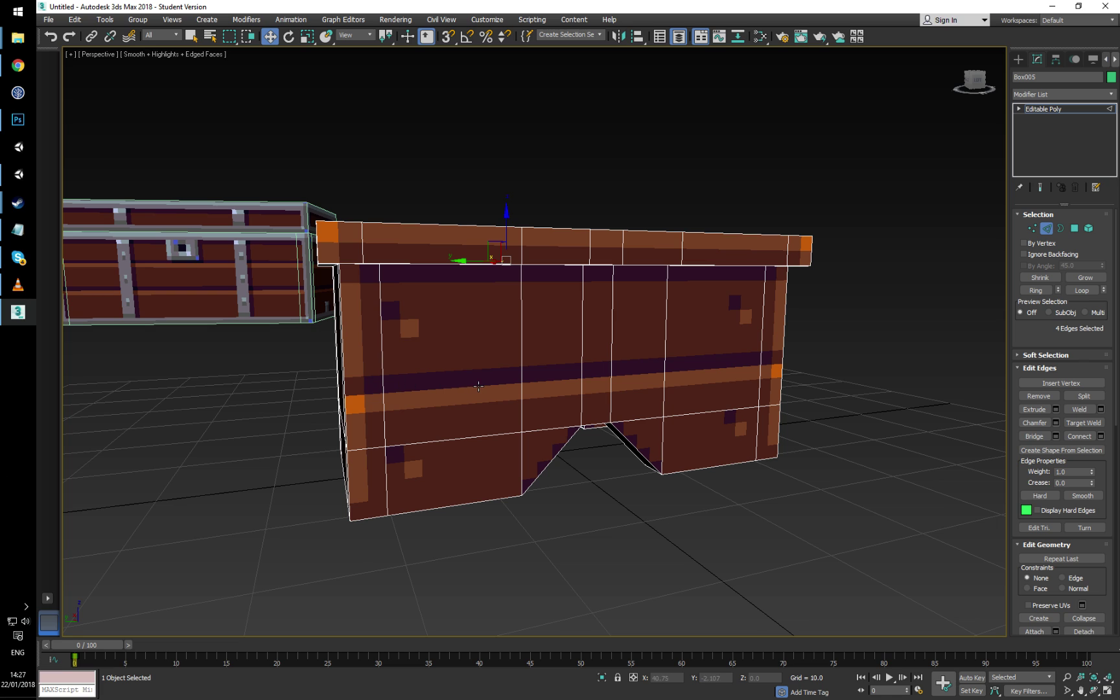
pyautogui.keyDown('alt'); pyautogui.moveTo(538, 333); pyautogui.dragTo(442, 414, button='middle'); pyautogui.keyUp('alt')
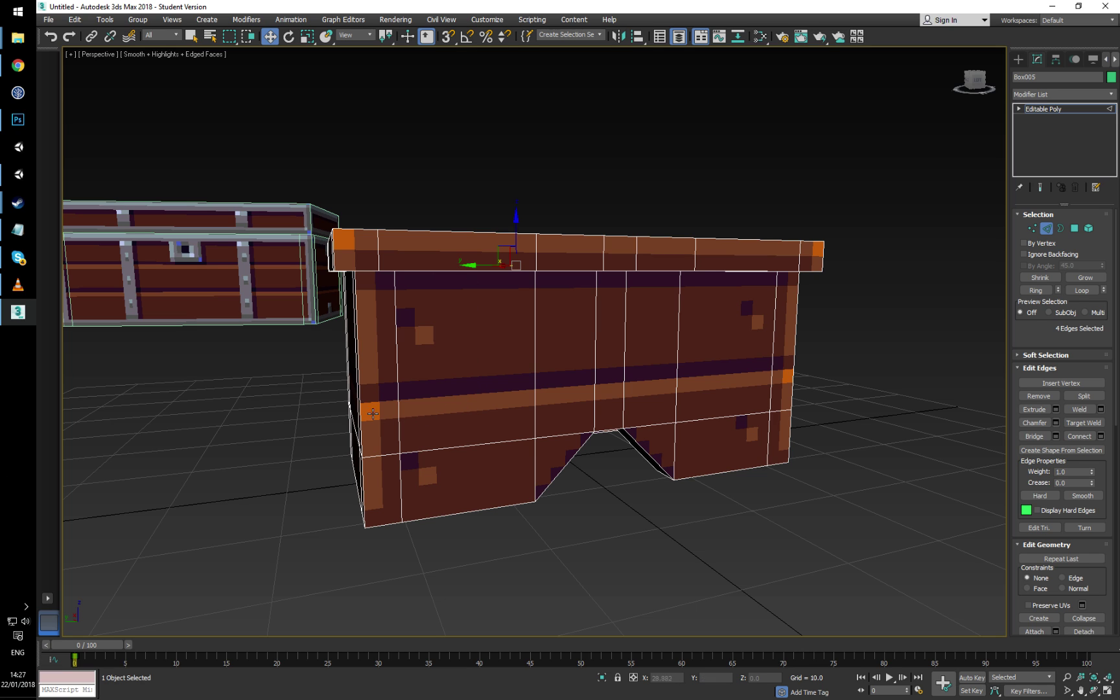
pyautogui.scroll(-5, 635, 412)
pyautogui.keyDown('alt'); pyautogui.moveTo(557, 394); pyautogui.dragTo(537, 426, button='middle'); pyautogui.keyUp('alt')
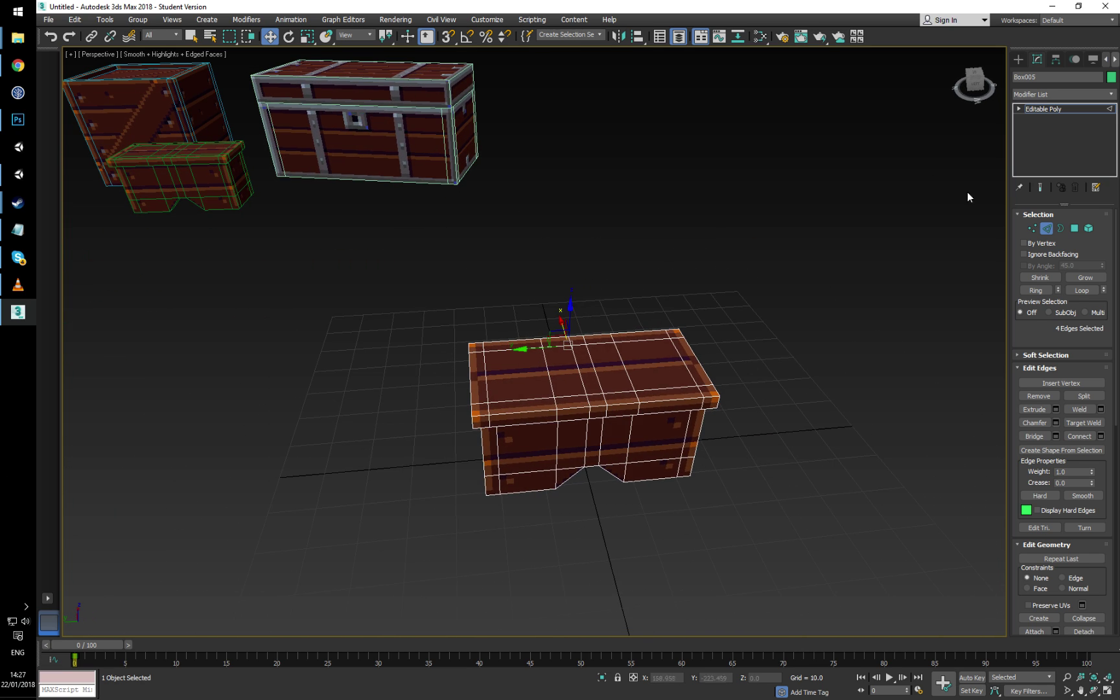
pyautogui.click(1040, 230)
pyautogui.click(1038, 230)
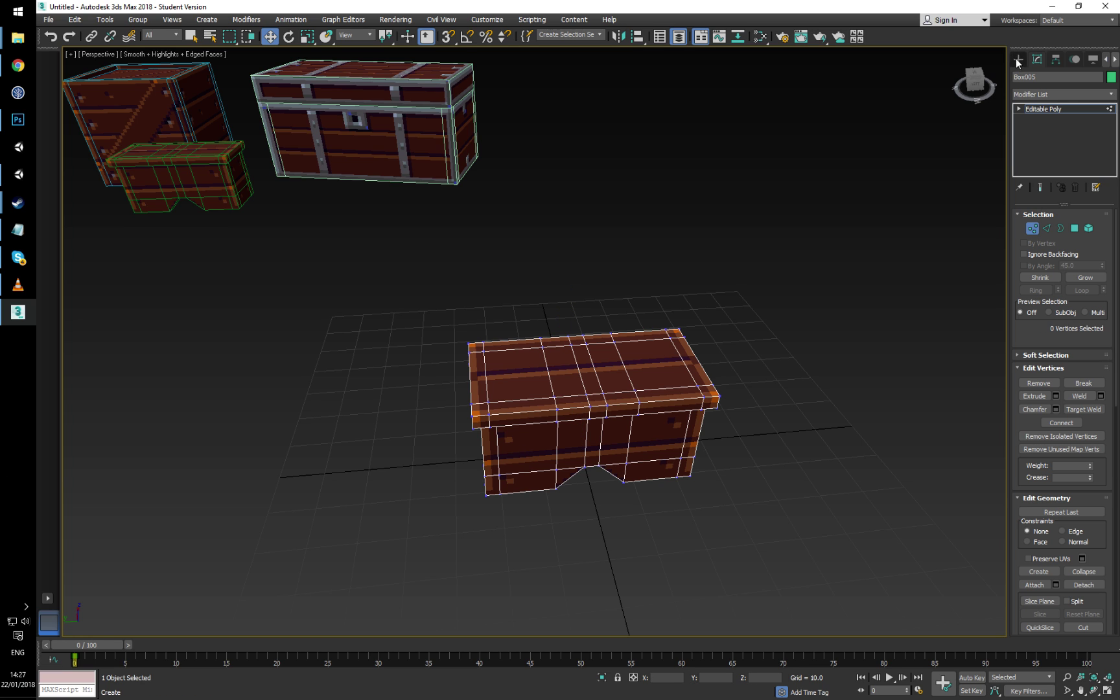
# Step: Create a box around the copied bench, about 111 long, 46 wide and 33 high
pyautogui.click(1016, 59)
pyautogui.click(1040, 135)
pyautogui.moveTo(393, 402); pyautogui.dragTo(817, 453)
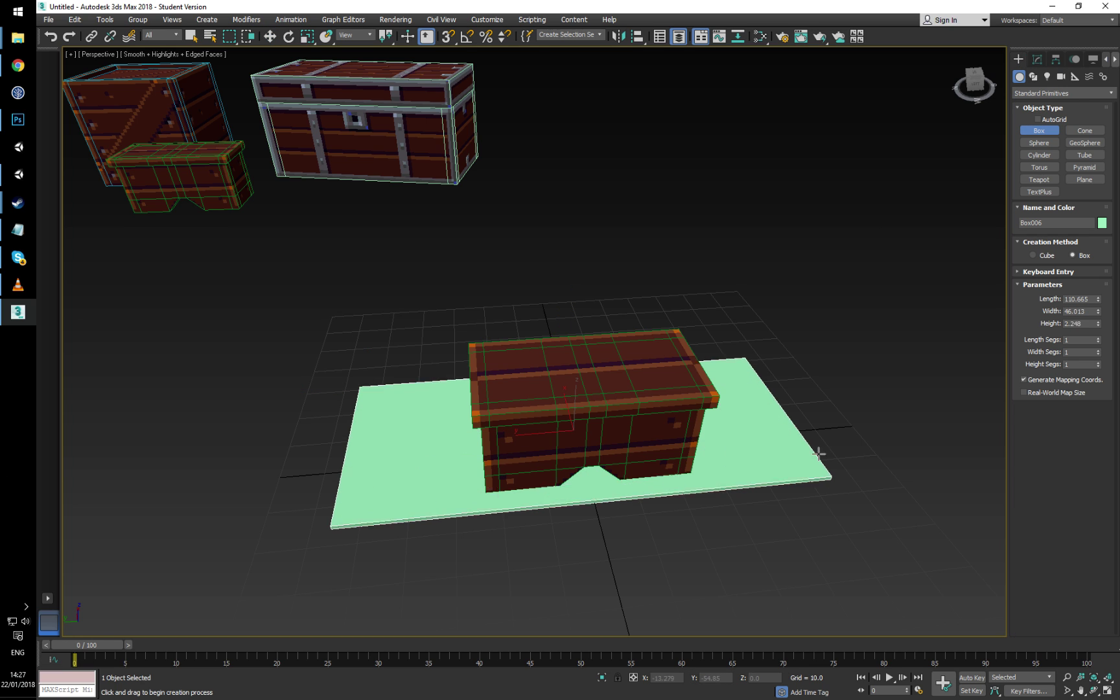
pyautogui.click(880, 282)
# Step: Set the new box's length to 50, width to 25 and height to 25
pyautogui.doubleClick(1089, 298)
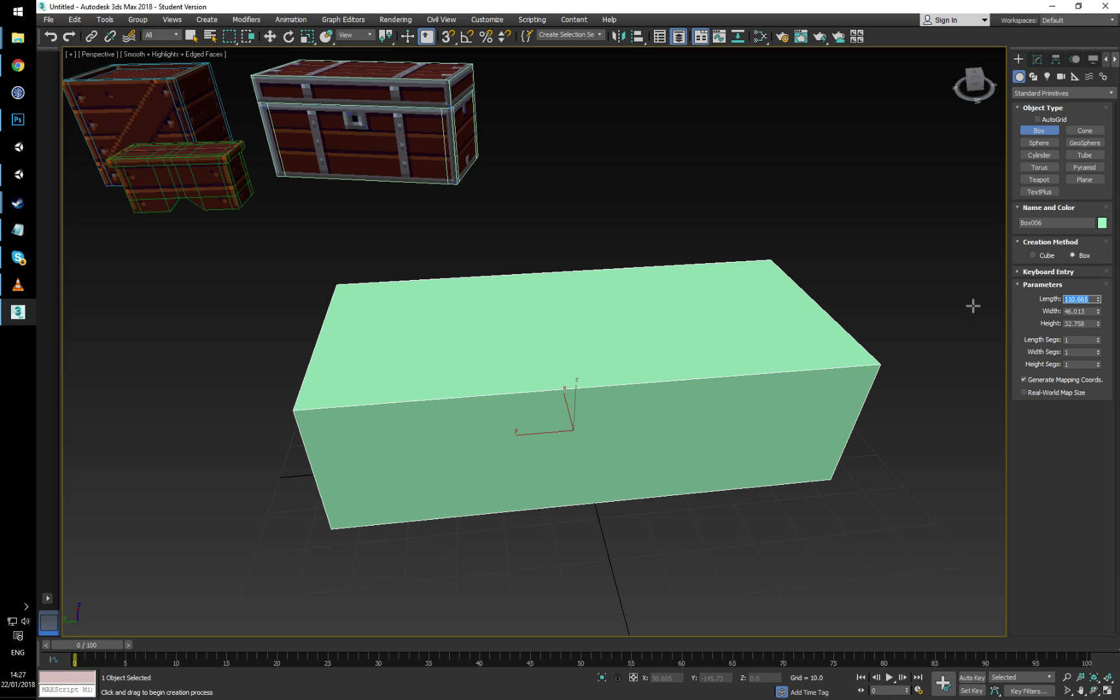
pyautogui.write('25')
pyautogui.press('Tab')
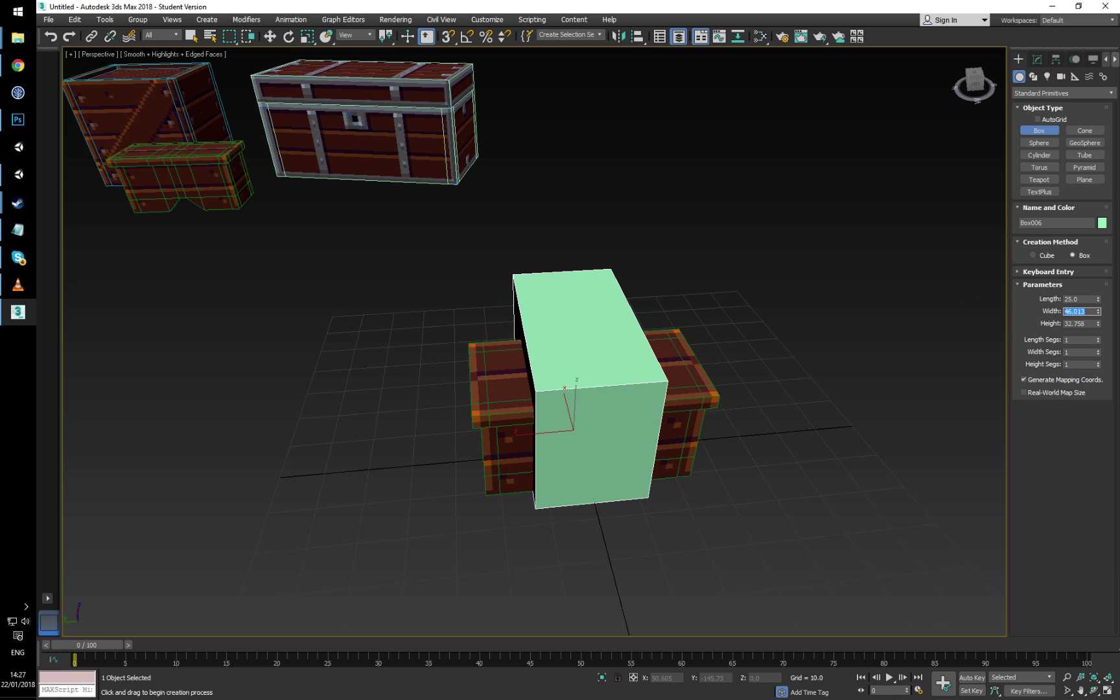
pyautogui.hotkey('shift', 'Tab')
pyautogui.write('50')
pyautogui.press('Tab')
pyautogui.write('25')
pyautogui.press('Tab')
pyautogui.write('25')
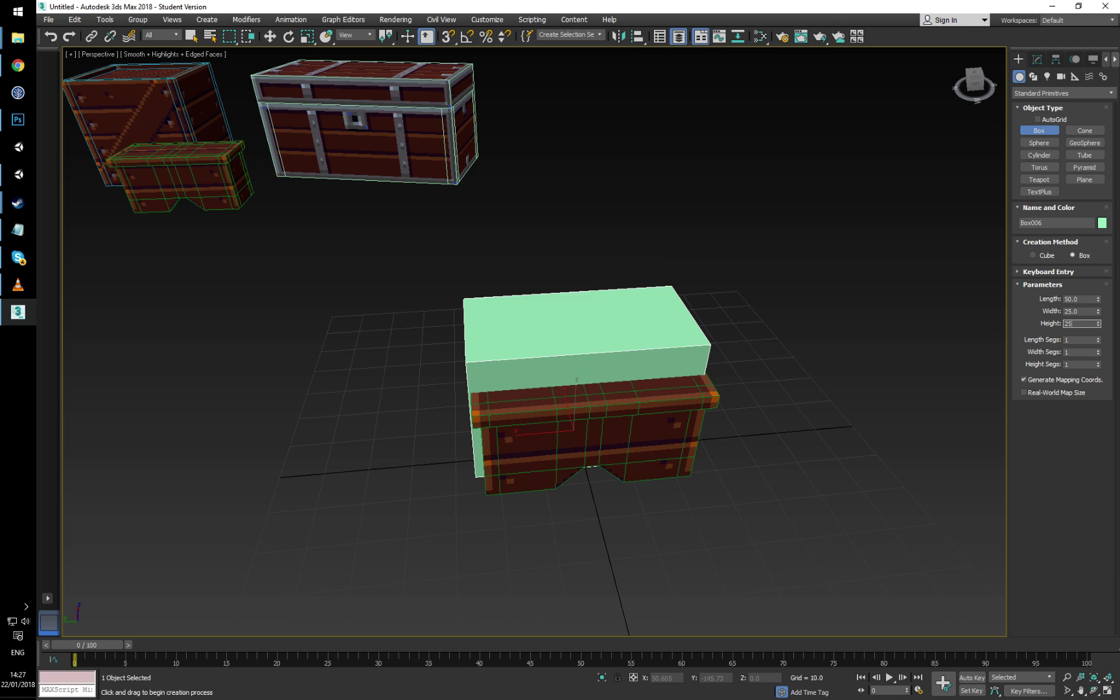
pyautogui.press('Return')
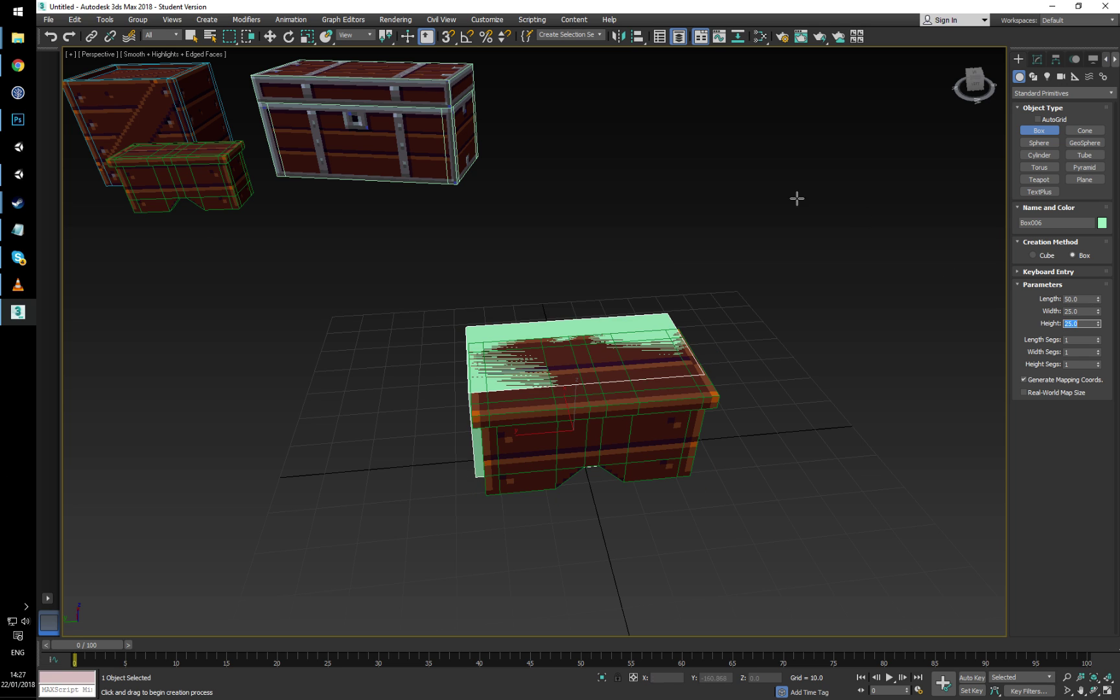
# Step: Centre the new box on the world origin by setting its absolute X and Y positions to 0
pyautogui.rightClick(269, 37)
pyautogui.doubleClick(540, 333)
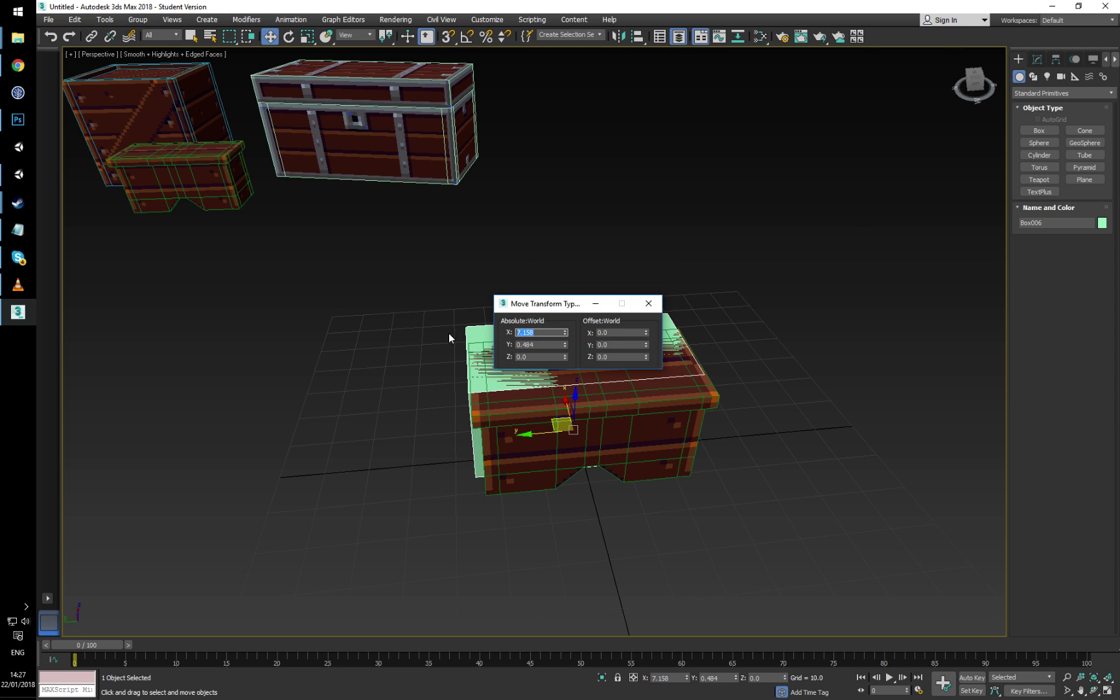
pyautogui.write('0')
pyautogui.press('Tab')
pyautogui.write('0')
pyautogui.press('Return')
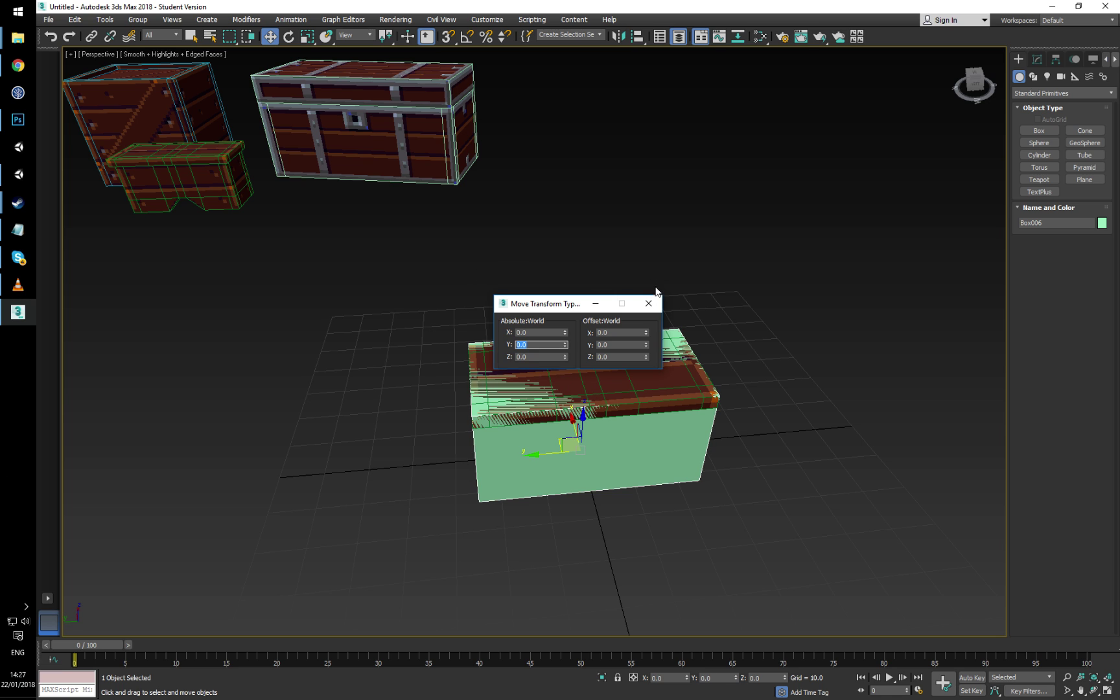
pyautogui.click(649, 303)
pyautogui.moveTo(616, 337)
pyautogui.keyDown('alt'); pyautogui.mouseDown(button='middle')
pyautogui.moveTo(668, 333)
pyautogui.moveTo(598, 337)
pyautogui.moveTo(618, 325)
pyautogui.mouseUp(button='middle'); pyautogui.keyUp('alt')
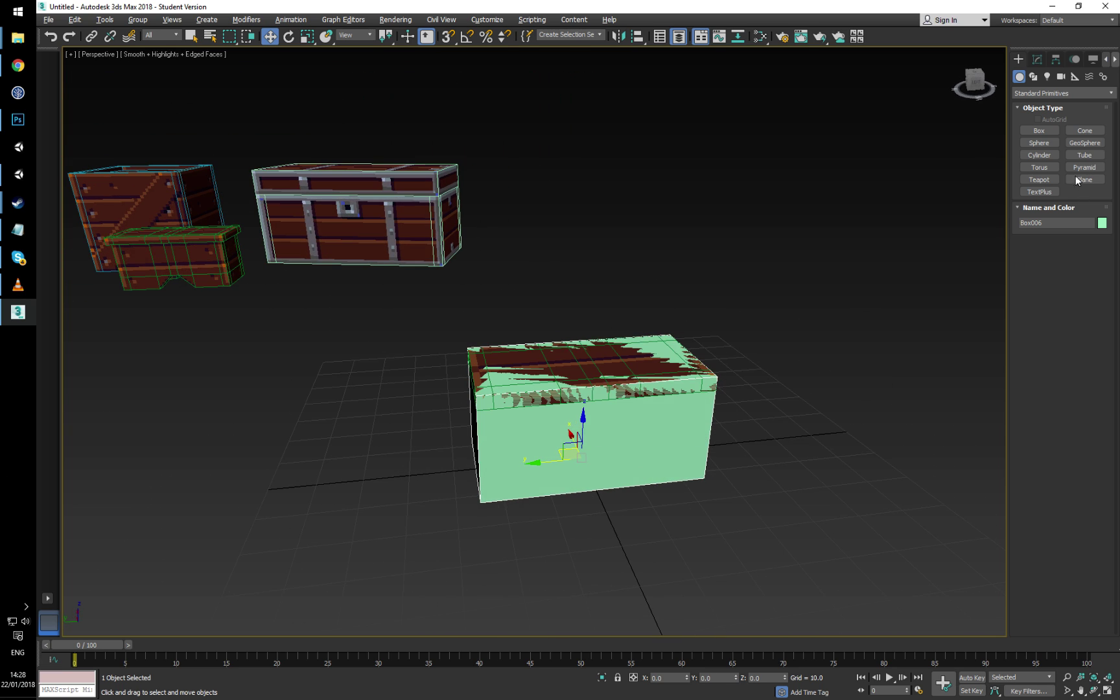
# Step: Resize the box to a length of 100, a width of 25 and a height of 50
pyautogui.click(1037, 59)
pyautogui.click(1085, 229)
pyautogui.write('100')
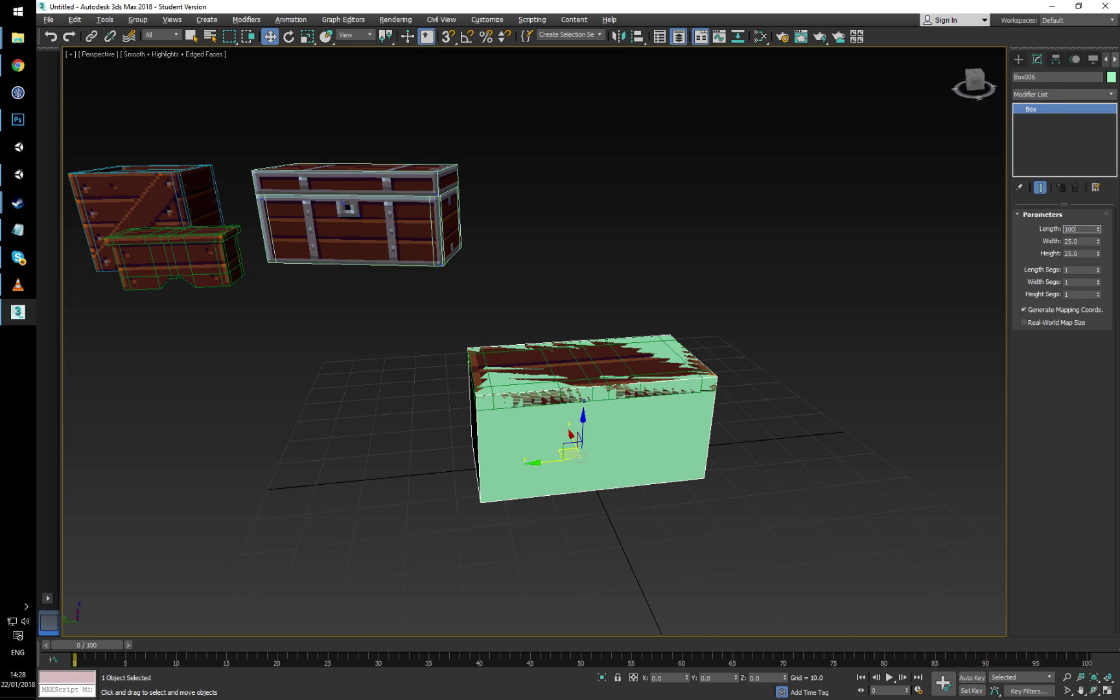
pyautogui.press('Tab')
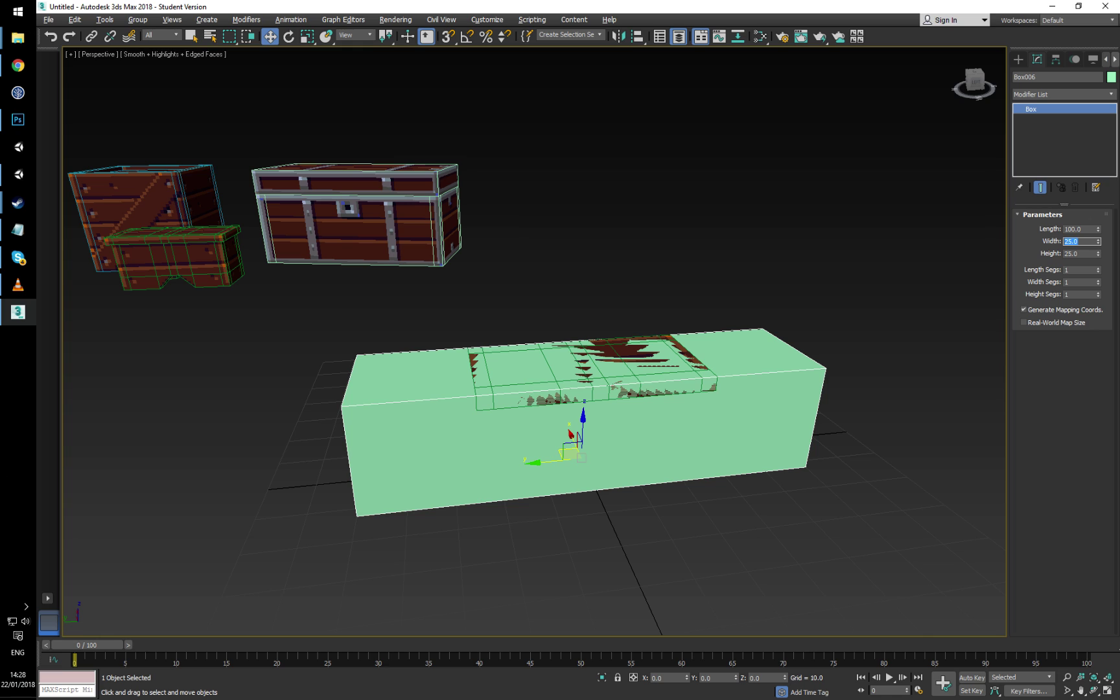
pyautogui.write('50')
pyautogui.press('Tab')
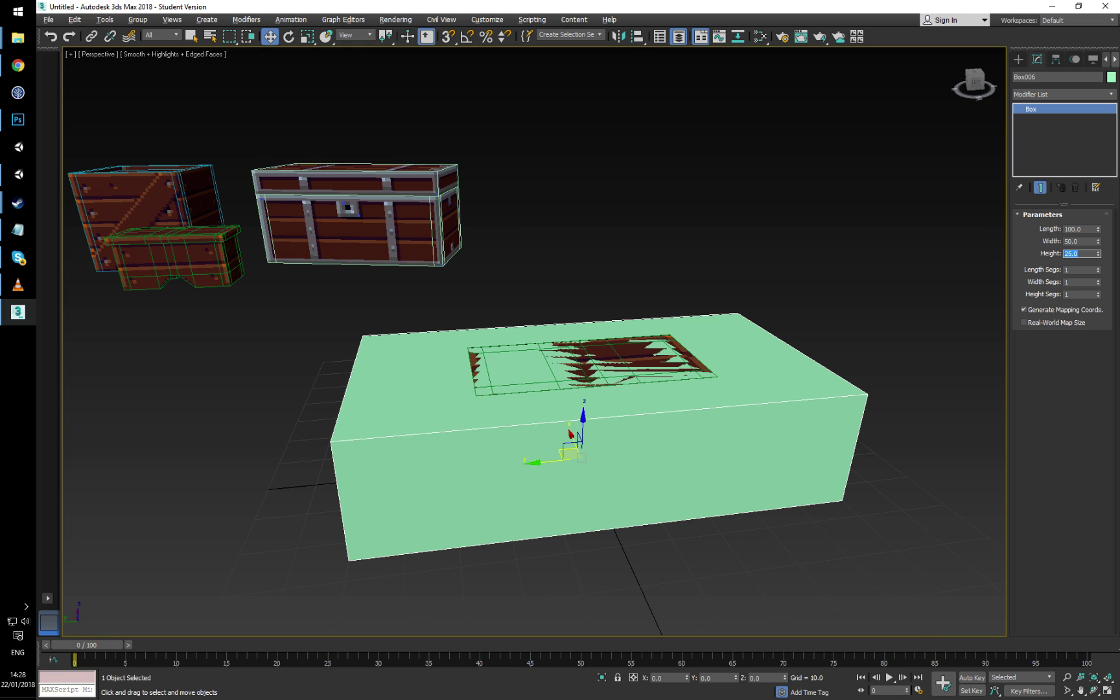
pyautogui.hotkey('shift', 'Tab')
pyautogui.write('25')
pyautogui.press('Tab')
pyautogui.write('50')
pyautogui.press('Return')
pyautogui.keyDown('alt'); pyautogui.moveTo(823, 291); pyautogui.dragTo(517, 352, button='middle'); pyautogui.keyUp('alt')
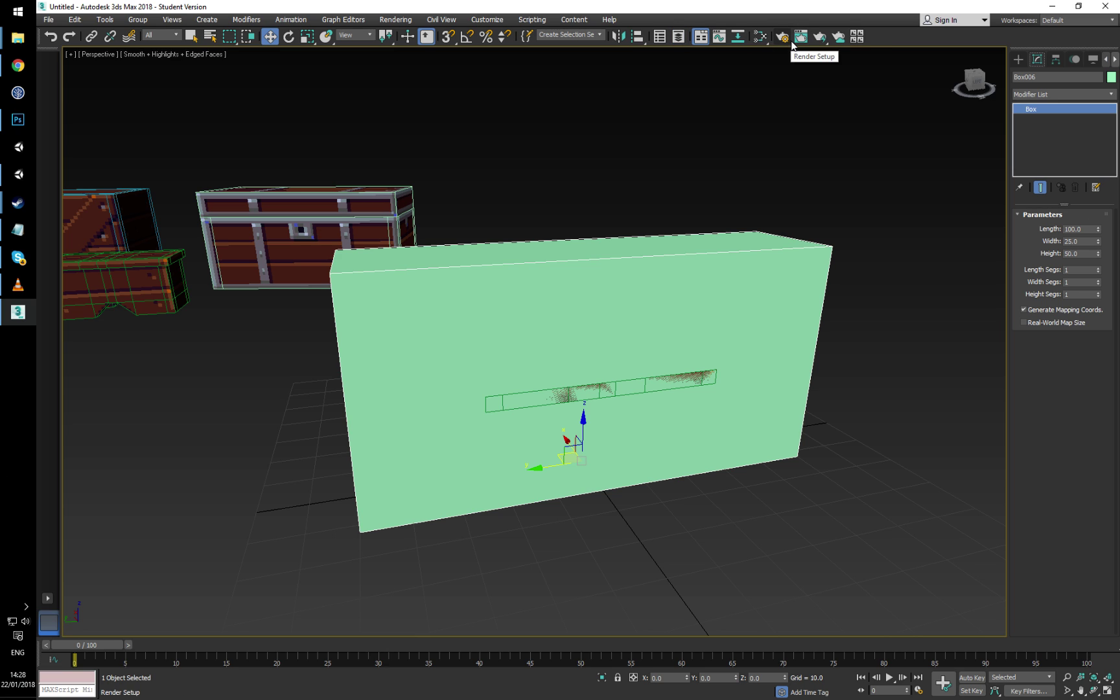
# Step: Freeze the 100 × 25 × 50 guide box through the Layer Explorer
pyautogui.click(674, 40)
pyautogui.moveTo(2, 110); pyautogui.dragTo(222, 152)
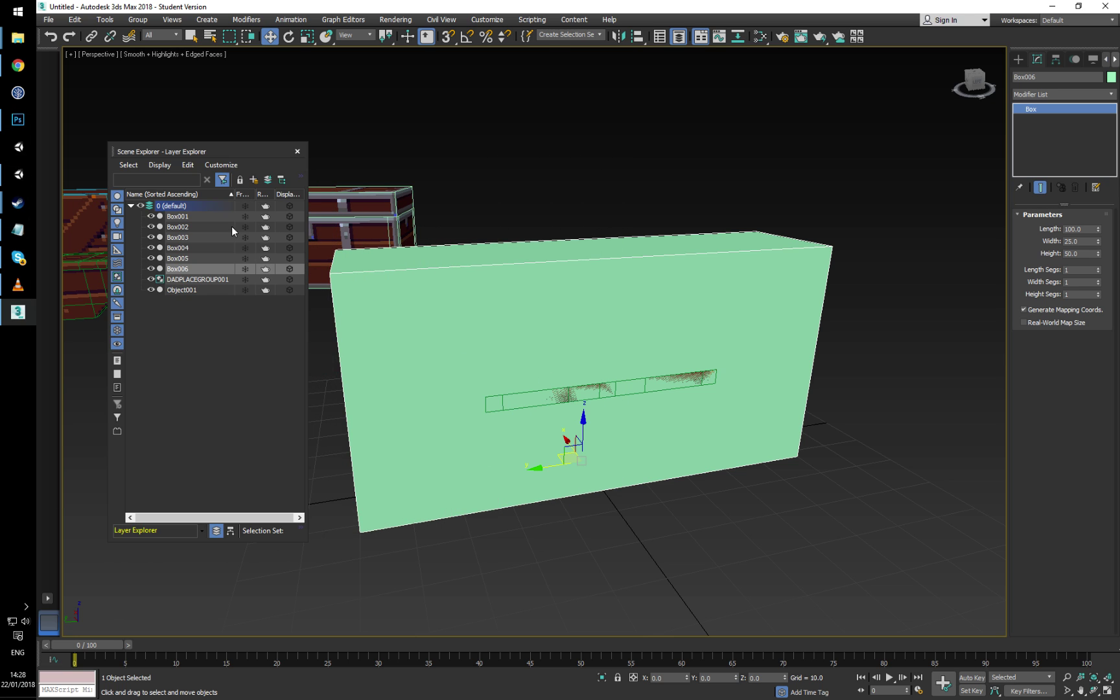
pyautogui.click(245, 269)
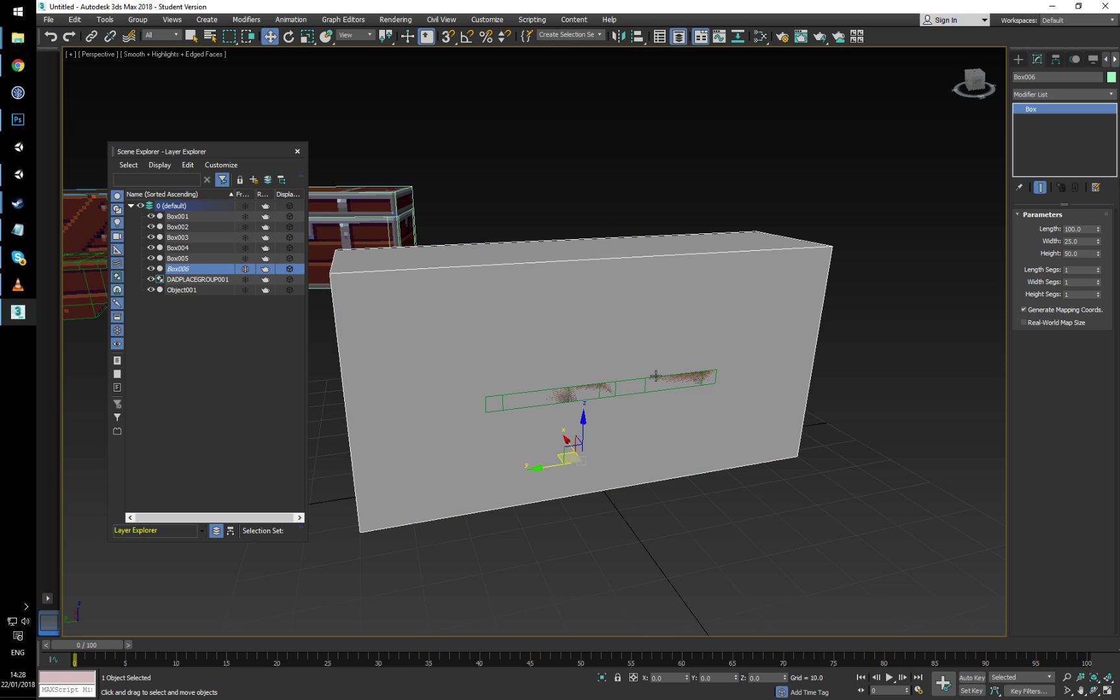
# Step: Make the frozen guide box see-through in its display properties, close the Layer Explorer and clear the selection
pyautogui.rightClick(195, 265)
pyautogui.moveTo(305, 345)
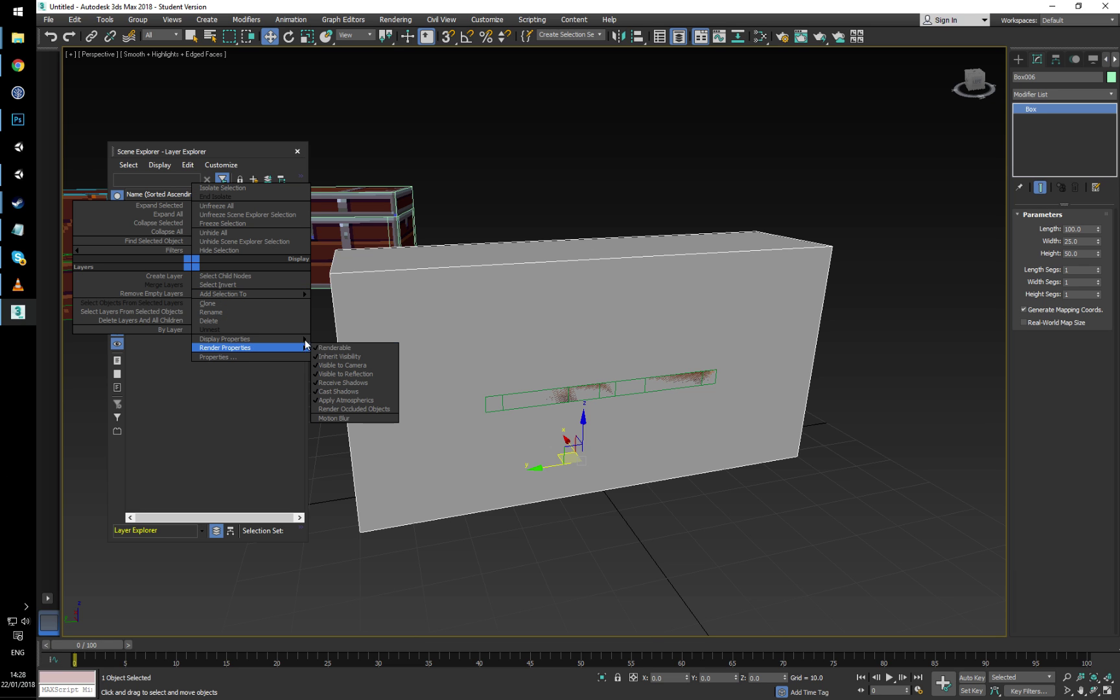
pyautogui.click(339, 338)
pyautogui.moveTo(511, 265); pyautogui.dragTo(540, 258, button='middle')
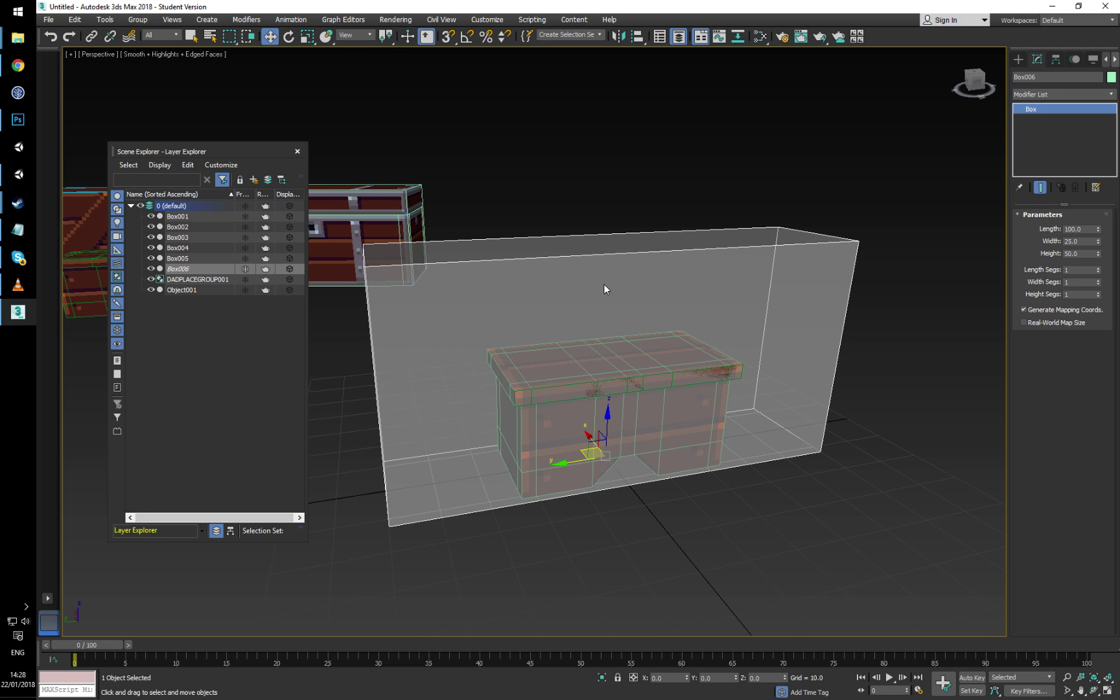
pyautogui.keyDown('alt'); pyautogui.moveTo(604, 284); pyautogui.dragTo(717, 291, button='middle'); pyautogui.keyUp('alt')
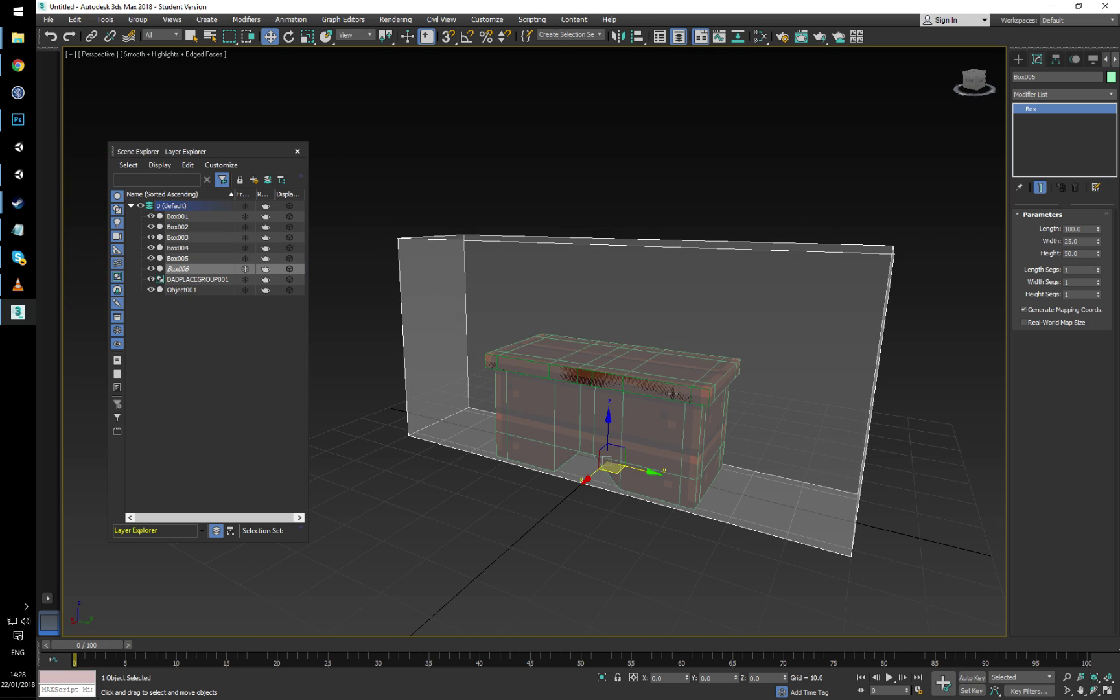
pyautogui.keyDown('alt'); pyautogui.moveTo(681, 370); pyautogui.dragTo(558, 384, button='middle'); pyautogui.keyUp('alt')
pyautogui.click(298, 151)
pyautogui.click(660, 403)
pyautogui.click(616, 279)
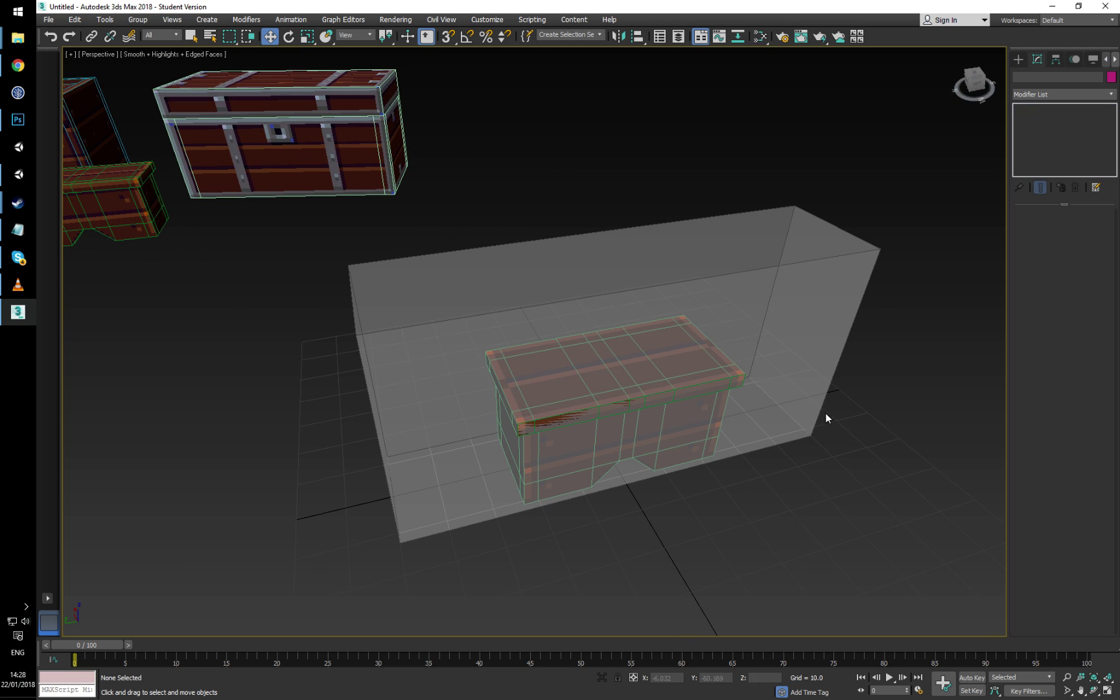
# Step: Select the bench copy inside the see-through guide box and switch to editing its vertices
pyautogui.click(582, 390)
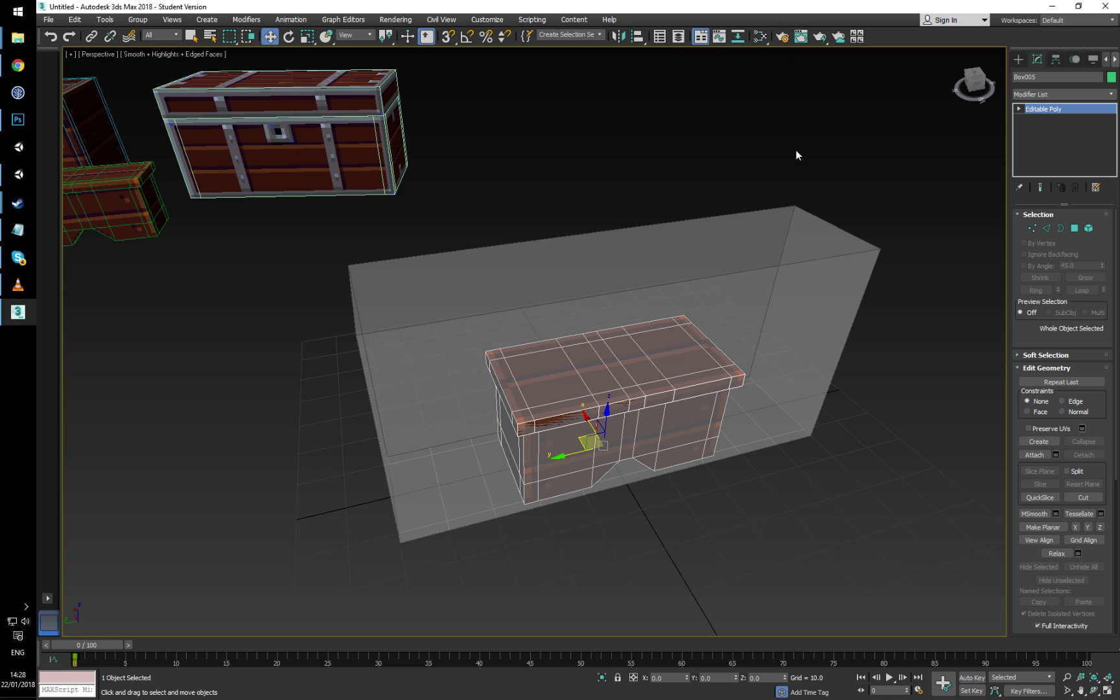
pyautogui.click(676, 37)
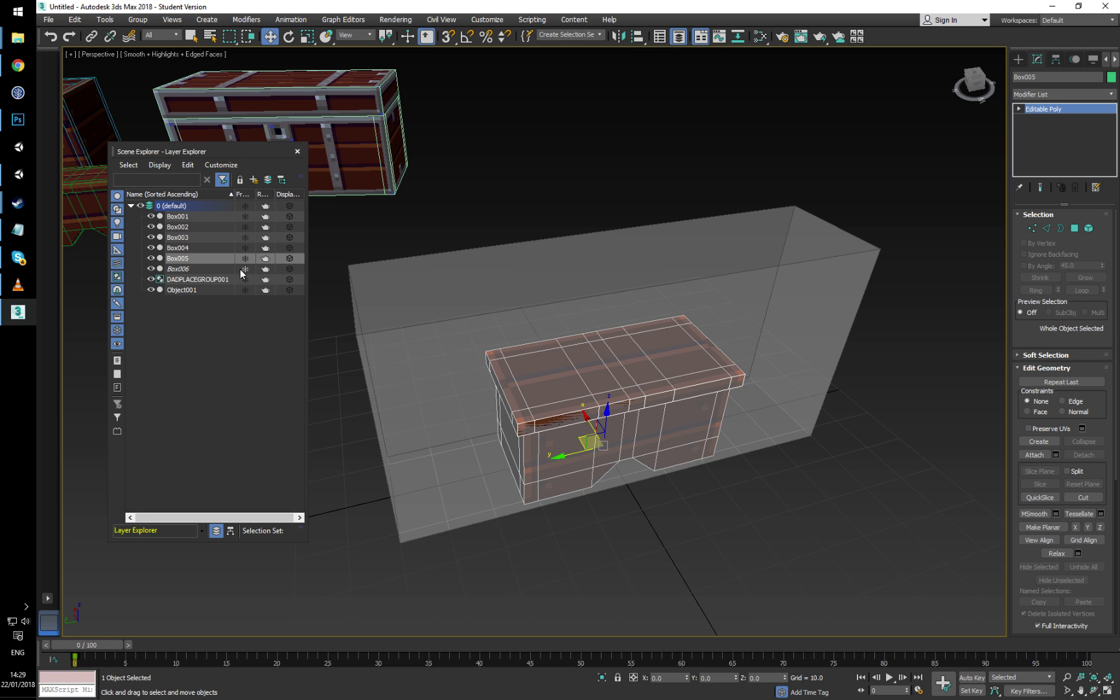
pyautogui.click(298, 152)
pyautogui.keyDown('alt'); pyautogui.moveTo(622, 337); pyautogui.dragTo(672, 344, button='middle'); pyautogui.keyUp('alt')
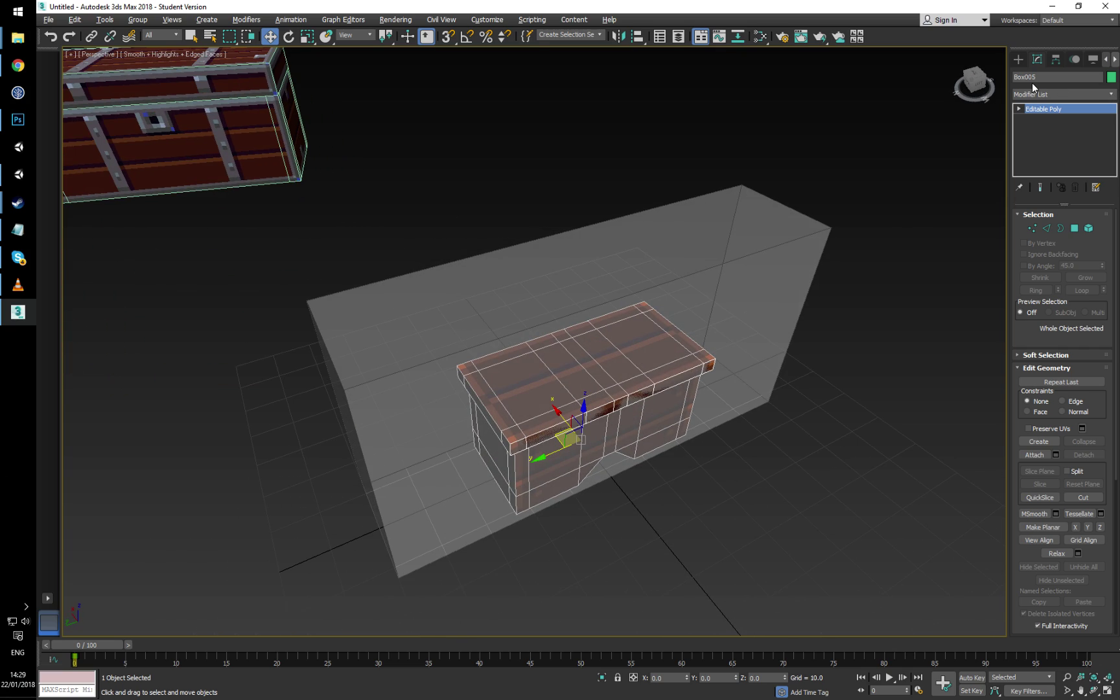
pyautogui.keyDown('alt'); pyautogui.moveTo(803, 360); pyautogui.dragTo(542, 341, button='middle'); pyautogui.keyUp('alt')
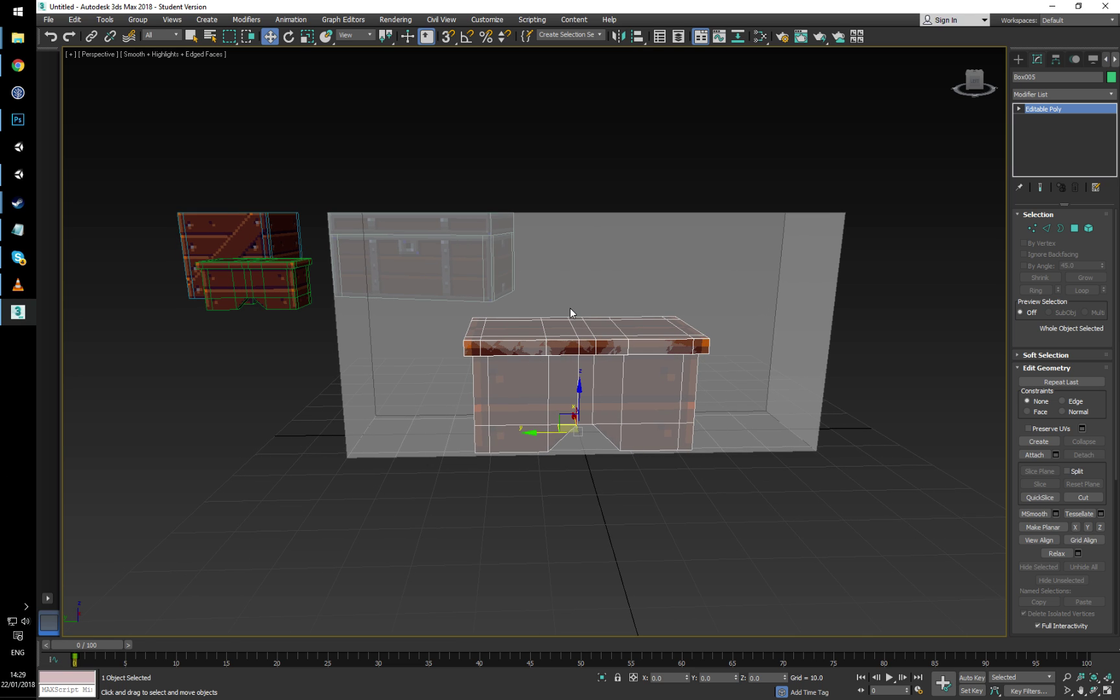
pyautogui.scroll(2, 569, 308)
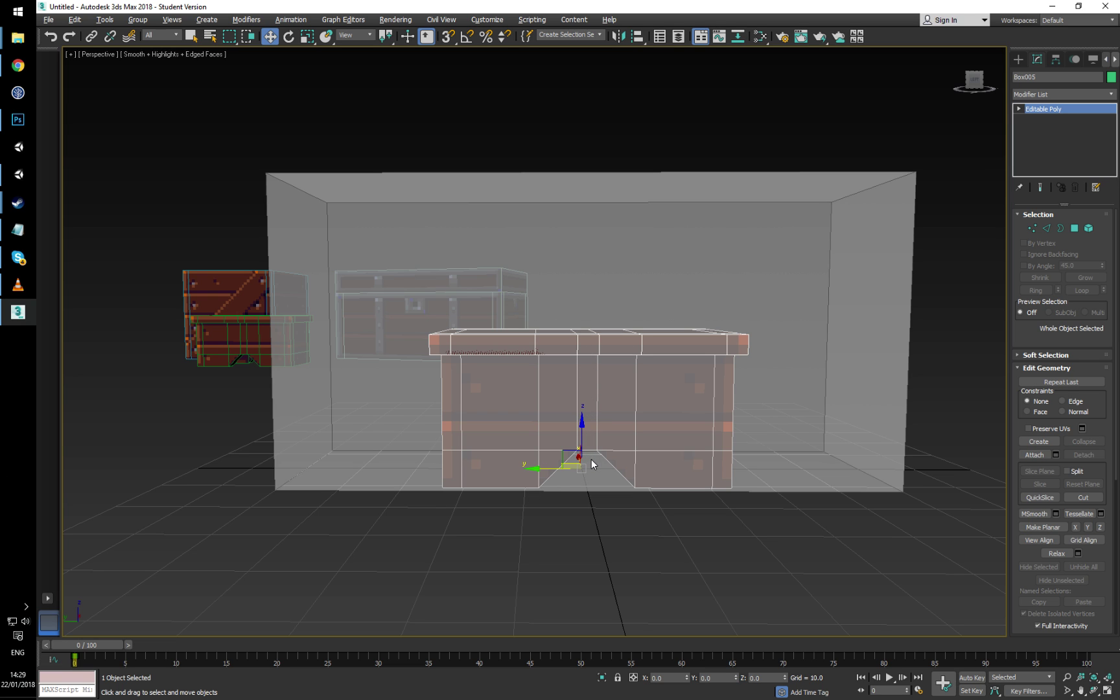
pyautogui.keyDown('alt'); pyautogui.moveTo(591, 458); pyautogui.dragTo(657, 458, button='middle'); pyautogui.keyUp('alt')
pyautogui.click(1032, 228)
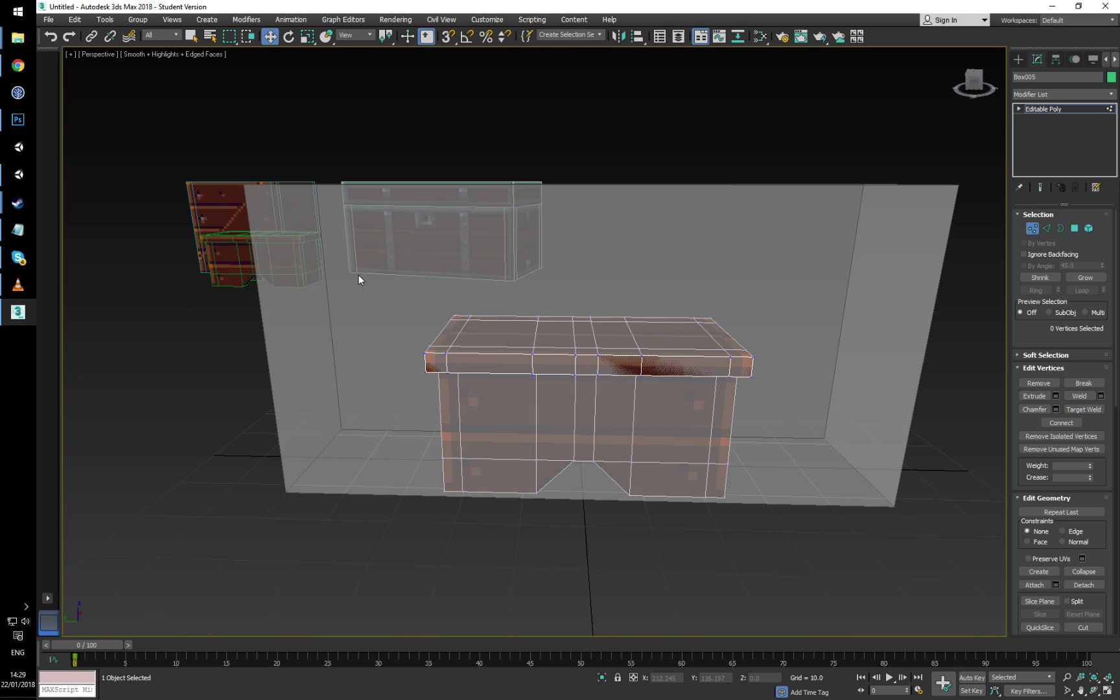
# Step: From a side-on view, select all vertices of the bench's +Y half and move them outward to Y about 39.74
pyautogui.click(975, 83)
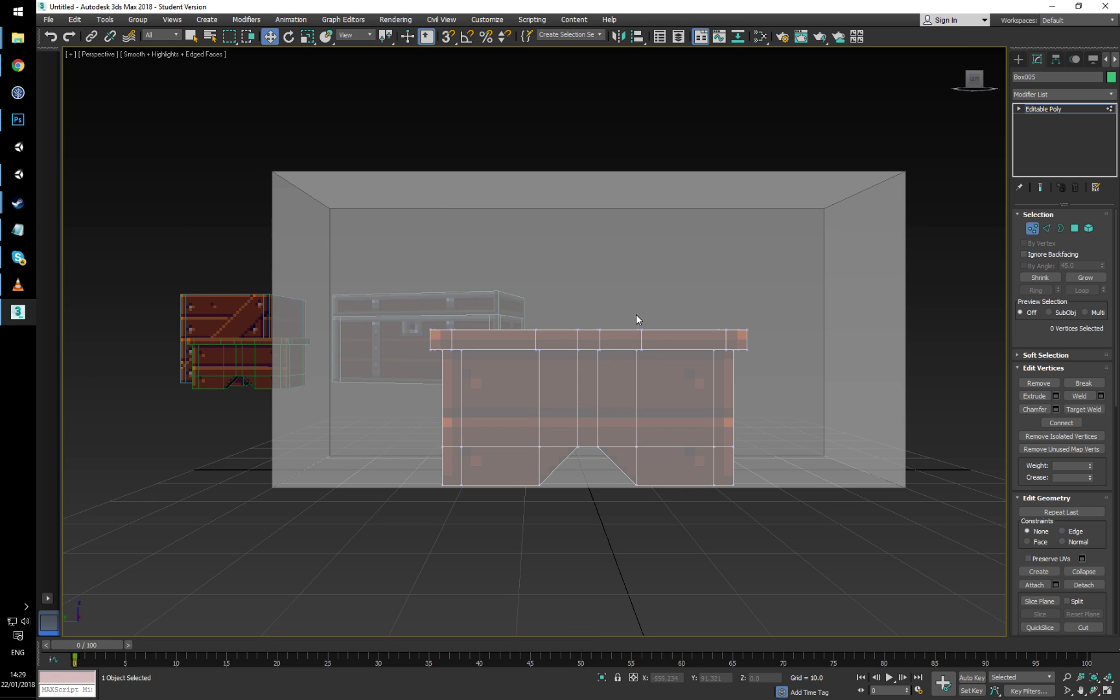
pyautogui.moveTo(472, 314); pyautogui.dragTo(495, 218, button='middle')
pyautogui.moveTo(322, 171); pyautogui.dragTo(537, 403)
pyautogui.keyDown('alt'); pyautogui.moveTo(502, 348); pyautogui.dragTo(659, 318, button='middle'); pyautogui.keyUp('alt')
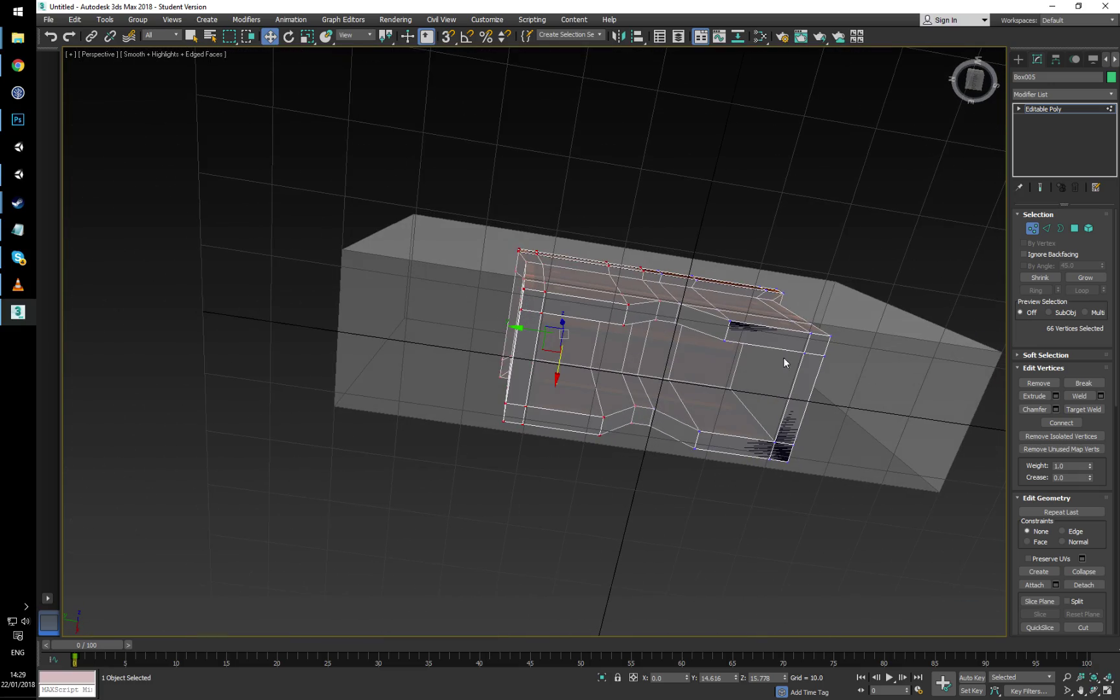
pyautogui.keyDown('alt'); pyautogui.moveTo(714, 366); pyautogui.dragTo(604, 393, button='middle'); pyautogui.keyUp('alt')
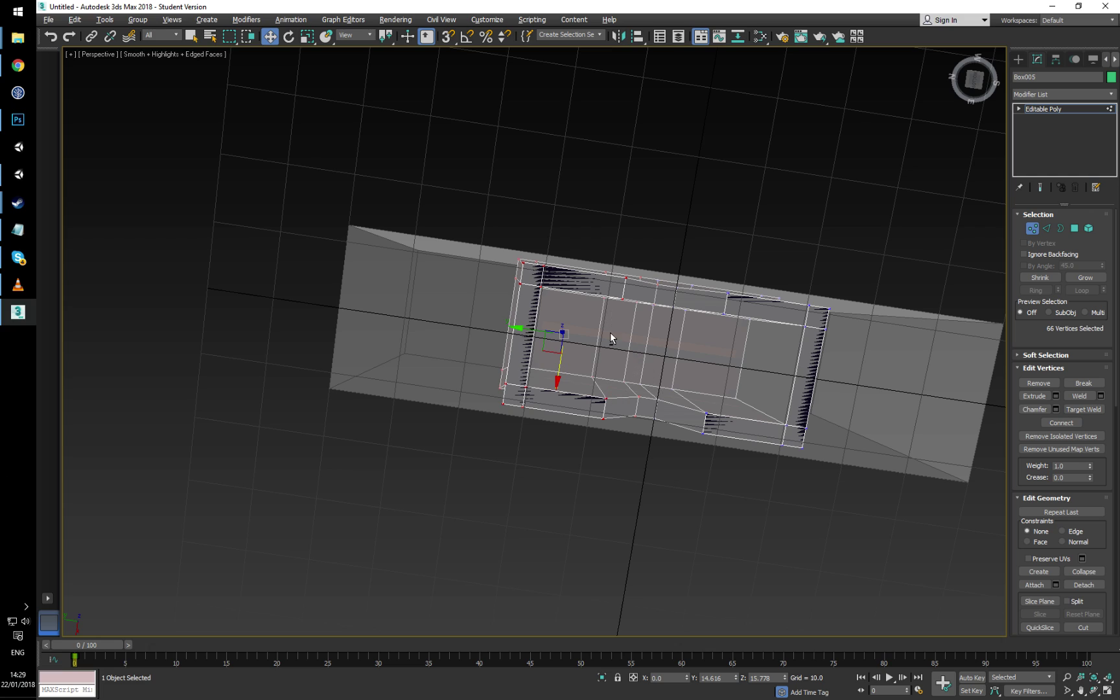
pyautogui.keyDown('alt'); pyautogui.moveTo(610, 337); pyautogui.dragTo(597, 460, button='middle'); pyautogui.keyUp('alt')
pyautogui.moveTo(515, 341); pyautogui.dragTo(379, 339)
pyautogui.keyDown('alt'); pyautogui.moveTo(379, 338); pyautogui.dragTo(625, 322, button='middle'); pyautogui.keyUp('alt')
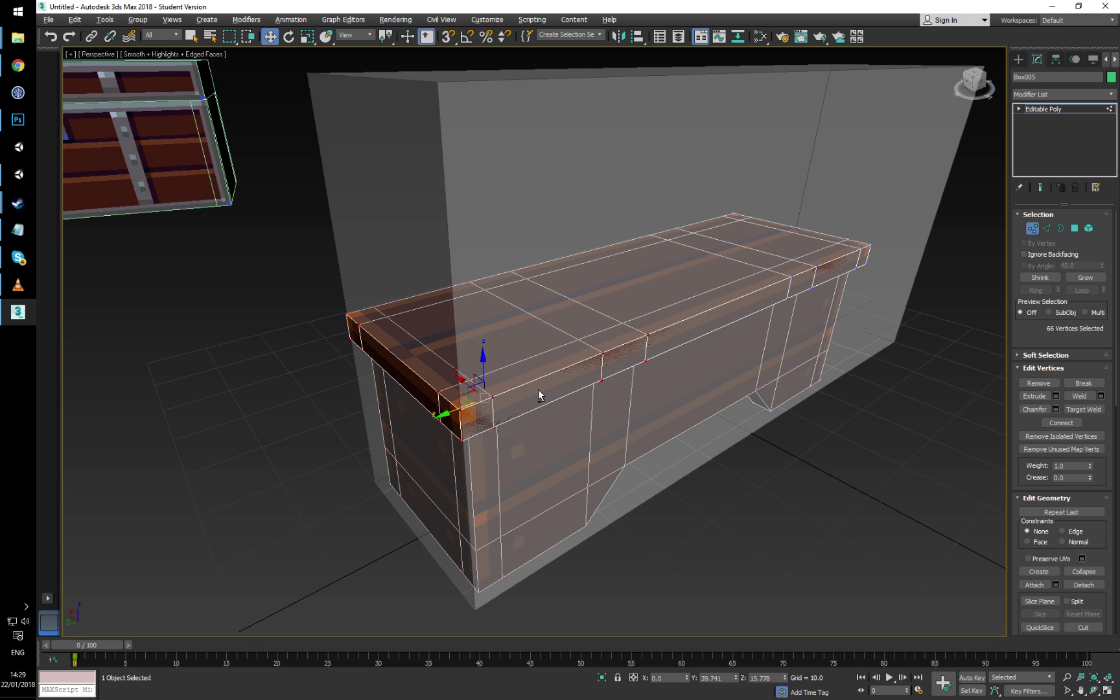
# Step: Nudge the +Y half's vertices back to Y about 39.58 so the bench top meets the guide box's end
pyautogui.moveTo(538, 395); pyautogui.dragTo(589, 397, button='middle')
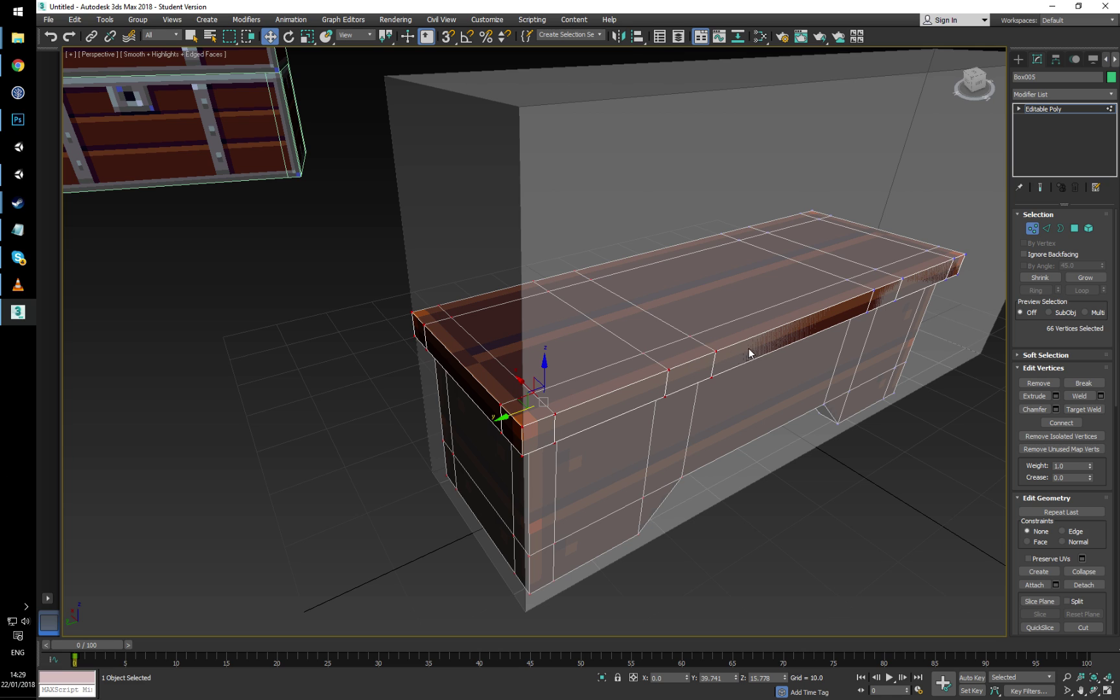
pyautogui.scroll(2, 553, 388)
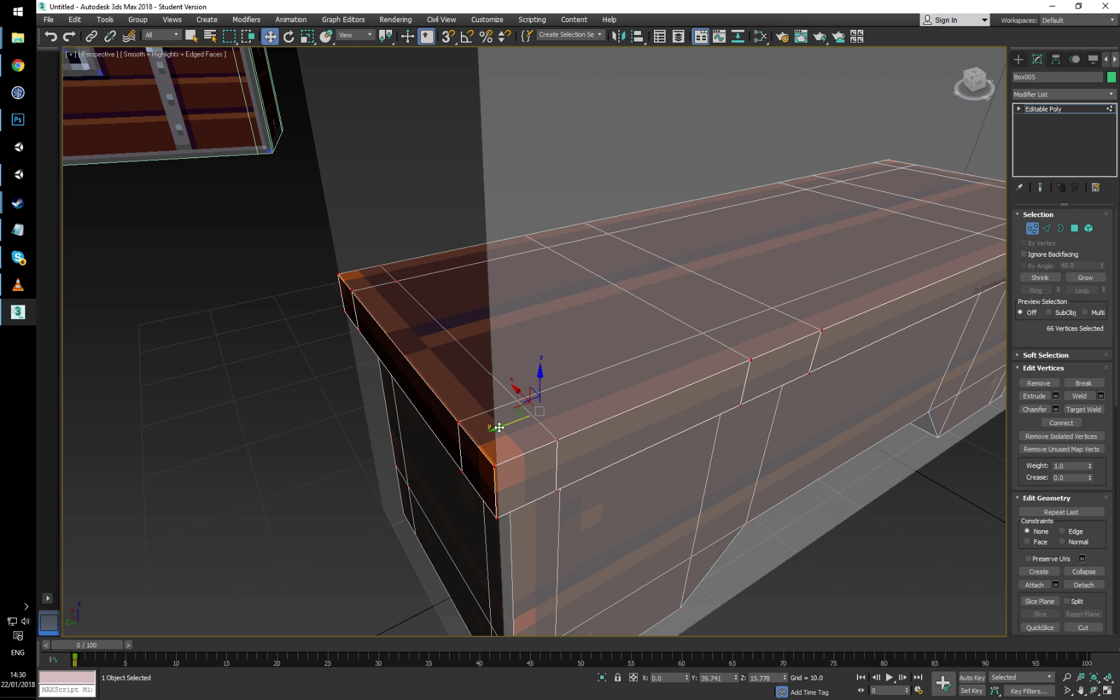
pyautogui.moveTo(499, 427); pyautogui.dragTo(500, 427)
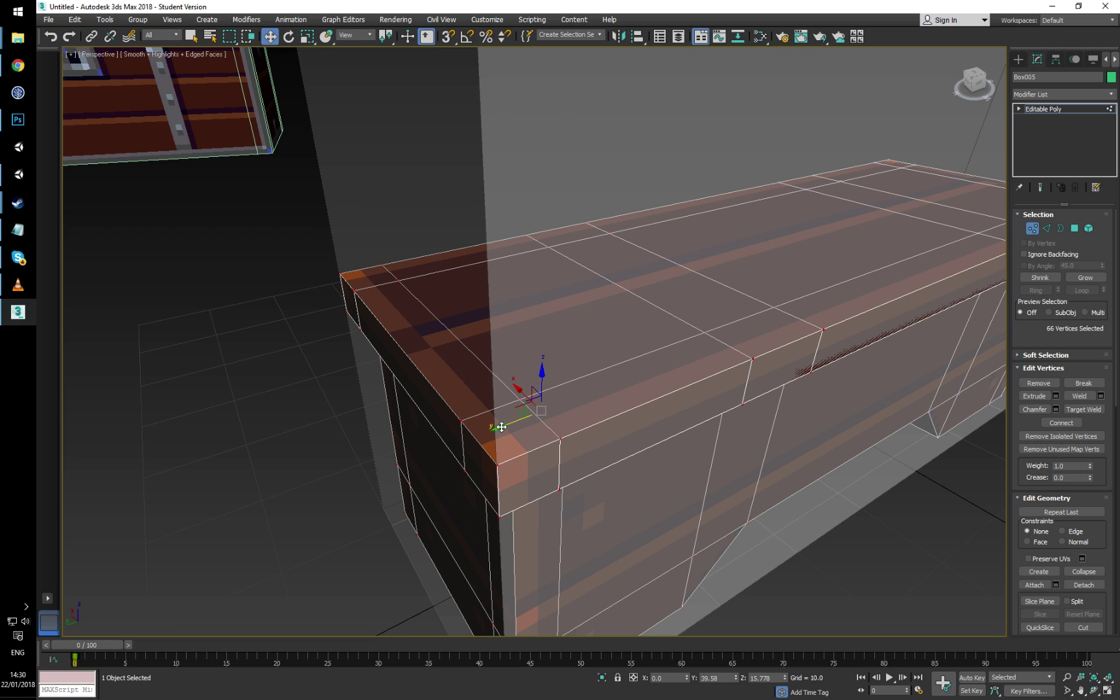
pyautogui.keyDown('alt'); pyautogui.moveTo(580, 424); pyautogui.dragTo(577, 385, button='middle'); pyautogui.keyUp('alt')
# Step: Select all vertices of the bench's −Y half and move them outward to Y about −39.86
pyautogui.scroll(-4, 577, 385)
pyautogui.keyDown('alt'); pyautogui.moveTo(667, 380); pyautogui.dragTo(593, 383, button='middle'); pyautogui.keyUp('alt')
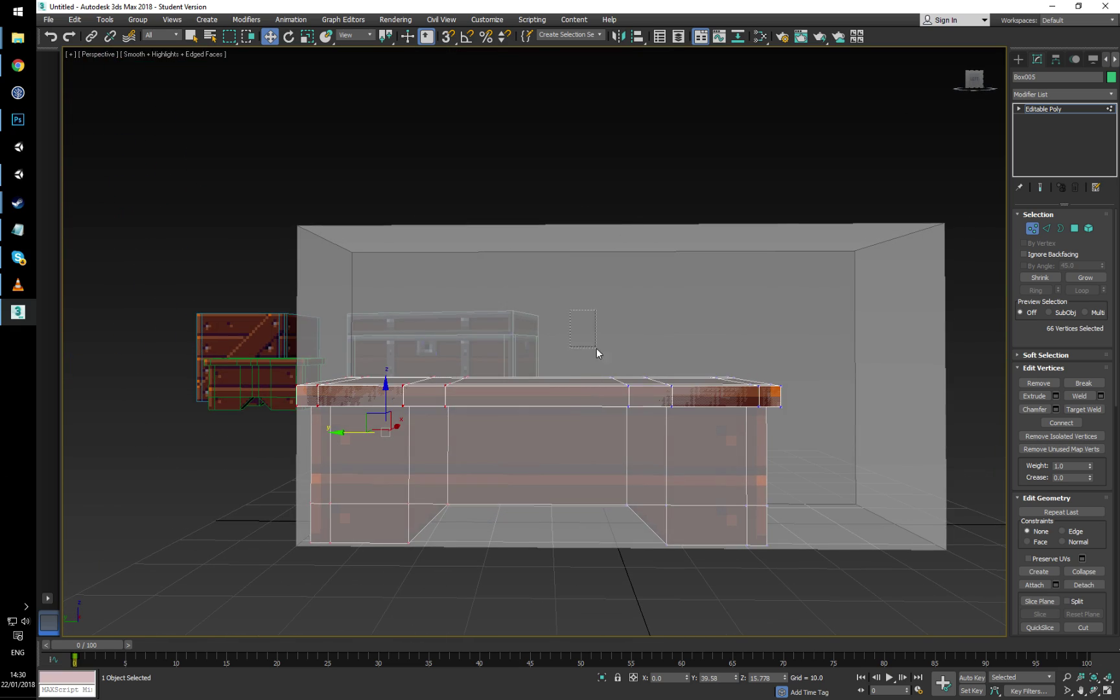
pyautogui.moveTo(570, 348); pyautogui.dragTo(841, 603)
pyautogui.keyDown('alt'); pyautogui.moveTo(836, 470); pyautogui.dragTo(887, 512, button='middle'); pyautogui.keyUp('alt')
pyautogui.moveTo(888, 511); pyautogui.dragTo(541, 491, button='middle')
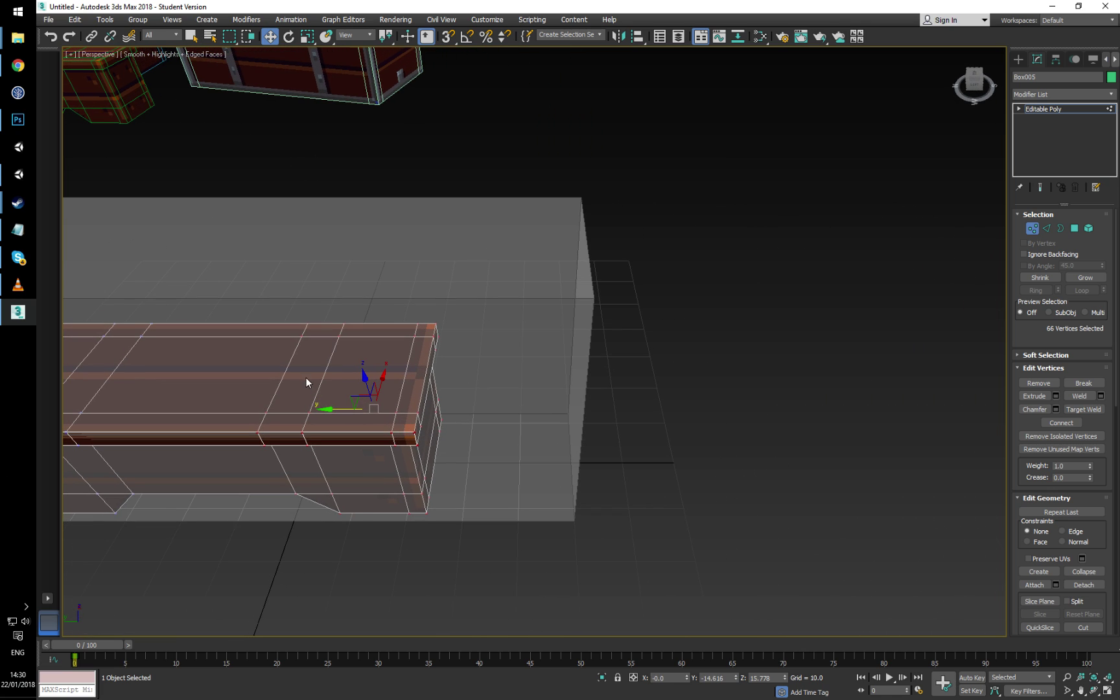
pyautogui.moveTo(332, 409); pyautogui.dragTo(454, 418)
pyautogui.moveTo(455, 417)
pyautogui.keyDown('alt'); pyautogui.mouseDown(button='middle')
pyautogui.moveTo(464, 475)
pyautogui.moveTo(440, 412)
pyautogui.mouseUp(button='middle'); pyautogui.keyUp('alt')
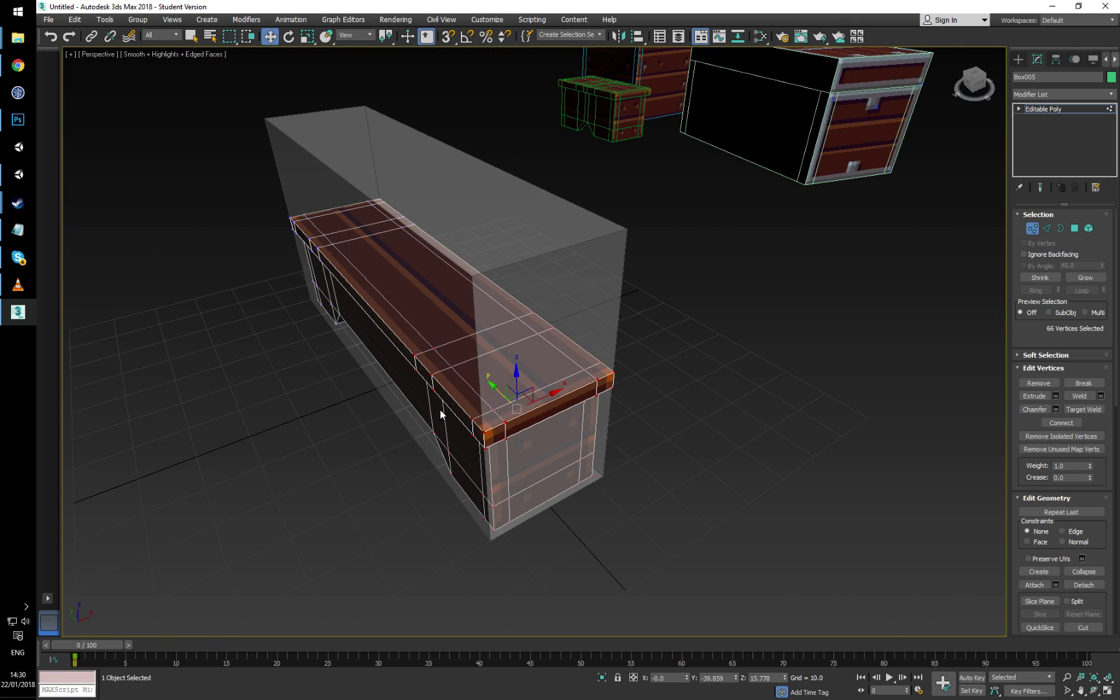
# Step: Nudge the −Y half's vertices back to Y about −39.62 to line up with the guide box's other end
pyautogui.scroll(3, 543, 406)
pyautogui.scroll(2, 543, 406)
pyautogui.moveTo(545, 395); pyautogui.dragTo(542, 391)
pyautogui.keyDown('alt'); pyautogui.moveTo(458, 414); pyautogui.dragTo(554, 408, button='middle'); pyautogui.keyUp('alt')
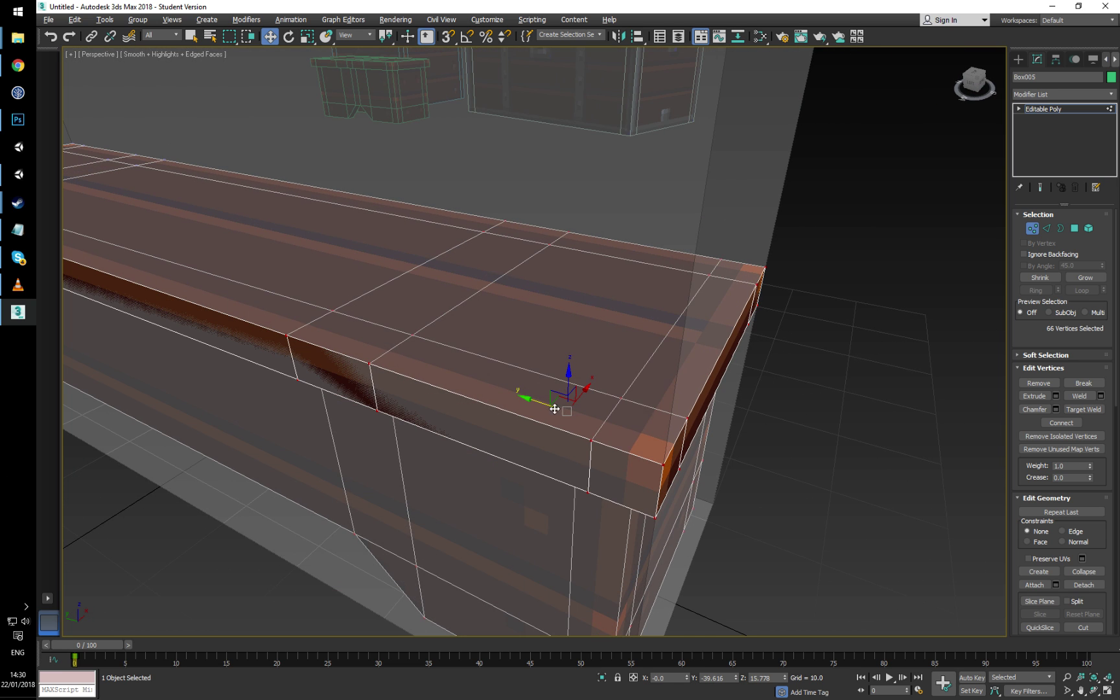
# Step: Clear the vertex selection and examine the stretched bench's fit in the guide box and its proportions against the original props
pyautogui.click(827, 420)
pyautogui.keyDown('alt'); pyautogui.moveTo(672, 421); pyautogui.dragTo(699, 403, button='middle'); pyautogui.keyUp('alt')
pyautogui.moveTo(544, 387); pyautogui.dragTo(504, 391, button='middle')
pyautogui.scroll(-5, 650, 377)
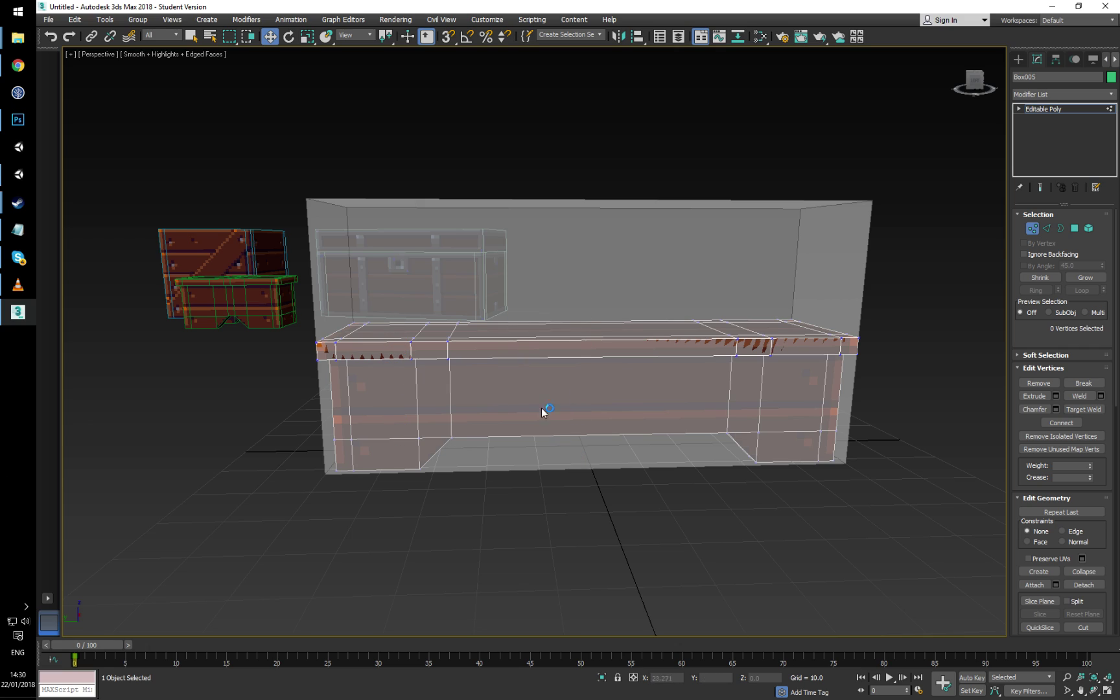
pyautogui.keyDown('alt'); pyautogui.moveTo(660, 494); pyautogui.dragTo(708, 385, button='middle'); pyautogui.keyUp('alt')
pyautogui.keyDown('alt'); pyautogui.moveTo(707, 434); pyautogui.dragTo(715, 418, button='middle'); pyautogui.keyUp('alt')
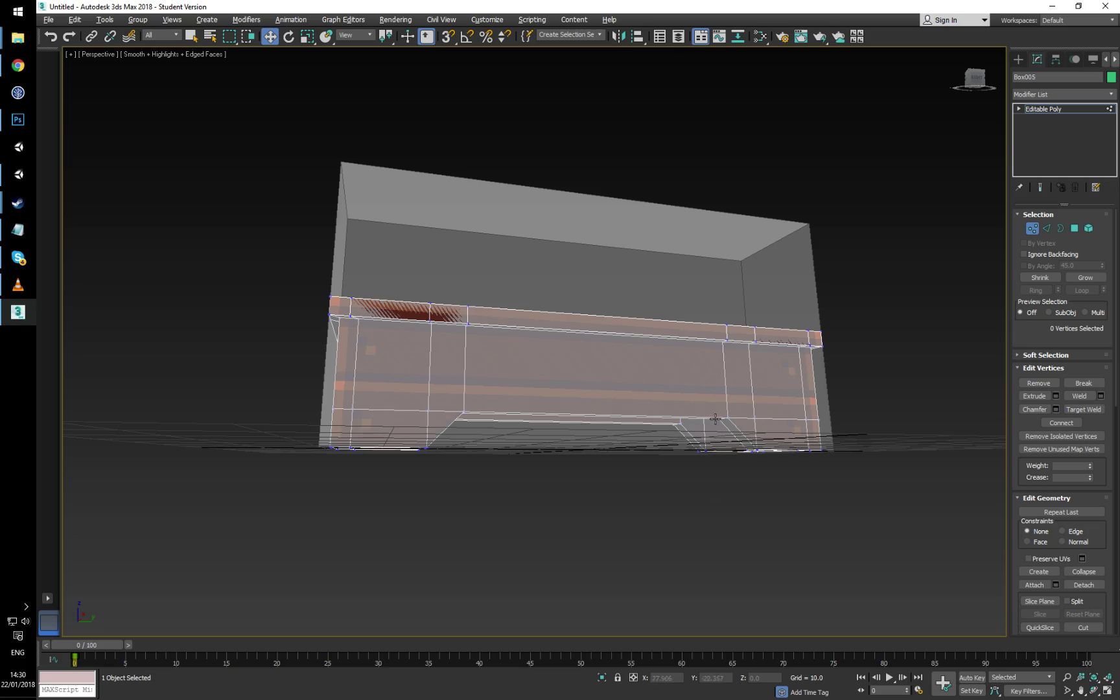
pyautogui.keyDown('alt'); pyautogui.moveTo(463, 438); pyautogui.dragTo(599, 481, button='middle'); pyautogui.keyUp('alt')
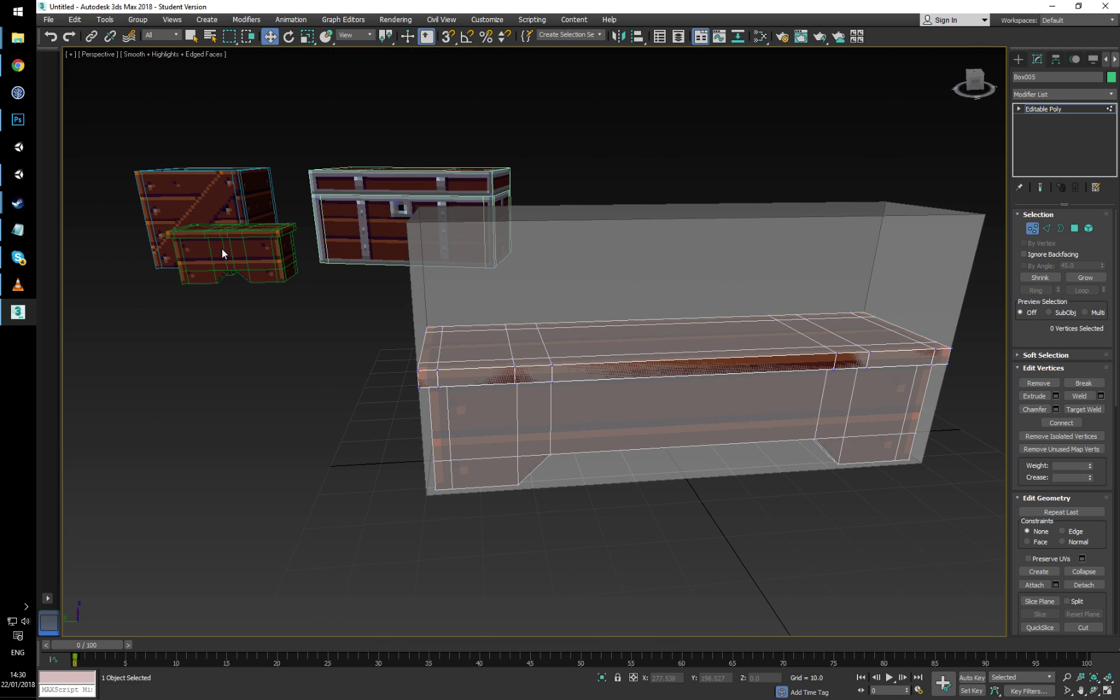
pyautogui.moveTo(655, 379); pyautogui.dragTo(595, 379, button='middle')
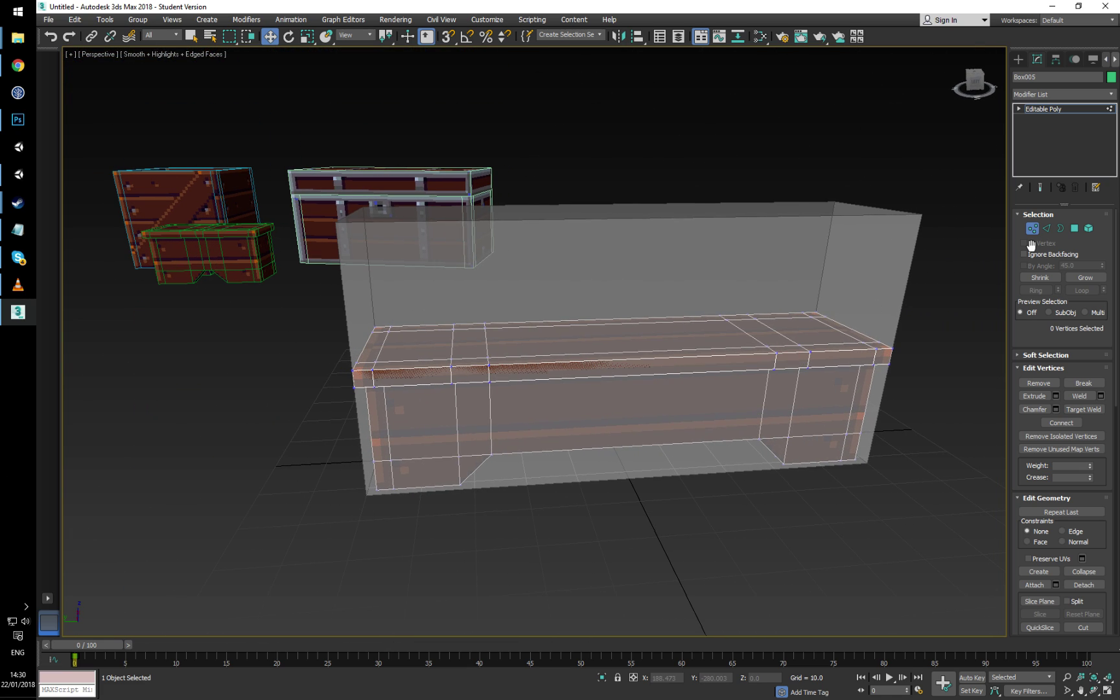
# Step: Leave vertex editing, switch to edges and select the ring of vertical edges around the bench's body below the top
pyautogui.click(1034, 231)
pyautogui.keyDown('alt'); pyautogui.moveTo(609, 312); pyautogui.dragTo(502, 330, button='middle'); pyautogui.keyUp('alt')
pyautogui.scroll(3, 496, 394)
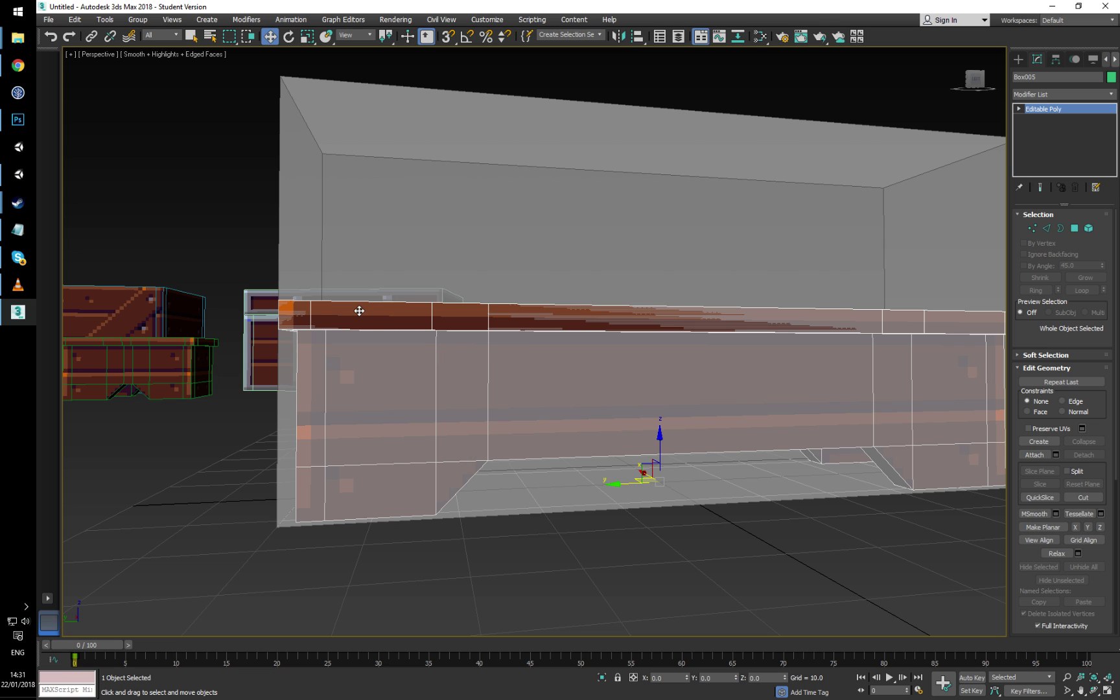
pyautogui.press('2')
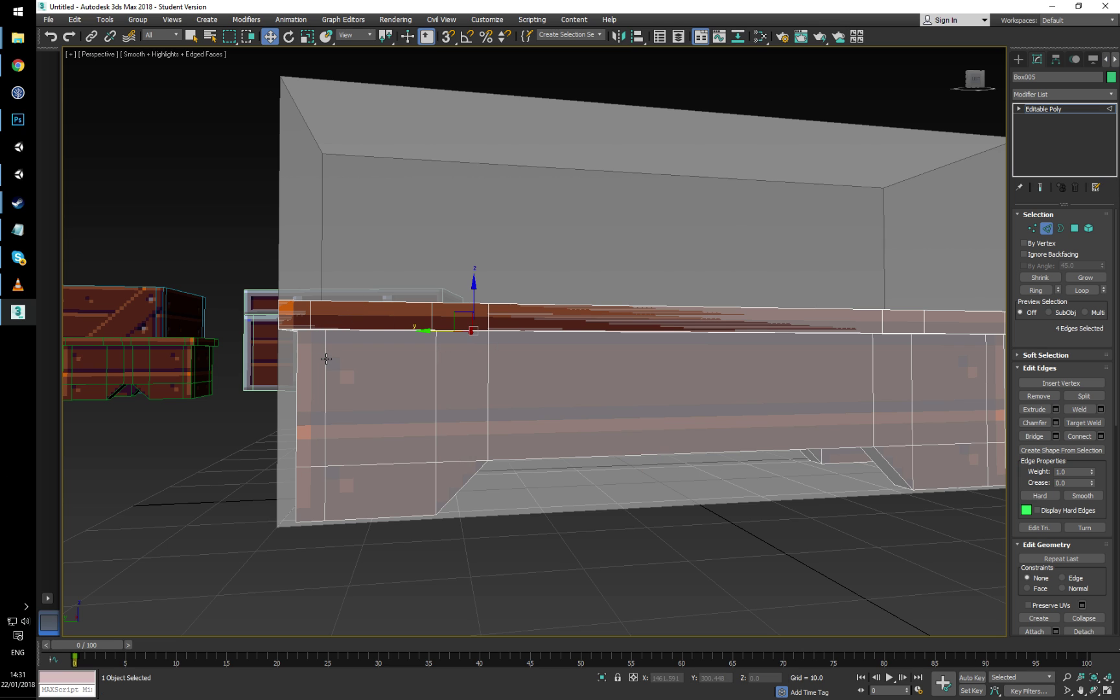
pyautogui.click(325, 356)
pyautogui.keyDown('ctrl'); pyautogui.click(436, 371); pyautogui.keyUp('ctrl')
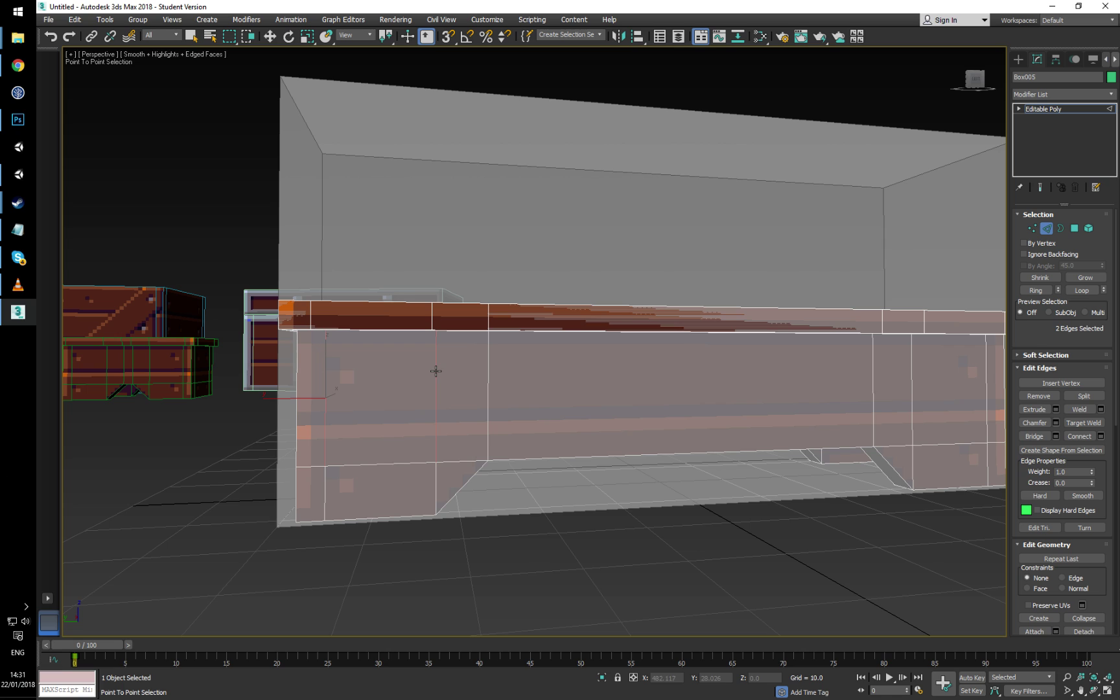
pyautogui.rightClick(464, 381)
pyautogui.keyDown('shift'); pyautogui.click(489, 375); pyautogui.keyUp('shift')
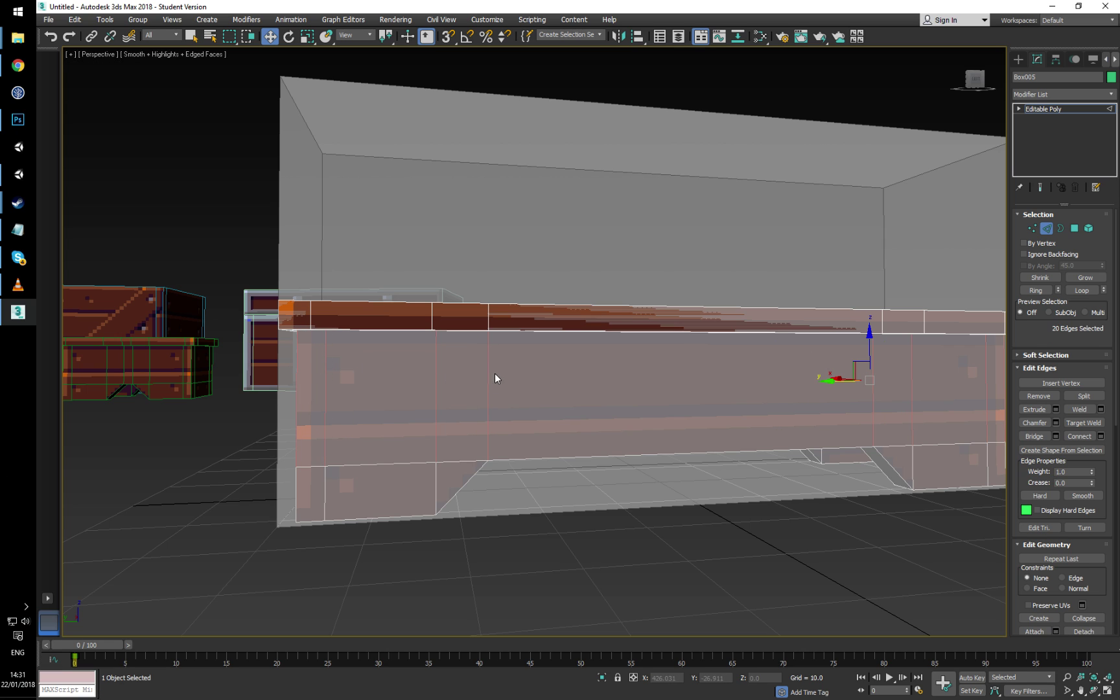
pyautogui.keyDown('shift'); pyautogui.click(322, 400); pyautogui.keyUp('shift')
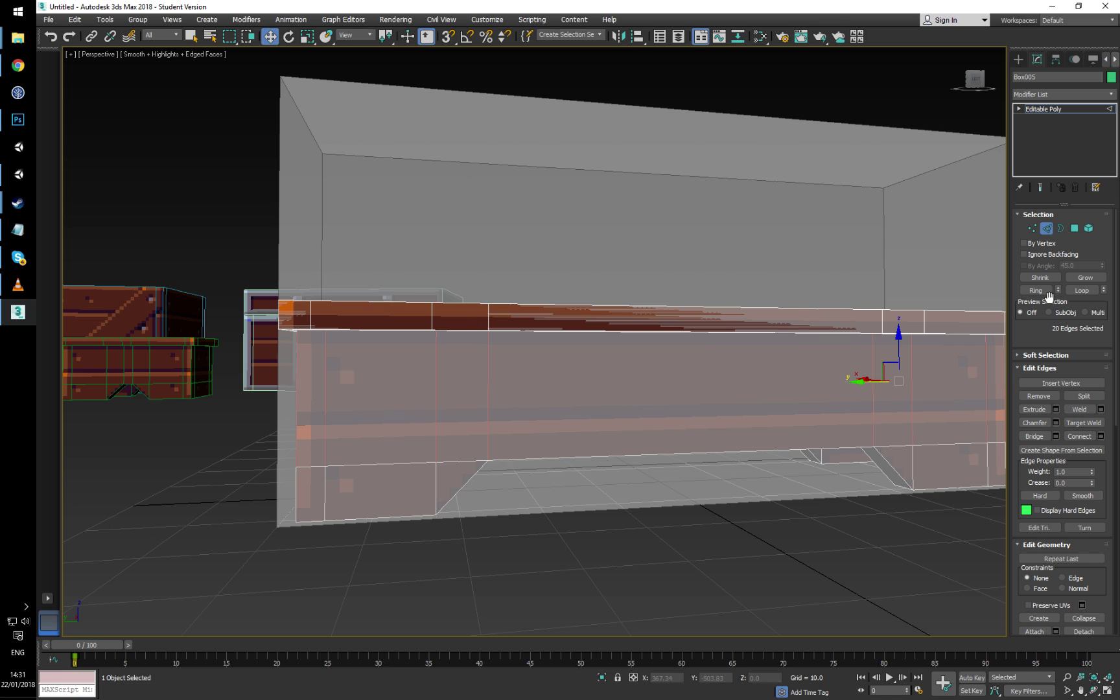
# Step: Try a loop selection from the vertical edges of the bench's body and undo the last change
pyautogui.click(1079, 293)
pyautogui.keyDown('alt'); pyautogui.moveTo(433, 393); pyautogui.dragTo(460, 390, button='middle'); pyautogui.keyUp('alt')
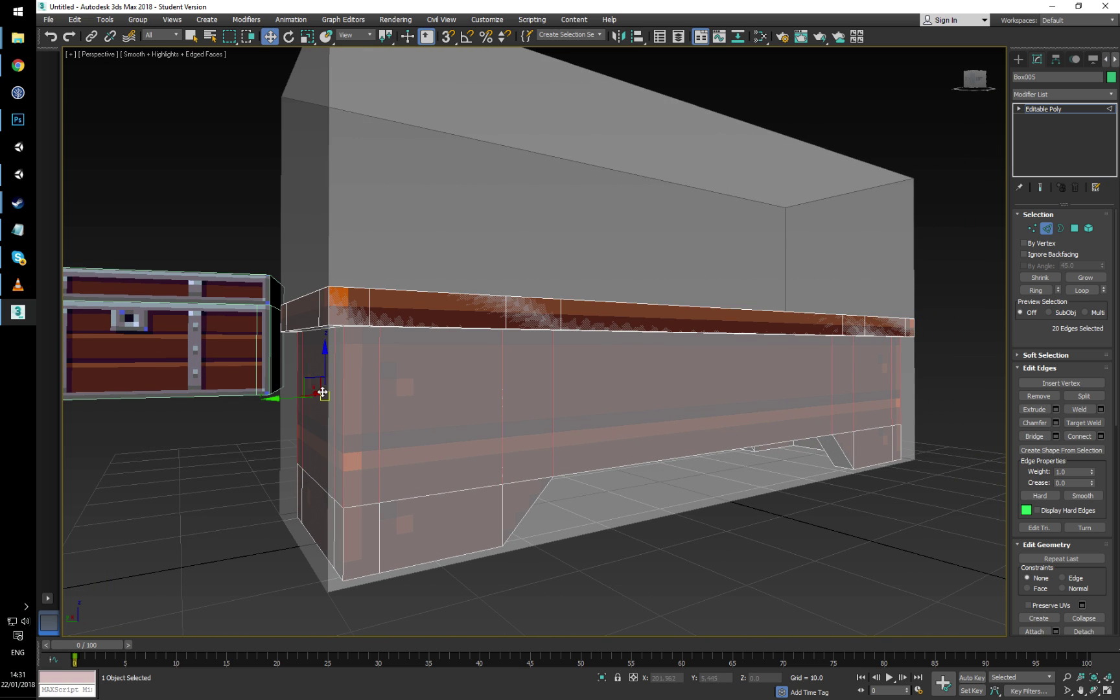
pyautogui.hotkey('ctrl', 'z')
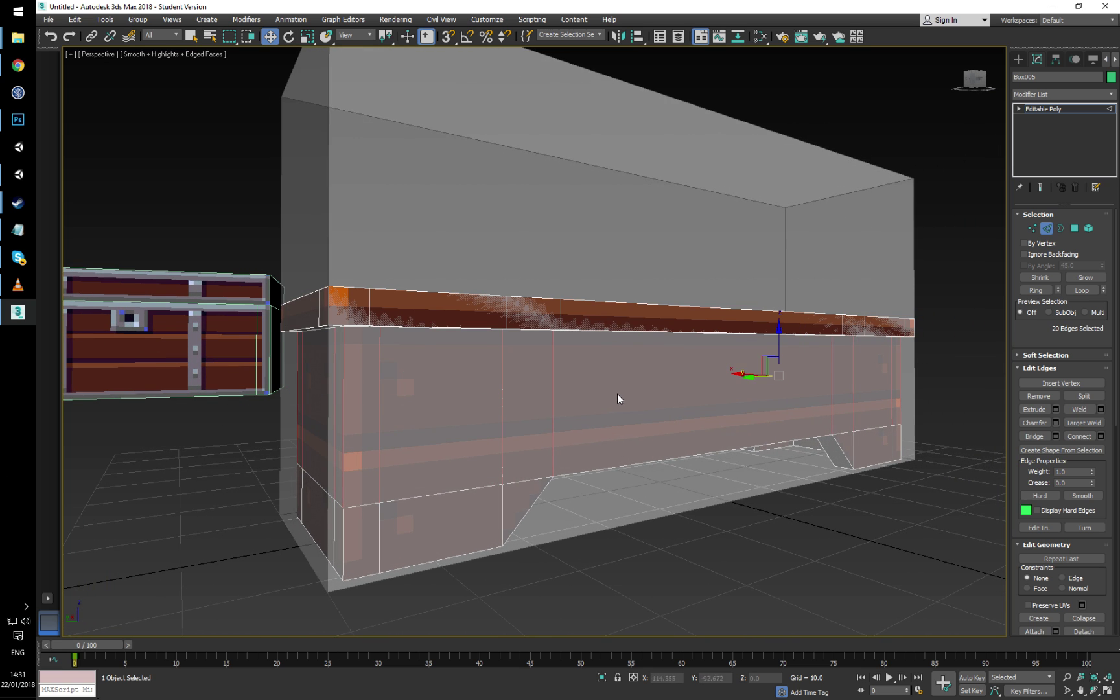
pyautogui.keyDown('alt'); pyautogui.moveTo(587, 397); pyautogui.dragTo(638, 312, button='middle'); pyautogui.keyUp('alt')
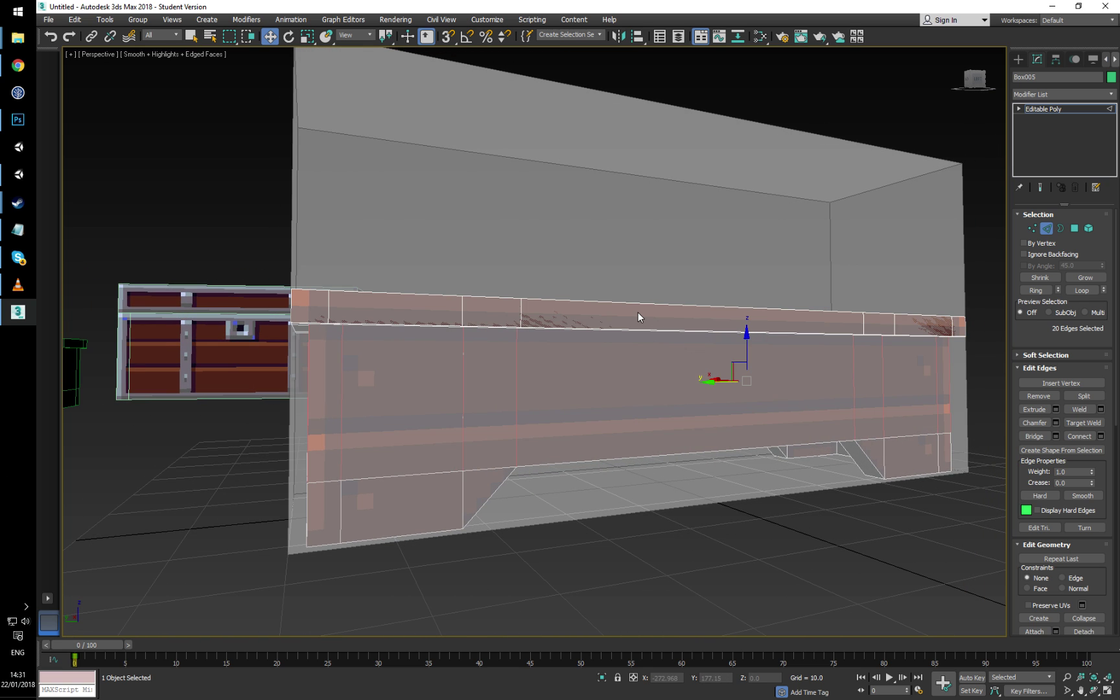
# Step: Clear the edge selection and examine the bench from the front and underneath, focusing on the open undersides of its legs
pyautogui.moveTo(709, 415)
pyautogui.keyDown('alt'); pyautogui.mouseDown(button='middle')
pyautogui.moveTo(709, 342)
pyautogui.moveTo(596, 342)
pyautogui.moveTo(572, 363)
pyautogui.moveTo(526, 370)
pyautogui.moveTo(639, 381)
pyautogui.moveTo(717, 415)
pyautogui.moveTo(638, 351)
pyautogui.moveTo(708, 360)
pyautogui.moveTo(722, 367)
pyautogui.moveTo(706, 398)
pyautogui.mouseUp(button='middle'); pyautogui.keyUp('alt')
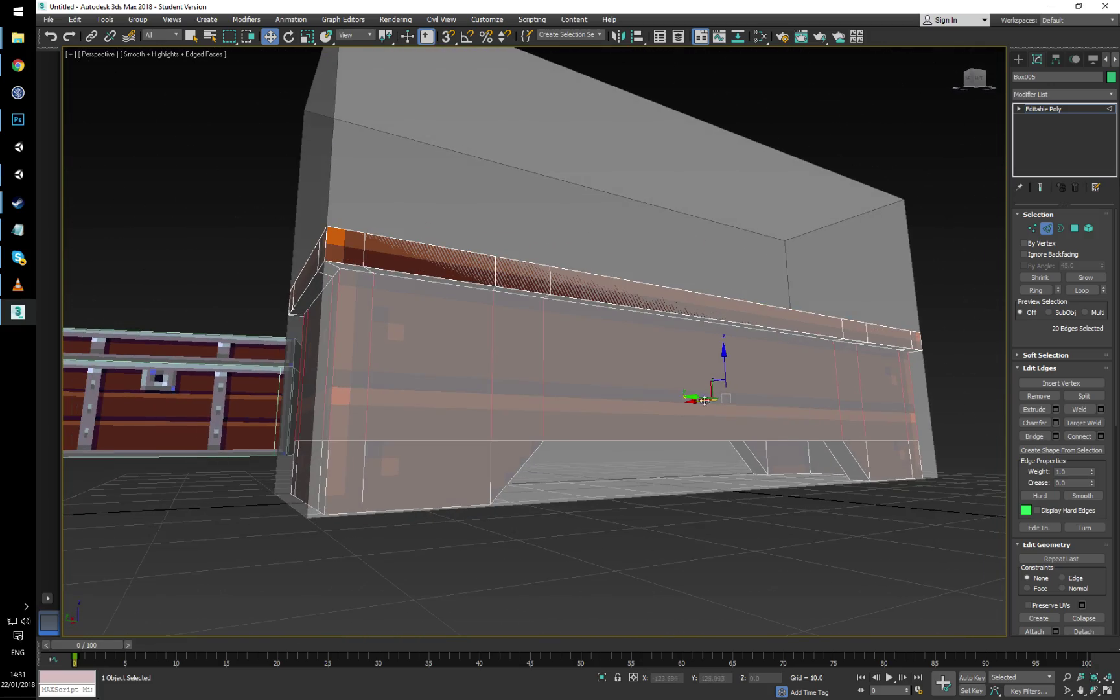
pyautogui.click(669, 508)
pyautogui.scroll(-4, 669, 508)
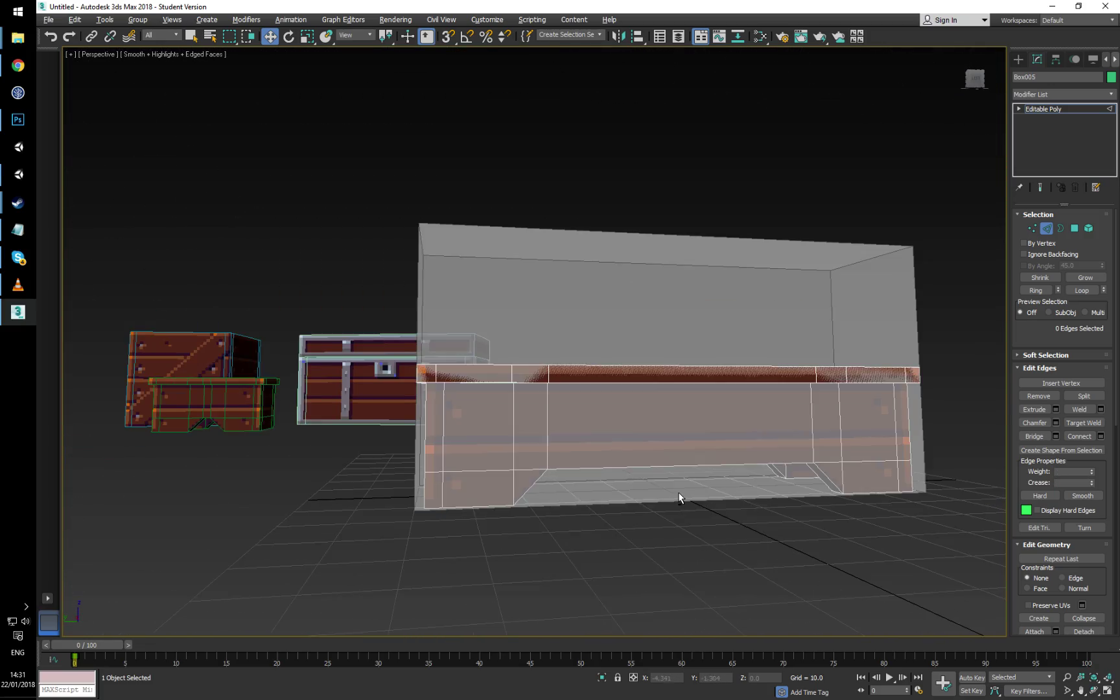
pyautogui.click(976, 82)
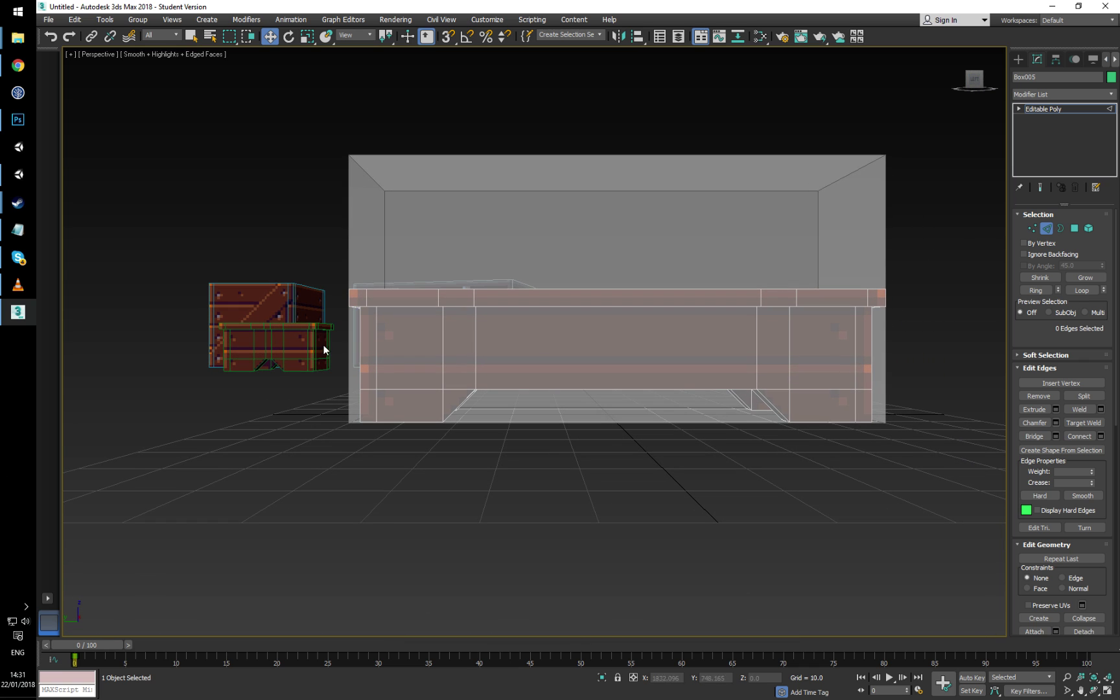
pyautogui.moveTo(918, 347); pyautogui.dragTo(709, 415)
pyautogui.keyDown('alt'); pyautogui.moveTo(709, 415); pyautogui.dragTo(712, 369, button='middle'); pyautogui.keyUp('alt')
pyautogui.click(774, 471)
pyautogui.scroll(4, 735, 455)
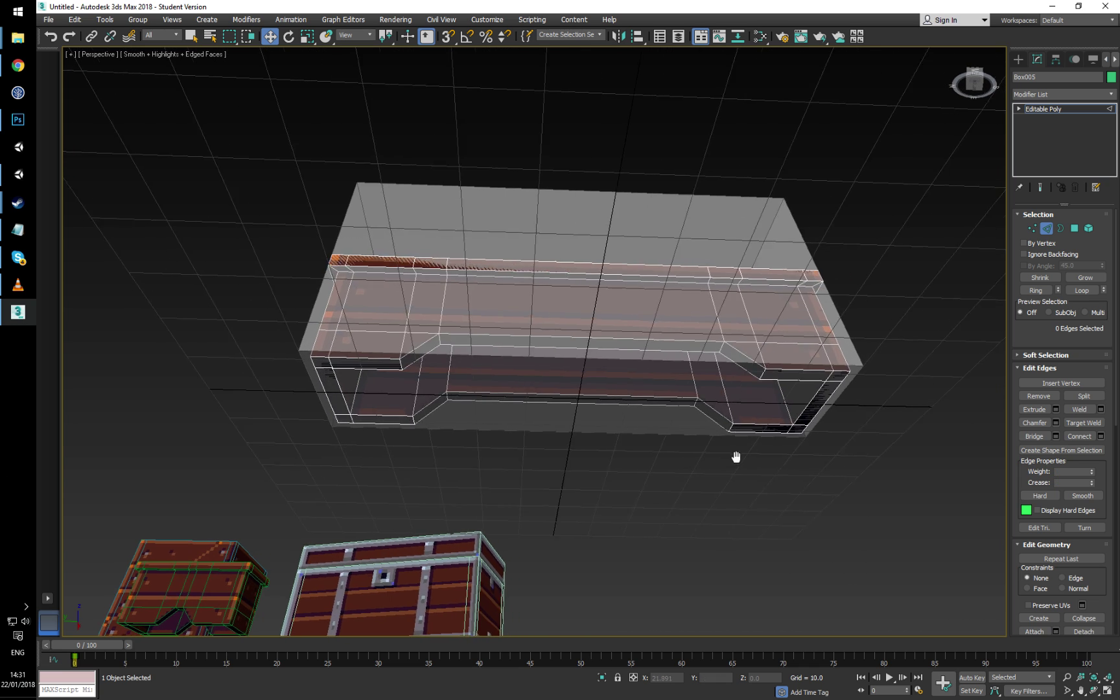
# Step: Select the four vertical edges on the inside walls of the bench's −Y leg
pyautogui.click(664, 405)
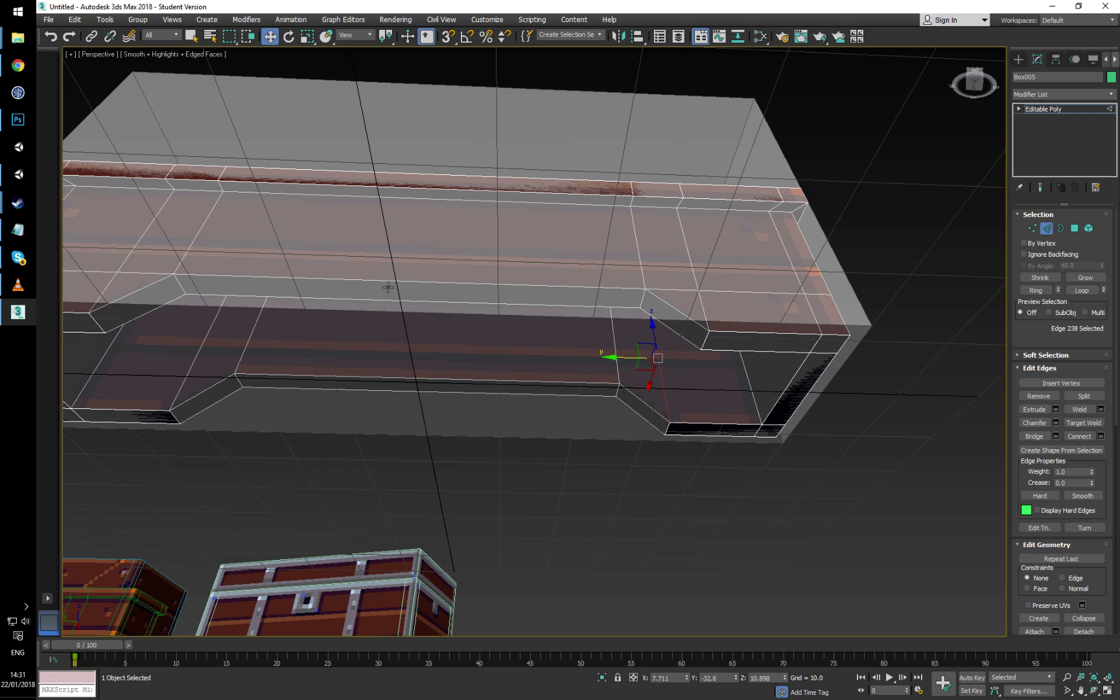
pyautogui.click(754, 392)
pyautogui.keyDown('alt'); pyautogui.moveTo(750, 387); pyautogui.dragTo(810, 424, button='middle'); pyautogui.keyUp('alt')
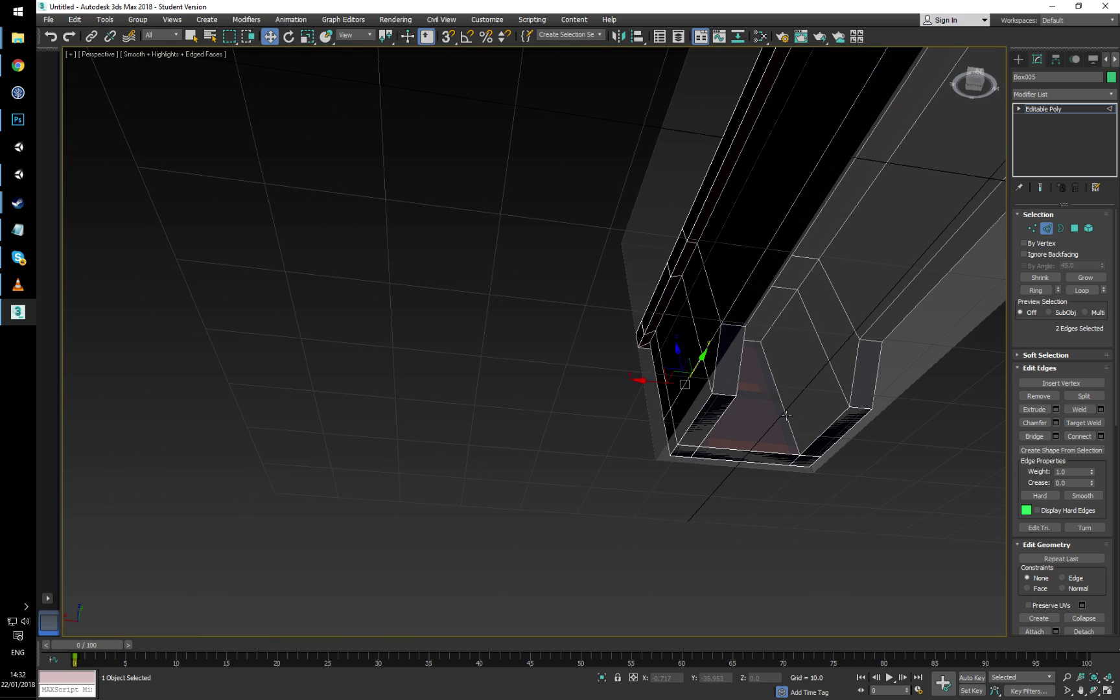
pyautogui.keyDown('ctrl'); pyautogui.click(786, 415); pyautogui.keyUp('ctrl')
pyautogui.keyDown('ctrl'); pyautogui.click(835, 380); pyautogui.keyUp('ctrl')
pyautogui.keyDown('alt'); pyautogui.moveTo(851, 388); pyautogui.dragTo(743, 388, button='middle'); pyautogui.keyUp('alt')
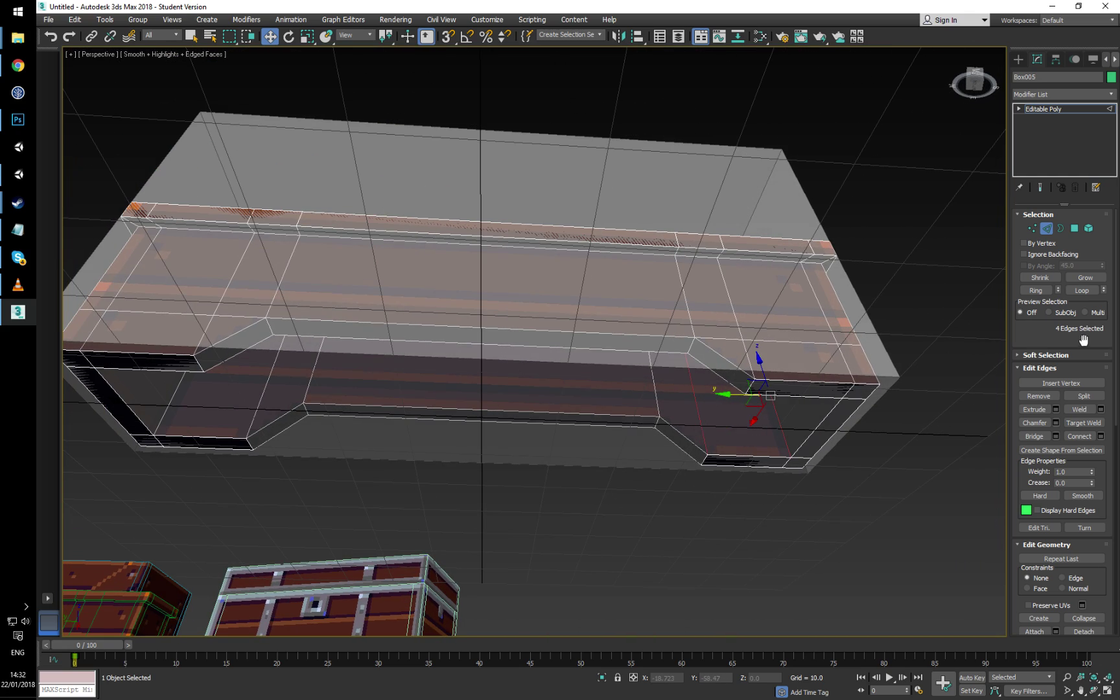
# Step: Set up an edge connection across the four selected edges with 1 segment, pinch 0 and slide −24
pyautogui.click(1100, 436)
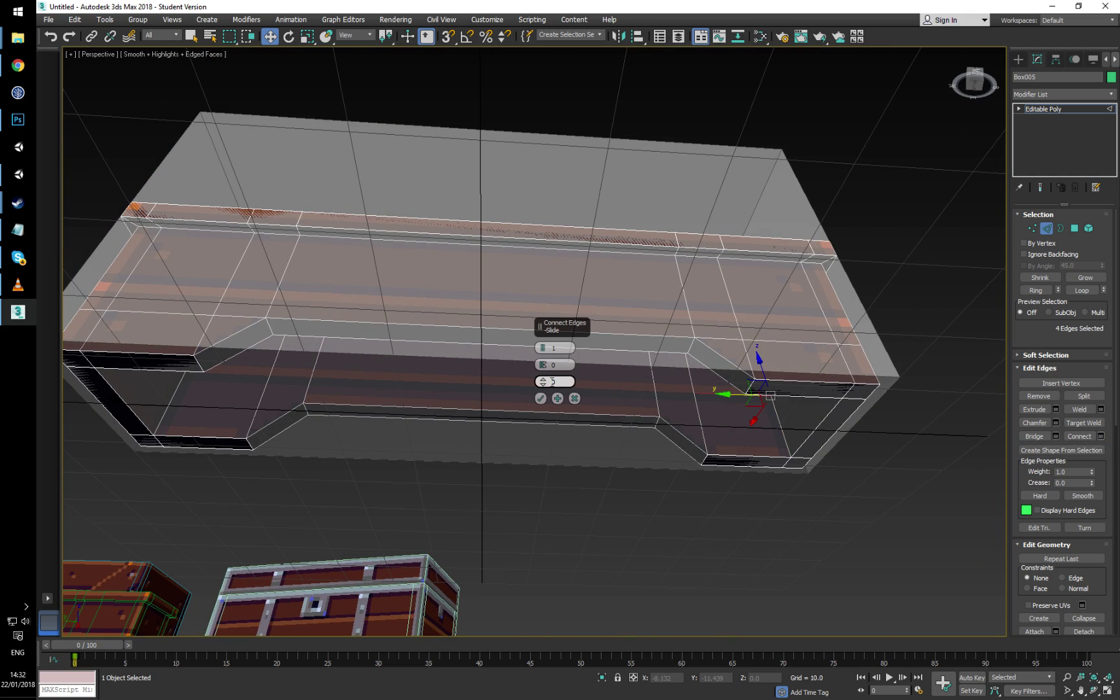
pyautogui.moveTo(543, 364); pyautogui.dragTo(544, 432)
pyautogui.rightClick(543, 365)
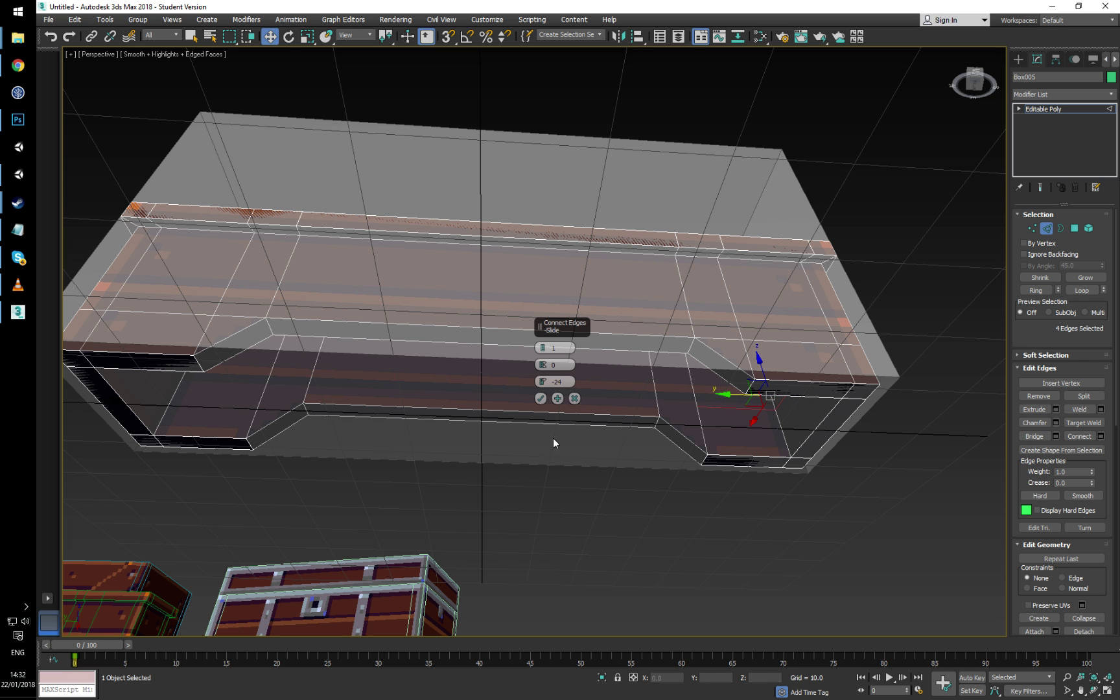
pyautogui.keyDown('alt'); pyautogui.moveTo(554, 443); pyautogui.dragTo(522, 471, button='middle'); pyautogui.keyUp('alt')
pyautogui.scroll(5, 651, 386)
pyautogui.moveTo(655, 392); pyautogui.dragTo(728, 340, button='middle')
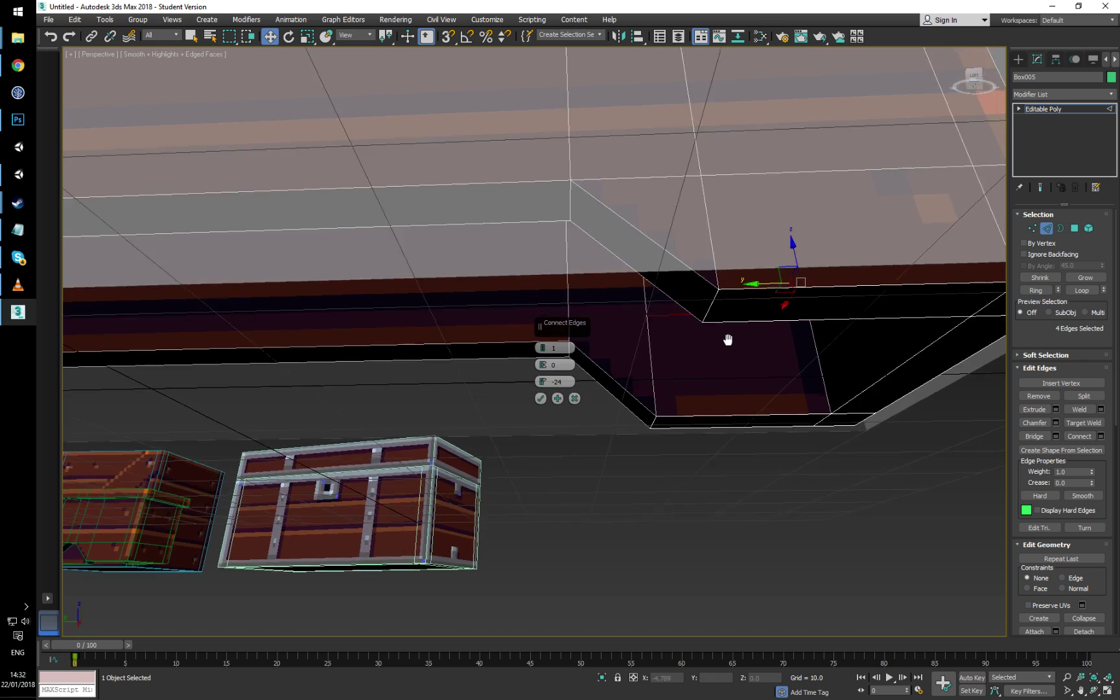
pyautogui.scroll(3, 746, 324)
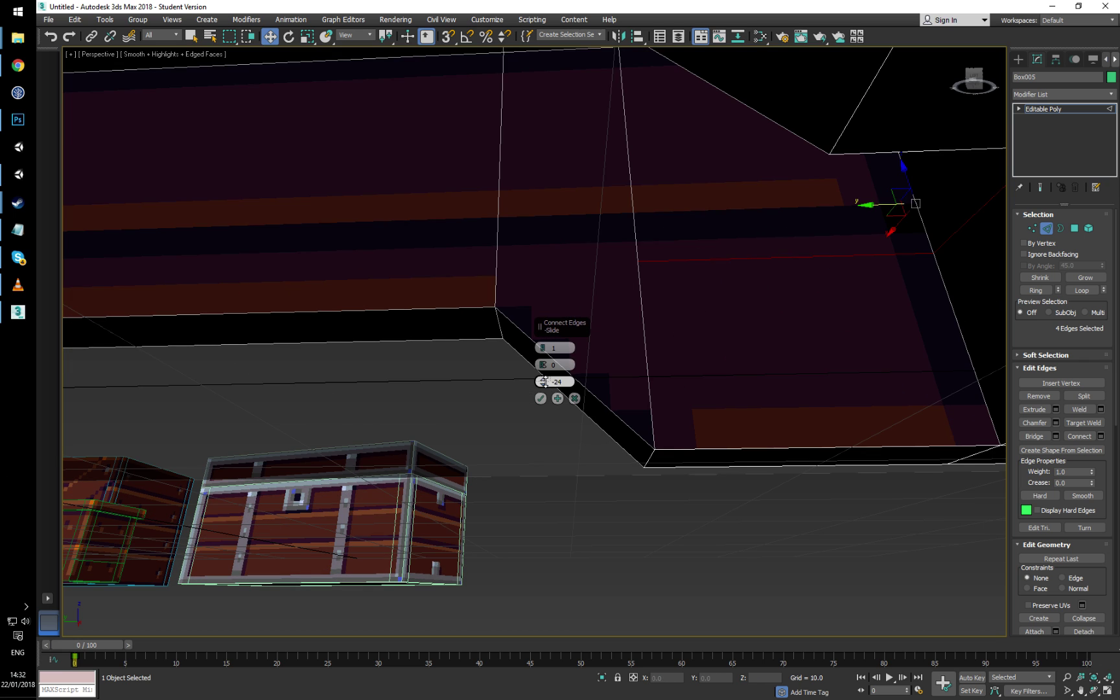
# Step: Shift the connecting edges' slide to −29 and on to −42 to approach the height of the arch's inner corner
pyautogui.moveTo(543, 382); pyautogui.dragTo(548, 390)
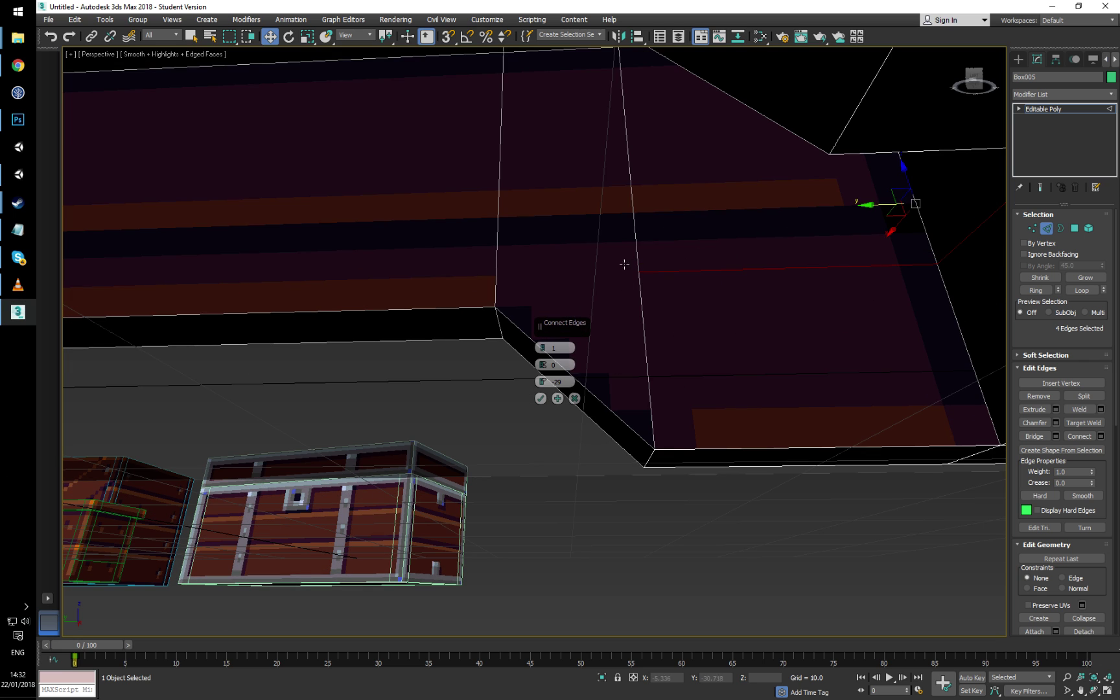
pyautogui.moveTo(565, 249); pyautogui.dragTo(569, 273, button='middle')
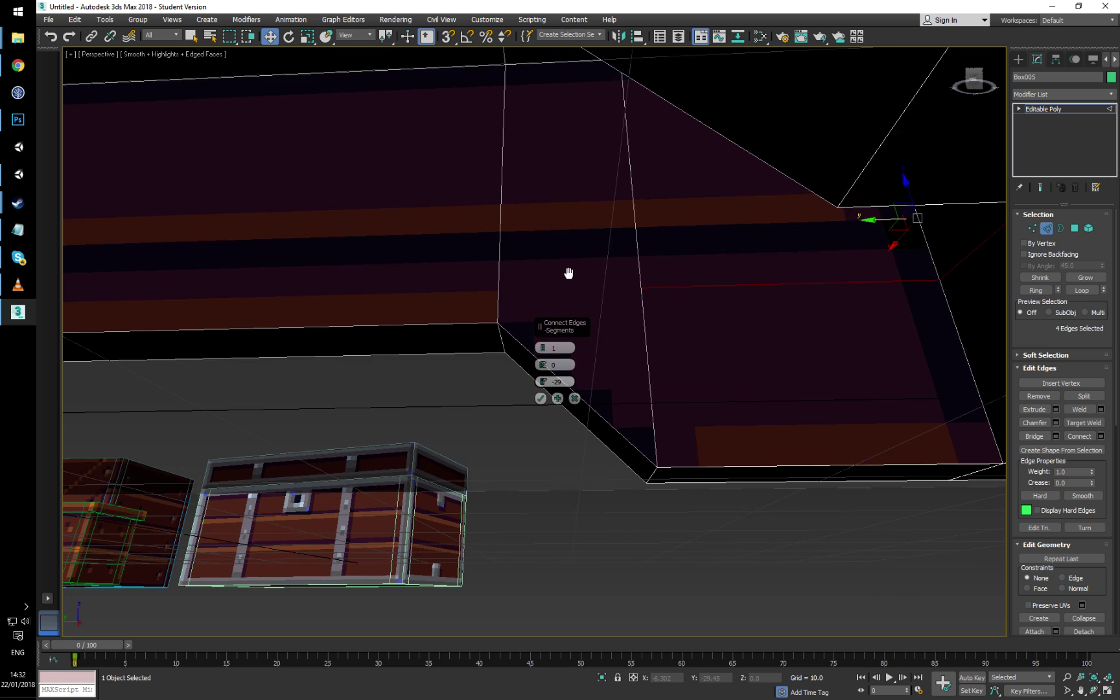
pyautogui.scroll(-3, 569, 274)
pyautogui.scroll(-2, 569, 274)
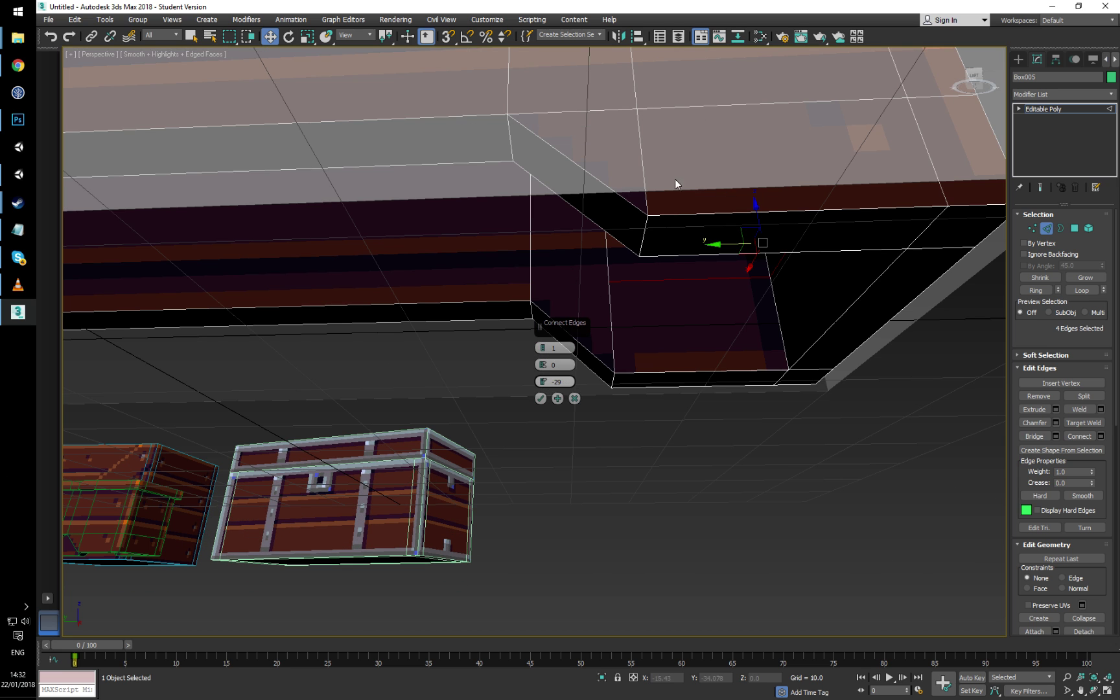
pyautogui.scroll(3, 615, 264)
pyautogui.keyDown('alt'); pyautogui.moveTo(674, 178); pyautogui.dragTo(612, 267, button='middle'); pyautogui.keyUp('alt')
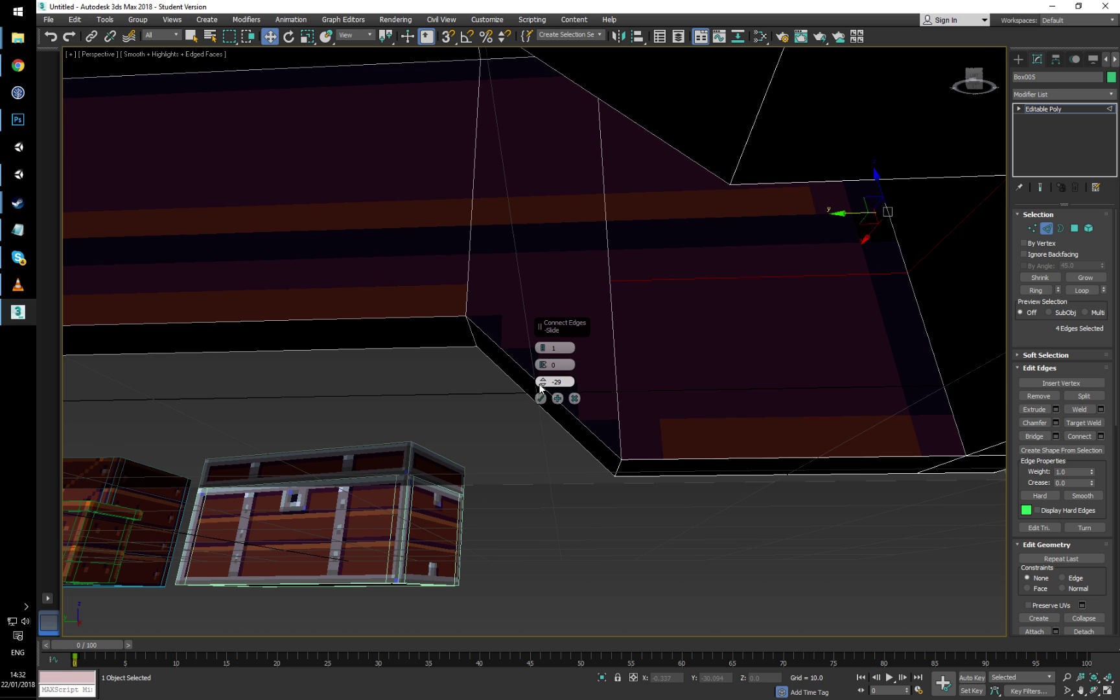
pyautogui.click(541, 385)
pyautogui.moveTo(541, 384); pyautogui.dragTo(544, 413)
pyautogui.keyDown('alt'); pyautogui.moveTo(654, 295); pyautogui.dragTo(592, 287, button='middle'); pyautogui.keyUp('alt')
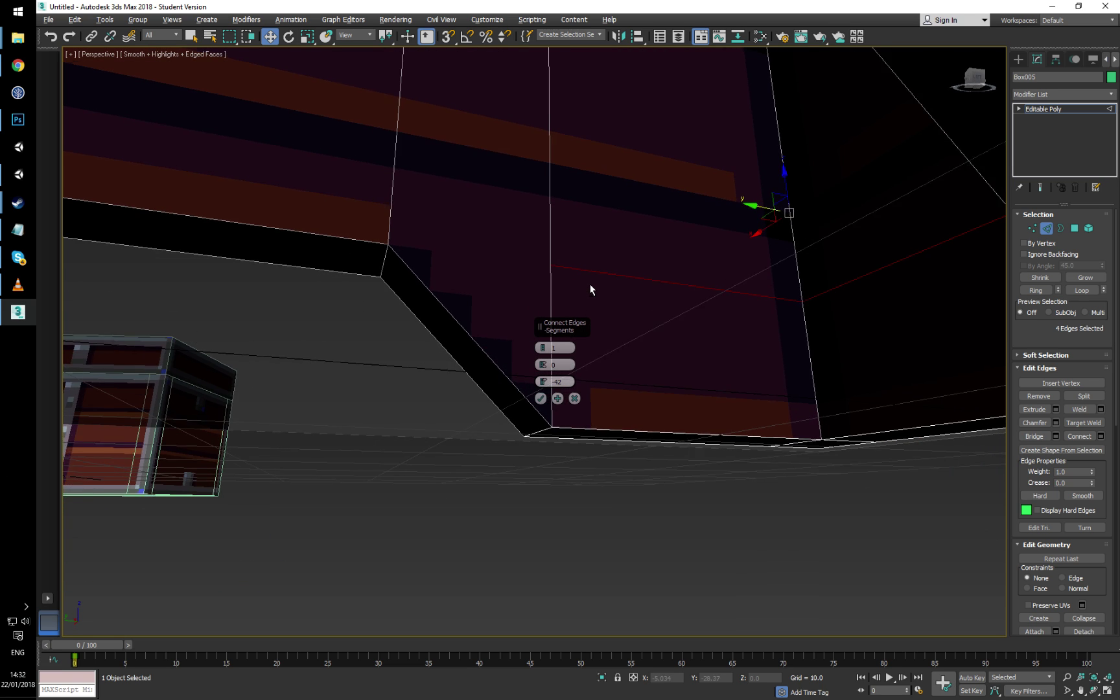
# Step: Check the connection from inside the leg, fine-tune its slide around −43, settle on −42 and apply it
pyautogui.rightClick(277, 35)
pyautogui.click(668, 317)
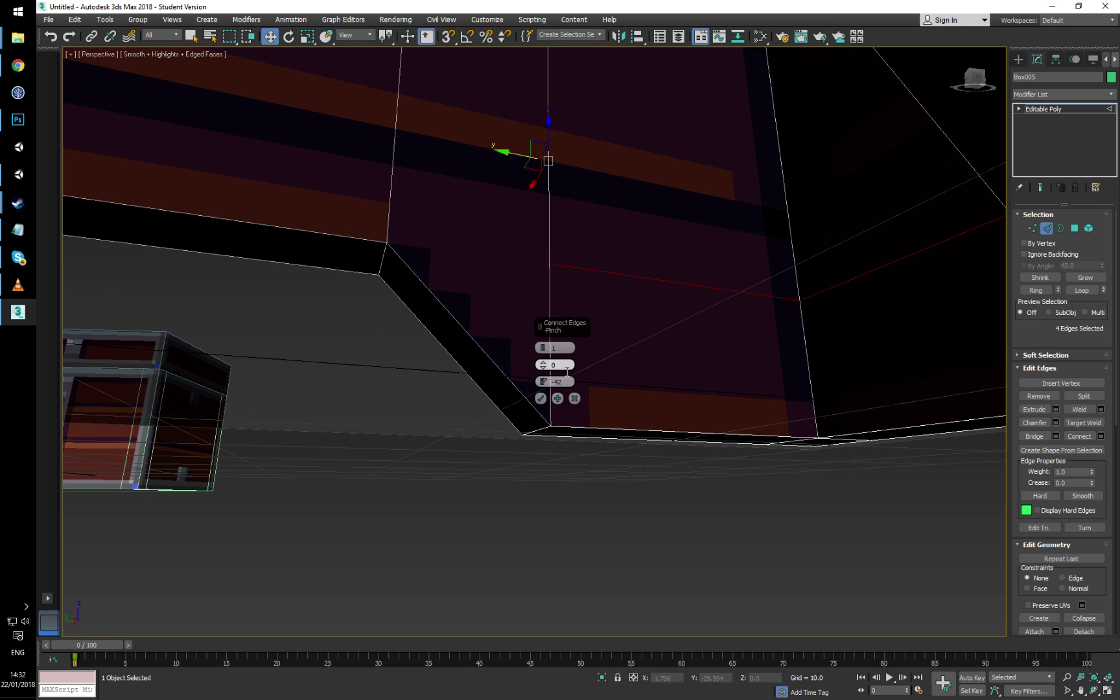
pyautogui.keyDown('alt'); pyautogui.moveTo(543, 382); pyautogui.dragTo(631, 263, button='middle'); pyautogui.keyUp('alt')
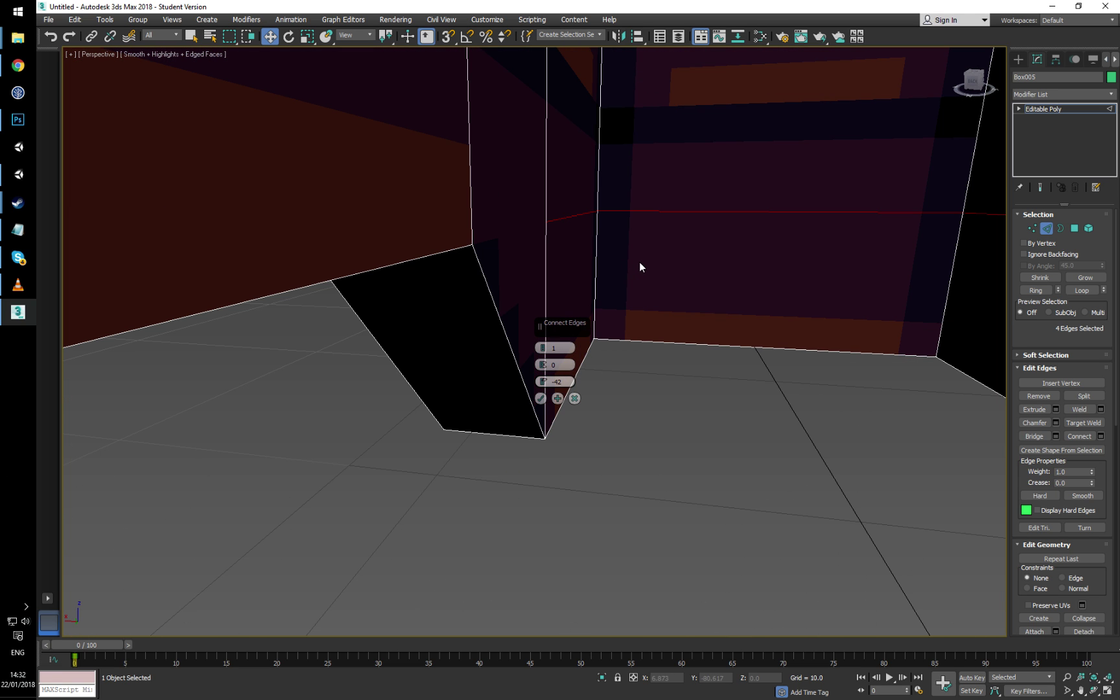
pyautogui.keyDown('alt'); pyautogui.moveTo(646, 260); pyautogui.dragTo(660, 256, button='middle'); pyautogui.keyUp('alt')
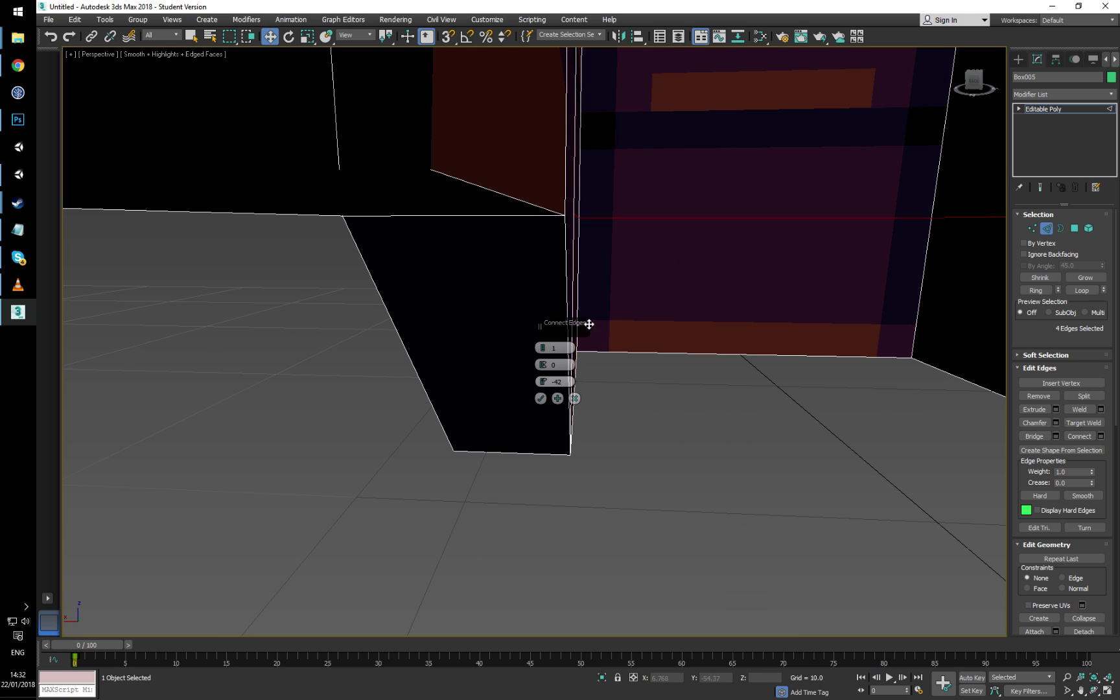
pyautogui.click(543, 385)
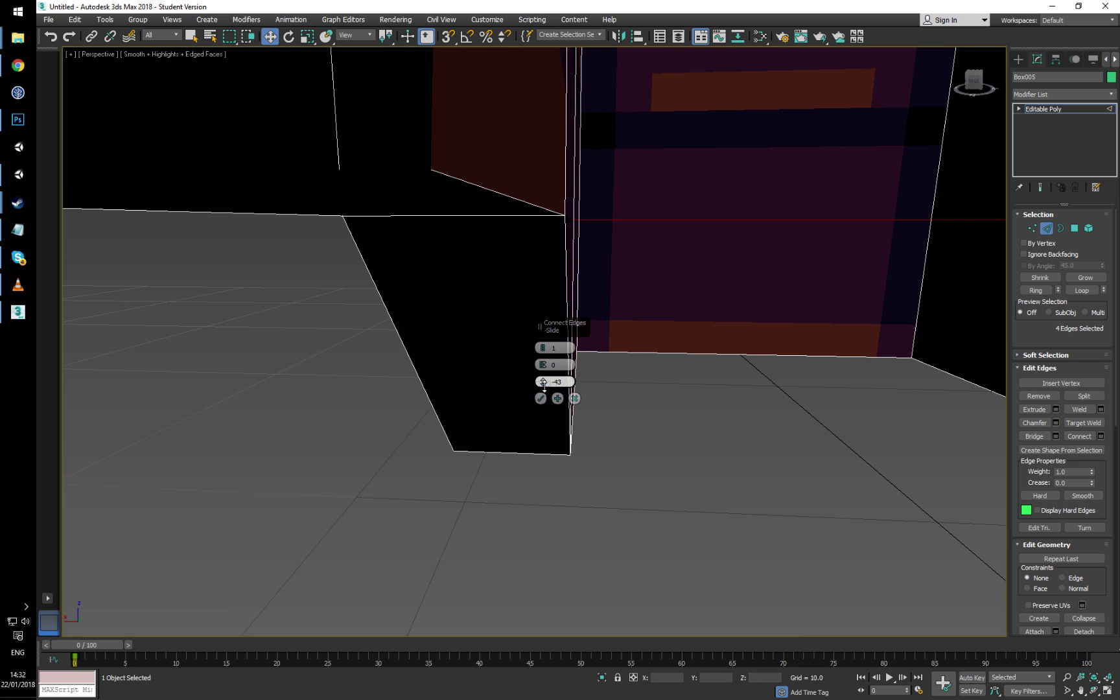
pyautogui.click(543, 385)
pyautogui.click(543, 385)
pyautogui.keyDown('alt'); pyautogui.moveTo(720, 283); pyautogui.dragTo(665, 282, button='middle'); pyautogui.keyUp('alt')
pyautogui.moveTo(541, 381); pyautogui.dragTo(541, 378)
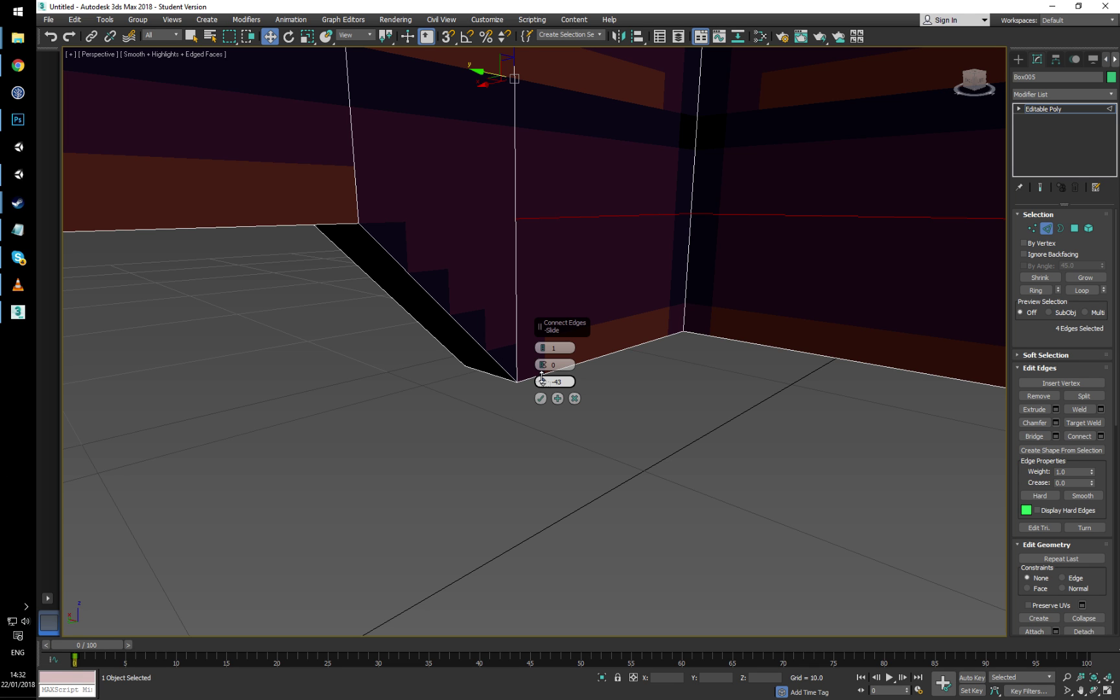
pyautogui.click(542, 378)
pyautogui.keyDown('alt'); pyautogui.moveTo(692, 319); pyautogui.dragTo(601, 298, button='middle'); pyautogui.keyUp('alt')
pyautogui.click(540, 398)
# Step: Select the four matching vertical edges on the inside walls of the bench's +Y leg
pyautogui.moveTo(491, 268); pyautogui.dragTo(765, 250, button='middle')
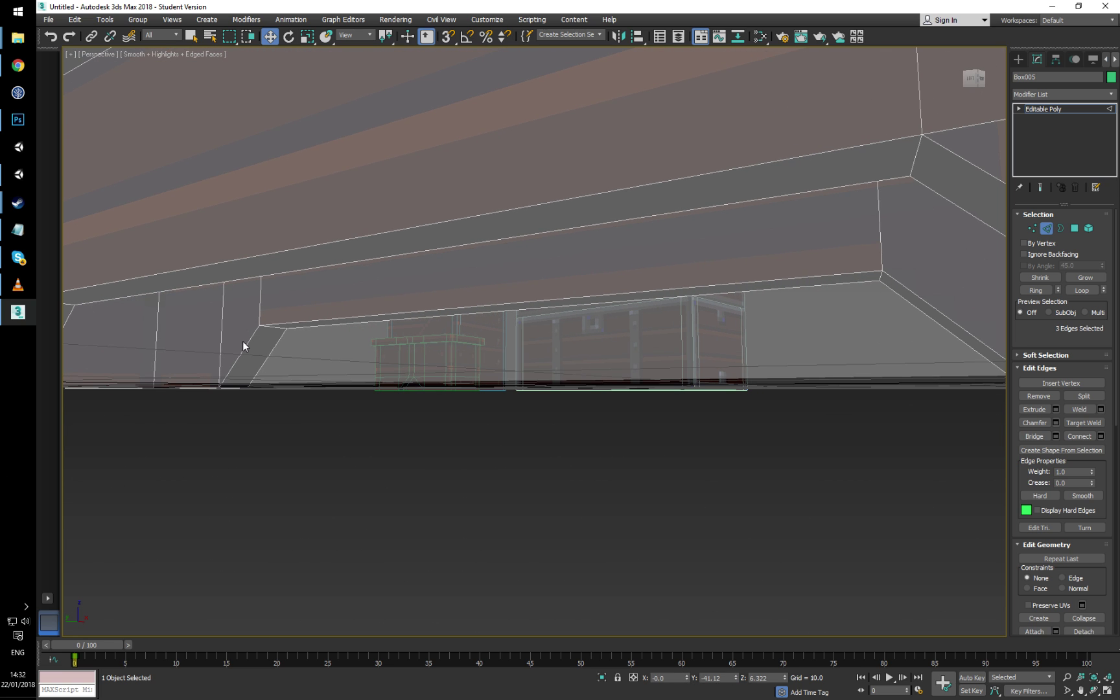
pyautogui.click(222, 357)
pyautogui.keyDown('ctrl'); pyautogui.click(158, 346); pyautogui.keyUp('ctrl')
pyautogui.keyDown('alt'); pyautogui.moveTo(323, 347); pyautogui.dragTo(629, 340, button='middle'); pyautogui.keyUp('alt')
pyautogui.keyDown('ctrl'); pyautogui.click(176, 327); pyautogui.keyUp('ctrl')
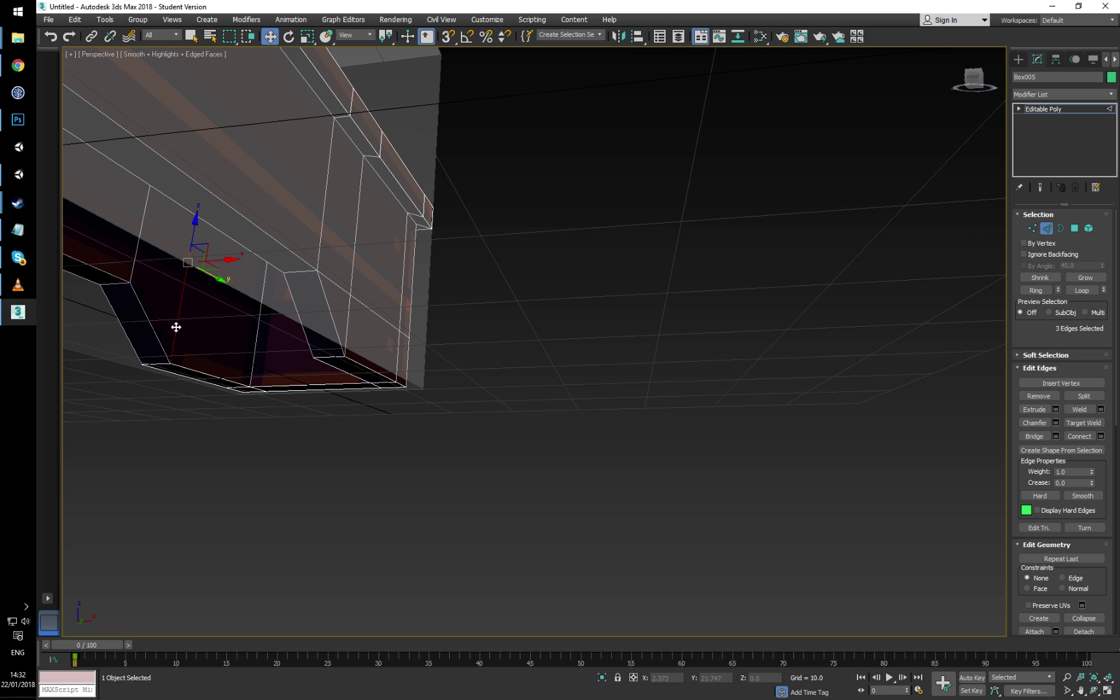
pyautogui.keyDown('ctrl'); pyautogui.click(254, 350); pyautogui.keyUp('ctrl')
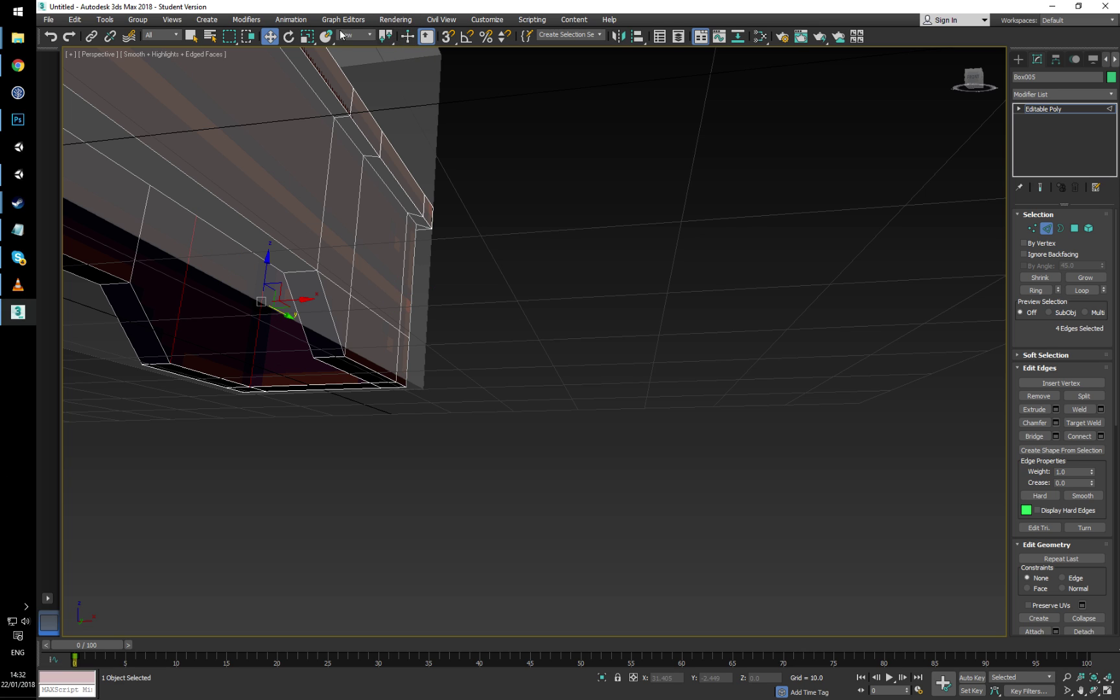
# Step: Connect the +Y leg's four inside edges with 1 segment, pinch 0 and slide −42
pyautogui.rightClick(275, 36)
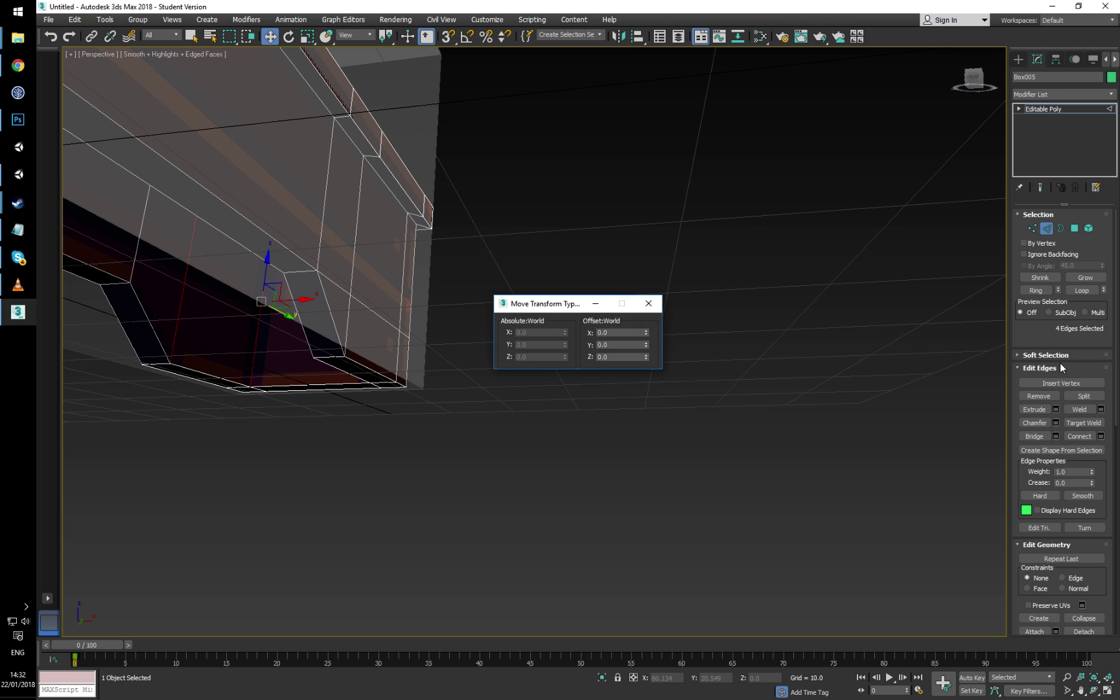
pyautogui.click(1101, 436)
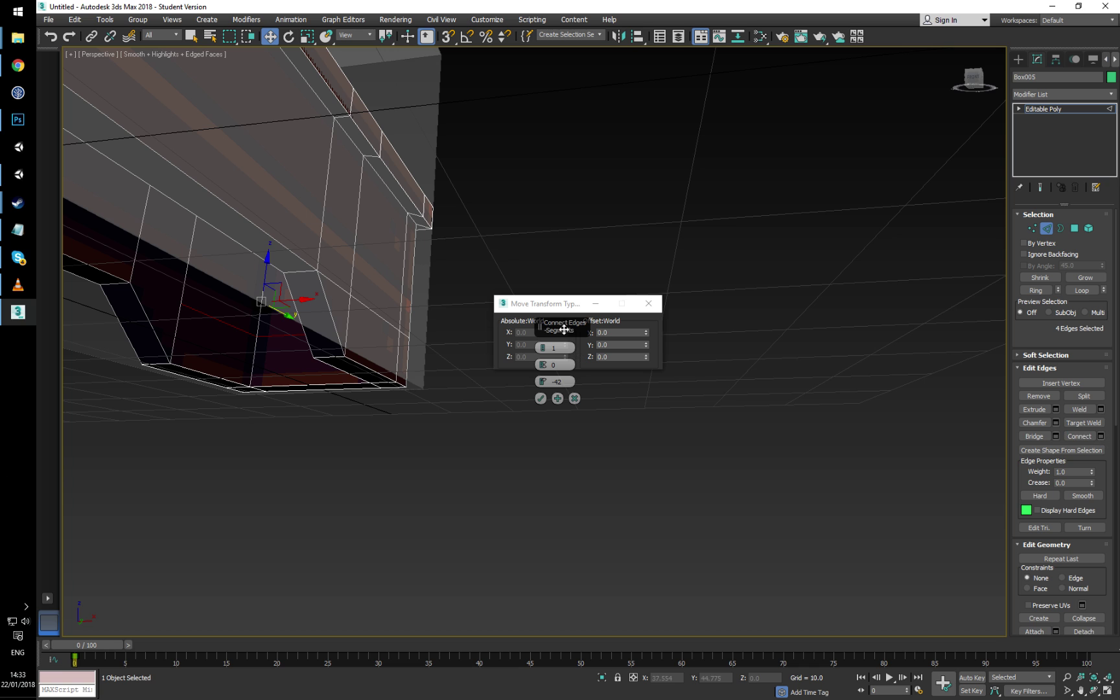
pyautogui.click(543, 398)
pyautogui.press('z')
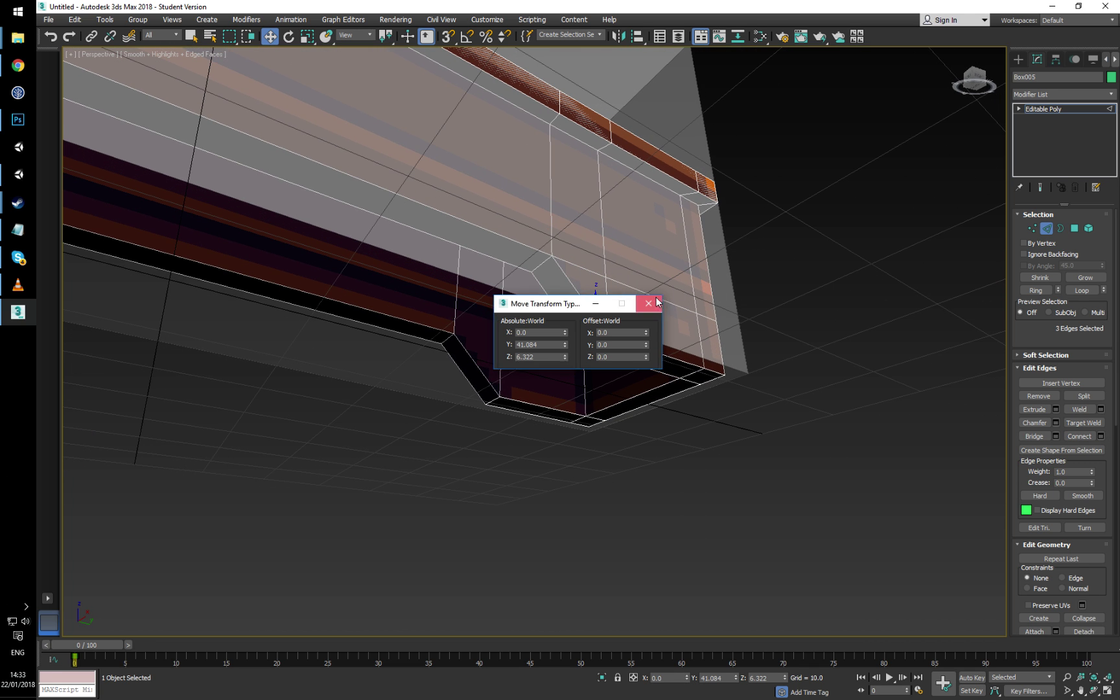
pyautogui.click(648, 303)
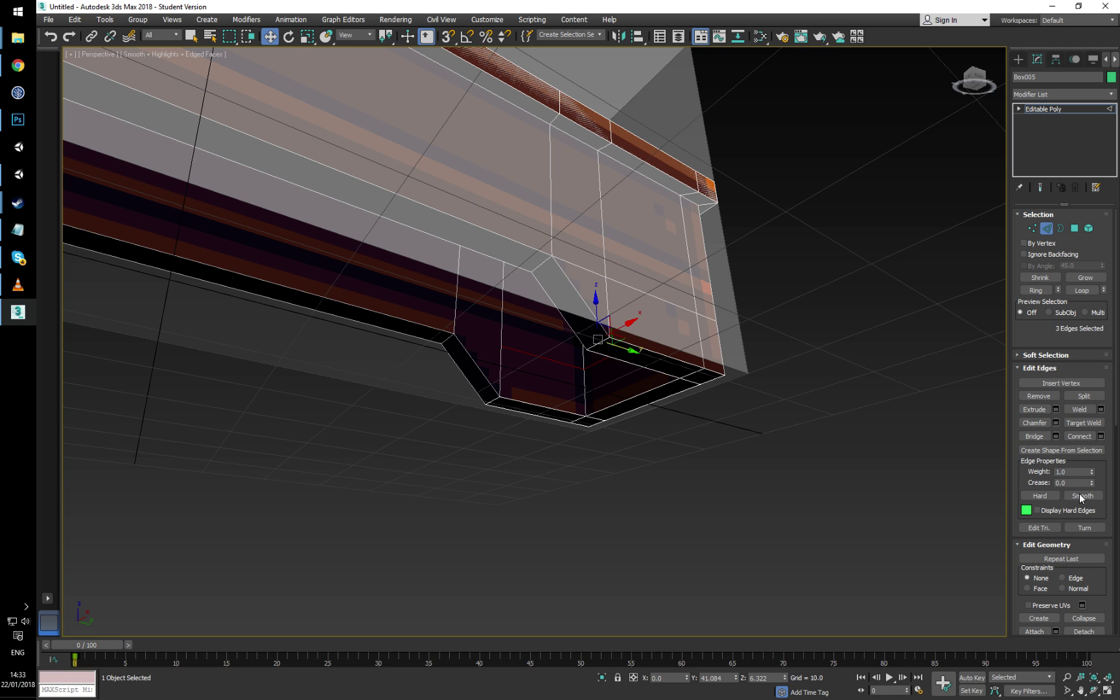
# Step: Cut an edge from the new connection to the arch's inner corner on both long inside walls of the +Y leg
pyautogui.scroll(-4, 1047, 554)
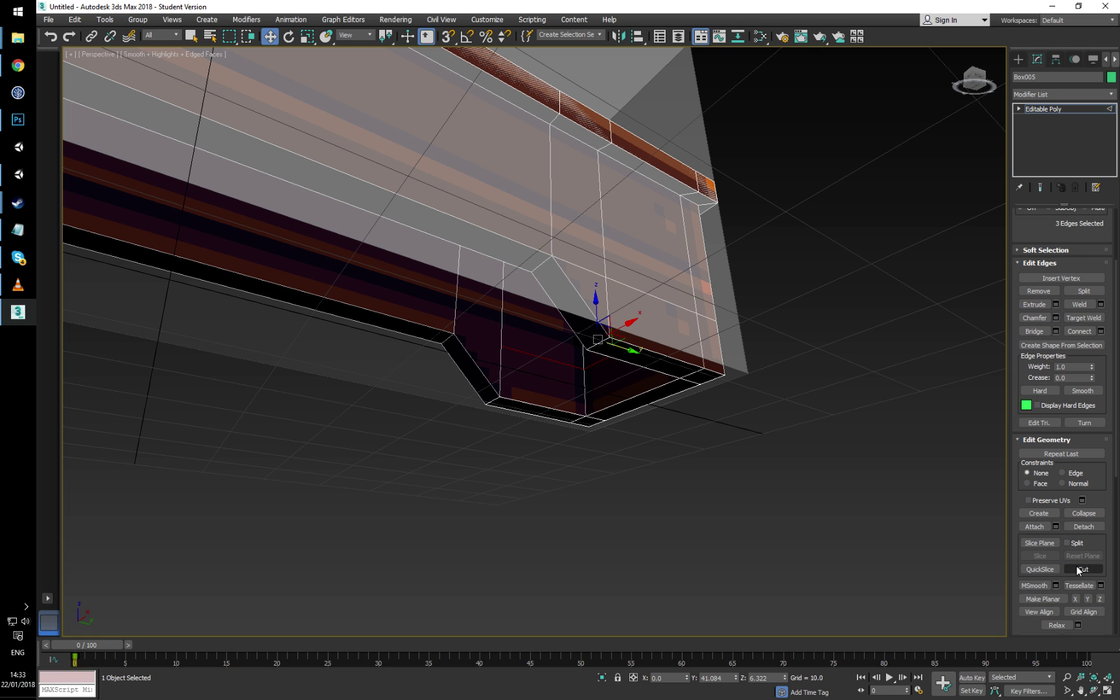
pyautogui.click(1071, 569)
pyautogui.click(499, 348)
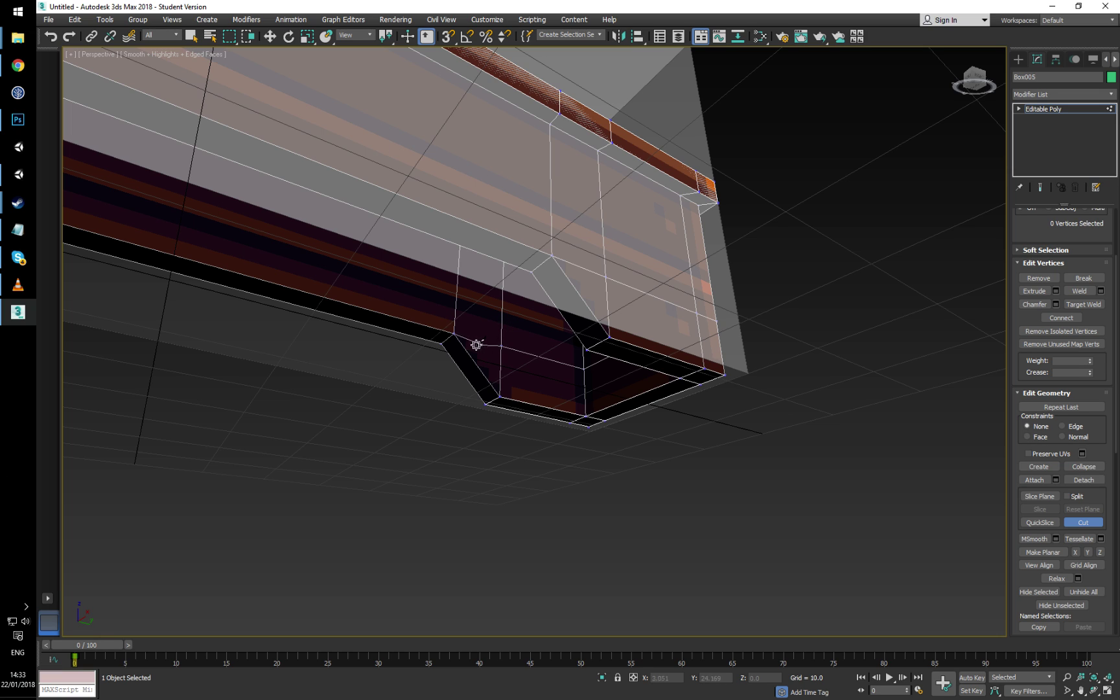
pyautogui.click(453, 334)
pyautogui.rightClick(550, 347)
pyautogui.keyDown('alt'); pyautogui.moveTo(493, 314); pyautogui.dragTo(492, 364, button='middle'); pyautogui.keyUp('alt')
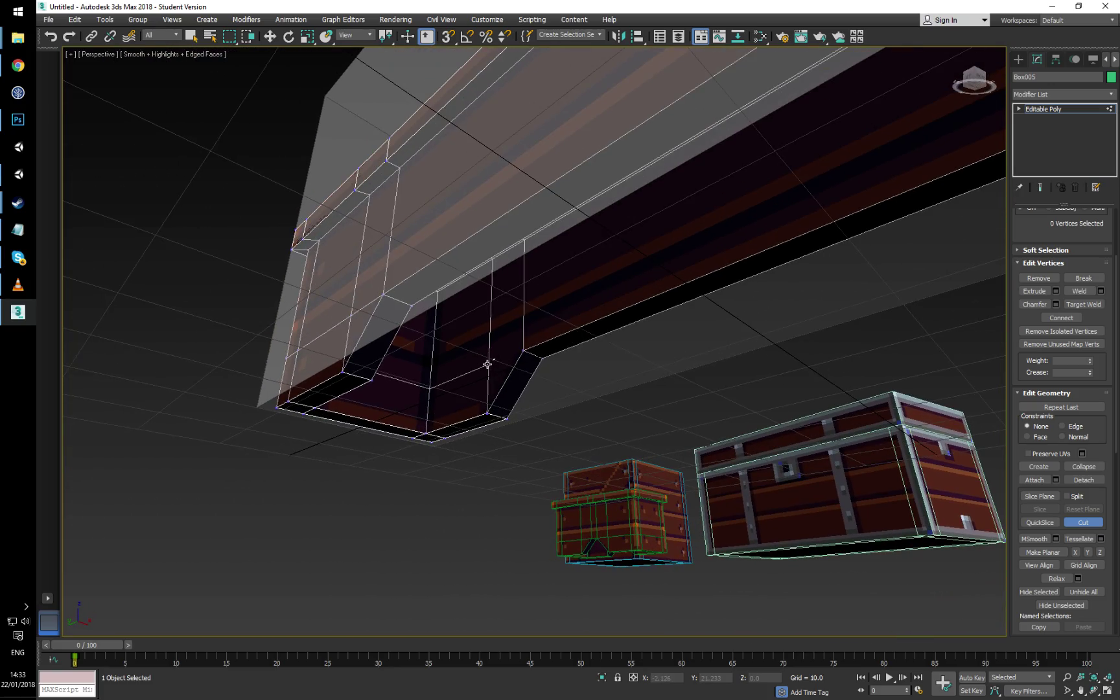
pyautogui.click(487, 364)
pyautogui.click(521, 349)
pyautogui.rightClick(508, 324)
# Step: Cut matching edges between the connection and the arch's inner corner on the −Y leg's long inside walls, and leave the Cut tool
pyautogui.keyDown('alt'); pyautogui.moveTo(508, 324); pyautogui.dragTo(535, 314, button='middle'); pyautogui.keyUp('alt')
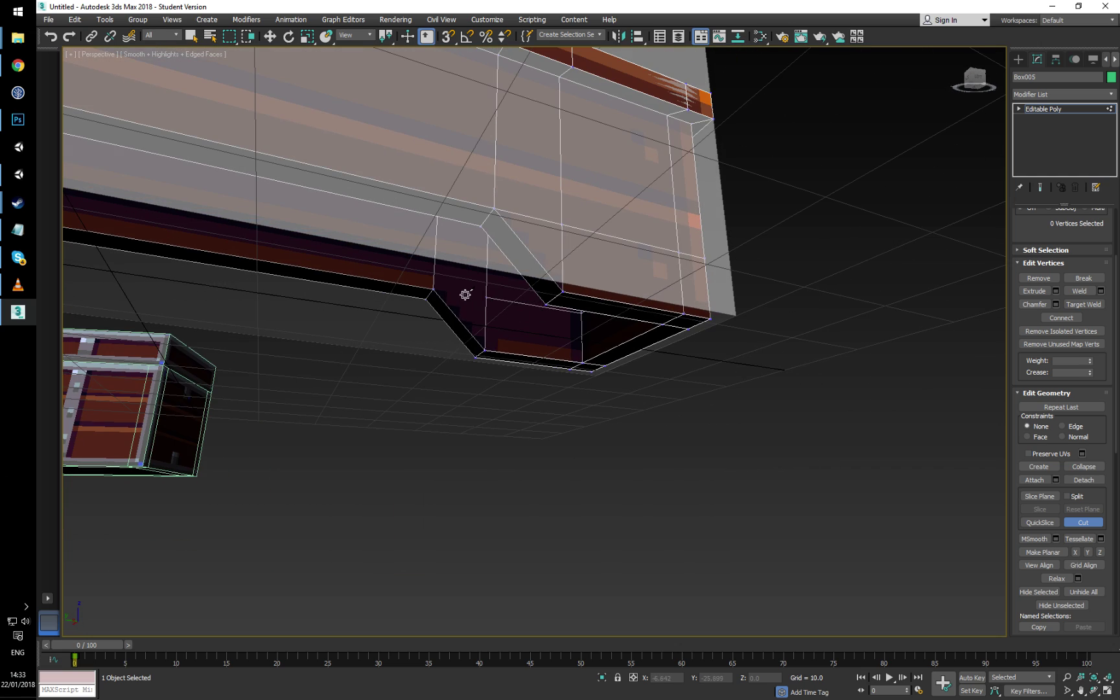
pyautogui.click(433, 289)
pyautogui.click(486, 296)
pyautogui.rightClick(492, 298)
pyautogui.keyDown('alt'); pyautogui.moveTo(479, 329); pyautogui.dragTo(862, 300, button='middle'); pyautogui.keyUp('alt')
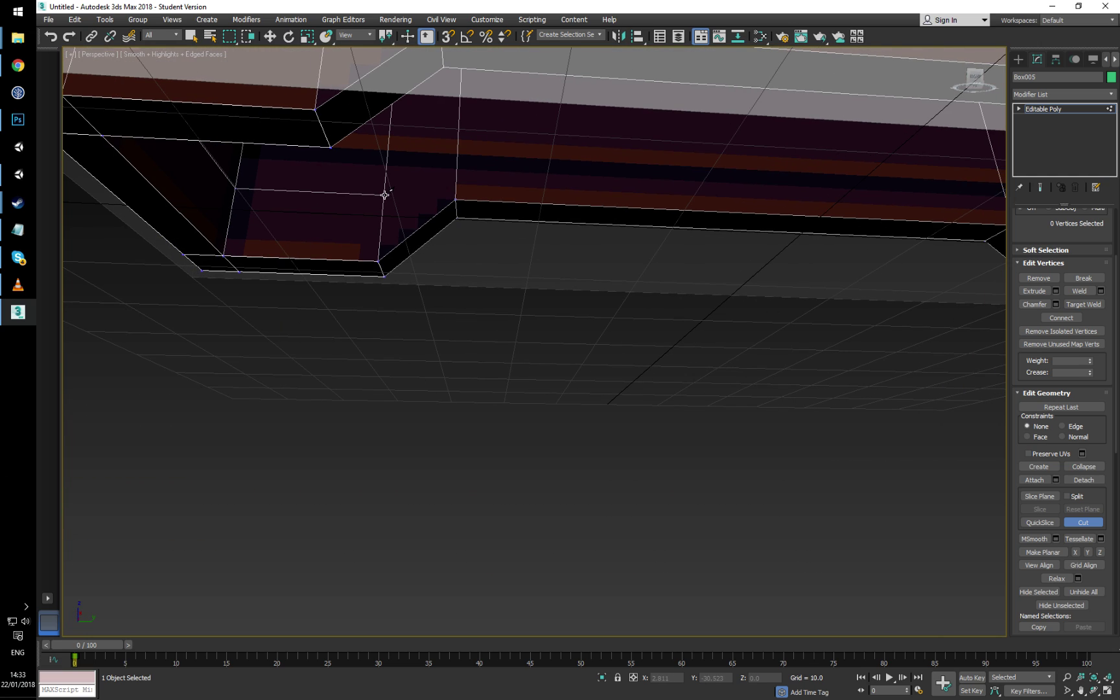
pyautogui.click(386, 194)
pyautogui.keyDown('alt'); pyautogui.moveTo(583, 305); pyautogui.dragTo(857, 292, button='middle'); pyautogui.keyUp('alt')
pyautogui.click(1095, 522)
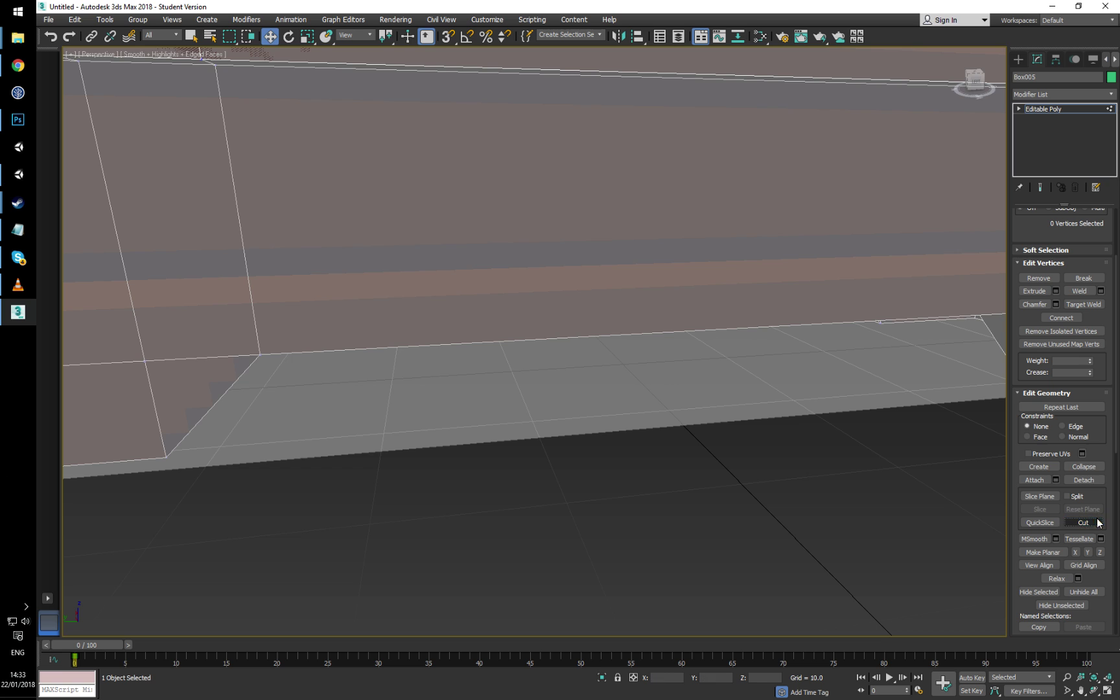
pyautogui.scroll(-7, 783, 457)
pyautogui.keyDown('alt'); pyautogui.moveTo(783, 457); pyautogui.dragTo(674, 437, button='middle'); pyautogui.keyUp('alt')
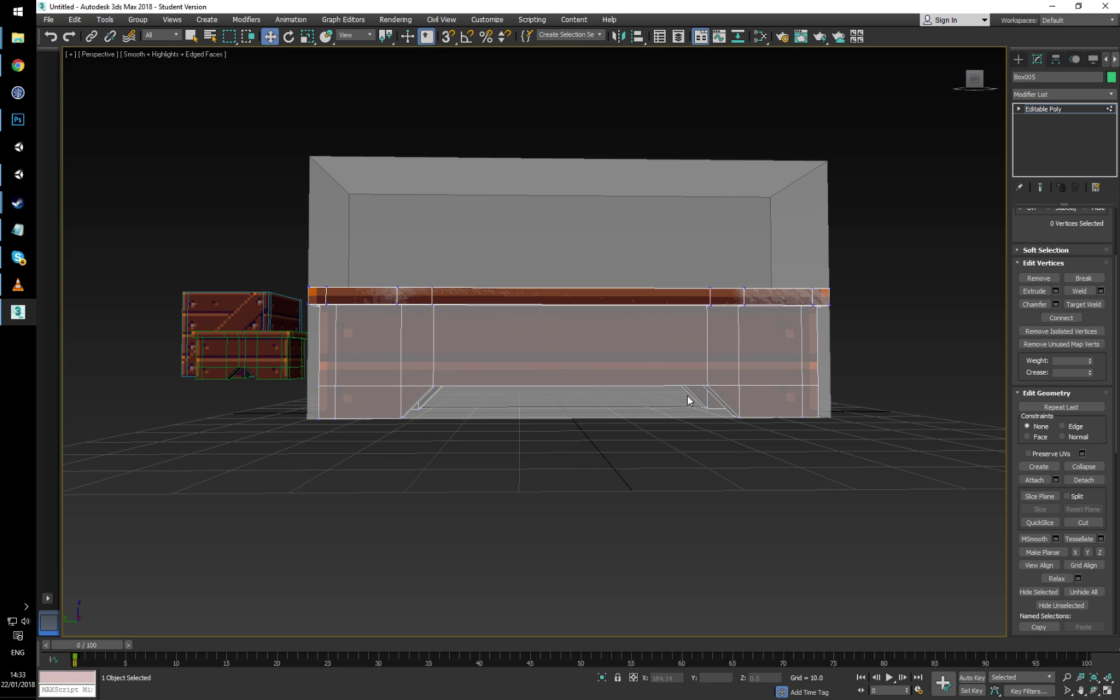
# Step: Select all the vertical edges of the bench body above arch height, on both its outer and inner walls
pyautogui.keyDown('alt'); pyautogui.moveTo(690, 394); pyautogui.dragTo(968, 254, button='middle'); pyautogui.keyUp('alt')
pyautogui.press('2')
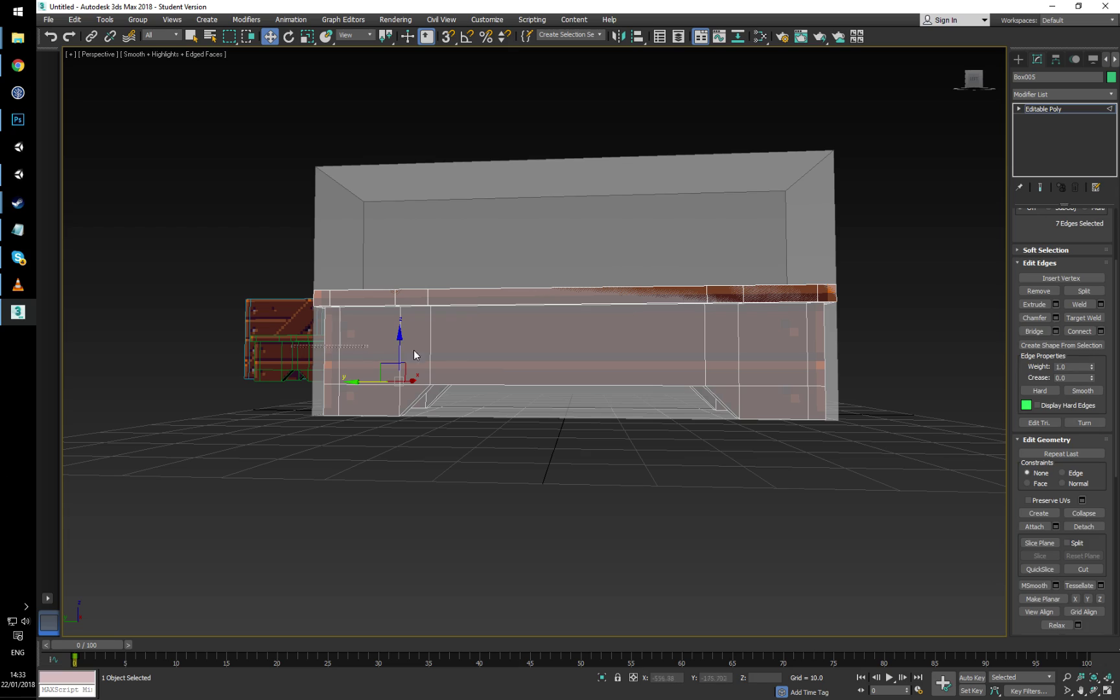
pyautogui.moveTo(846, 344); pyautogui.dragTo(845, 344)
pyautogui.keyDown('alt'); pyautogui.moveTo(845, 345); pyautogui.dragTo(611, 366, button='middle'); pyautogui.keyUp('alt')
pyautogui.scroll(3, 1042, 259)
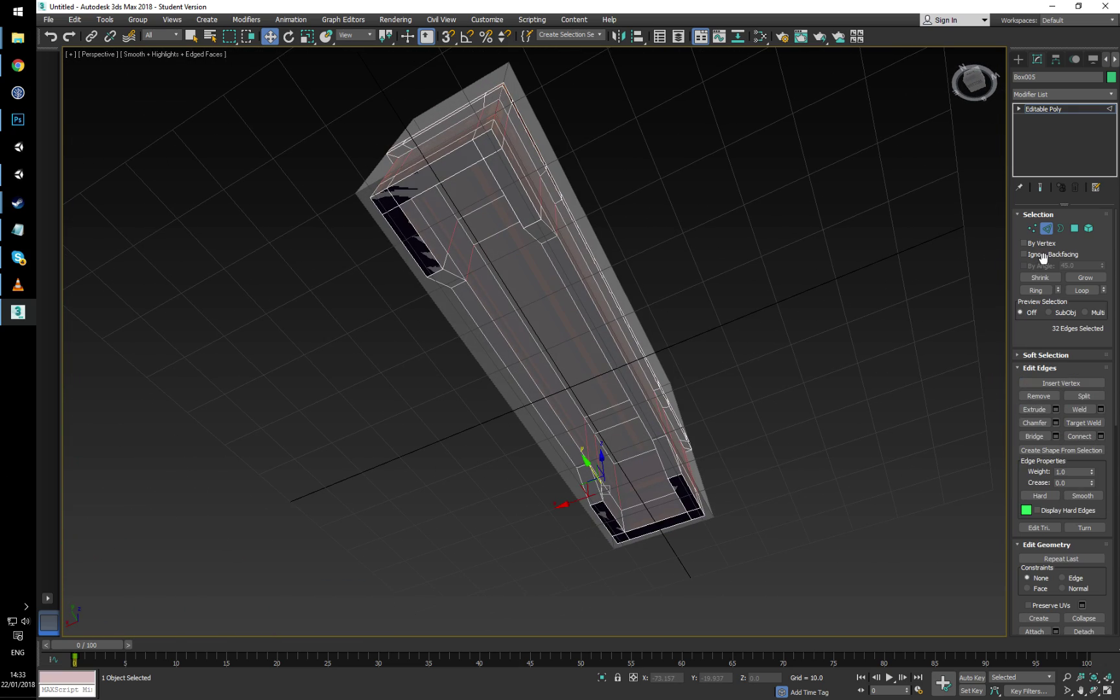
pyautogui.keyDown('alt'); pyautogui.moveTo(632, 325); pyautogui.dragTo(794, 349, button='middle'); pyautogui.keyUp('alt')
# Step: Connect the selected vertical edges with 1 segment, pinch 0 and slide −80, placing the new loop just below the tabletop
pyautogui.click(1100, 436)
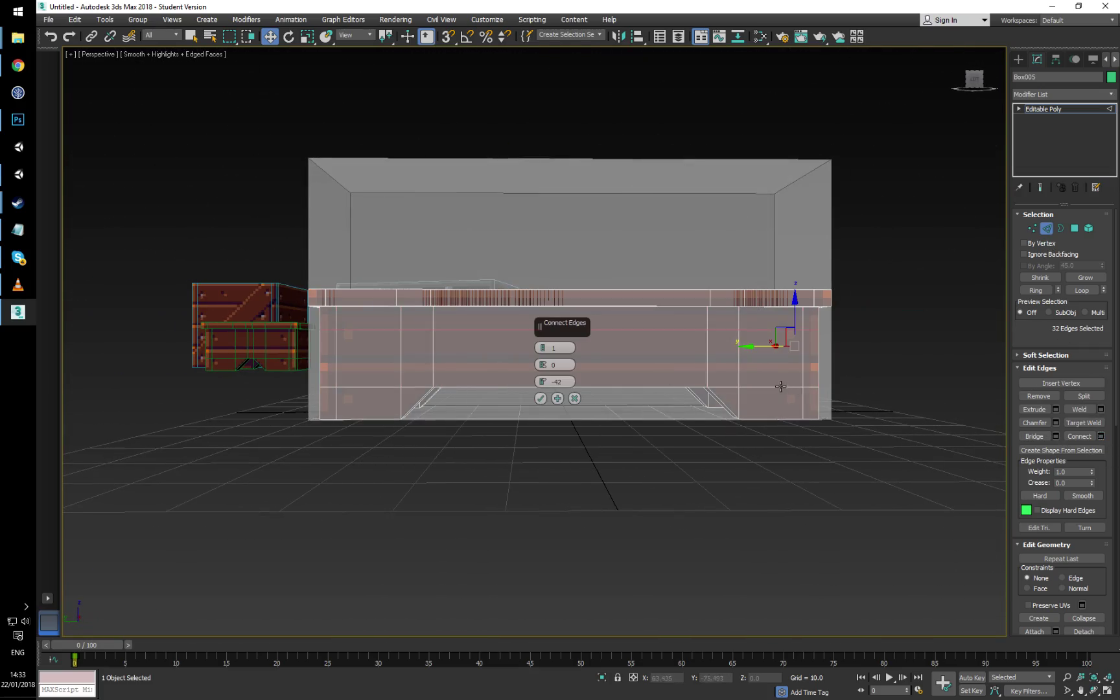
pyautogui.scroll(5, 534, 386)
pyautogui.moveTo(541, 382); pyautogui.dragTo(543, 393)
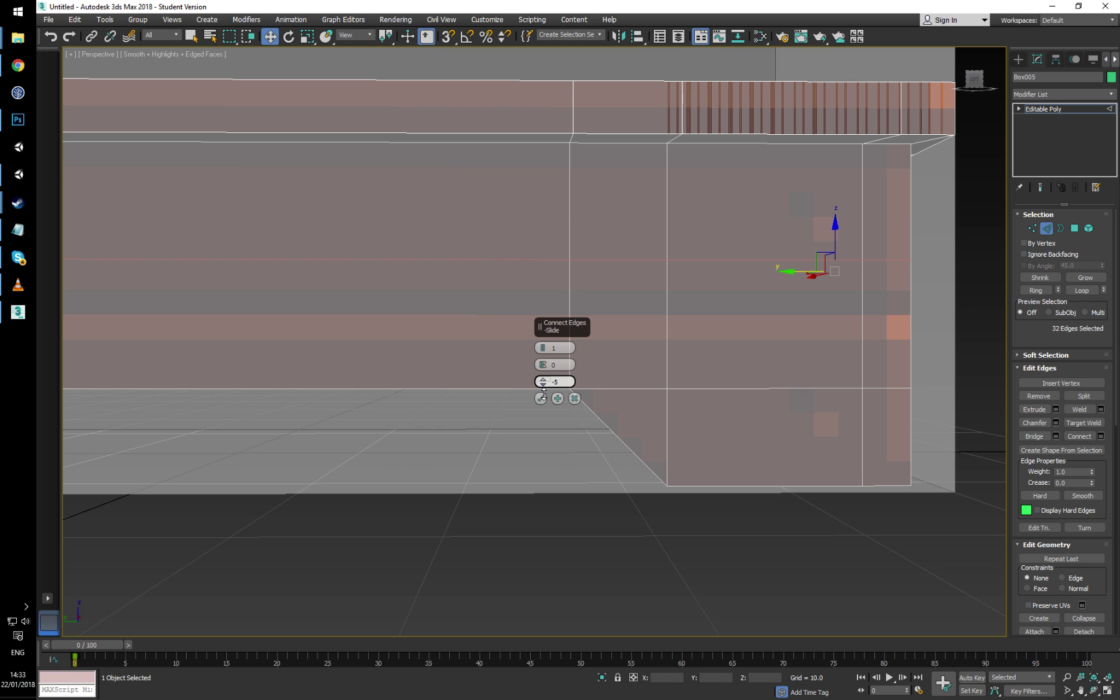
pyautogui.moveTo(550, 320); pyautogui.dragTo(598, 430)
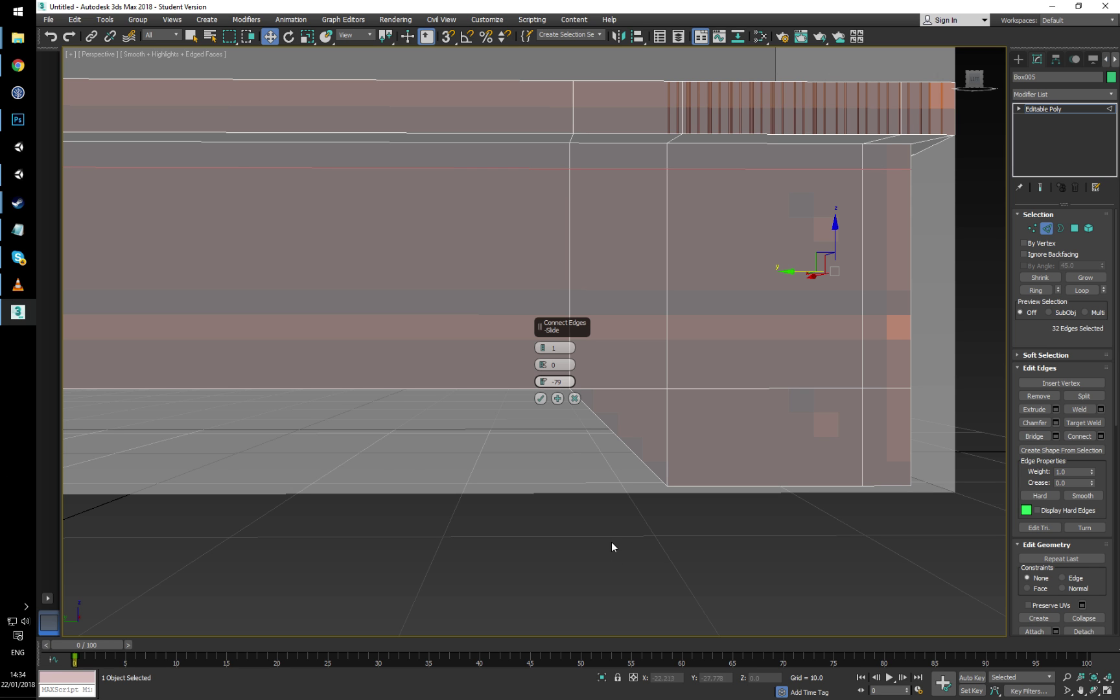
pyautogui.moveTo(518, 207)
pyautogui.mouseDown(button='middle')
pyautogui.moveTo(687, 300)
pyautogui.moveTo(931, 293)
pyautogui.mouseUp(button='middle')
pyautogui.moveTo(394, 288)
pyautogui.mouseDown(button='middle')
pyautogui.moveTo(588, 298)
pyautogui.moveTo(642, 324)
pyautogui.mouseUp(button='middle')
pyautogui.scroll(1, 622, 317)
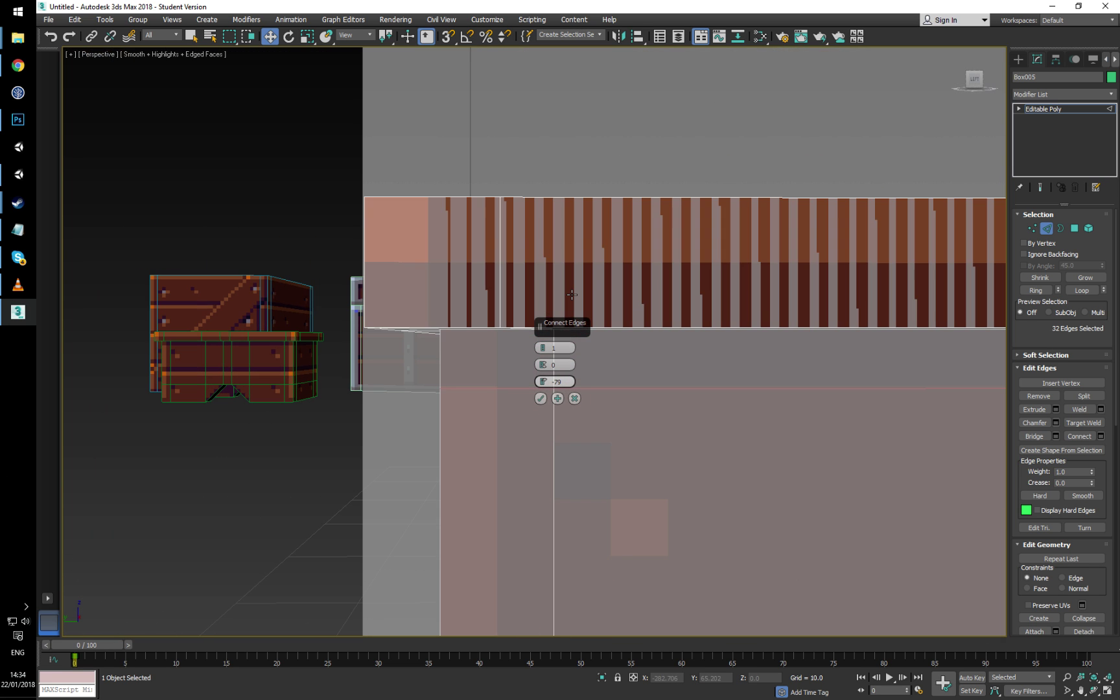
pyautogui.scroll(1, 572, 306)
pyautogui.scroll(-1, 572, 306)
pyautogui.moveTo(572, 306); pyautogui.dragTo(472, 352, button='middle')
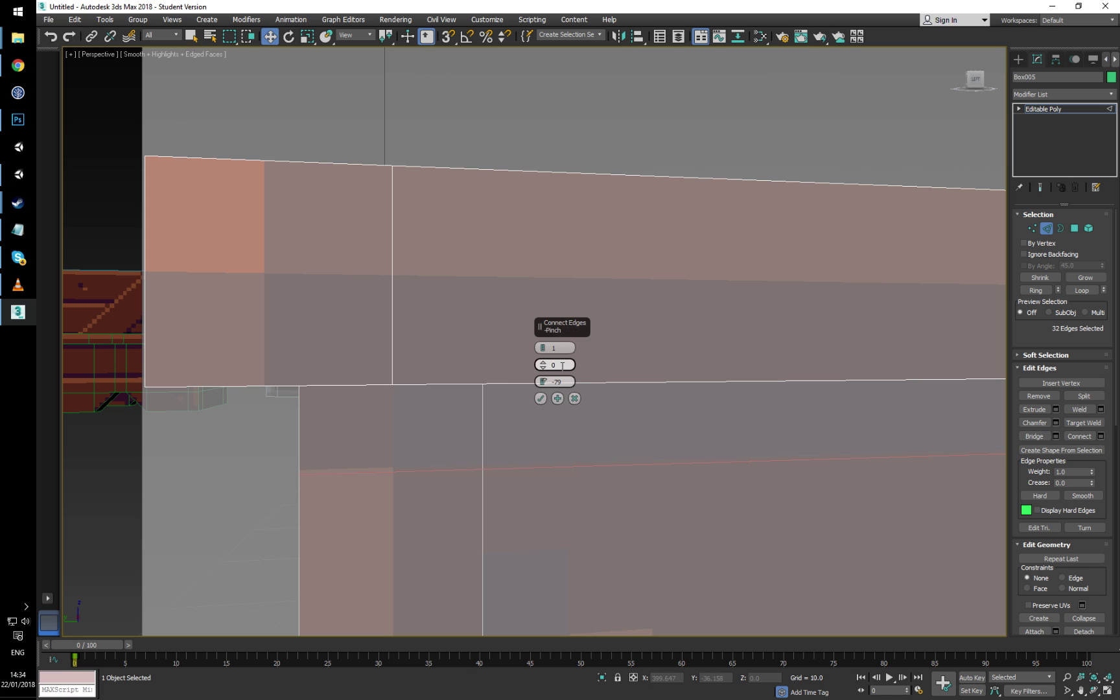
pyautogui.moveTo(543, 382); pyautogui.dragTo(543, 383)
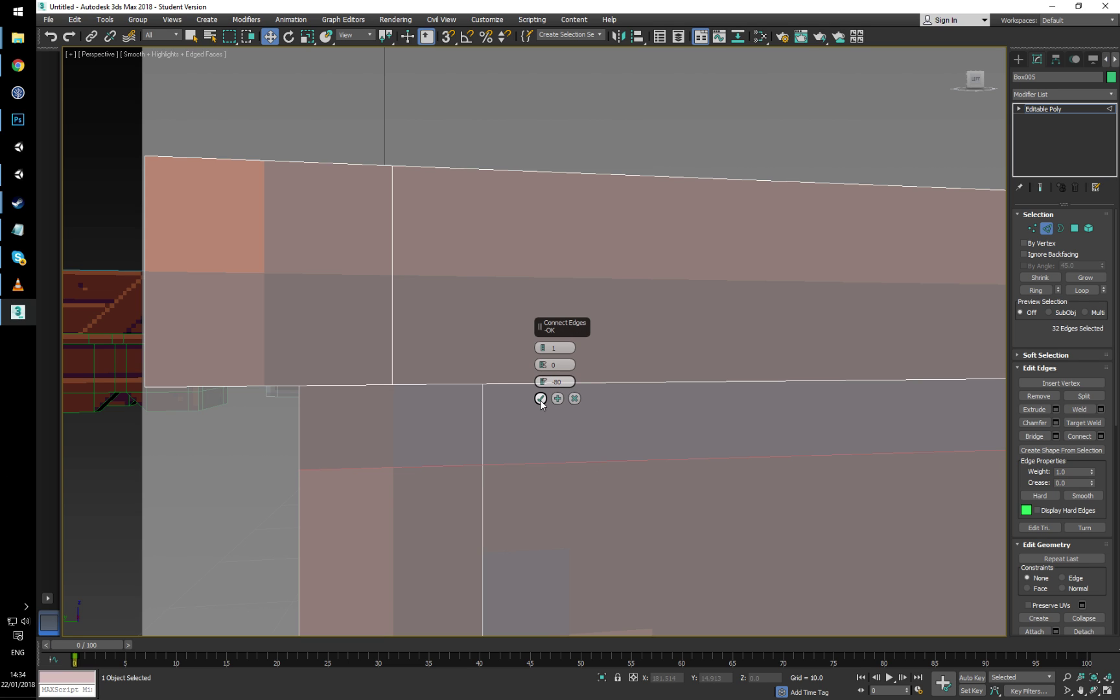
pyautogui.click(541, 399)
pyautogui.scroll(3, 544, 414)
pyautogui.scroll(-5, 537, 368)
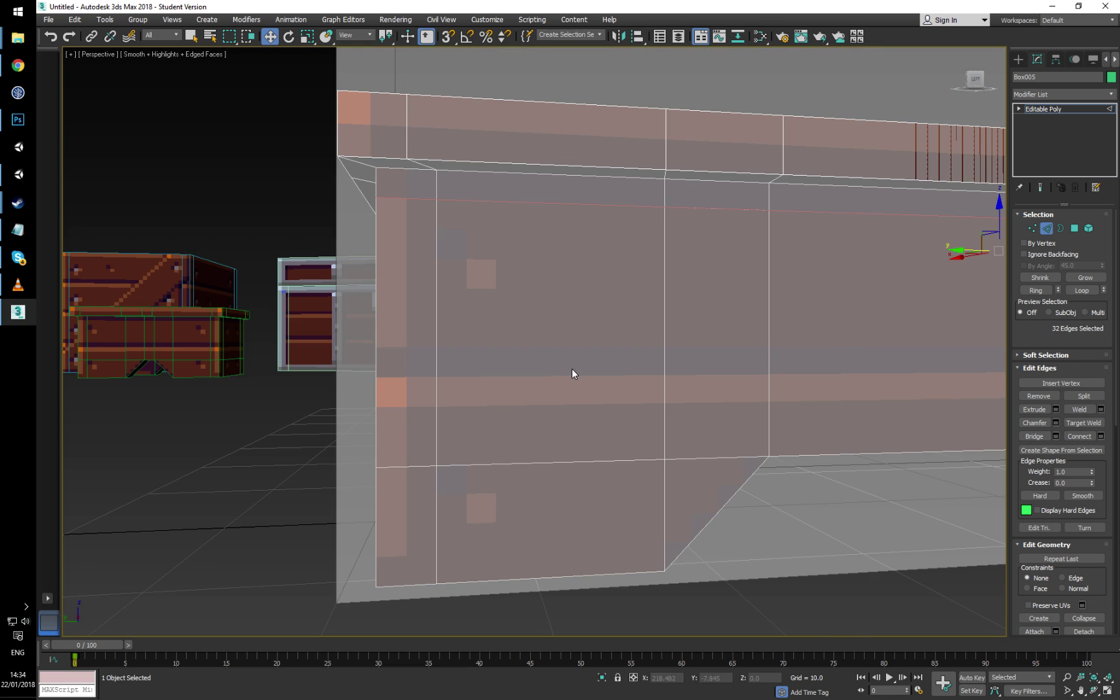
# Step: Select the ring of outer vertical edges above arch height and connect them with 1 segment, pinch 0 and slide −55
pyautogui.scroll(-5, 572, 368)
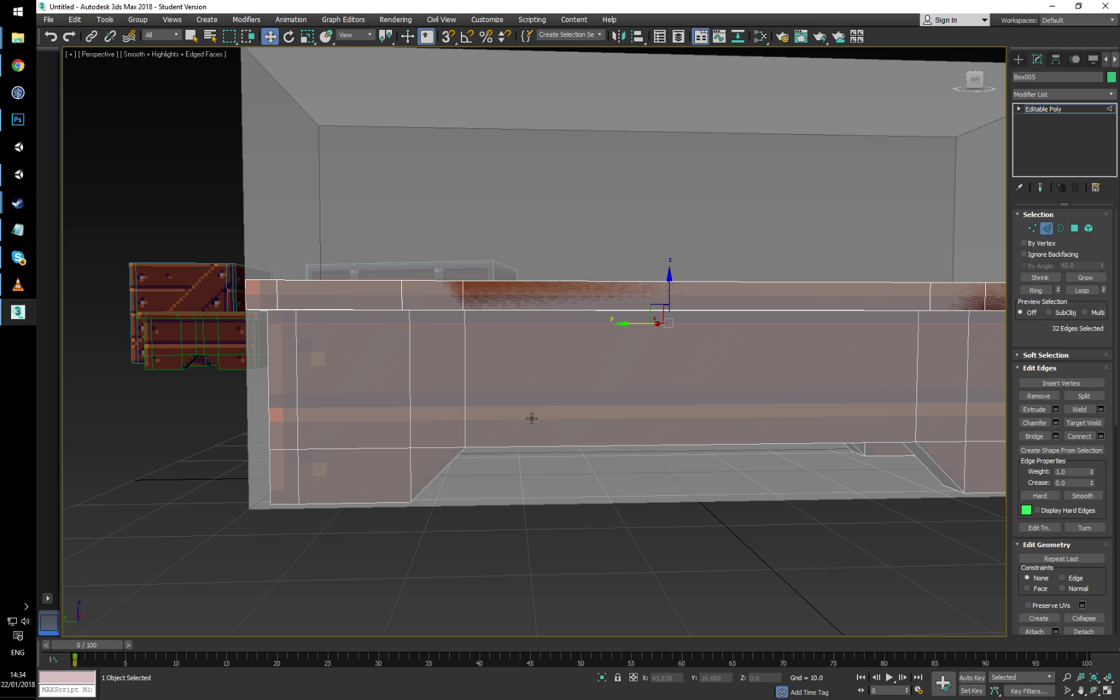
pyautogui.click(464, 407)
pyautogui.keyDown('shift'); pyautogui.click(410, 406); pyautogui.keyUp('shift')
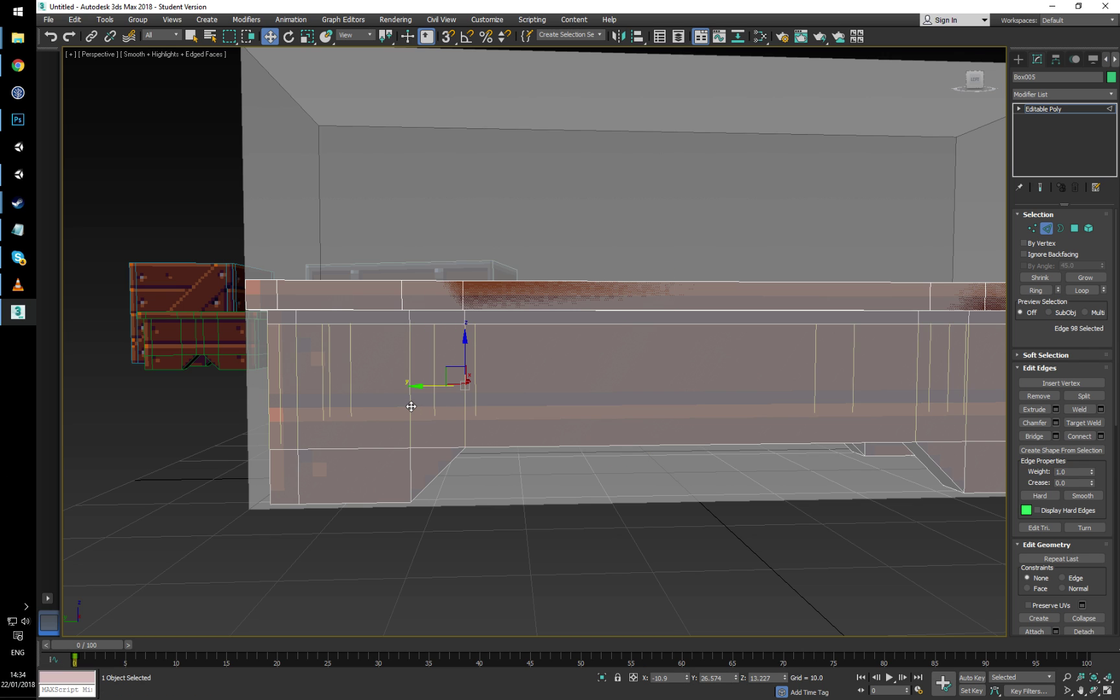
pyautogui.click(1100, 436)
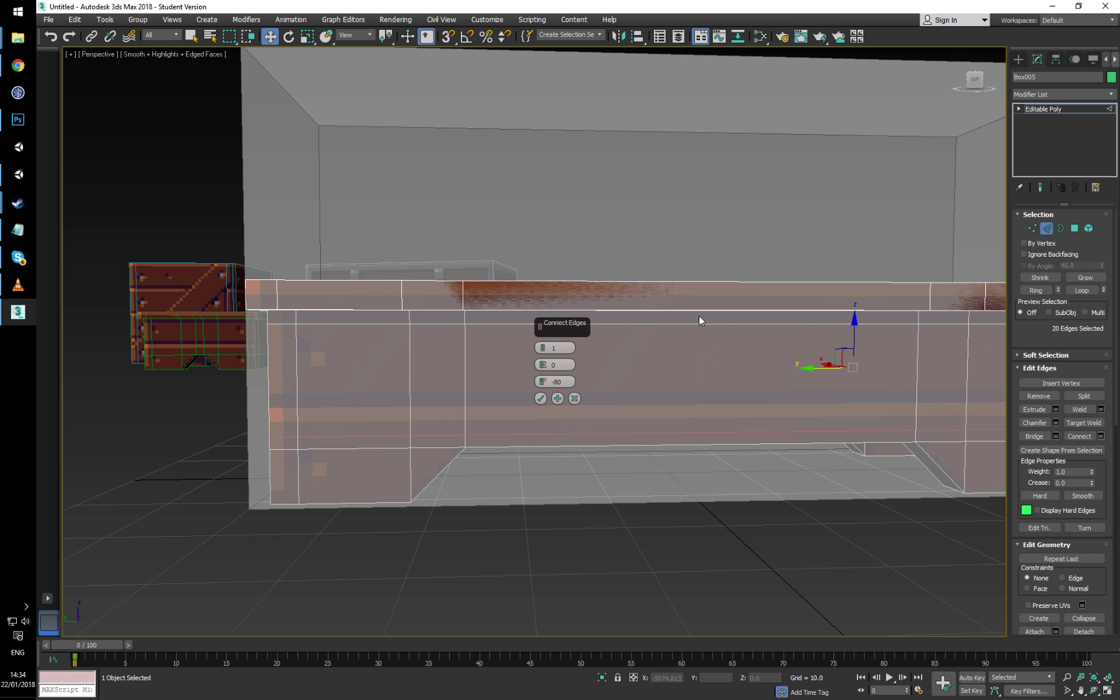
pyautogui.moveTo(543, 381); pyautogui.dragTo(543, 373)
pyautogui.scroll(8, 488, 363)
pyautogui.scroll(-1, 484, 403)
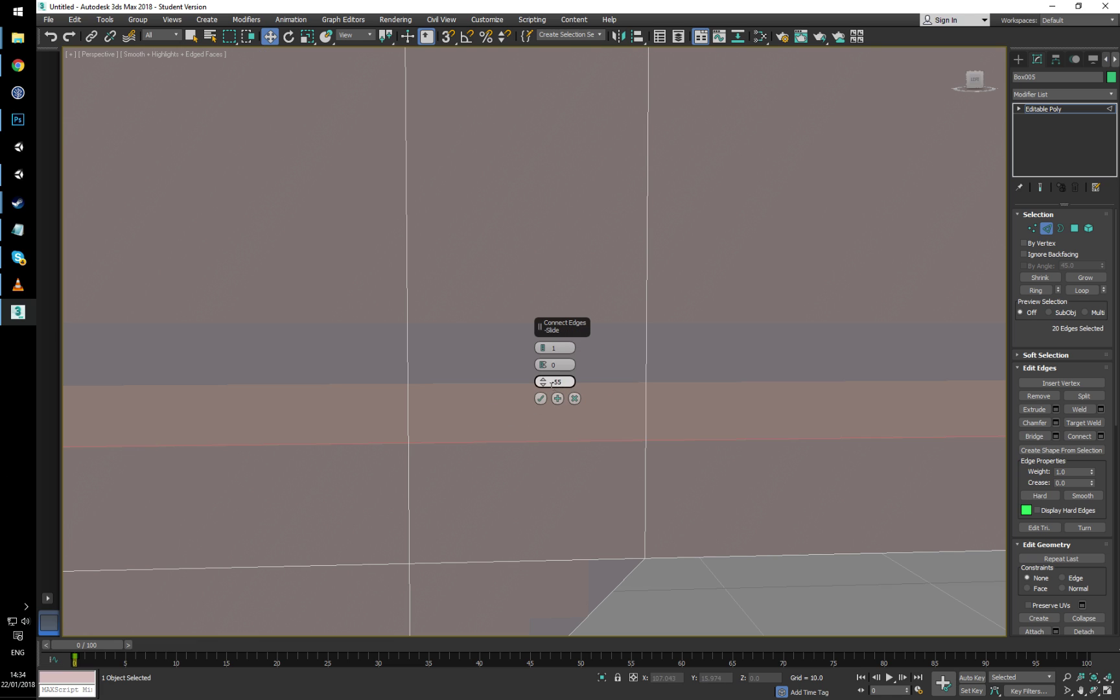
pyautogui.click(541, 399)
pyautogui.scroll(-10, 587, 399)
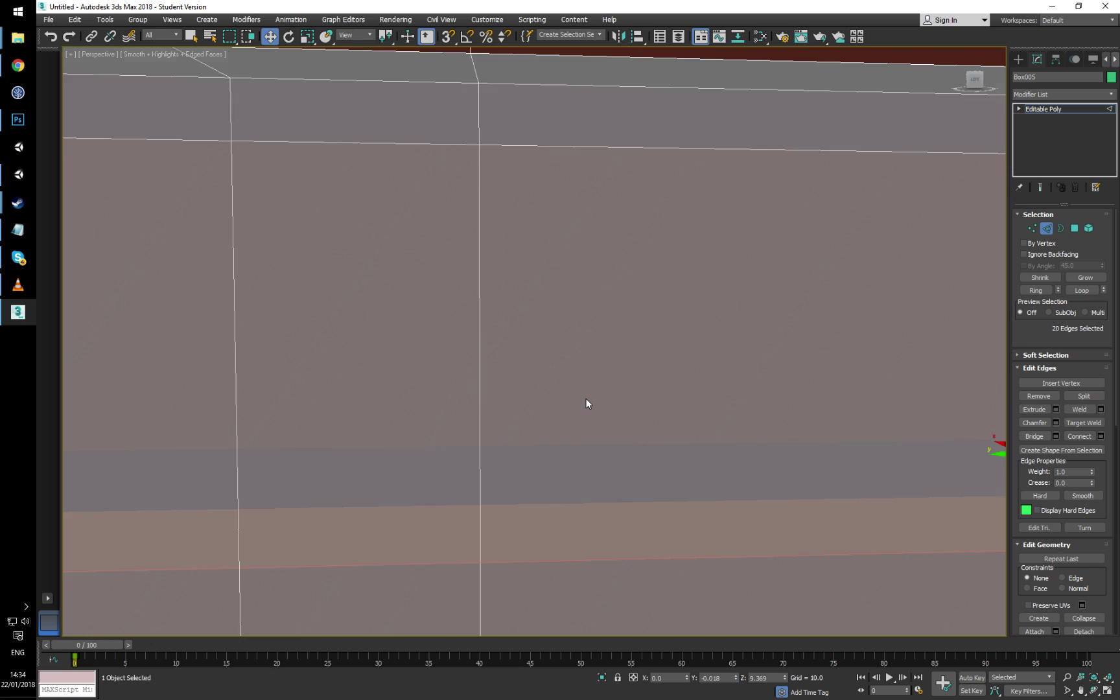
# Step: Select the full ring of polygons just below the tabletop, plus the ring around the tabletop's outer rim
pyautogui.moveTo(585, 399)
pyautogui.keyDown('alt'); pyautogui.mouseDown(button='middle')
pyautogui.moveTo(643, 407)
pyautogui.moveTo(590, 395)
pyautogui.mouseUp(button='middle'); pyautogui.keyUp('alt')
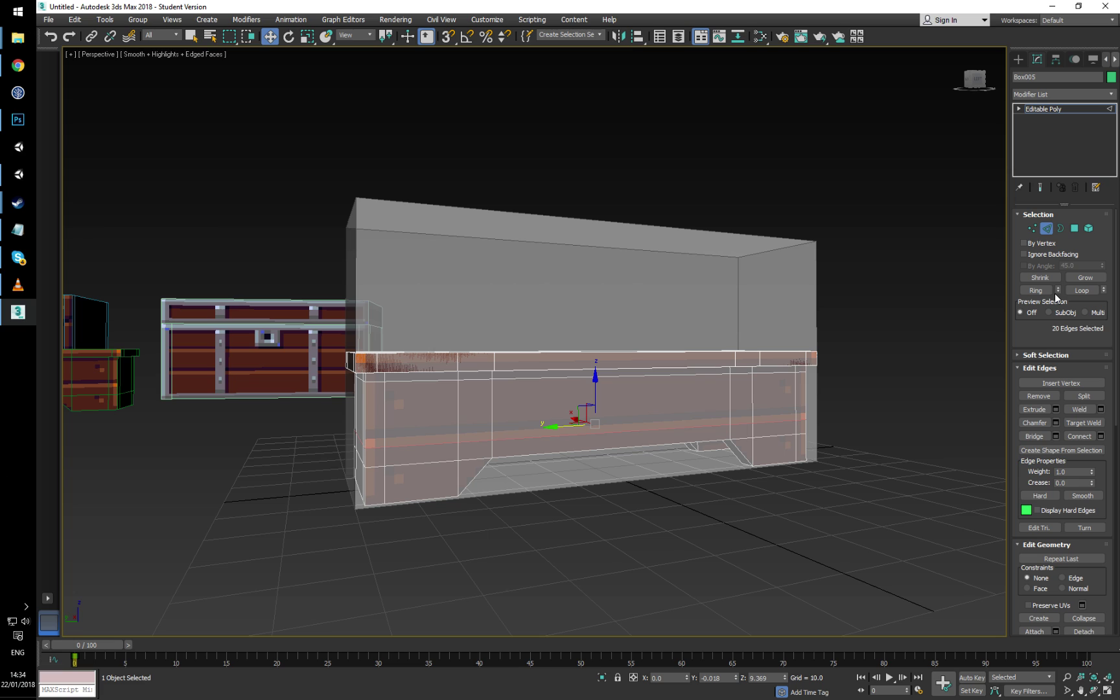
pyautogui.click(1093, 231)
pyautogui.keyDown('alt'); pyautogui.moveTo(652, 342); pyautogui.dragTo(618, 338, button='middle'); pyautogui.keyUp('alt')
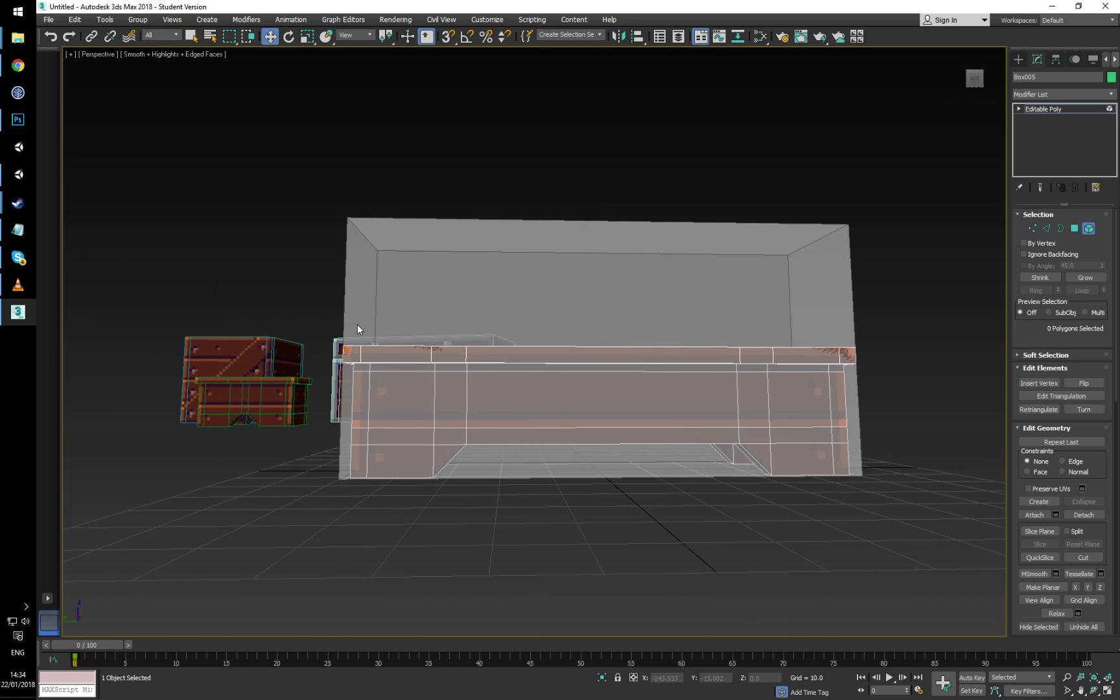
pyautogui.keyDown('alt'); pyautogui.moveTo(357, 324); pyautogui.dragTo(557, 329, button='middle'); pyautogui.keyUp('alt')
pyautogui.press('4')
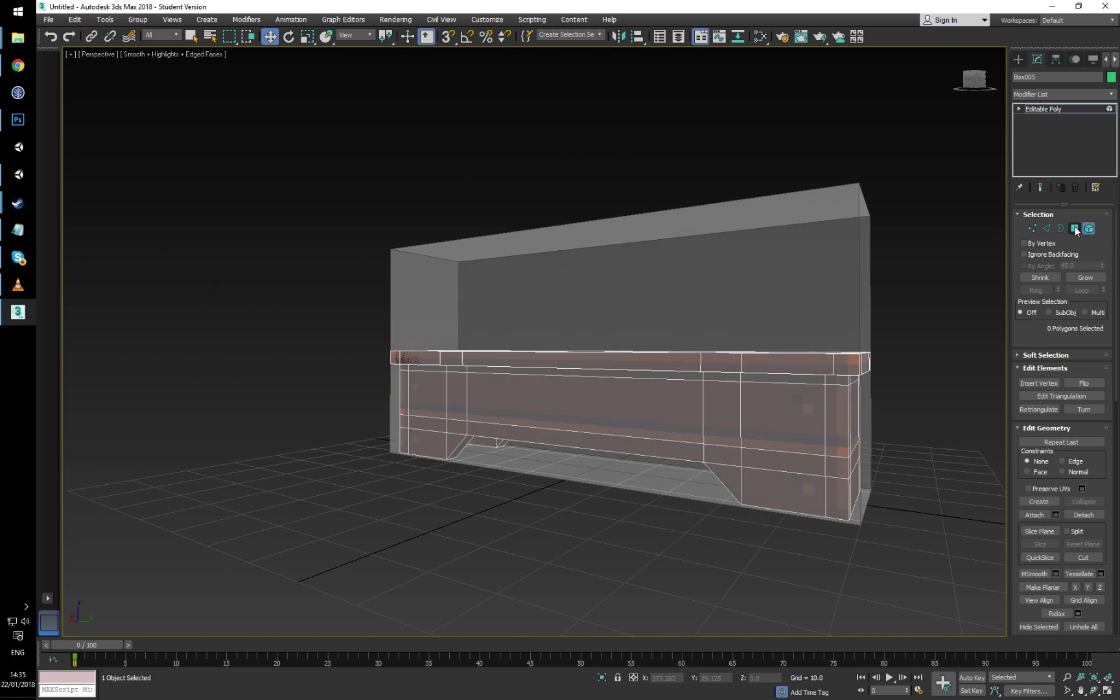
pyautogui.click(843, 382)
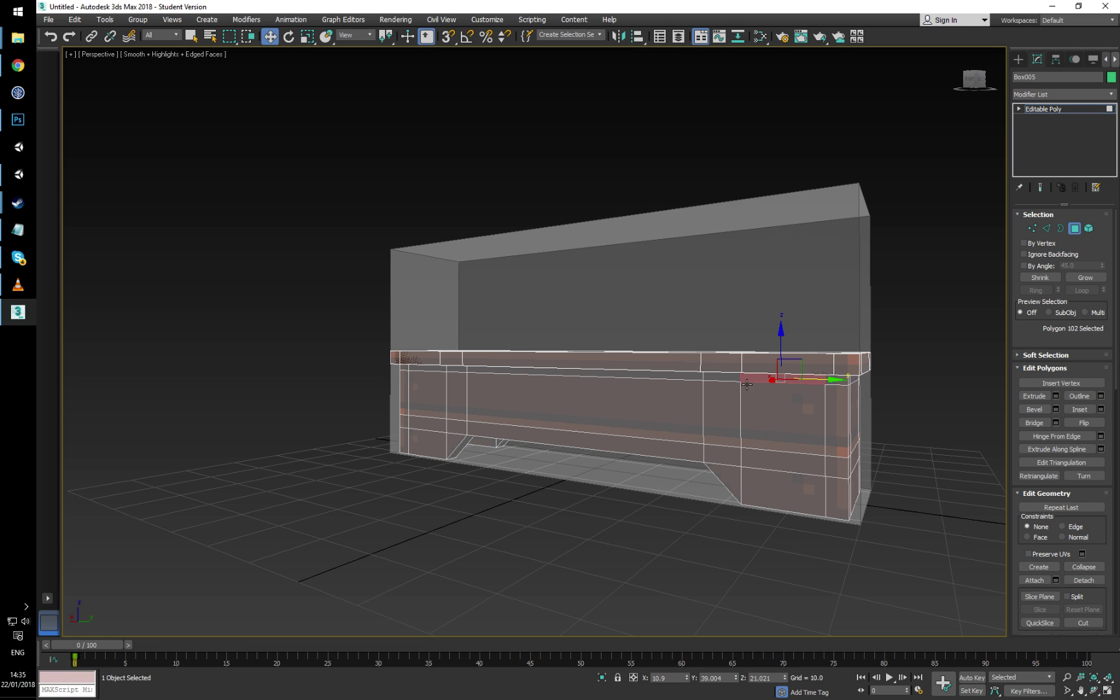
pyautogui.keyDown('shift'); pyautogui.click(724, 376); pyautogui.keyUp('shift')
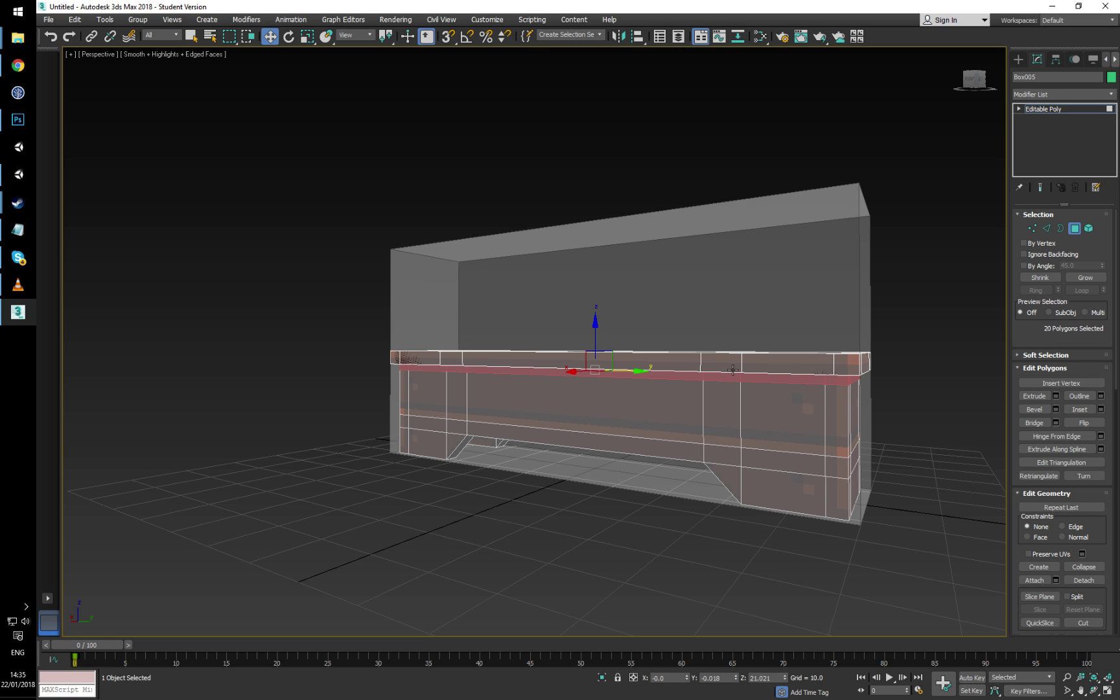
pyautogui.keyDown('shift'); pyautogui.click(708, 361); pyautogui.keyUp('shift')
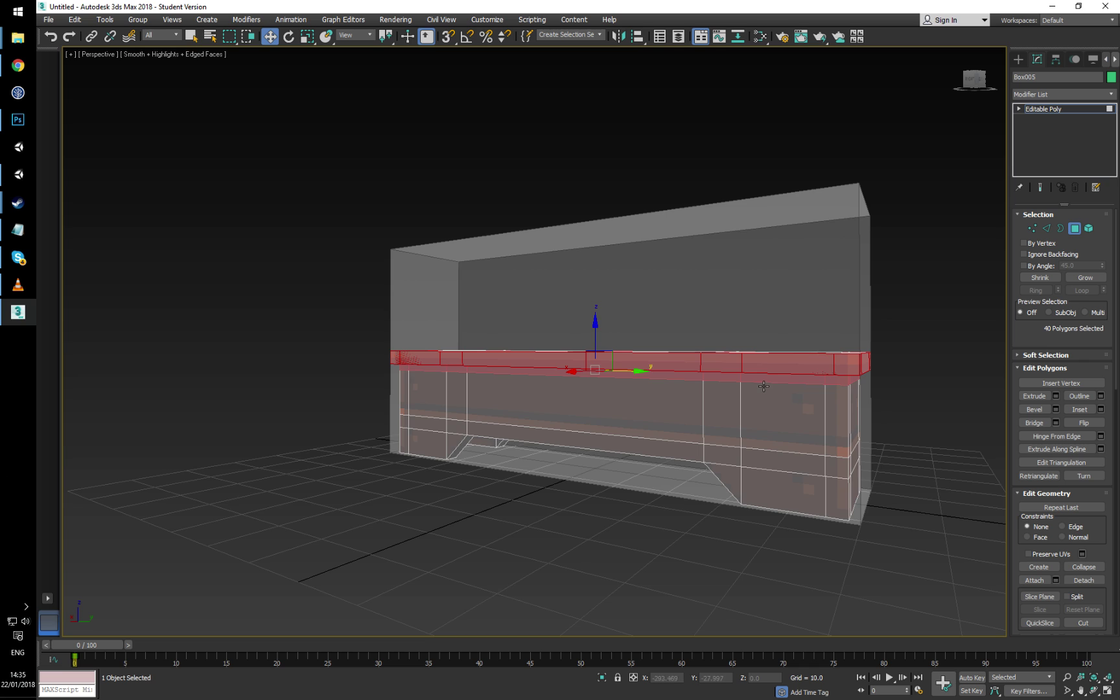
# Step: Add the polygon loop around the bench's middle section and the loop on the tabletop's overhanging underside to the selection
pyautogui.keyDown('alt'); pyautogui.moveTo(708, 361); pyautogui.dragTo(720, 309, button='middle'); pyautogui.keyUp('alt')
pyautogui.keyDown('shift'); pyautogui.click(720, 309); pyautogui.keyUp('shift')
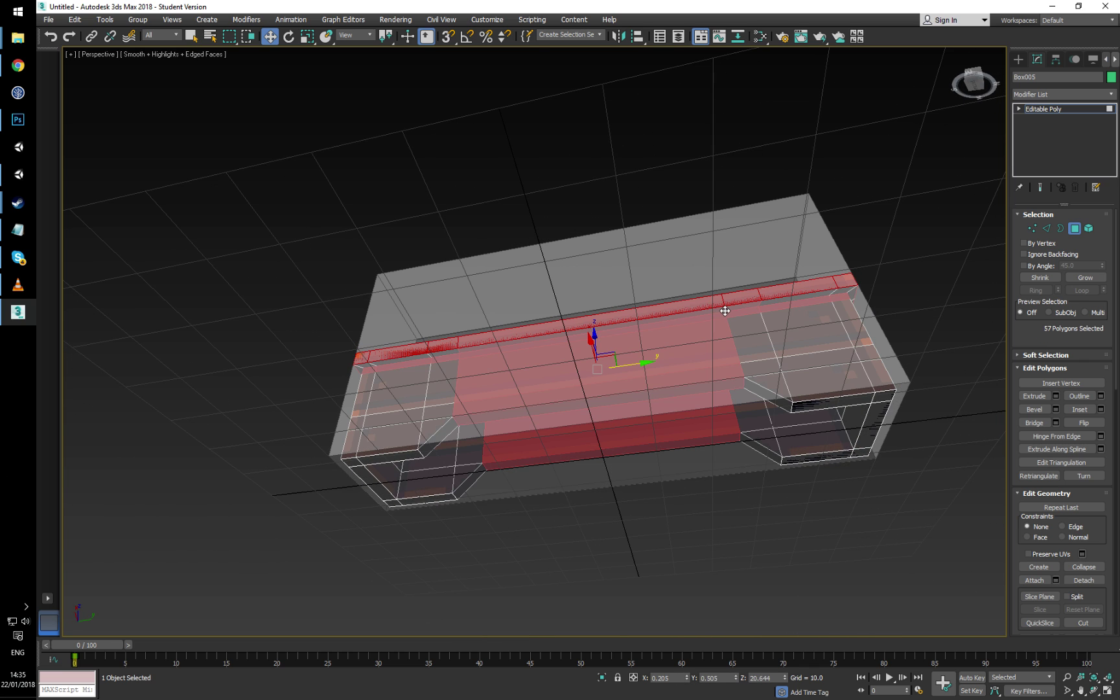
pyautogui.keyDown('ctrl'); pyautogui.click(773, 300); pyautogui.keyUp('ctrl')
pyautogui.keyDown('shift'); pyautogui.click(844, 291); pyautogui.keyUp('shift')
# Step: Deselect the middle section's unwanted wall polygons below the upper band, on the near outer wall and the inside walls
pyautogui.keyDown('alt'); pyautogui.moveTo(844, 292); pyautogui.dragTo(688, 354, button='middle'); pyautogui.keyUp('alt')
pyautogui.keyDown('alt'); pyautogui.click(689, 354); pyautogui.keyUp('alt')
pyautogui.keyDown('alt'); pyautogui.click(698, 392); pyautogui.keyUp('alt')
pyautogui.keyDown('alt'); pyautogui.click(695, 408); pyautogui.keyUp('alt')
pyautogui.keyDown('alt'); pyautogui.moveTo(685, 448); pyautogui.dragTo(676, 412, button='middle'); pyautogui.keyUp('alt')
pyautogui.keyDown('alt'); pyautogui.click(662, 365); pyautogui.keyUp('alt')
pyautogui.keyDown('alt'); pyautogui.click(678, 397); pyautogui.keyUp('alt')
pyautogui.keyDown('alt'); pyautogui.click(682, 410); pyautogui.keyUp('alt')
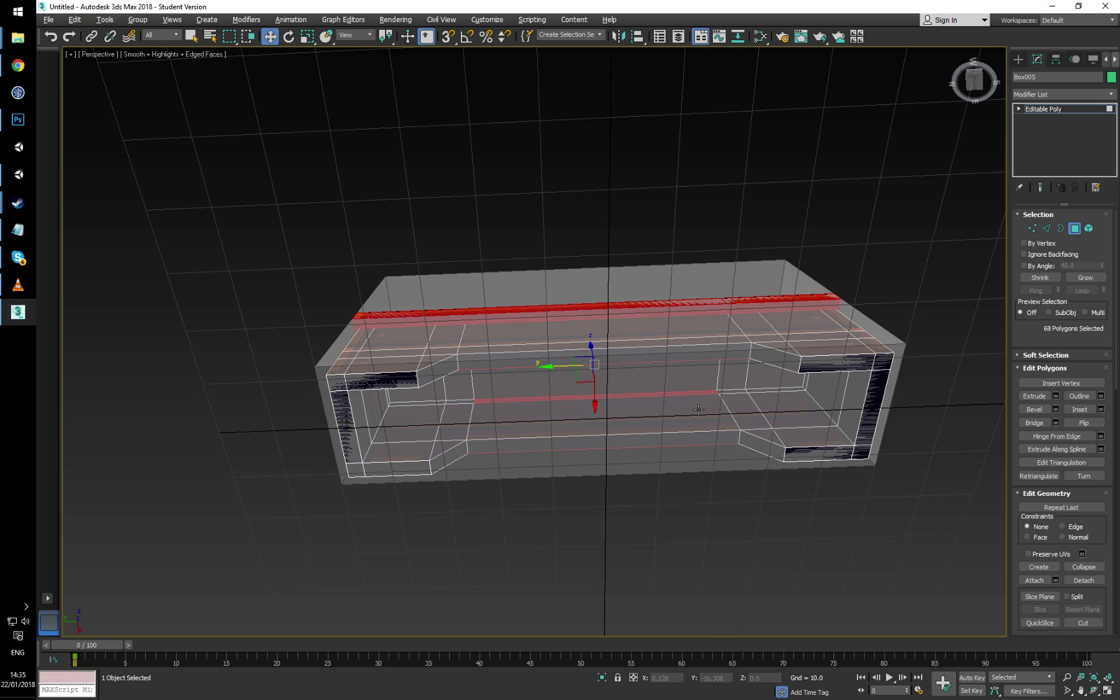
pyautogui.keyDown('alt'); pyautogui.moveTo(698, 409); pyautogui.dragTo(473, 395, button='middle'); pyautogui.keyUp('alt')
pyautogui.keyDown('alt'); pyautogui.click(560, 407); pyautogui.keyUp('alt')
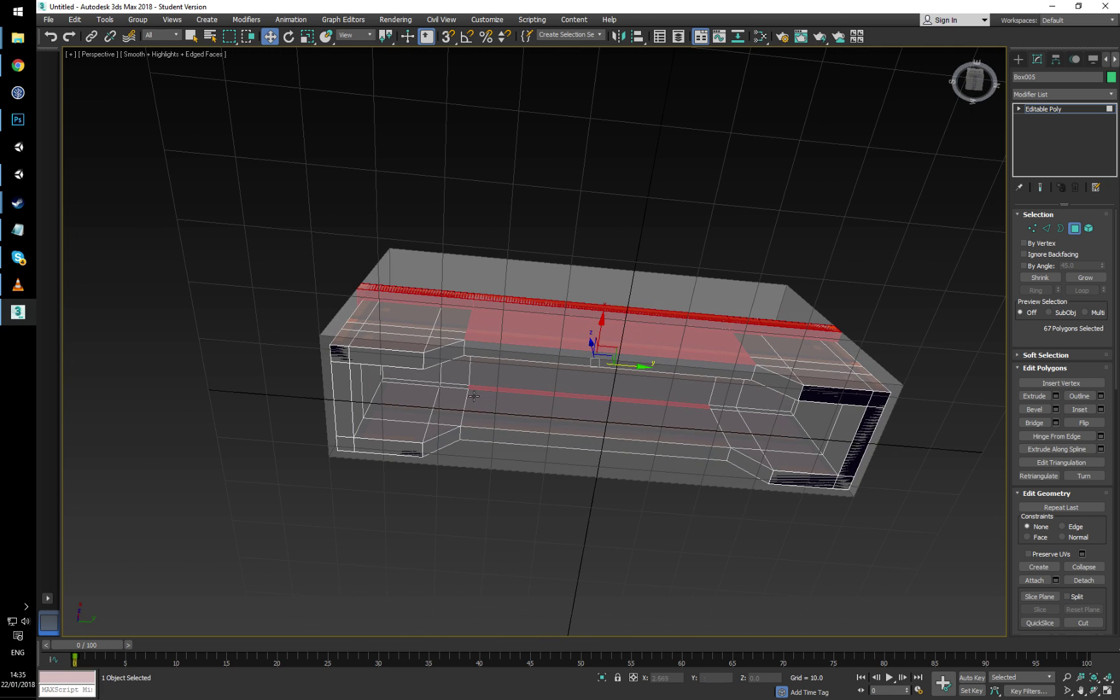
# Step: Add the ceiling and upper inner-band polygons beside the middle section and above the +Y leg to the selection
pyautogui.keyDown('ctrl'); pyautogui.click(457, 387); pyautogui.keyUp('ctrl')
pyautogui.keyDown('ctrl'); pyautogui.click(748, 398); pyautogui.keyUp('ctrl')
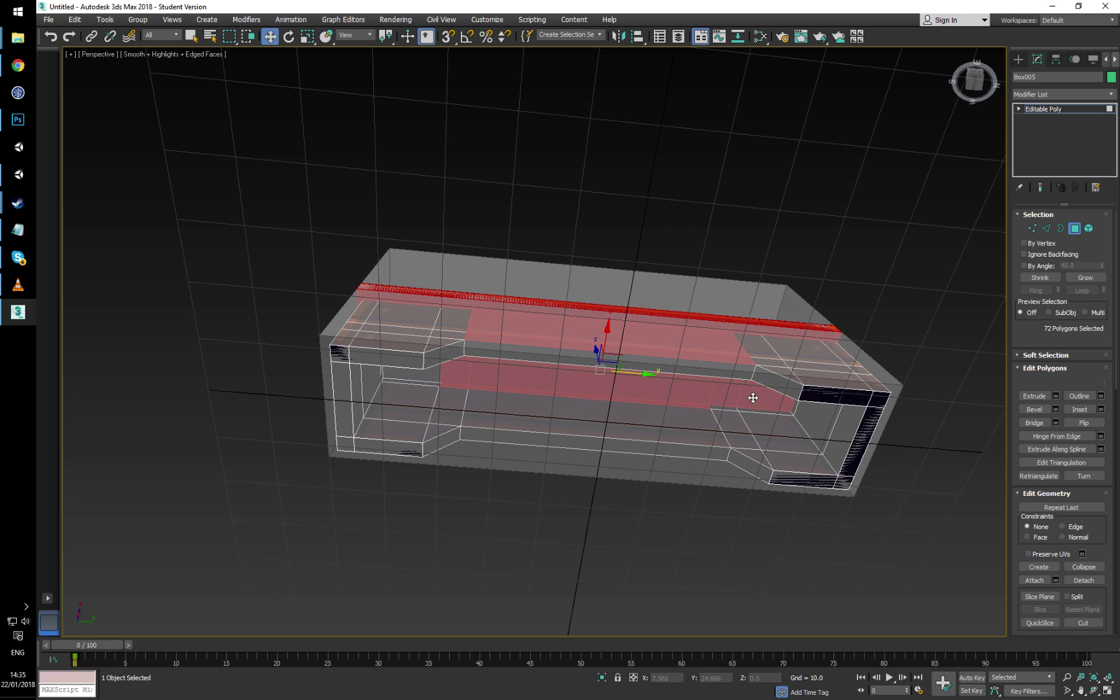
pyautogui.keyDown('ctrl'); pyautogui.click(748, 410); pyautogui.keyUp('ctrl')
pyautogui.keyDown('ctrl'); pyautogui.click(729, 408); pyautogui.keyUp('ctrl')
pyautogui.keyDown('alt'); pyautogui.moveTo(727, 409); pyautogui.dragTo(759, 453, button='middle'); pyautogui.keyUp('alt')
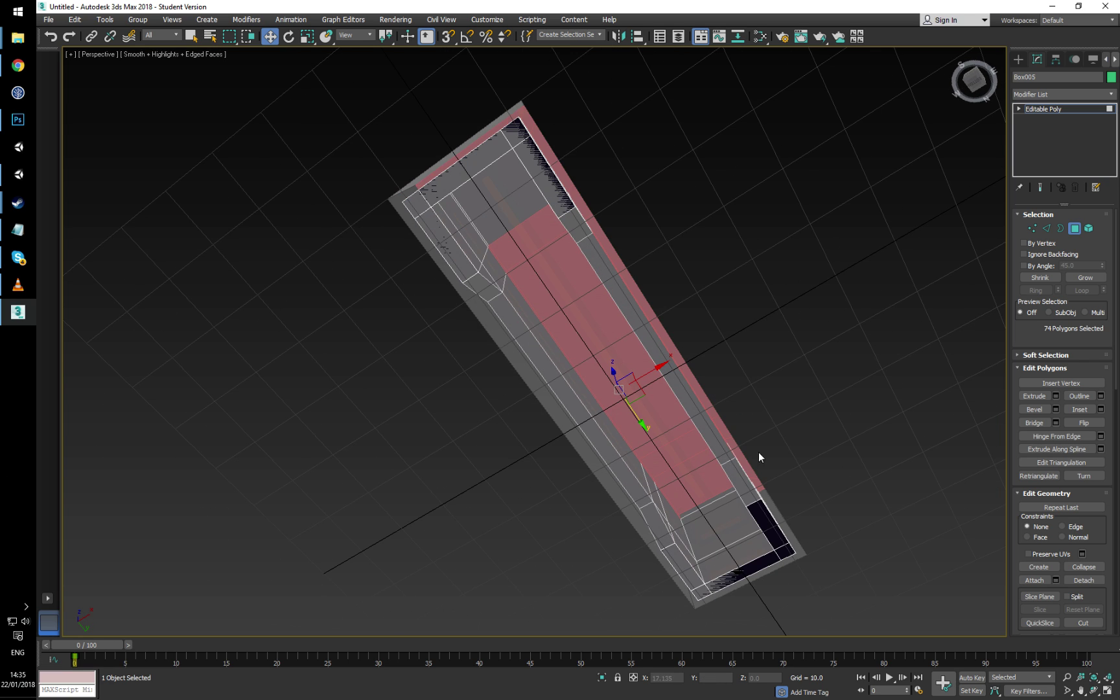
pyautogui.keyDown('ctrl'); pyautogui.click(721, 495); pyautogui.keyUp('ctrl')
pyautogui.keyDown('alt'); pyautogui.moveTo(635, 504); pyautogui.dragTo(738, 523, button='middle'); pyautogui.keyUp('alt')
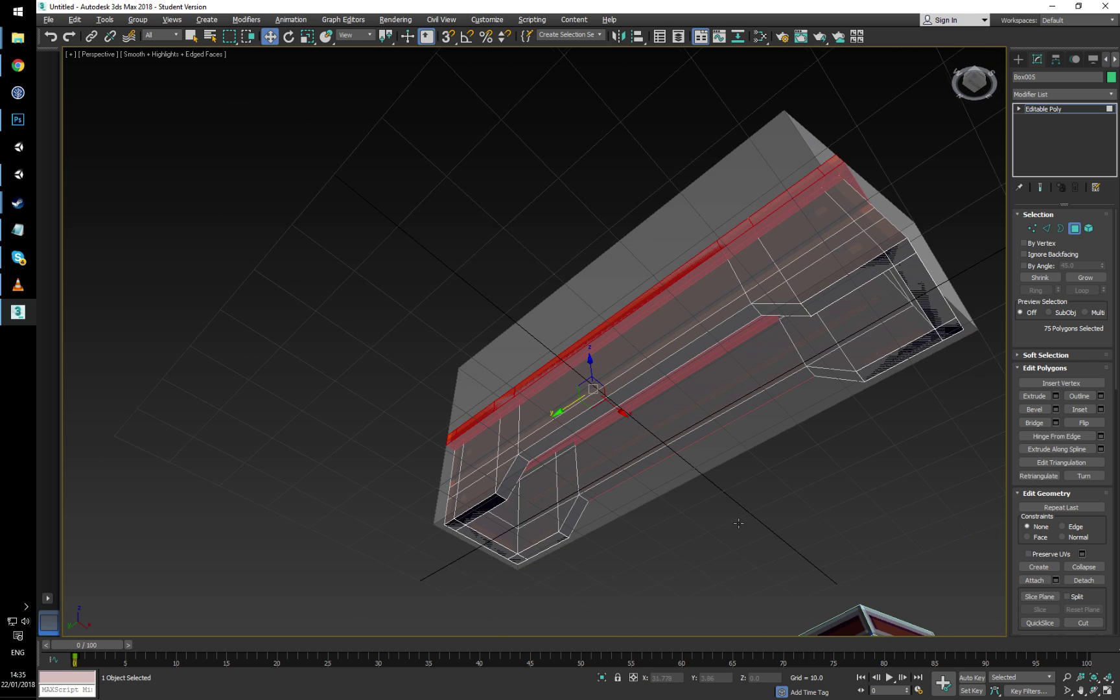
pyautogui.keyDown('ctrl'); pyautogui.click(561, 455); pyautogui.keyUp('ctrl')
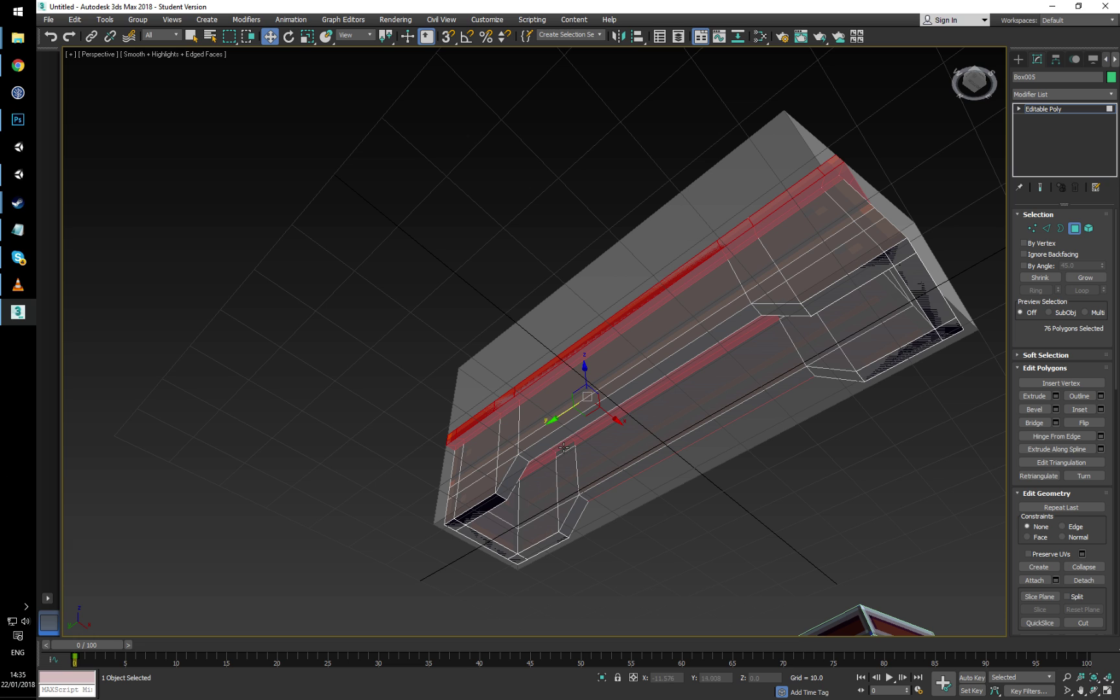
pyautogui.keyDown('ctrl'); pyautogui.click(567, 446); pyautogui.keyUp('ctrl')
# Step: Add the remaining ceiling polygons above the −Y leg, and deselect the middle polygons still selected on the outer long wall below the band
pyautogui.keyDown('alt'); pyautogui.moveTo(772, 421); pyautogui.dragTo(795, 462, button='middle'); pyautogui.keyUp('alt')
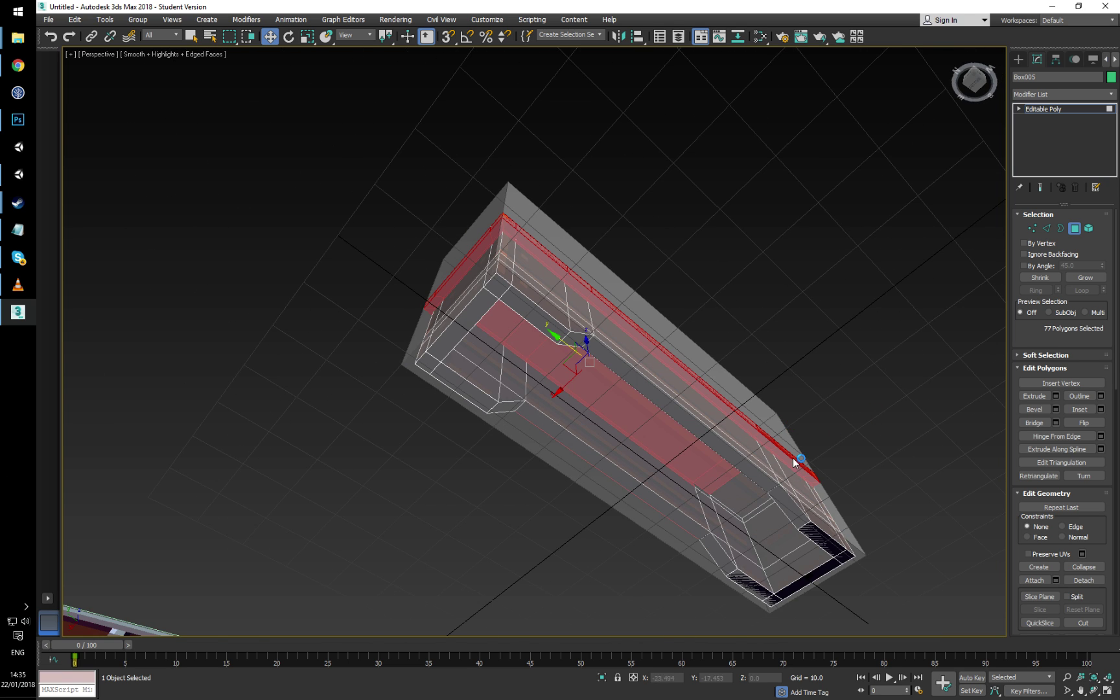
pyautogui.keyDown('ctrl'); pyautogui.click(719, 501); pyautogui.keyUp('ctrl')
pyautogui.keyDown('ctrl'); pyautogui.click(704, 493); pyautogui.keyUp('ctrl')
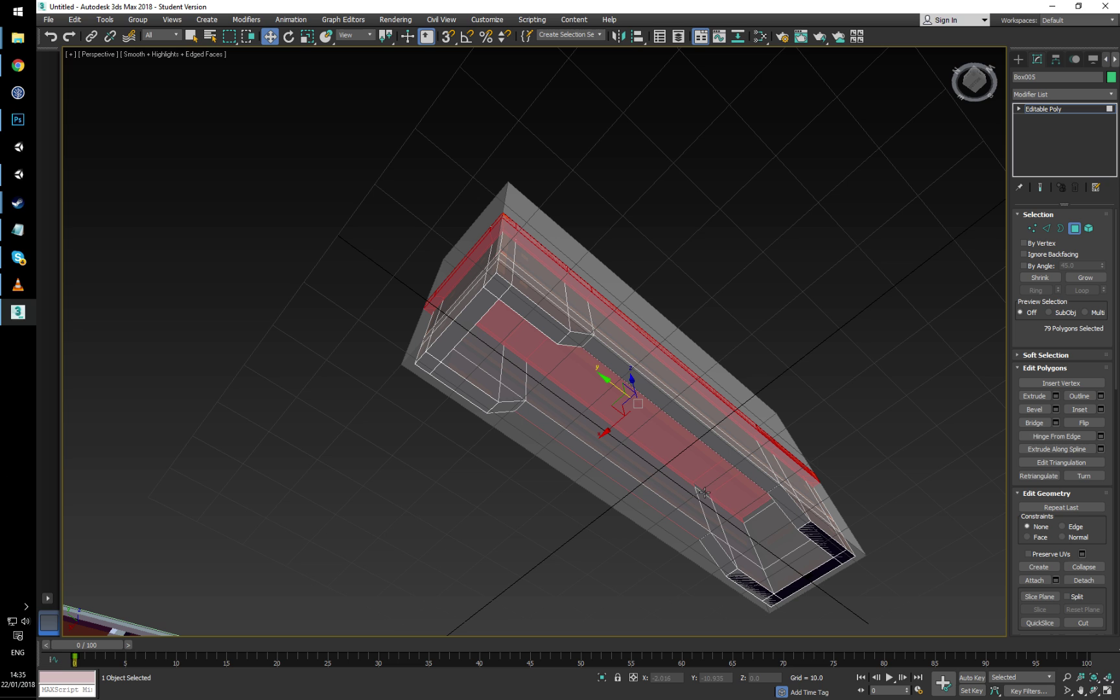
pyautogui.keyDown('ctrl'); pyautogui.click(748, 514); pyautogui.keyUp('ctrl')
pyautogui.keyDown('alt'); pyautogui.moveTo(748, 514); pyautogui.dragTo(643, 517, button='middle'); pyautogui.keyUp('alt')
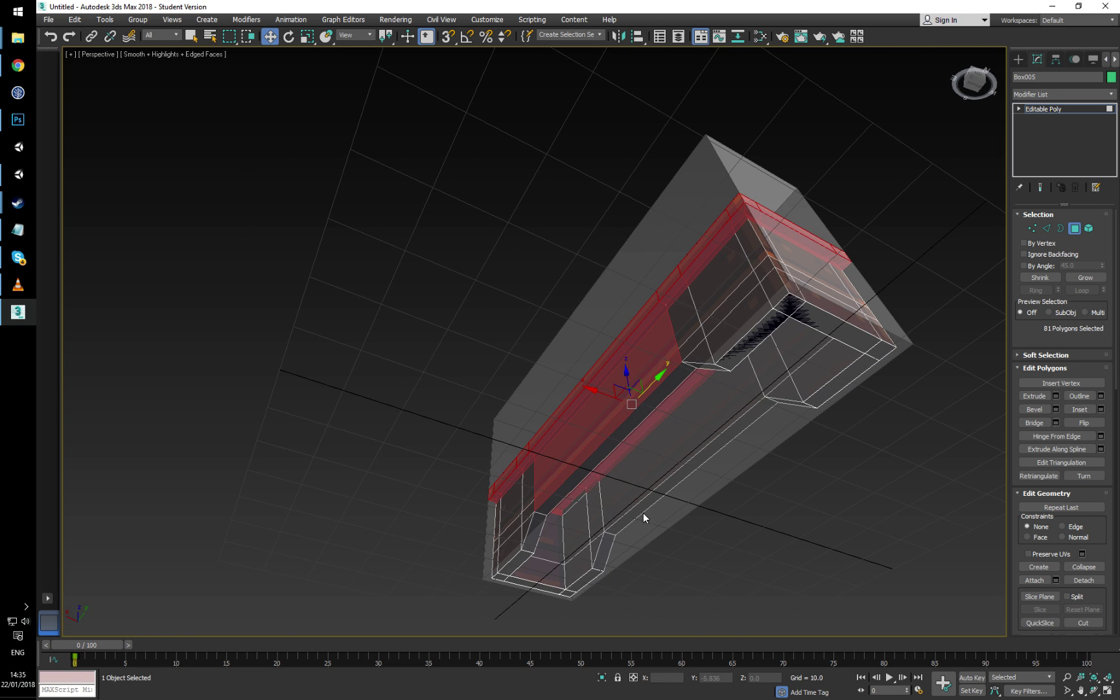
pyautogui.keyDown('ctrl'); pyautogui.click(584, 495); pyautogui.keyUp('ctrl')
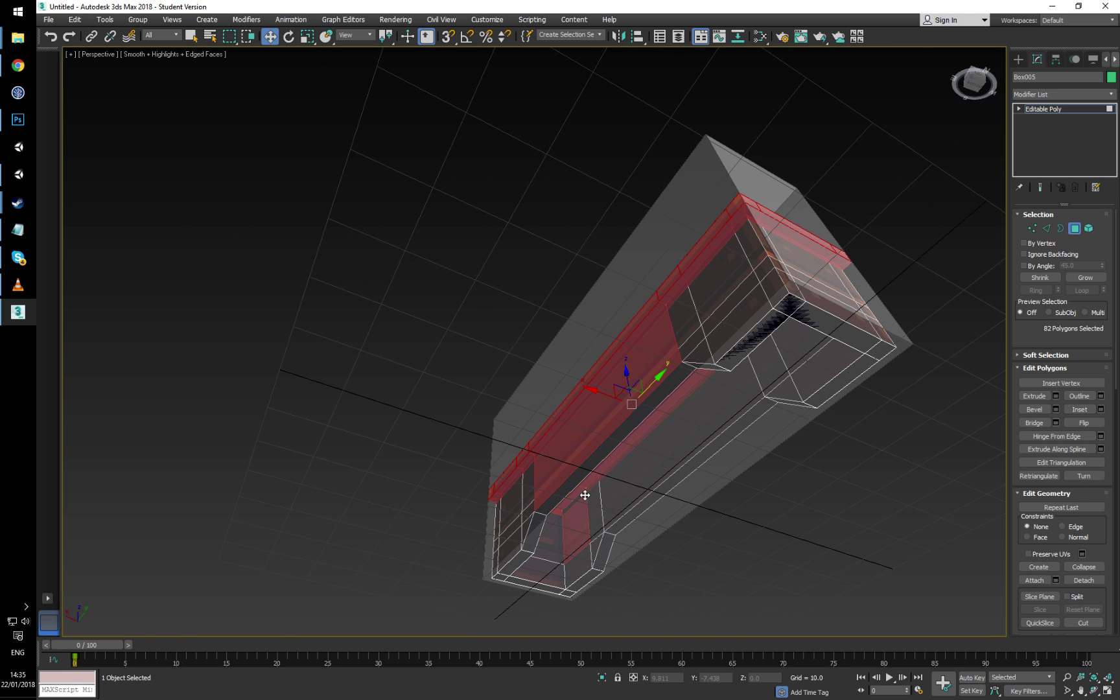
pyautogui.keyDown('alt'); pyautogui.click(571, 463); pyautogui.keyUp('alt')
pyautogui.keyDown('alt'); pyautogui.click(570, 445); pyautogui.keyUp('alt')
# Step: Add the tabletop's upper polygons above the −Y leg to the selection, including the narrow border ones
pyautogui.keyDown('alt'); pyautogui.moveTo(570, 444); pyautogui.dragTo(732, 449, button='middle'); pyautogui.keyUp('alt')
pyautogui.keyDown('alt'); pyautogui.moveTo(643, 248); pyautogui.dragTo(646, 389, button='middle'); pyautogui.keyUp('alt')
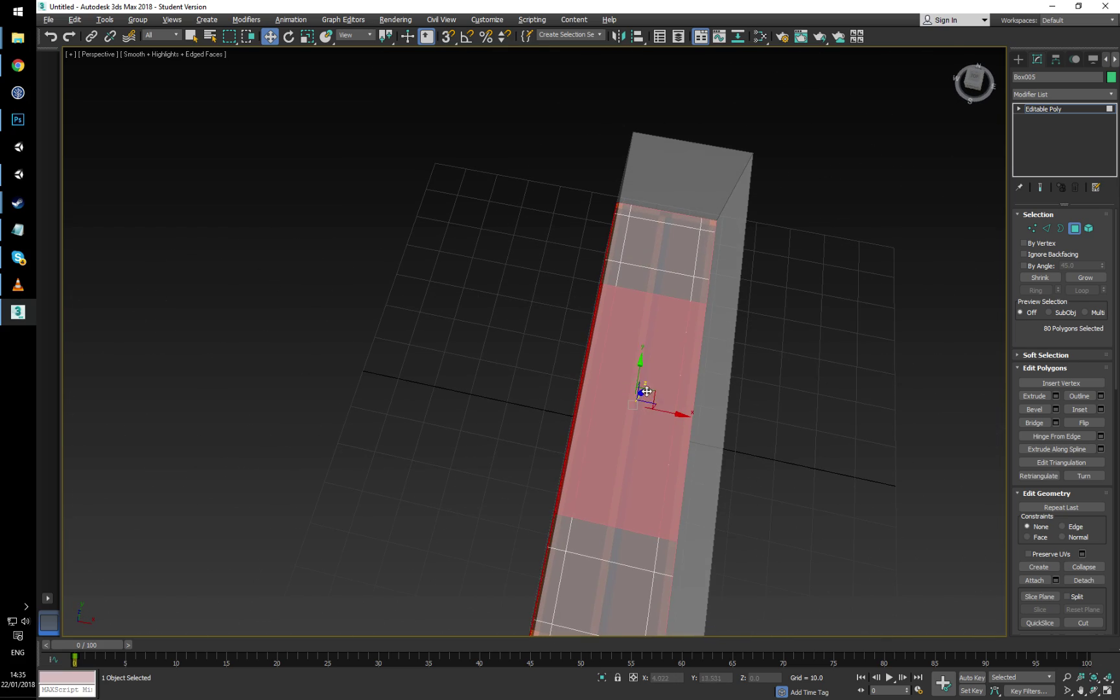
pyautogui.keyDown('ctrl'); pyautogui.click(620, 538); pyautogui.keyUp('ctrl')
pyautogui.moveTo(620, 538); pyautogui.dragTo(579, 423, button='middle')
pyautogui.keyDown('ctrl'); pyautogui.click(575, 450); pyautogui.keyUp('ctrl')
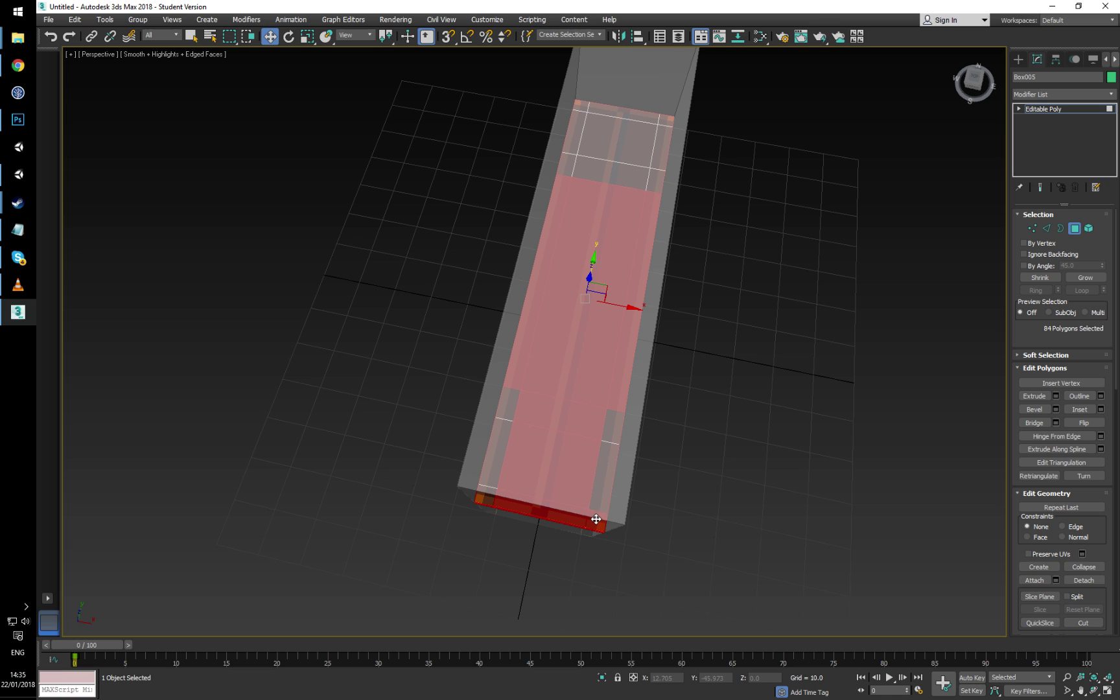
pyautogui.keyDown('ctrl'); pyautogui.click(610, 449); pyautogui.keyUp('ctrl')
pyautogui.keyDown('ctrl'); pyautogui.click(506, 412); pyautogui.keyUp('ctrl')
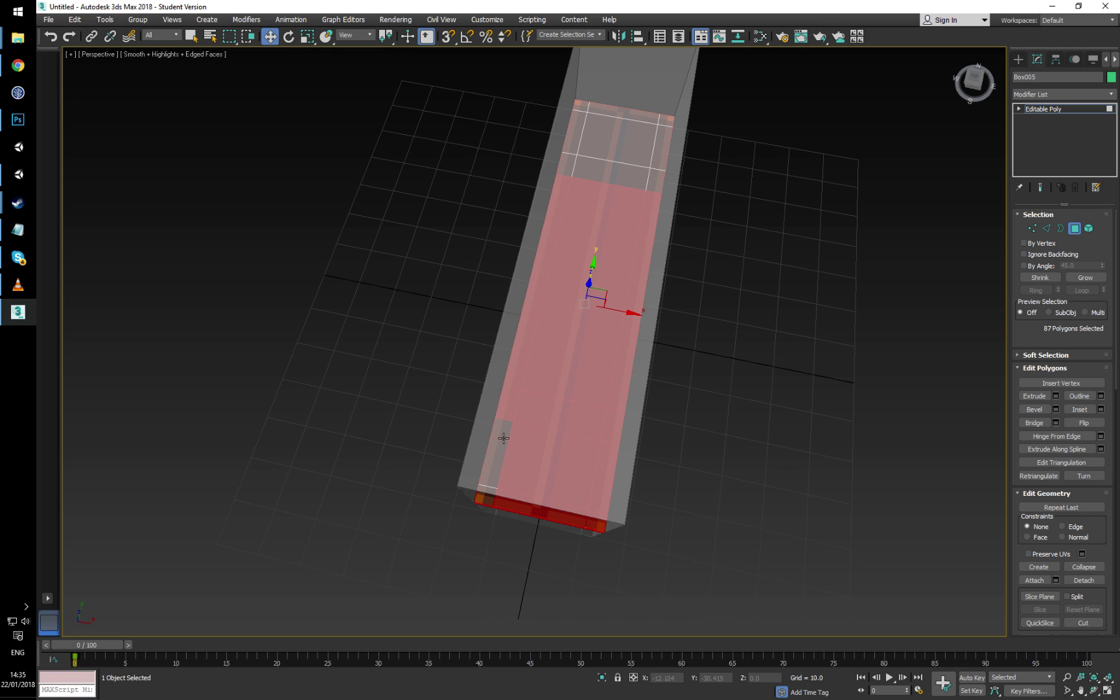
pyautogui.keyDown('ctrl'); pyautogui.click(486, 491); pyautogui.keyUp('ctrl')
# Step: Add the remaining tabletop polygons at the +Y end to the selection, including the border strips and the central panel
pyautogui.keyDown('ctrl'); pyautogui.click(574, 139); pyautogui.keyUp('ctrl')
pyautogui.keyDown('ctrl'); pyautogui.click(583, 107); pyautogui.keyUp('ctrl')
pyautogui.keyDown('ctrl'); pyautogui.click(608, 113); pyautogui.keyUp('ctrl')
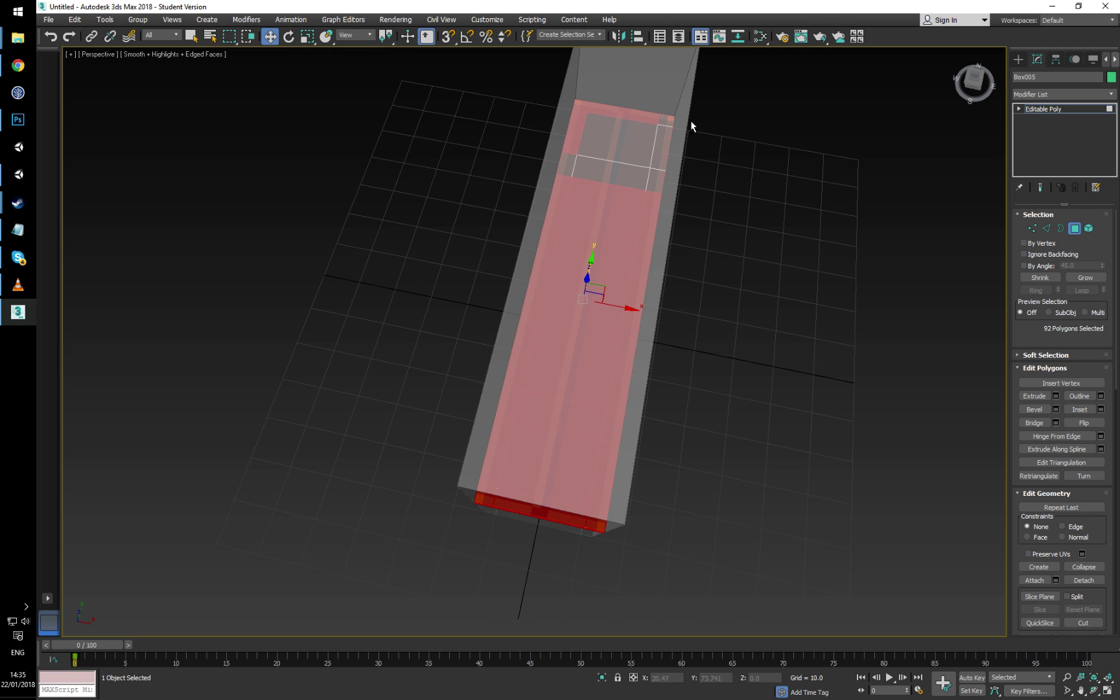
pyautogui.keyDown('ctrl'); pyautogui.click(670, 122); pyautogui.keyUp('ctrl')
pyautogui.keyDown('ctrl'); pyautogui.click(659, 150); pyautogui.keyUp('ctrl')
pyautogui.keyDown('ctrl'); pyautogui.click(655, 176); pyautogui.keyUp('ctrl')
pyautogui.keyDown('ctrl'); pyautogui.click(630, 171); pyautogui.keyUp('ctrl')
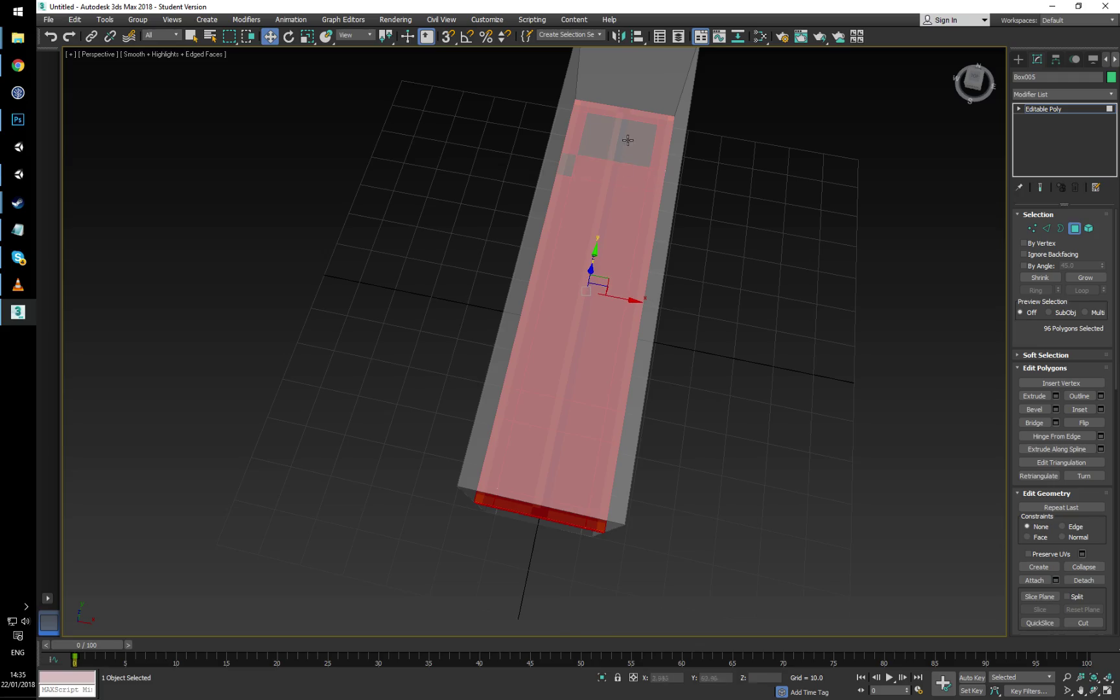
pyautogui.keyDown('ctrl'); pyautogui.click(626, 141); pyautogui.keyUp('ctrl')
pyautogui.keyDown('ctrl'); pyautogui.click(567, 169); pyautogui.keyUp('ctrl')
# Step: Detach the selected tabletop polygons to an element within the same mesh
pyautogui.keyDown('alt'); pyautogui.moveTo(677, 269); pyautogui.dragTo(375, 71, button='middle'); pyautogui.keyUp('alt')
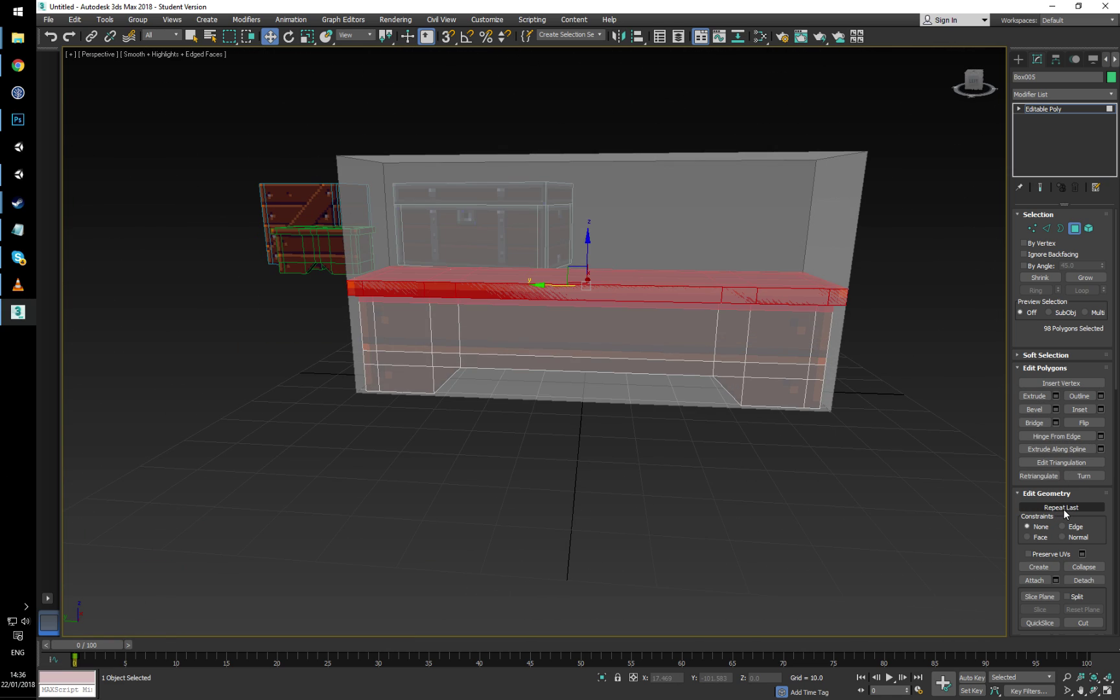
pyautogui.scroll(-1, 1063, 508)
pyautogui.click(1080, 547)
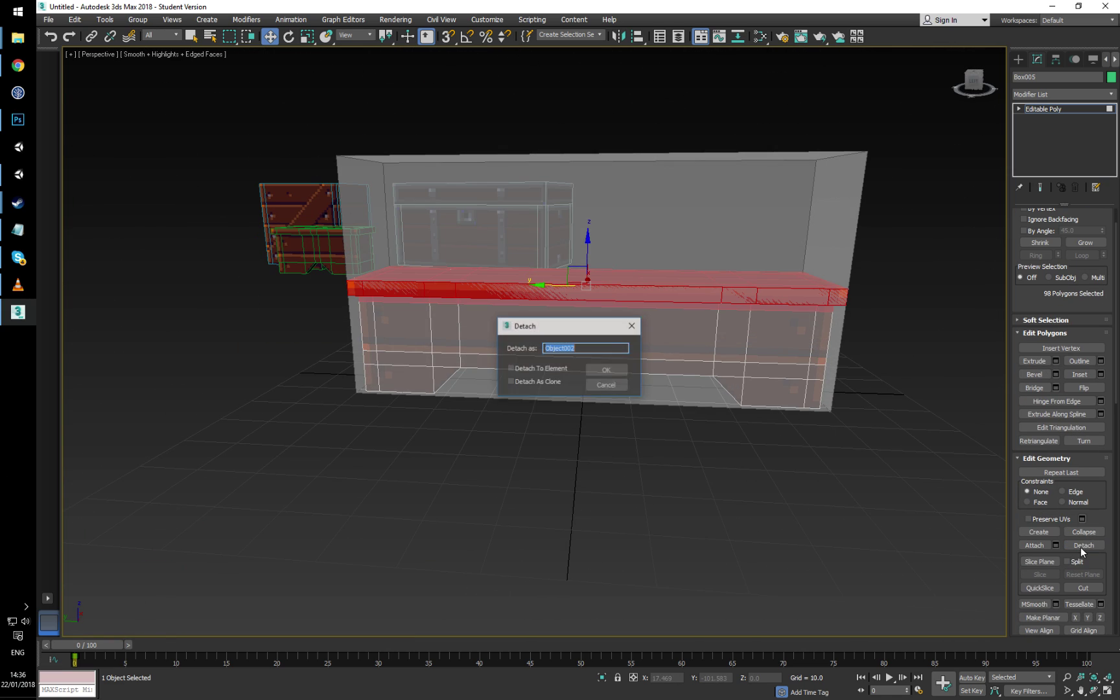
pyautogui.click(549, 367)
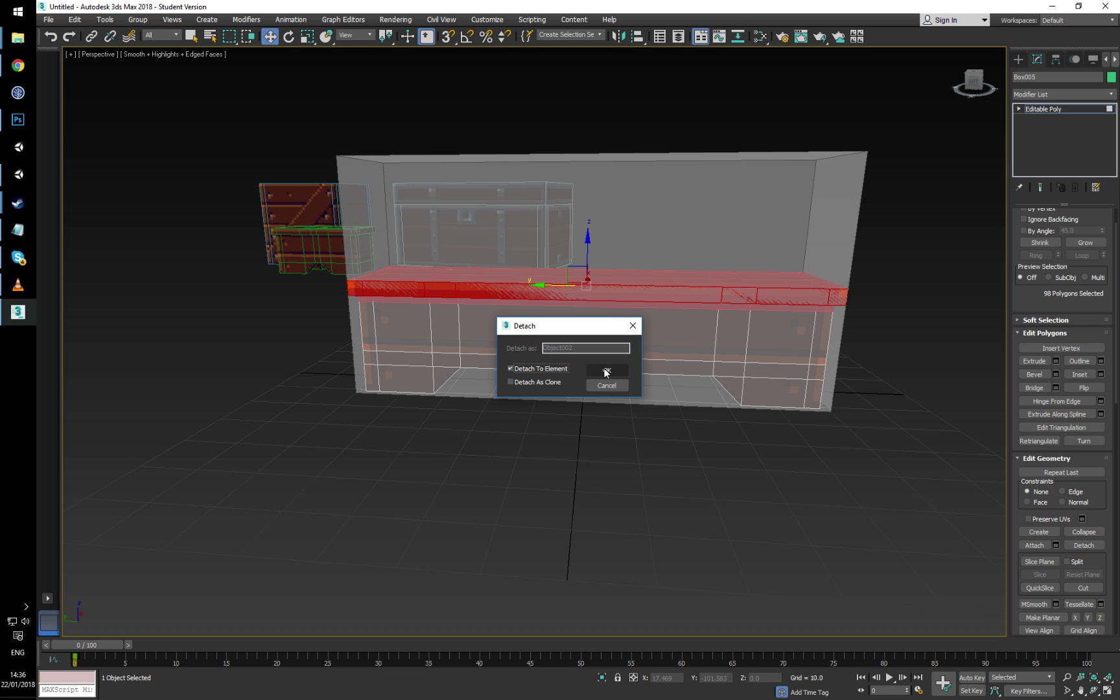
pyautogui.click(606, 372)
# Step: Raise the detached tabletop along Z well clear of the base, towards the upper part of the guide box, and clear the selection
pyautogui.scroll(6, 600, 333)
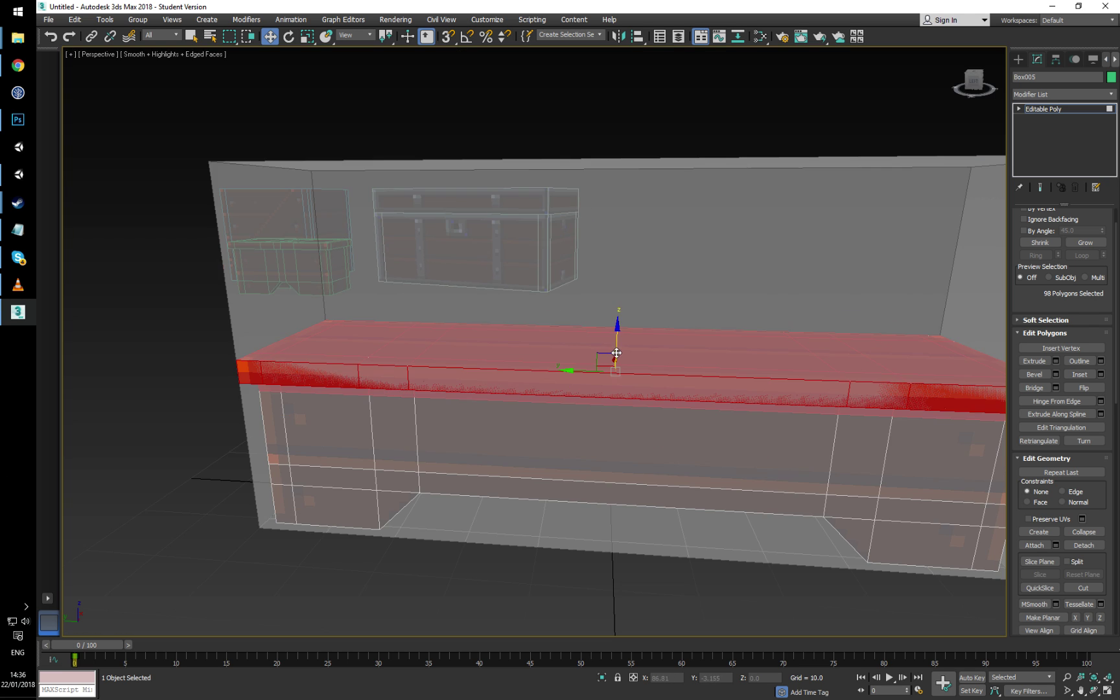
pyautogui.moveTo(616, 352)
pyautogui.keyDown('alt'); pyautogui.mouseDown(button='middle')
pyautogui.moveTo(650, 365)
pyautogui.moveTo(621, 336)
pyautogui.mouseUp(button='middle'); pyautogui.keyUp('alt')
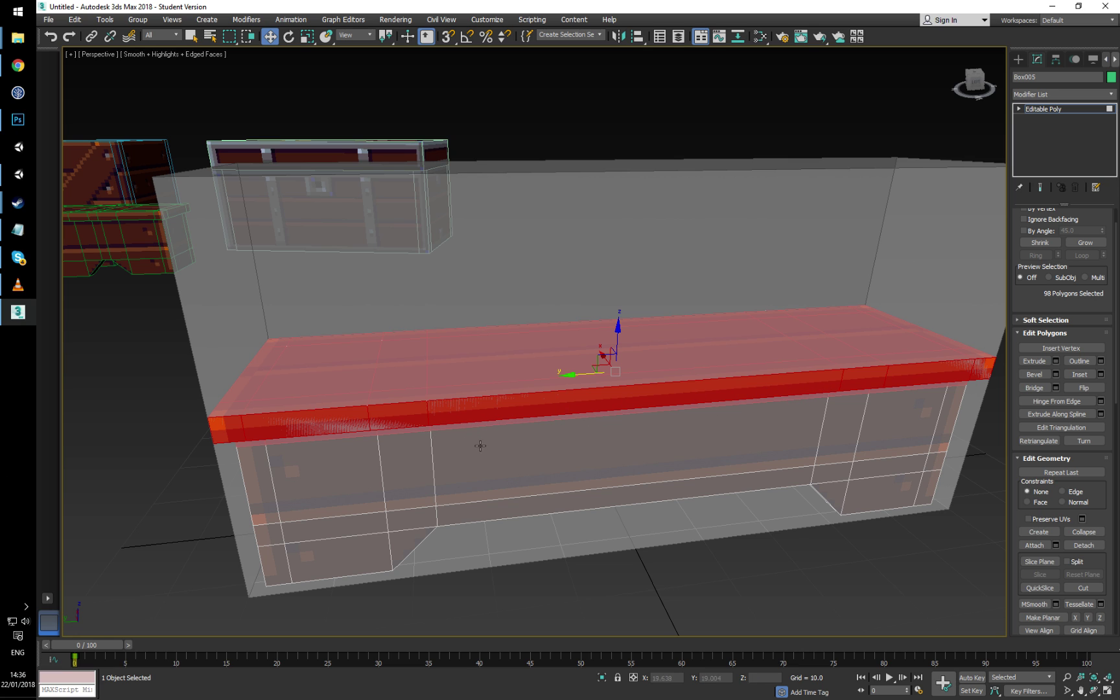
pyautogui.moveTo(609, 347); pyautogui.dragTo(613, 170)
pyautogui.moveTo(614, 169)
pyautogui.keyDown('alt'); pyautogui.mouseDown(button='middle')
pyautogui.moveTo(569, 189)
pyautogui.moveTo(579, 235)
pyautogui.moveTo(614, 193)
pyautogui.mouseUp(button='middle'); pyautogui.keyUp('alt')
pyautogui.moveTo(614, 192); pyautogui.dragTo(614, 197)
pyautogui.click(911, 454)
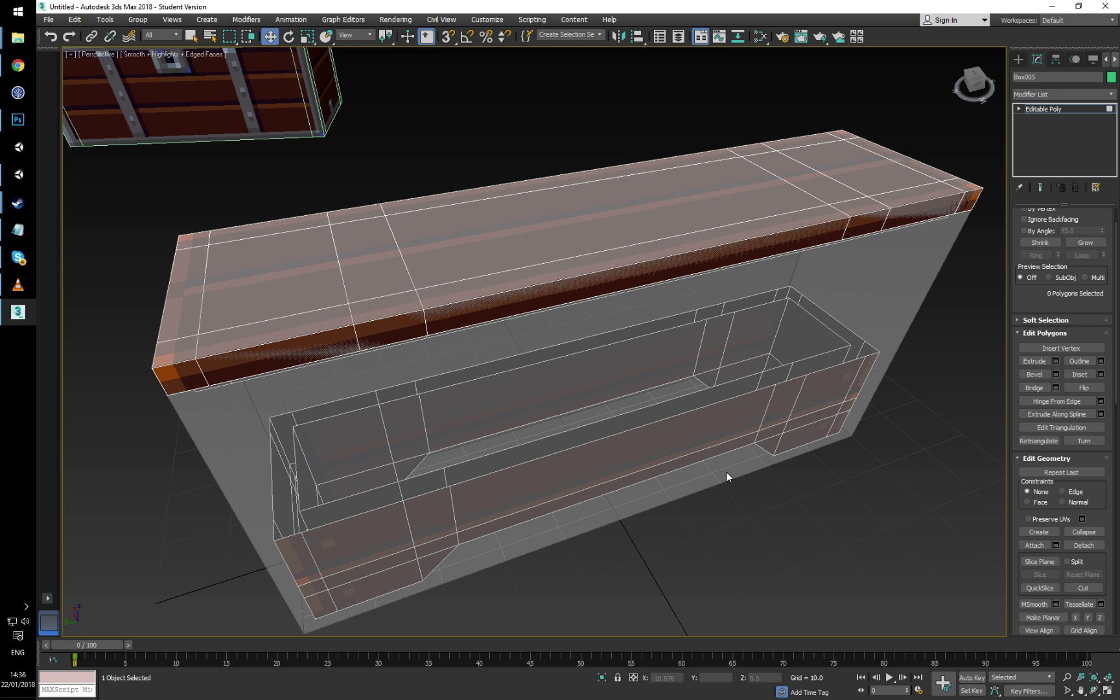
pyautogui.keyDown('alt'); pyautogui.moveTo(725, 471); pyautogui.dragTo(606, 391, button='middle'); pyautogui.keyUp('alt')
pyautogui.moveTo(1061, 217); pyautogui.dragTo(1054, 252)
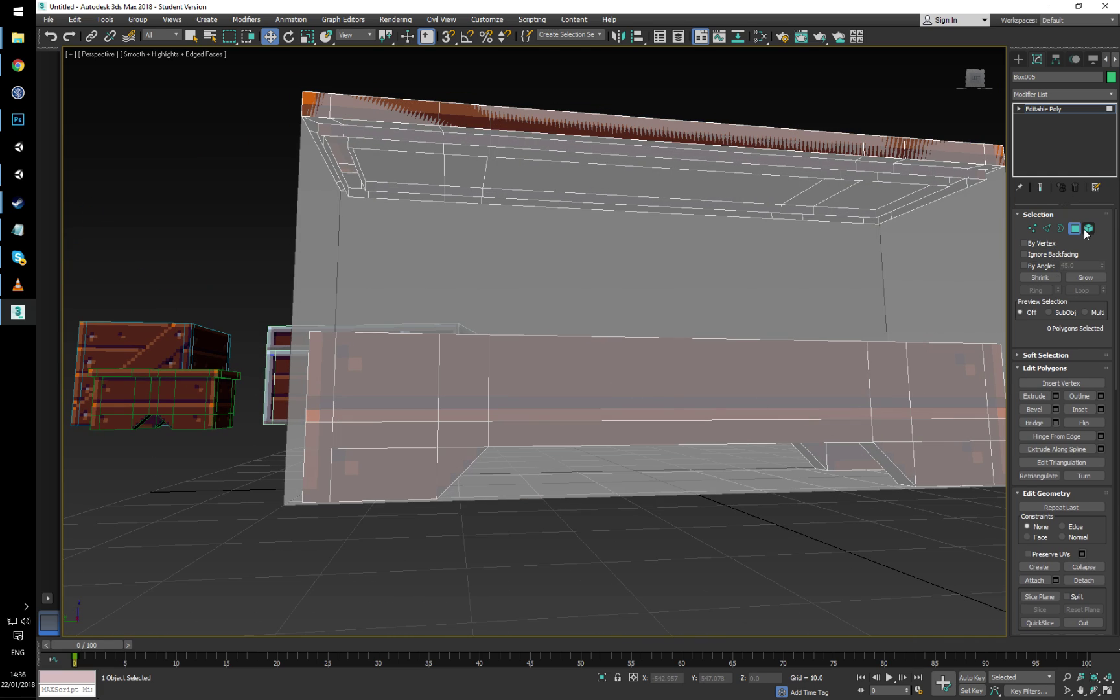
pyautogui.keyDown('alt'); pyautogui.moveTo(894, 350); pyautogui.dragTo(645, 406, button='middle'); pyautogui.keyUp('alt')
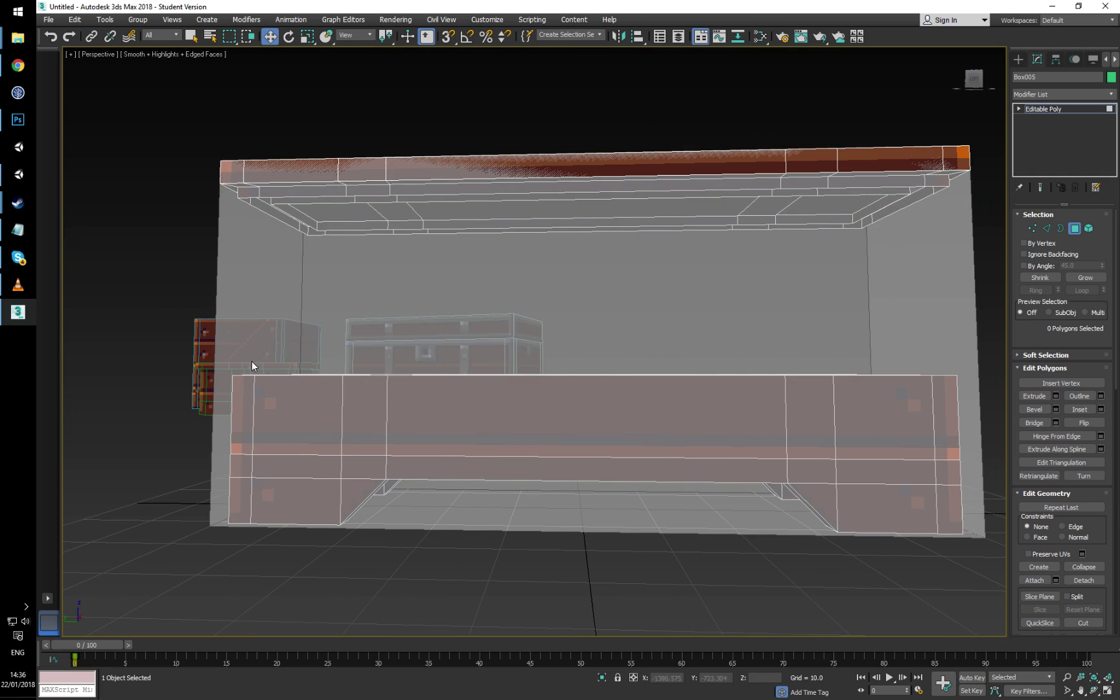
pyautogui.moveTo(886, 406); pyautogui.dragTo(967, 414)
pyautogui.keyDown('alt'); pyautogui.moveTo(350, 392); pyautogui.dragTo(527, 413, button='middle'); pyautogui.keyUp('alt')
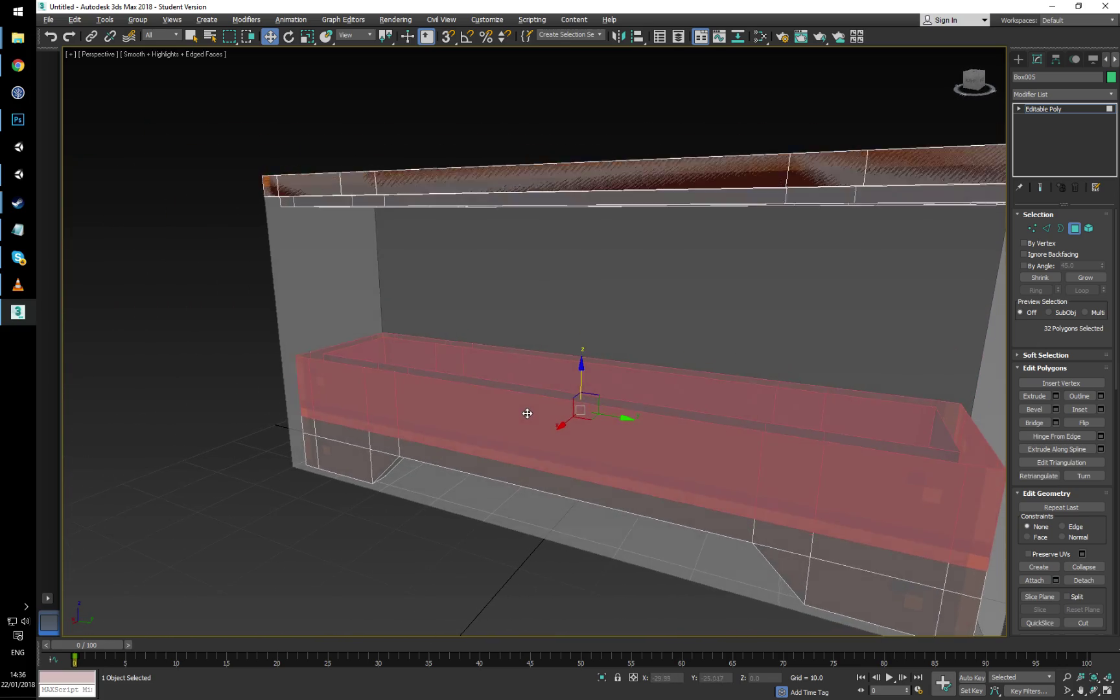
pyautogui.click(559, 323)
pyautogui.keyDown('alt'); pyautogui.moveTo(633, 318); pyautogui.dragTo(541, 401, button='middle'); pyautogui.keyUp('alt')
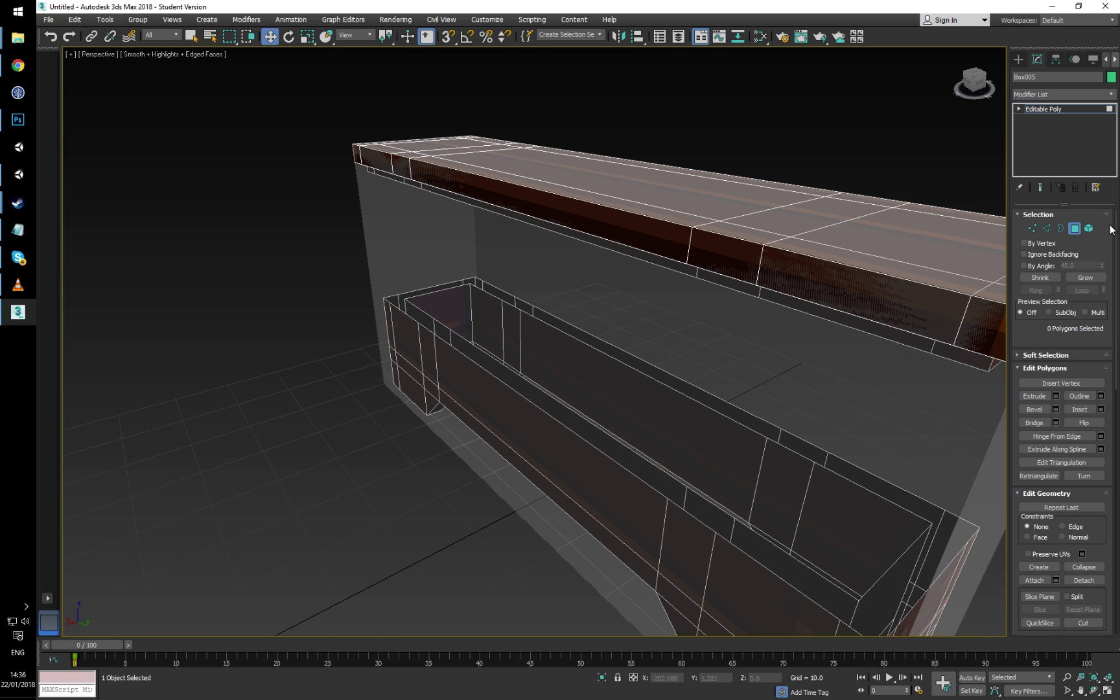
# Step: Connect the ring of vertical edges on the base's inner walls with 1 segment, pinch 0 and slide -55
pyautogui.click(1046, 228)
pyautogui.click(756, 483)
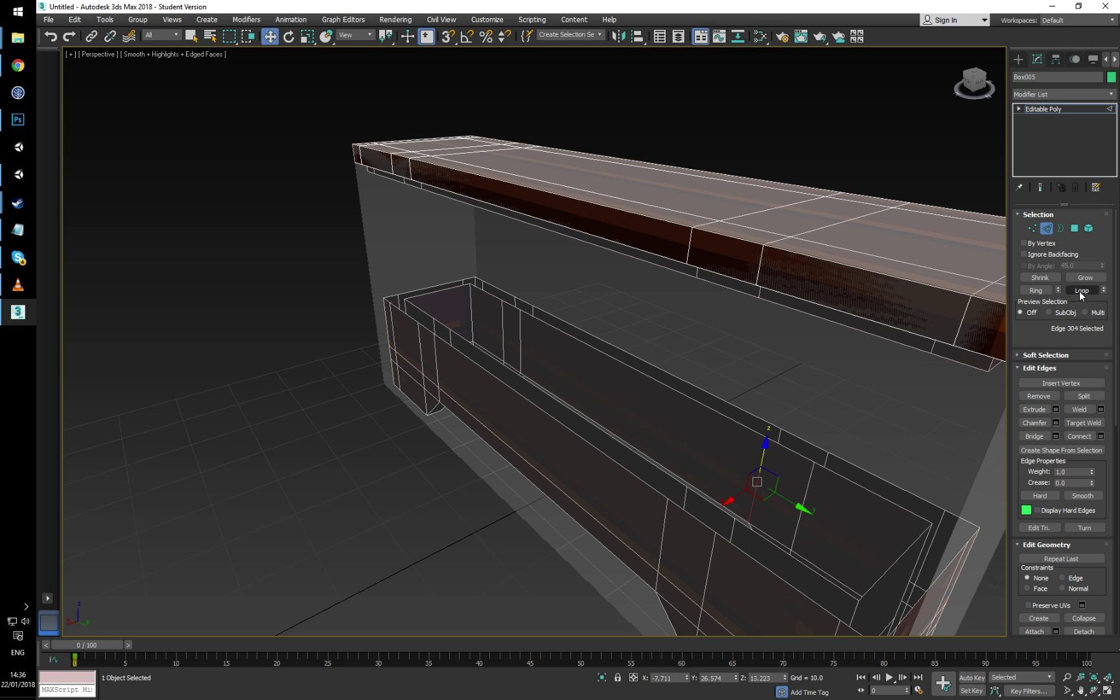
pyautogui.click(1040, 292)
pyautogui.keyDown('alt'); pyautogui.moveTo(761, 355); pyautogui.dragTo(632, 349, button='middle'); pyautogui.keyUp('alt')
pyautogui.click(1101, 437)
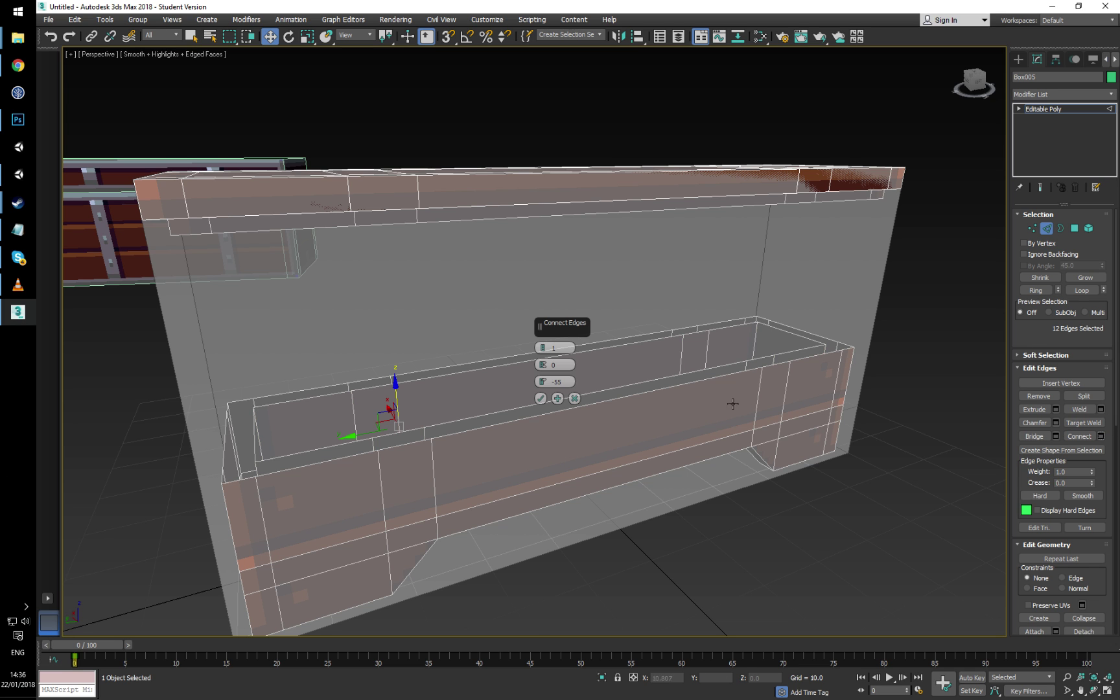
pyautogui.keyDown('alt'); pyautogui.moveTo(732, 404); pyautogui.dragTo(768, 432, button='middle'); pyautogui.keyUp('alt')
pyautogui.scroll(5, 680, 382)
pyautogui.moveTo(671, 364); pyautogui.dragTo(549, 275, button='middle')
pyautogui.keyDown('alt'); pyautogui.moveTo(722, 295); pyautogui.dragTo(738, 298, button='middle'); pyautogui.keyUp('alt')
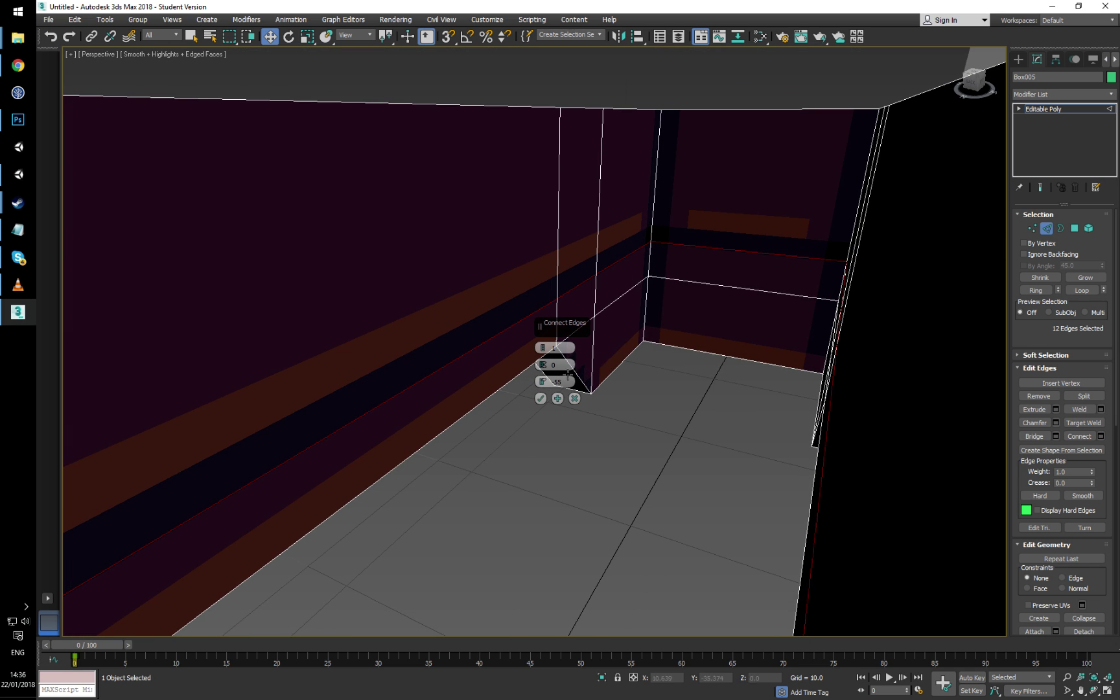
pyautogui.click(539, 400)
# Step: Select the base's upper wall band all around, and clone it as an element stacked directly above the base
pyautogui.scroll(-6, 691, 362)
pyautogui.keyDown('alt'); pyautogui.moveTo(664, 362); pyautogui.dragTo(810, 429, button='middle'); pyautogui.keyUp('alt')
pyautogui.click(1076, 228)
pyautogui.scroll(-5, 683, 404)
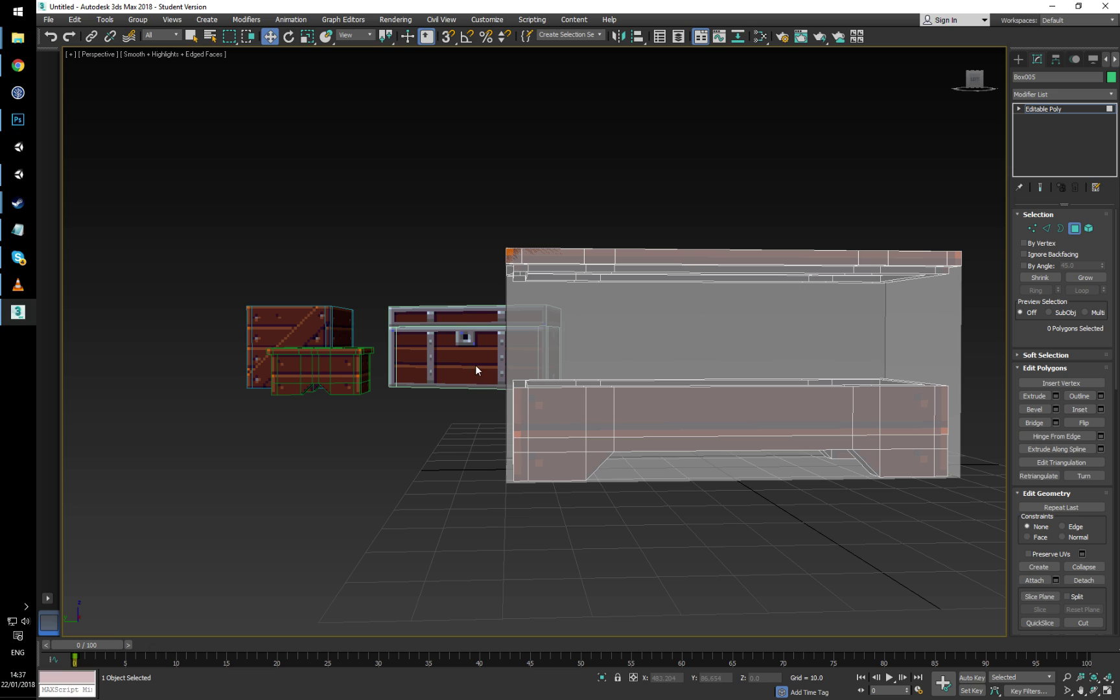
pyautogui.moveTo(475, 389); pyautogui.dragTo(955, 402)
pyautogui.keyDown('alt'); pyautogui.moveTo(955, 402); pyautogui.dragTo(689, 351, button='middle'); pyautogui.keyUp('alt')
pyautogui.scroll(5, 784, 383)
pyautogui.moveTo(682, 370)
pyautogui.mouseDown()
pyautogui.moveTo(668, 265)
pyautogui.moveTo(669, 303)
pyautogui.mouseUp()
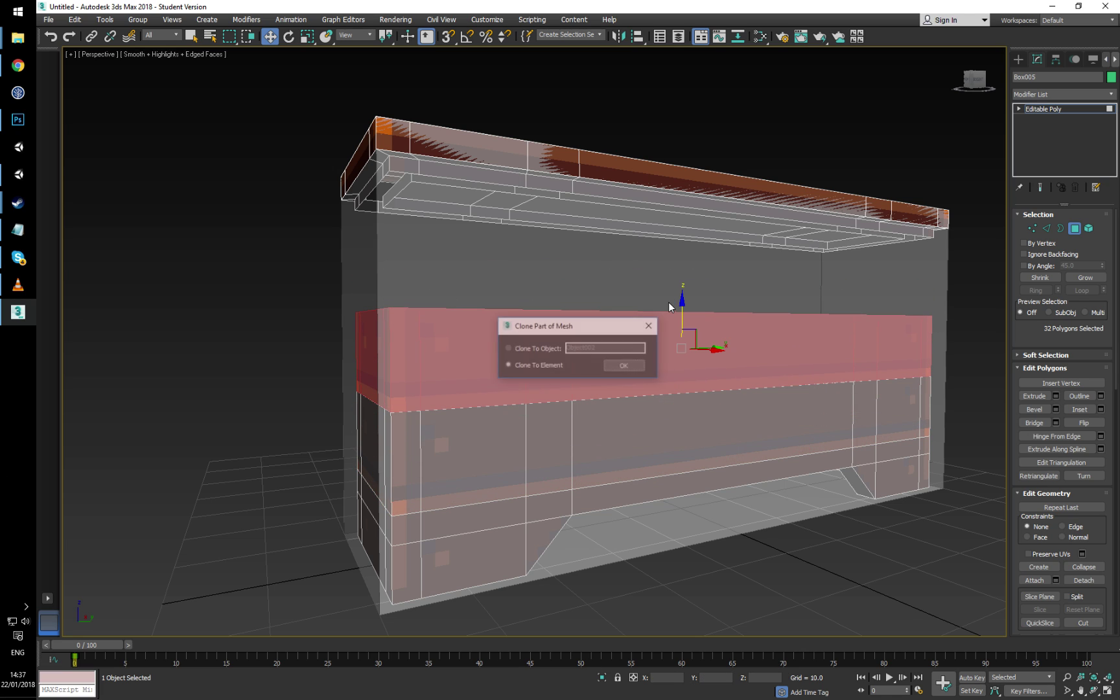
pyautogui.click(623, 367)
# Step: Clone the selected wall band again as an element, 11.039 units higher along Z, to form another plank row
pyautogui.moveTo(681, 309); pyautogui.dragTo(678, 241)
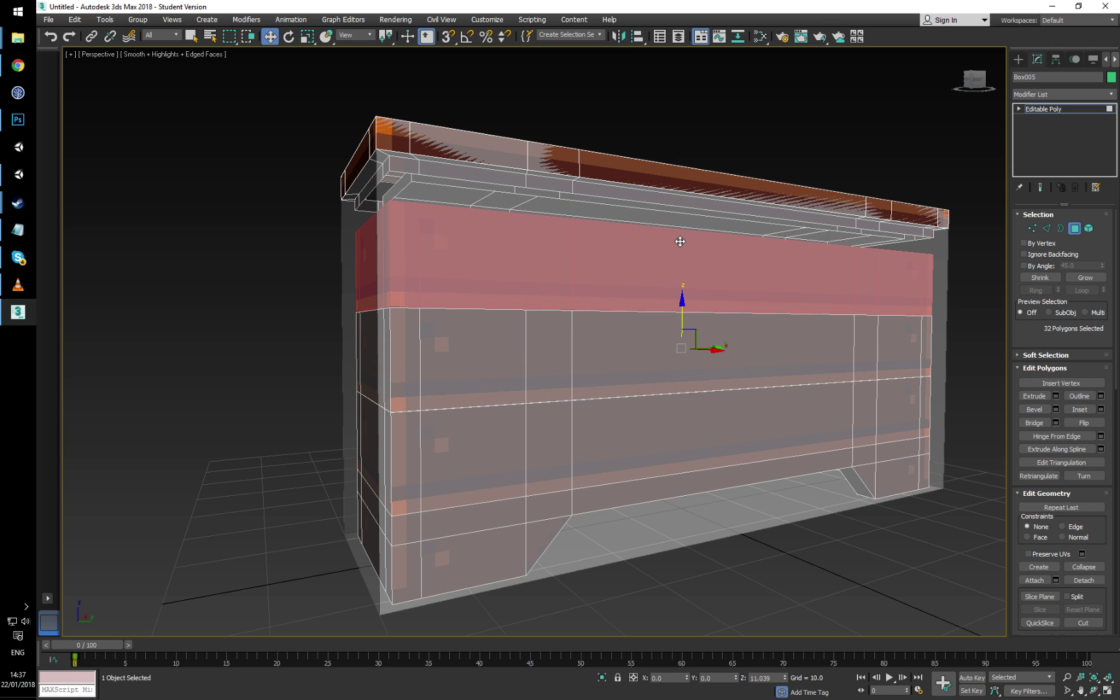
pyautogui.keyDown('shift'); pyautogui.moveTo(680, 241); pyautogui.dragTo(692, 285); pyautogui.keyUp('shift')
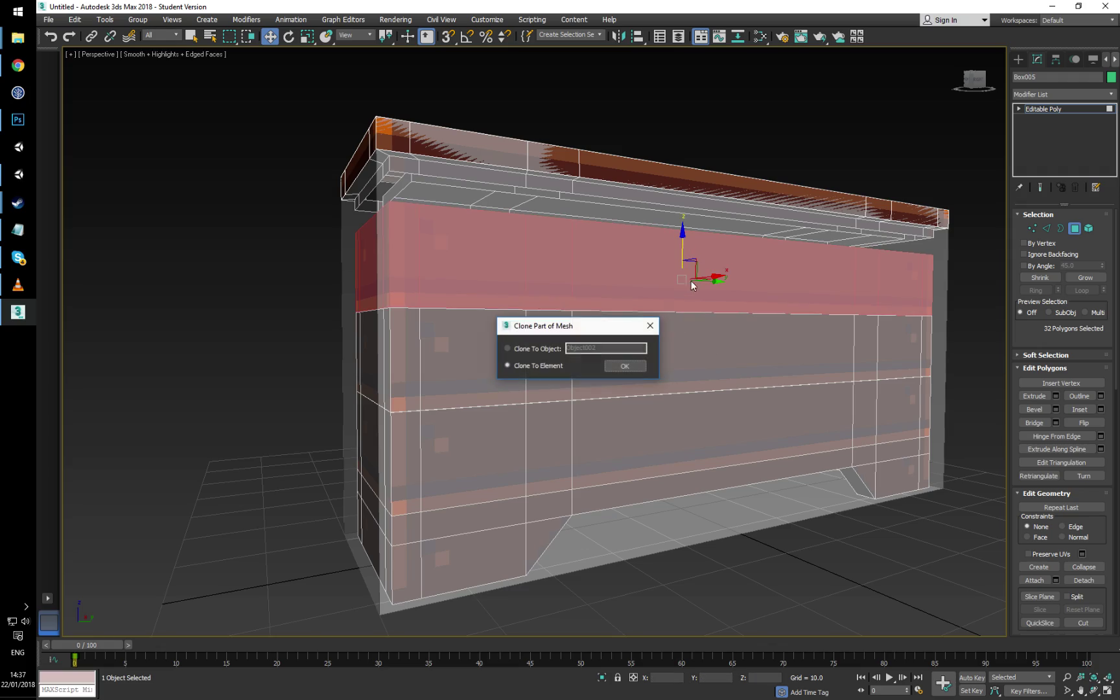
pyautogui.click(635, 366)
# Step: Select the loop of narrow polygons around the base just above the leg cut-out, and clone it upward 20.836 units as an element
pyautogui.keyDown('alt'); pyautogui.moveTo(674, 260); pyautogui.dragTo(647, 276, button='middle'); pyautogui.keyUp('alt')
pyautogui.moveTo(533, 298)
pyautogui.keyDown('alt'); pyautogui.mouseDown(button='middle')
pyautogui.moveTo(812, 293)
pyautogui.moveTo(657, 338)
pyautogui.moveTo(613, 326)
pyautogui.moveTo(610, 303)
pyautogui.moveTo(607, 388)
pyautogui.moveTo(571, 408)
pyautogui.mouseUp(button='middle'); pyautogui.keyUp('alt')
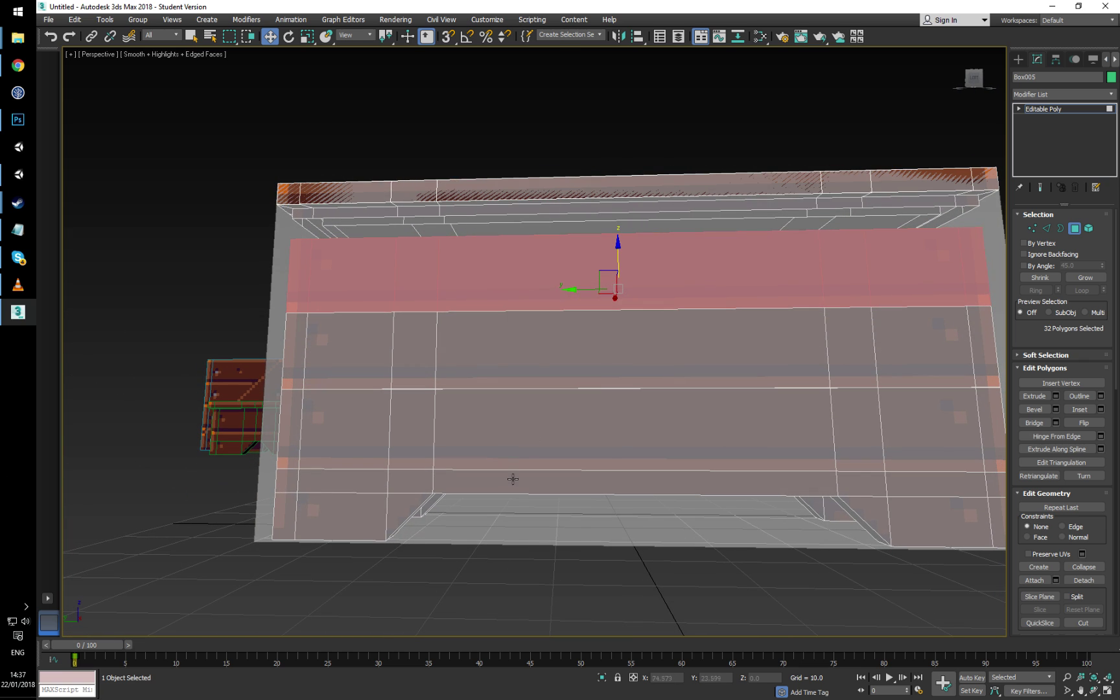
pyautogui.click(513, 479)
pyautogui.keyDown('alt'); pyautogui.moveTo(461, 389); pyautogui.dragTo(467, 401, button='middle'); pyautogui.keyUp('alt')
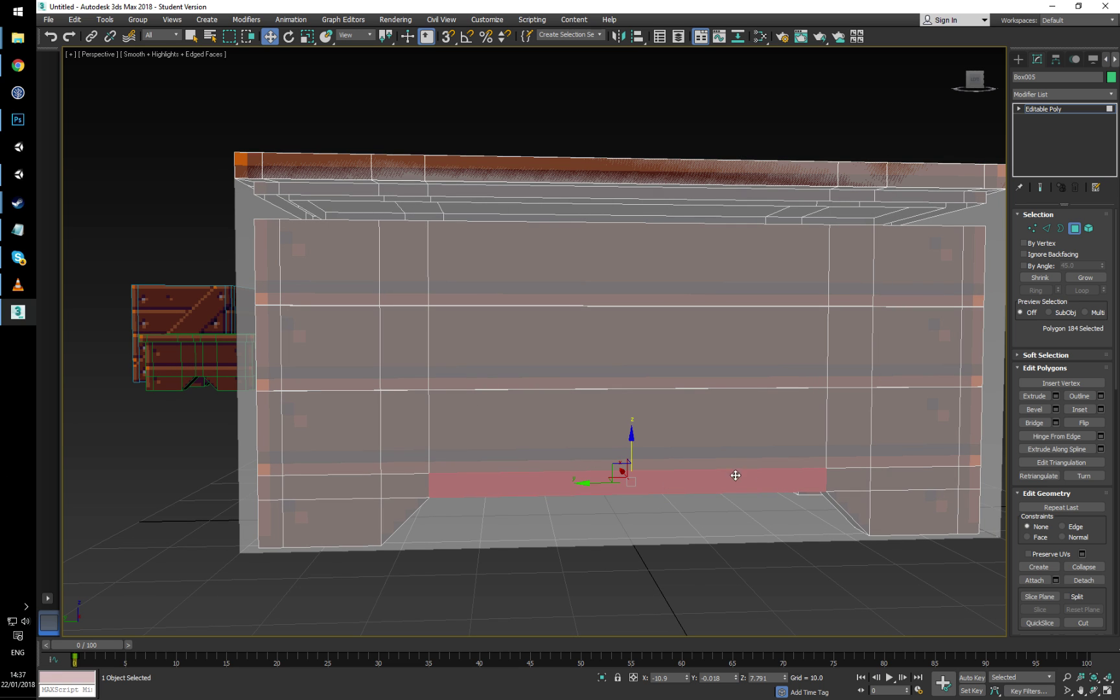
pyautogui.keyDown('shift'); pyautogui.click(833, 478); pyautogui.keyUp('shift')
pyautogui.keyDown('alt'); pyautogui.moveTo(600, 462); pyautogui.dragTo(611, 419, button='middle'); pyautogui.keyUp('alt')
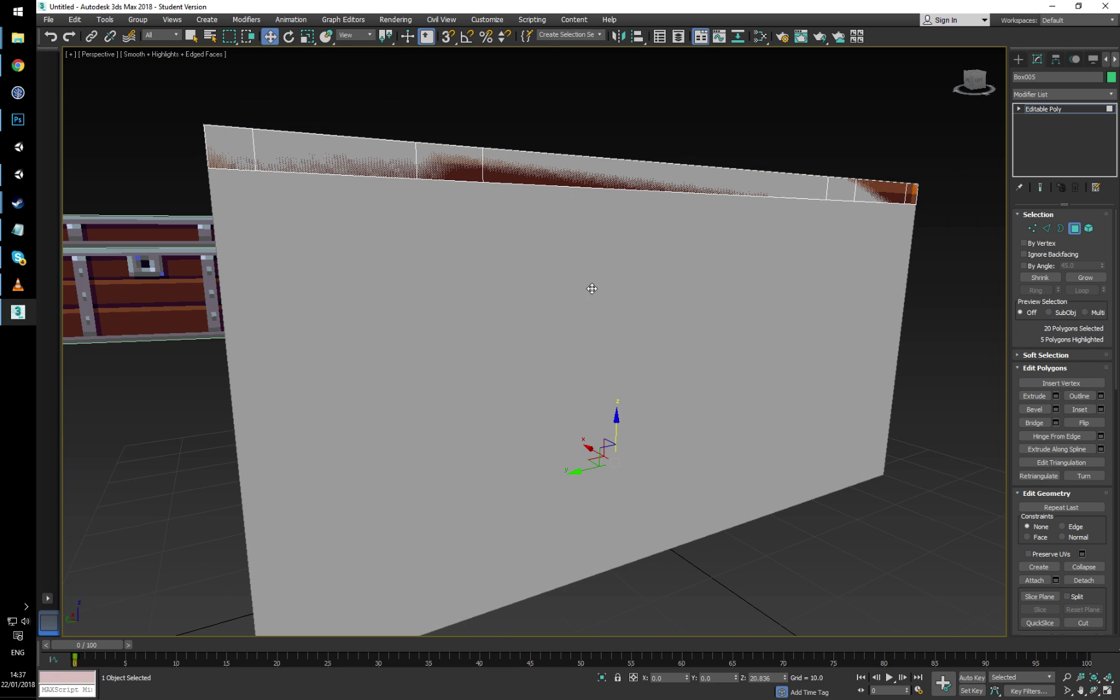
pyautogui.keyDown('shift'); pyautogui.moveTo(592, 288); pyautogui.dragTo(599, 303); pyautogui.keyUp('shift')
pyautogui.click(623, 367)
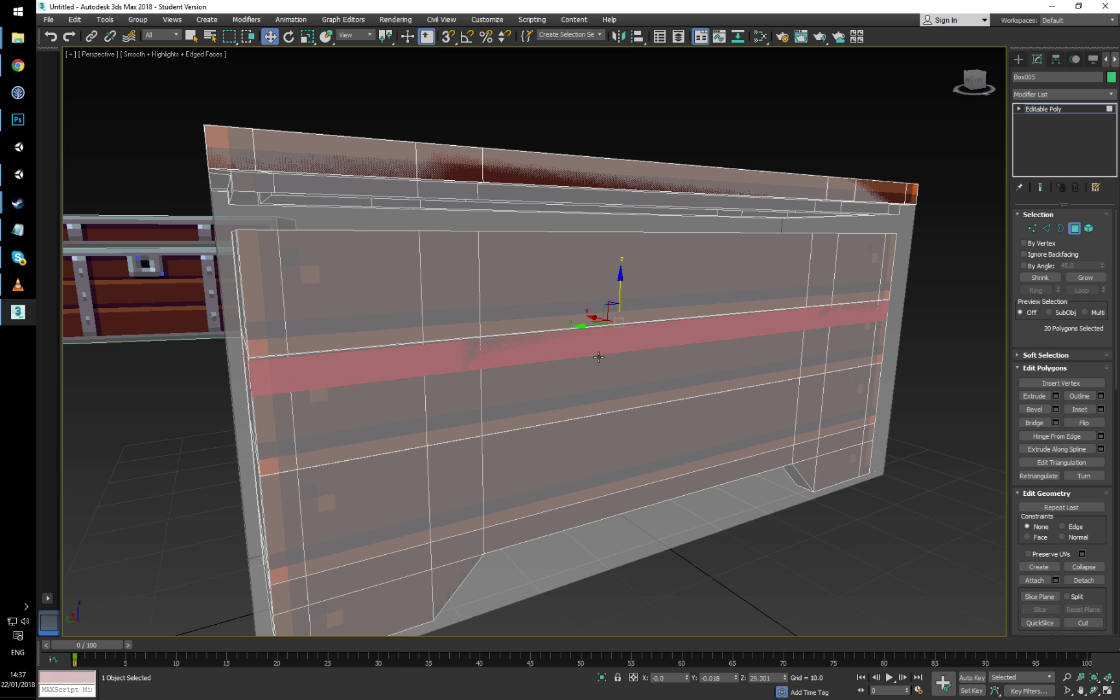
# Step: Move the cloned narrow strip up 14.375 units along Z to fill the gap beneath the tabletop, and clear the selection
pyautogui.moveTo(618, 284); pyautogui.dragTo(610, 183)
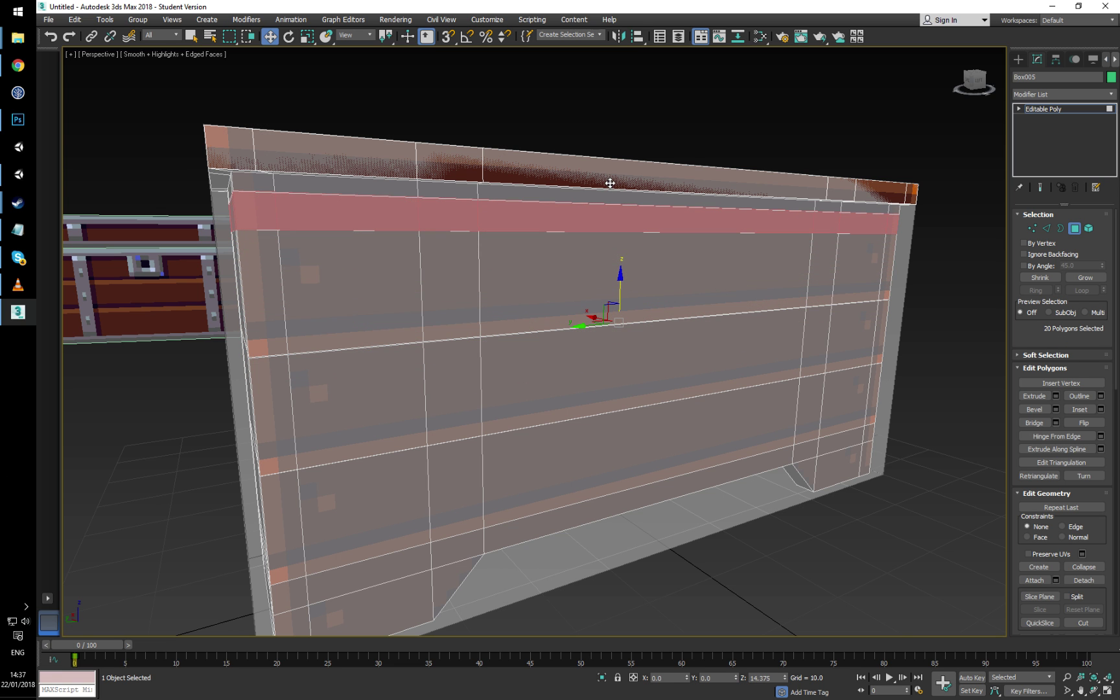
pyautogui.keyDown('alt'); pyautogui.moveTo(609, 183); pyautogui.dragTo(518, 202, button='middle'); pyautogui.keyUp('alt')
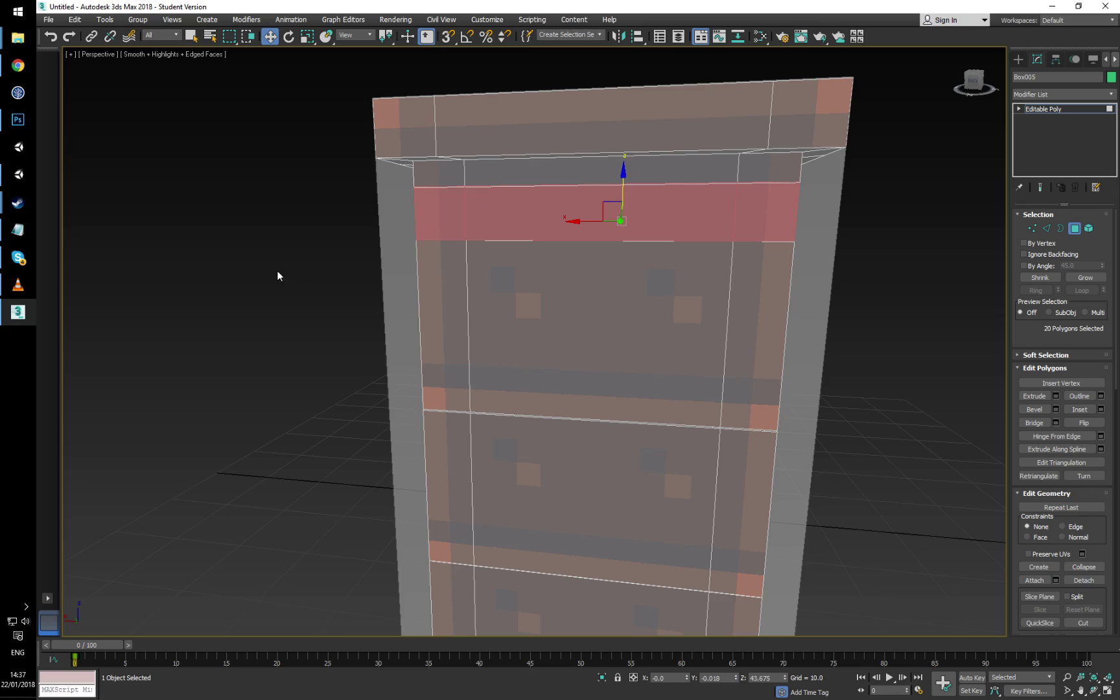
pyautogui.click(305, 283)
pyautogui.keyDown('alt'); pyautogui.moveTo(305, 284); pyautogui.dragTo(550, 388, button='middle'); pyautogui.keyUp('alt')
pyautogui.scroll(-2, 435, 278)
pyautogui.keyDown('alt'); pyautogui.moveTo(472, 284); pyautogui.dragTo(535, 289, button='middle'); pyautogui.keyUp('alt')
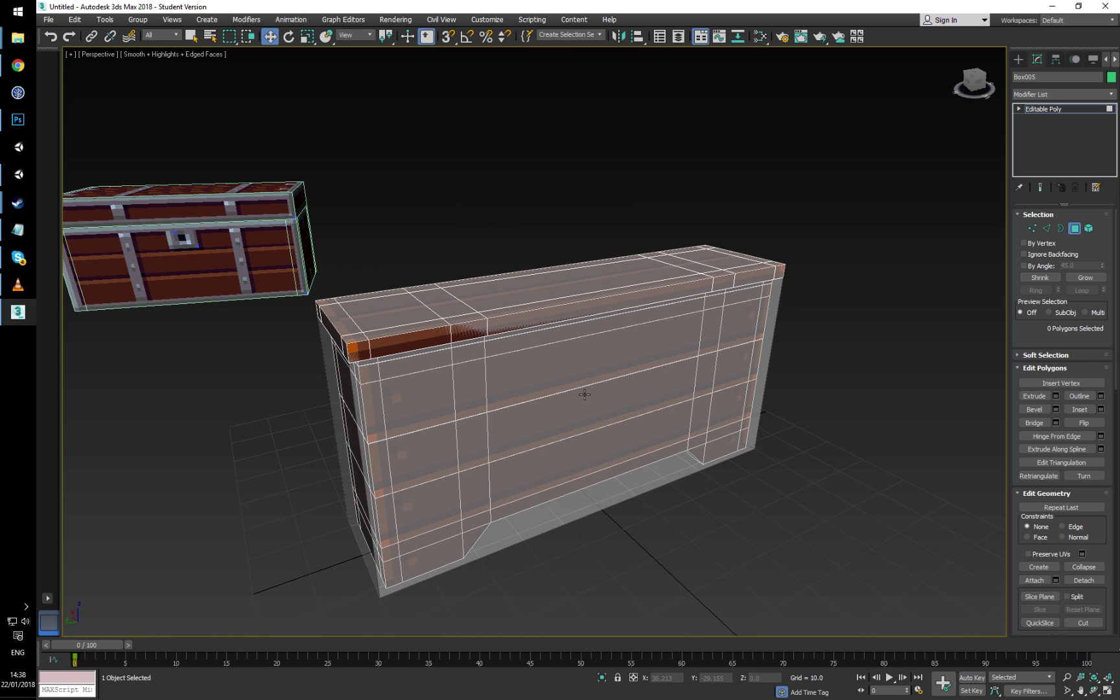
# Step: Check which parts of the bench are separate elements by selecting the tabletop, the upper wall and the base in turn
pyautogui.keyDown('alt'); pyautogui.moveTo(585, 394); pyautogui.dragTo(619, 367, button='middle'); pyautogui.keyUp('alt')
pyautogui.click(1089, 229)
pyautogui.click(633, 288)
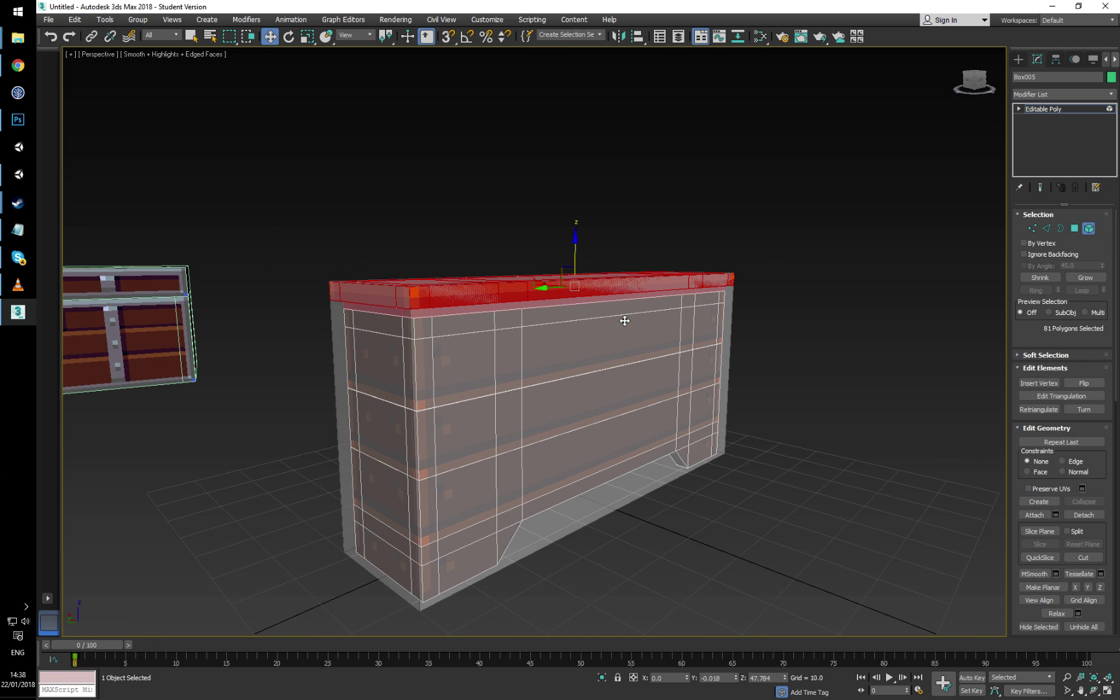
pyautogui.click(623, 322)
pyautogui.click(627, 431)
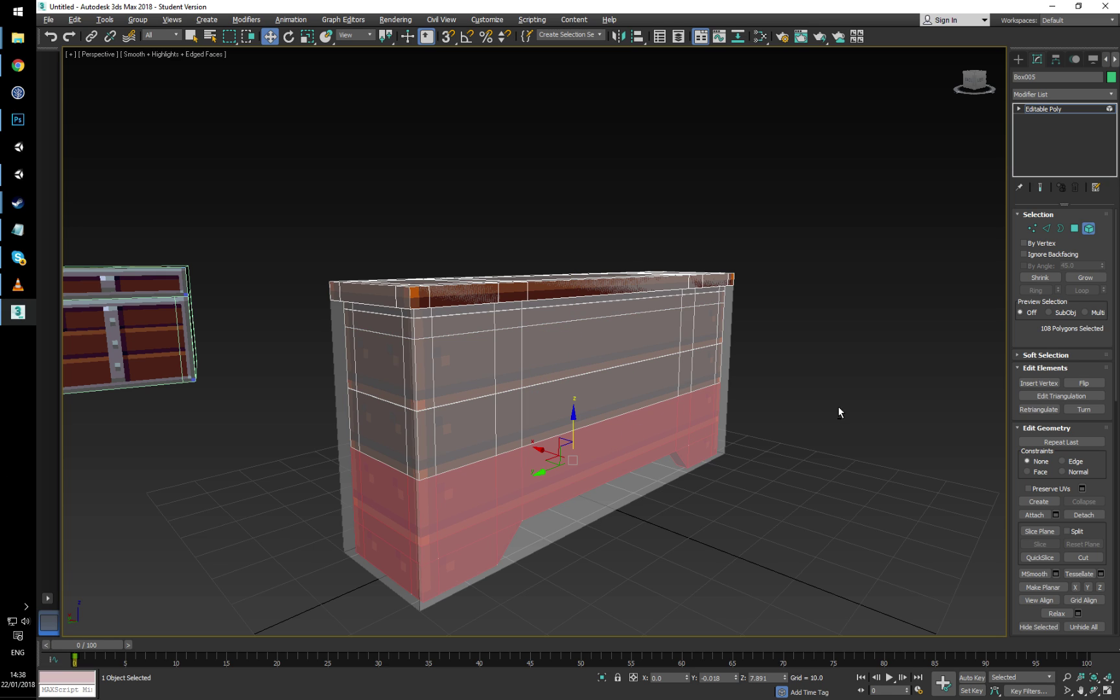
# Step: Weld all the bench's vertices with a threshold of about 1.3 to join the stacked pieces
pyautogui.click(1037, 229)
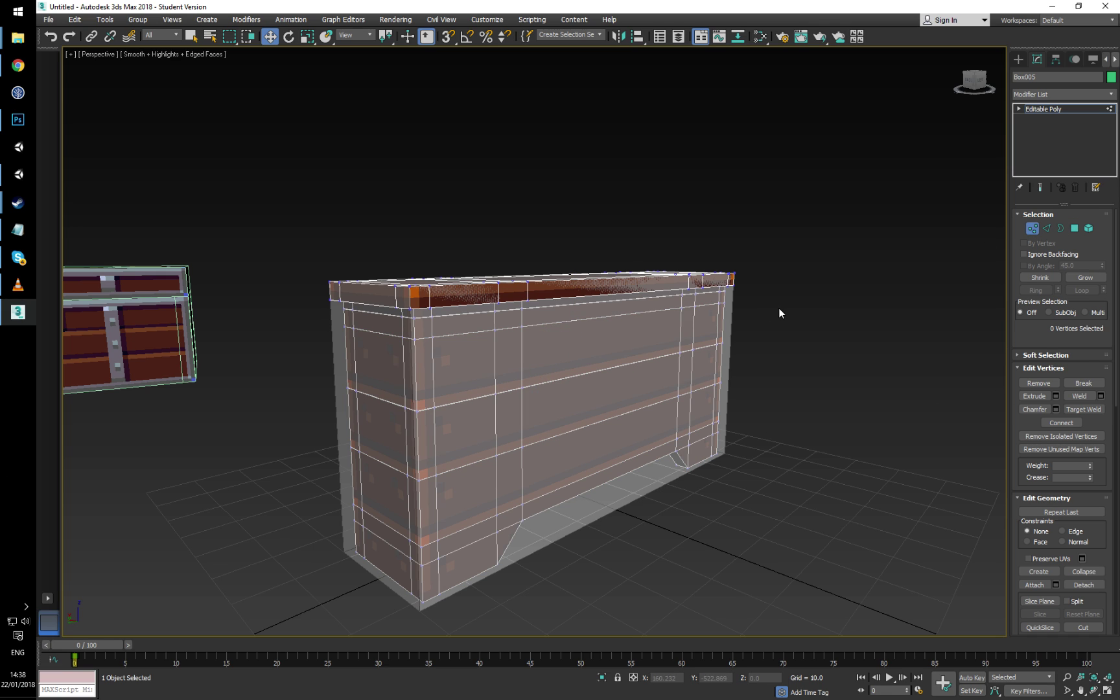
pyautogui.click(1100, 397)
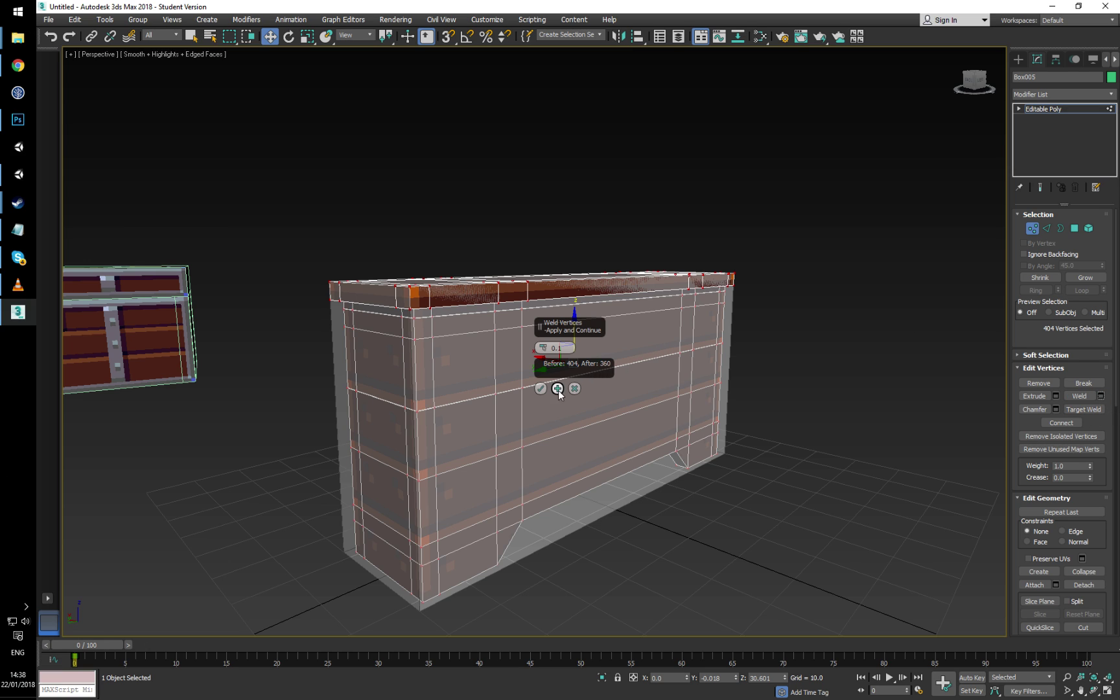
pyautogui.moveTo(541, 346); pyautogui.dragTo(541, 345)
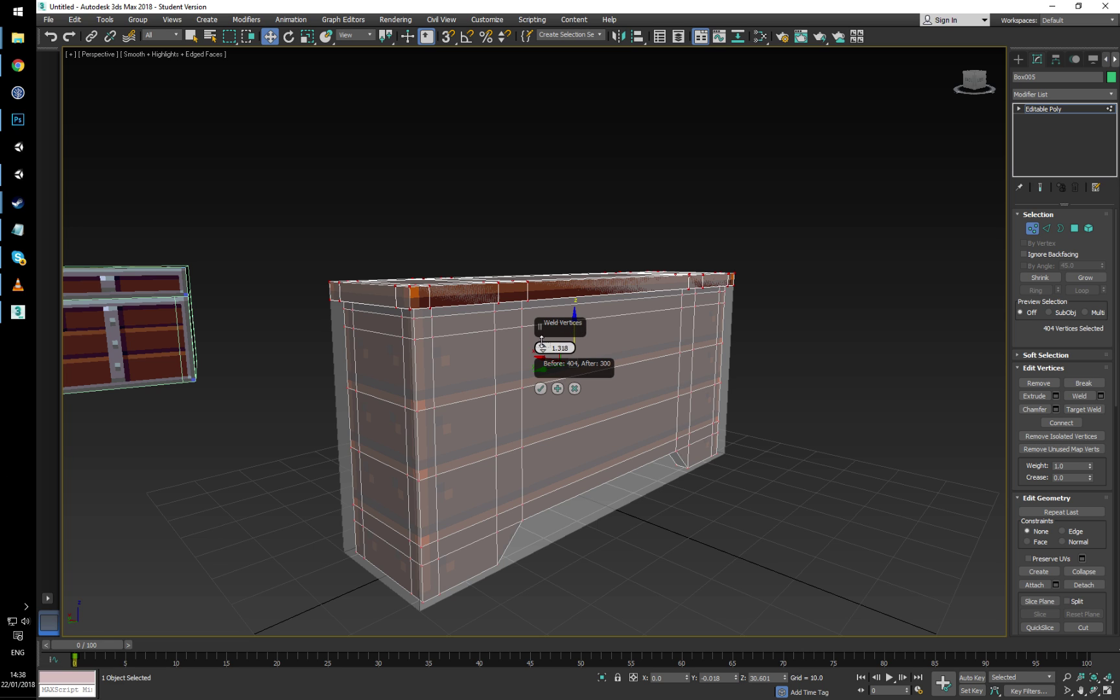
pyautogui.moveTo(541, 340); pyautogui.dragTo(547, 339)
pyautogui.click(540, 388)
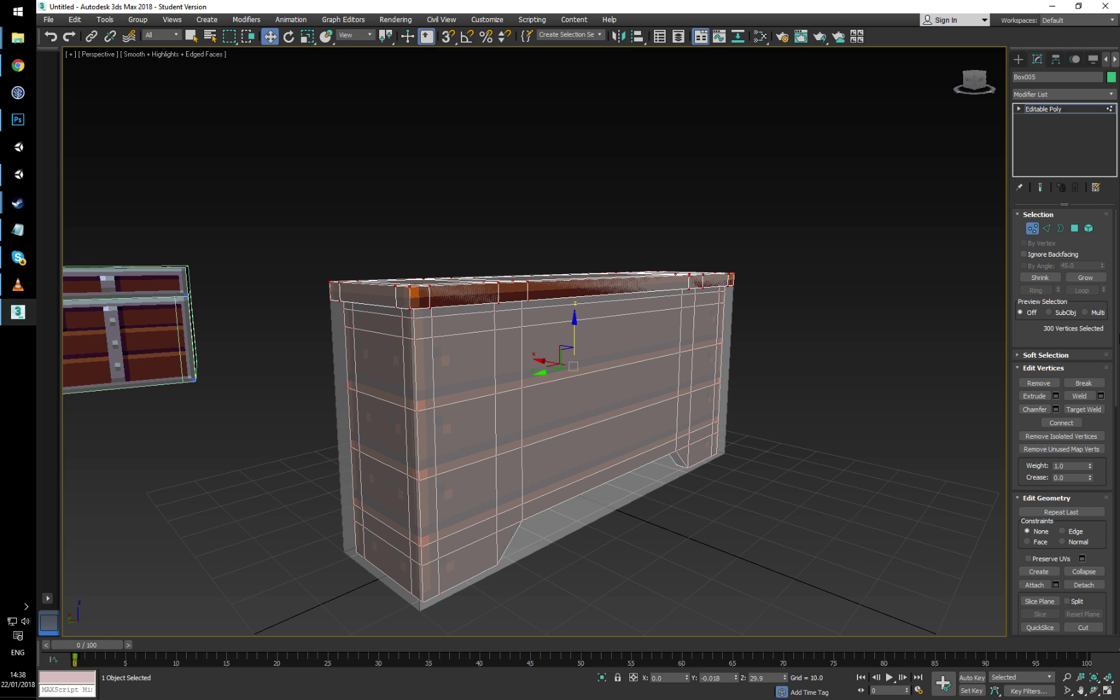
# Step: Check the weld by selecting the bench at element level, clear the selection, and examine the inside corner beneath the tabletop
pyautogui.click(1088, 234)
pyautogui.click(579, 297)
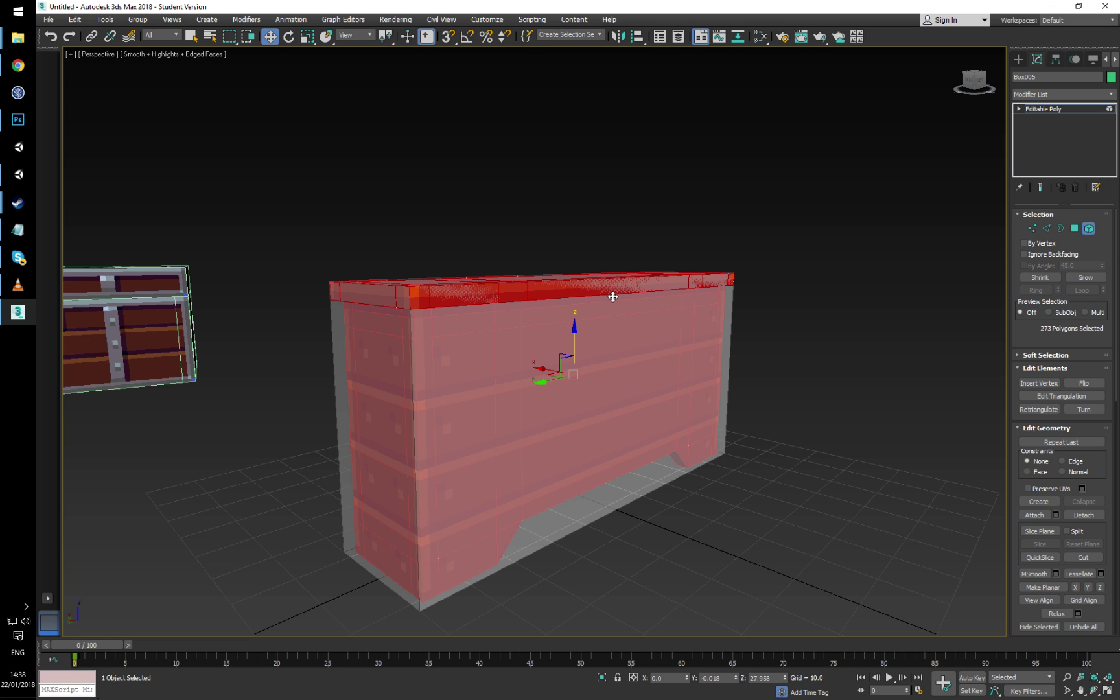
pyautogui.keyDown('alt'); pyautogui.moveTo(499, 378); pyautogui.dragTo(672, 377, button='middle'); pyautogui.keyUp('alt')
pyautogui.click(879, 504)
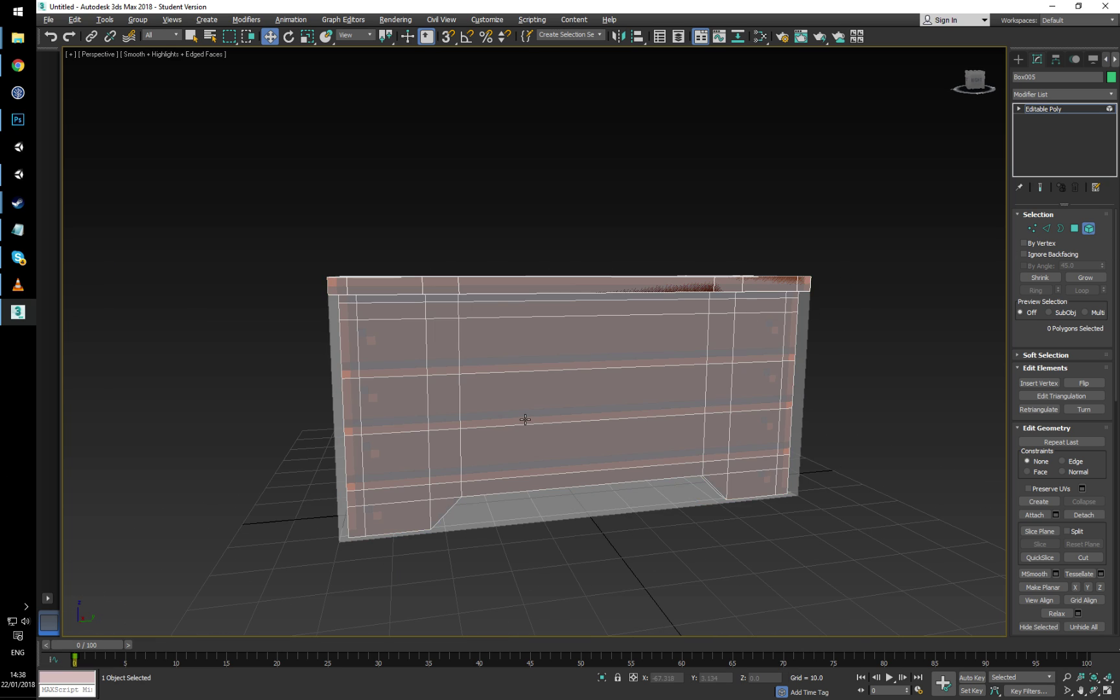
pyautogui.keyDown('alt'); pyautogui.moveTo(525, 417); pyautogui.dragTo(492, 409, button='middle'); pyautogui.keyUp('alt')
pyautogui.scroll(6, 492, 409)
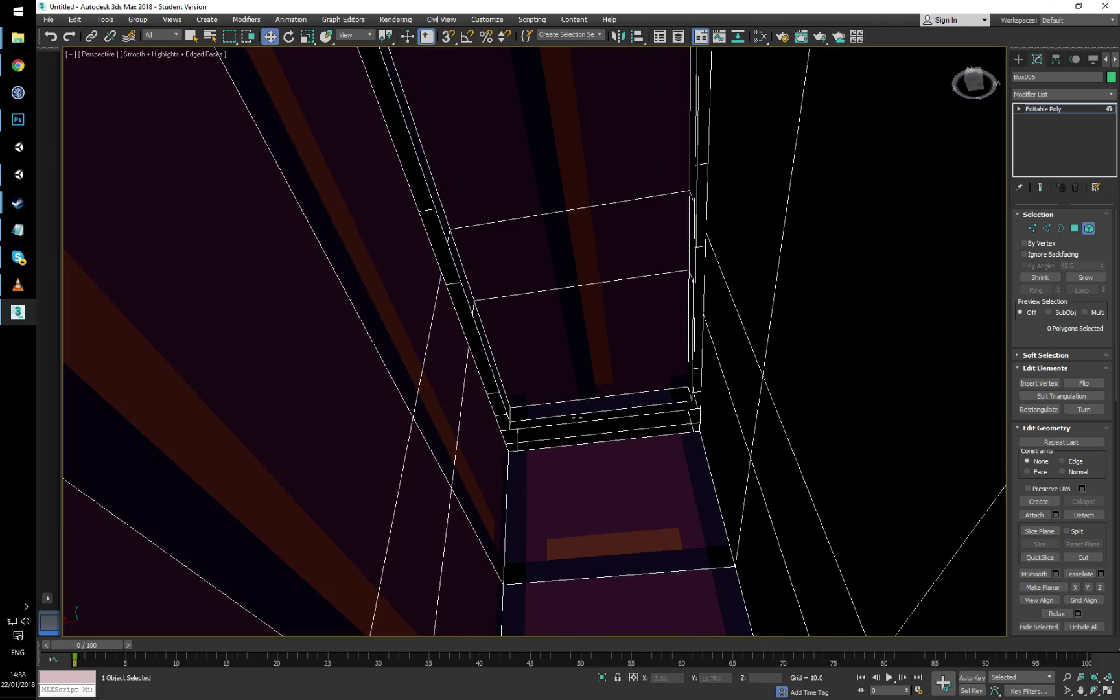
# Step: Check whether the bench's lower part and middle wall band are still separate by selecting each at element level
pyautogui.keyDown('alt'); pyautogui.moveTo(576, 417); pyautogui.dragTo(550, 314, button='middle'); pyautogui.keyUp('alt')
pyautogui.keyDown('alt'); pyautogui.moveTo(576, 381); pyautogui.dragTo(619, 400, button='middle'); pyautogui.keyUp('alt')
pyautogui.hotkey('ctrl', 'a')
pyautogui.keyDown('alt'); pyautogui.click(635, 430); pyautogui.keyUp('alt')
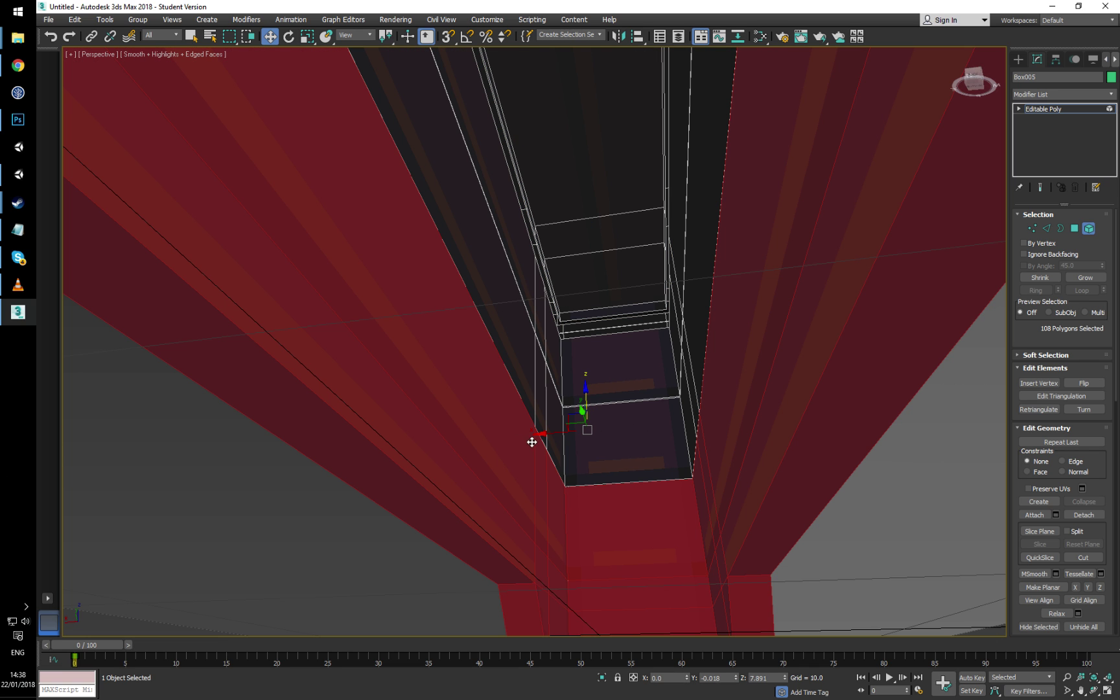
pyautogui.moveTo(531, 442)
pyautogui.keyDown('alt'); pyautogui.mouseDown(button='middle')
pyautogui.moveTo(572, 452)
pyautogui.moveTo(508, 405)
pyautogui.moveTo(532, 426)
pyautogui.mouseUp(button='middle'); pyautogui.keyUp('alt')
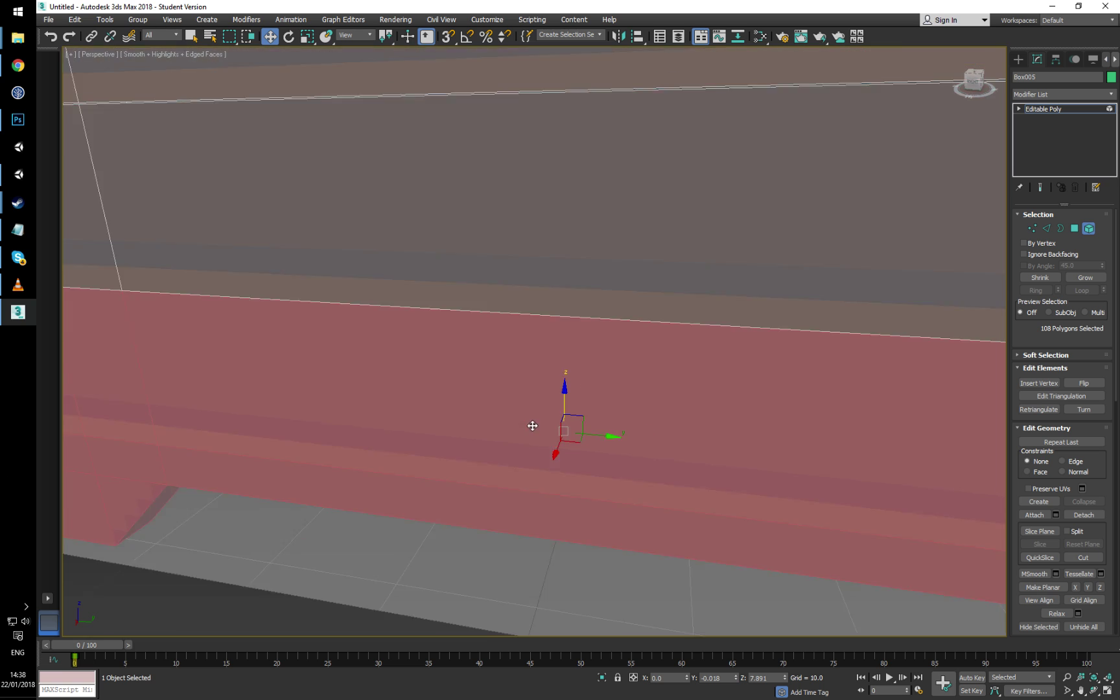
pyautogui.scroll(-5, 532, 426)
pyautogui.scroll(6, 532, 402)
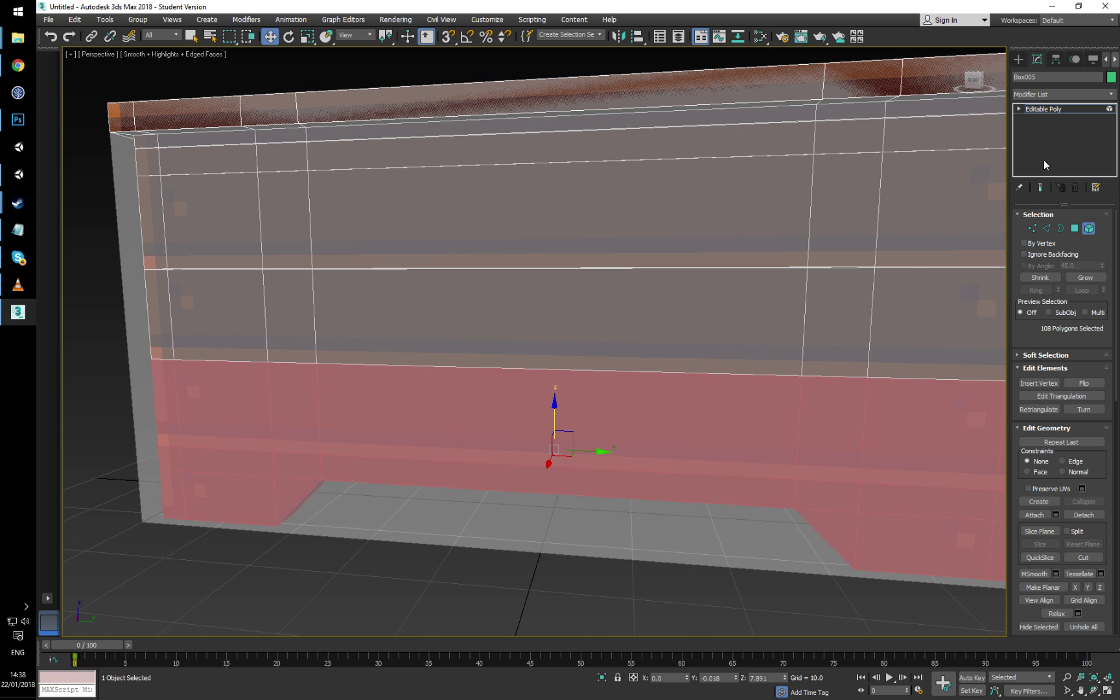
pyautogui.keyDown('alt'); pyautogui.moveTo(779, 475); pyautogui.dragTo(759, 453, button='middle'); pyautogui.keyUp('alt')
pyautogui.click(662, 319)
# Step: Select the 12 polygons of the narrow inner wall strip above the legs and clone them upward to about Z 33
pyautogui.click(1075, 229)
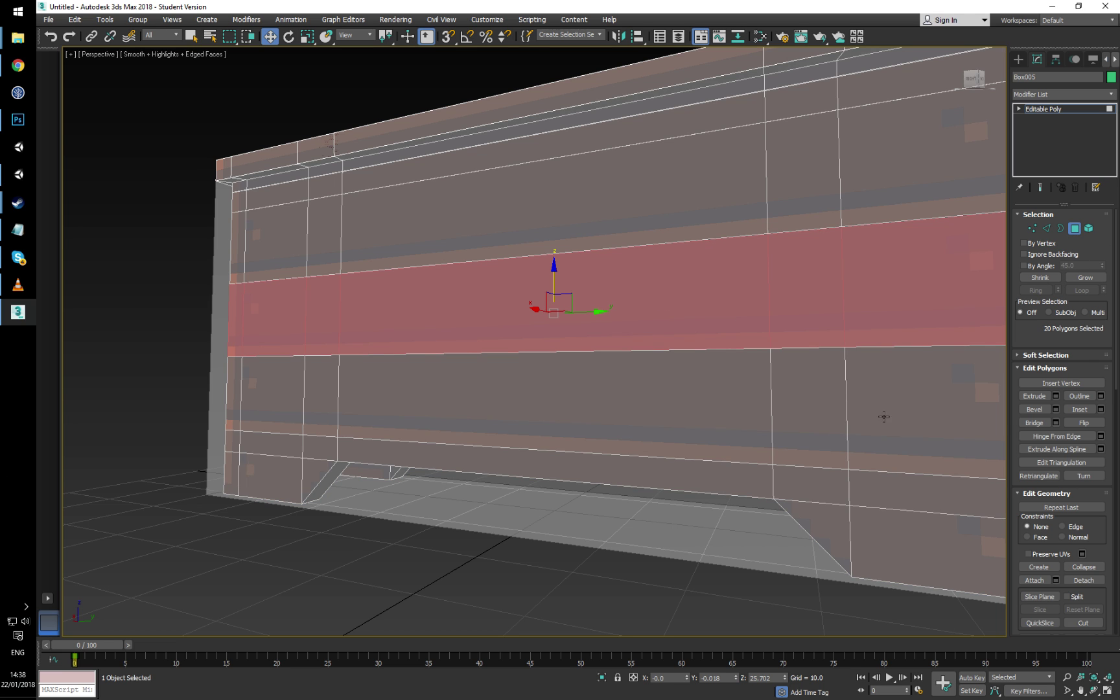
pyautogui.keyDown('alt'); pyautogui.moveTo(648, 421); pyautogui.dragTo(607, 511, button='middle'); pyautogui.keyUp('alt')
pyautogui.click(607, 511)
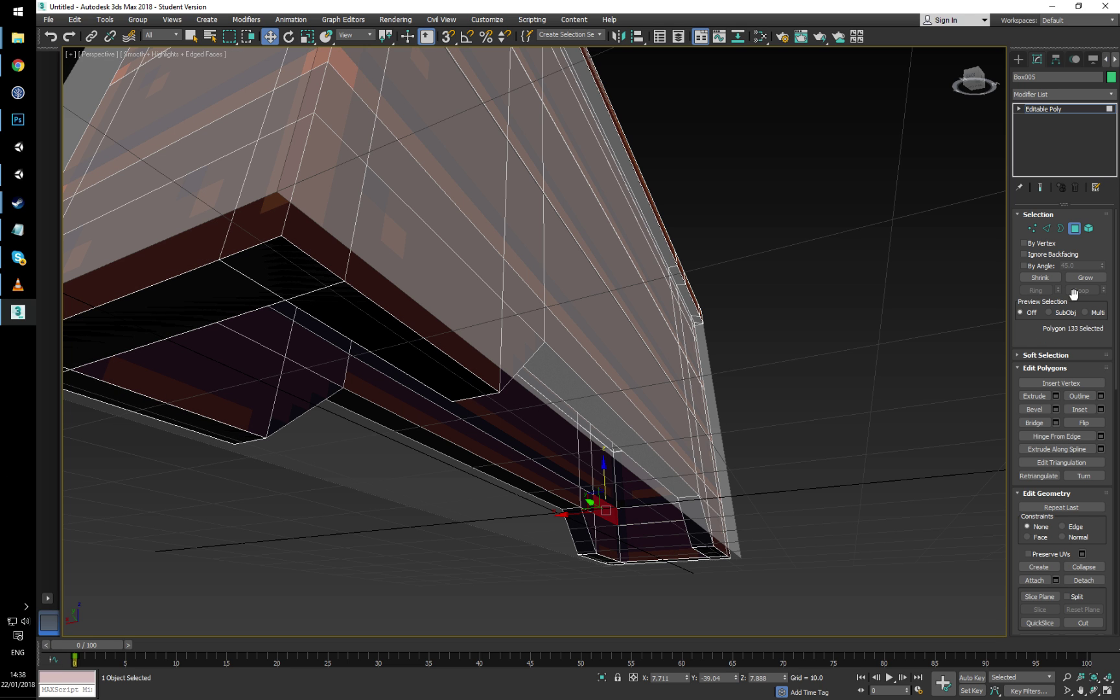
pyautogui.keyDown('ctrl'); pyautogui.click(611, 518); pyautogui.keyUp('ctrl')
pyautogui.keyDown('alt'); pyautogui.moveTo(611, 518); pyautogui.dragTo(617, 506, button='middle'); pyautogui.keyUp('alt')
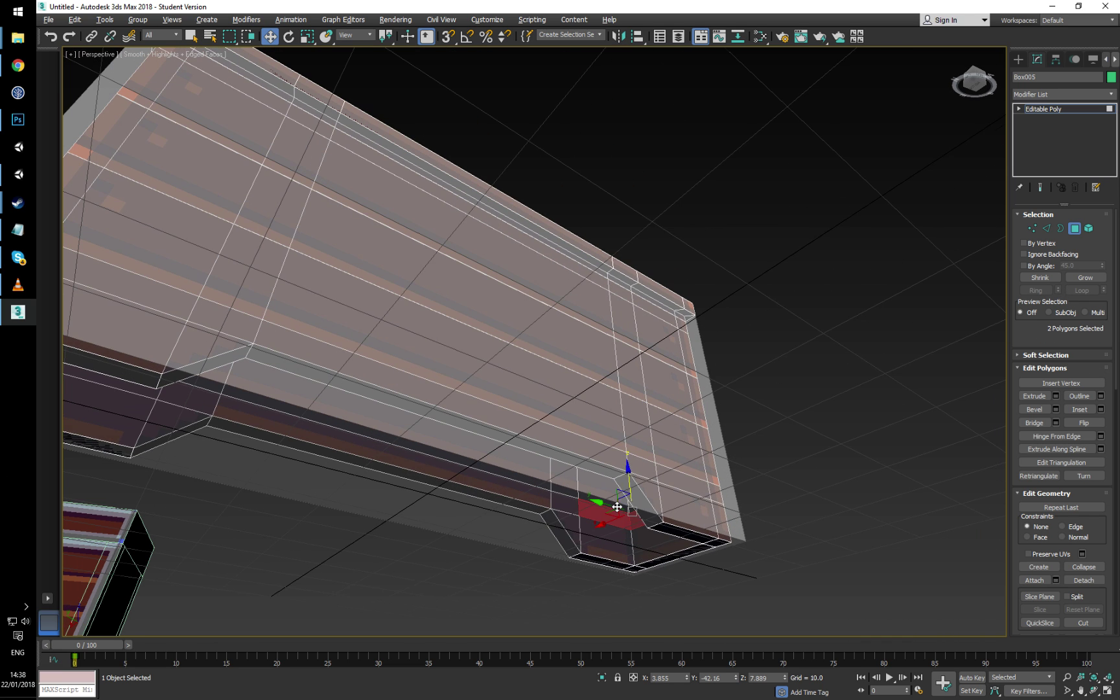
pyautogui.keyDown('ctrl'); pyautogui.click(523, 496); pyautogui.keyUp('ctrl')
pyautogui.keyDown('ctrl'); pyautogui.click(193, 400); pyautogui.keyUp('ctrl')
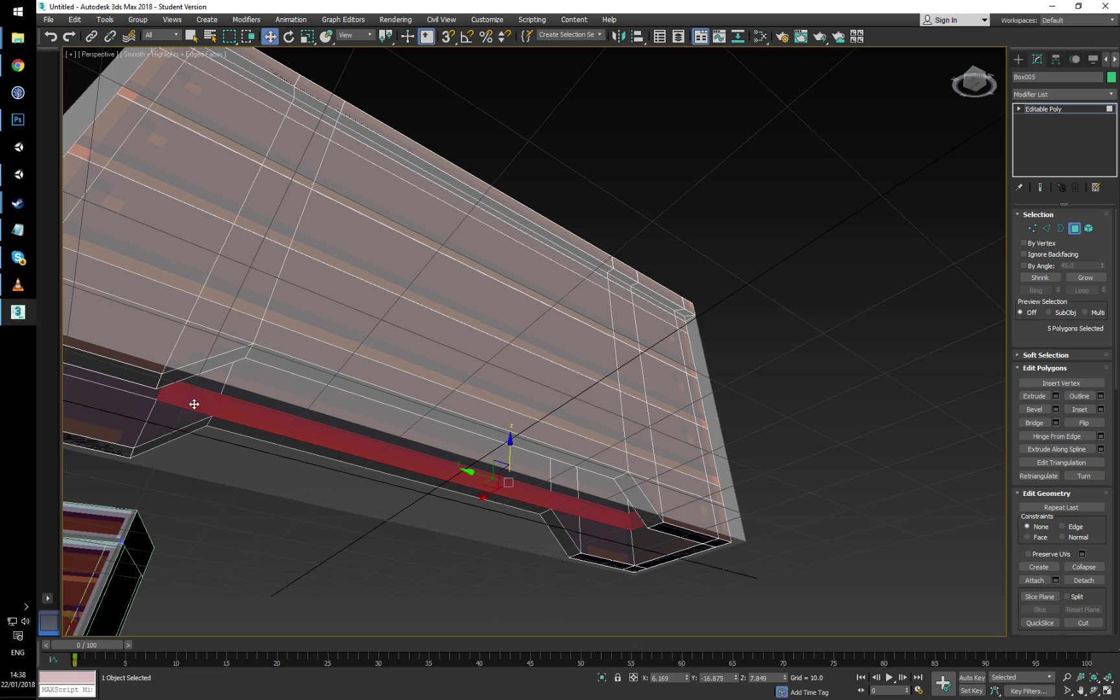
pyautogui.keyDown('alt'); pyautogui.moveTo(193, 399); pyautogui.dragTo(272, 482, button='middle'); pyautogui.keyUp('alt')
pyautogui.keyDown('ctrl'); pyautogui.click(252, 569); pyautogui.keyUp('ctrl')
pyautogui.keyDown('ctrl'); pyautogui.click(224, 561); pyautogui.keyUp('ctrl')
pyautogui.keyDown('alt'); pyautogui.moveTo(223, 562); pyautogui.dragTo(320, 584, button='middle'); pyautogui.keyUp('alt')
pyautogui.keyDown('ctrl'); pyautogui.click(386, 568); pyautogui.keyUp('ctrl')
pyautogui.keyDown('ctrl'); pyautogui.click(381, 556); pyautogui.keyUp('ctrl')
pyautogui.keyDown('ctrl'); pyautogui.click(366, 537); pyautogui.keyUp('ctrl')
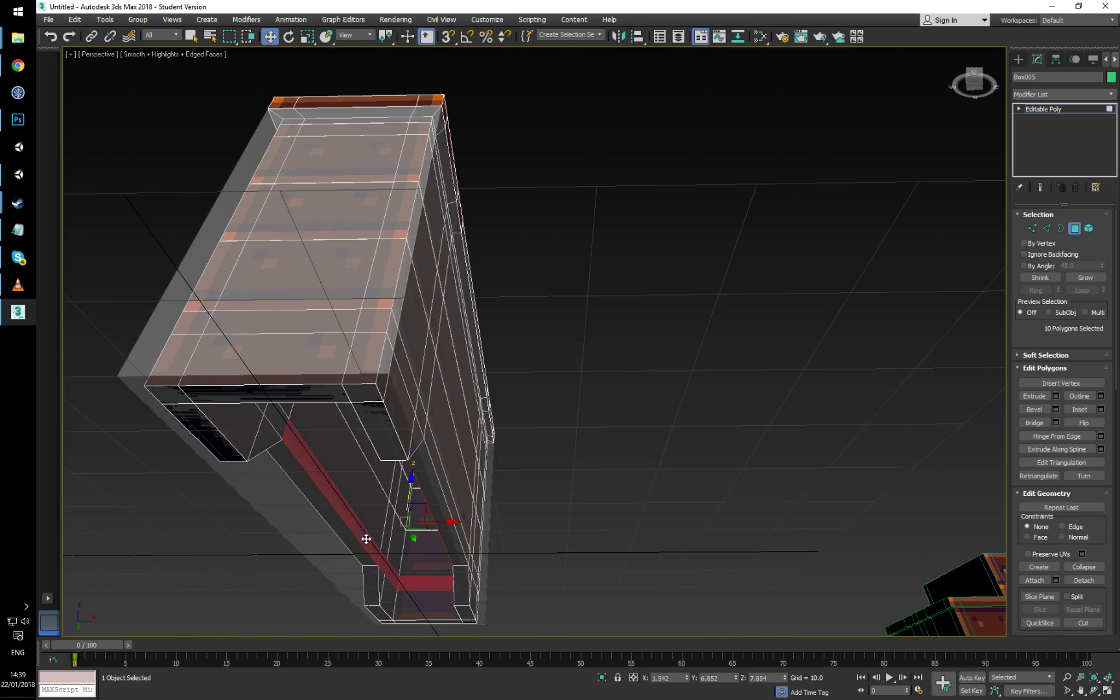
pyautogui.keyDown('alt'); pyautogui.moveTo(366, 538); pyautogui.dragTo(380, 484, button='middle'); pyautogui.keyUp('alt')
pyautogui.keyDown('ctrl'); pyautogui.click(204, 568); pyautogui.keyUp('ctrl')
pyautogui.keyDown('ctrl'); pyautogui.click(242, 567); pyautogui.keyUp('ctrl')
pyautogui.keyDown('shift'); pyautogui.moveTo(379, 503); pyautogui.dragTo(396, 396); pyautogui.keyUp('shift')
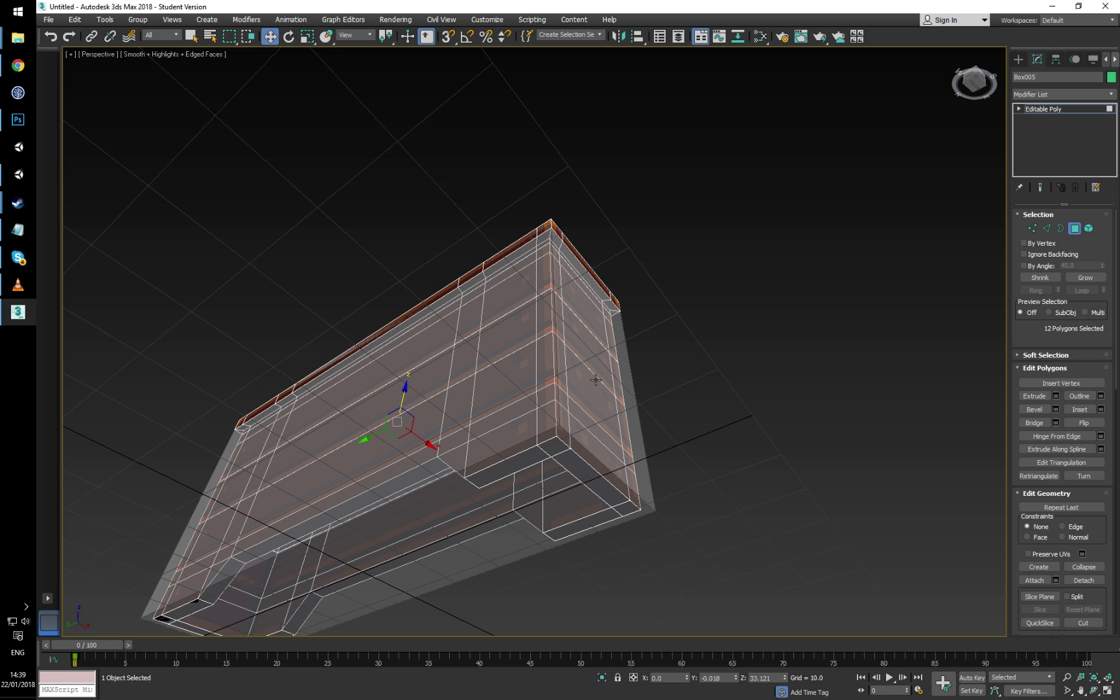
# Step: Look at the bench from the front, restore the maximised perspective view, and move in to its interior
pyautogui.press('f')
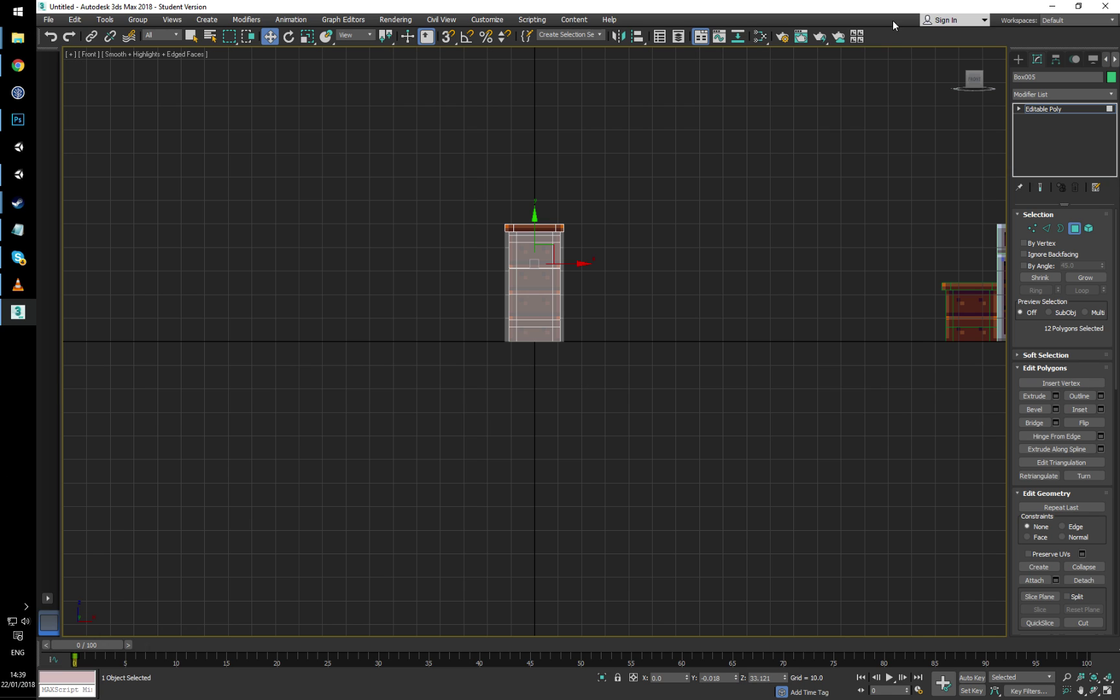
pyautogui.moveTo(966, 83)
pyautogui.click(953, 52)
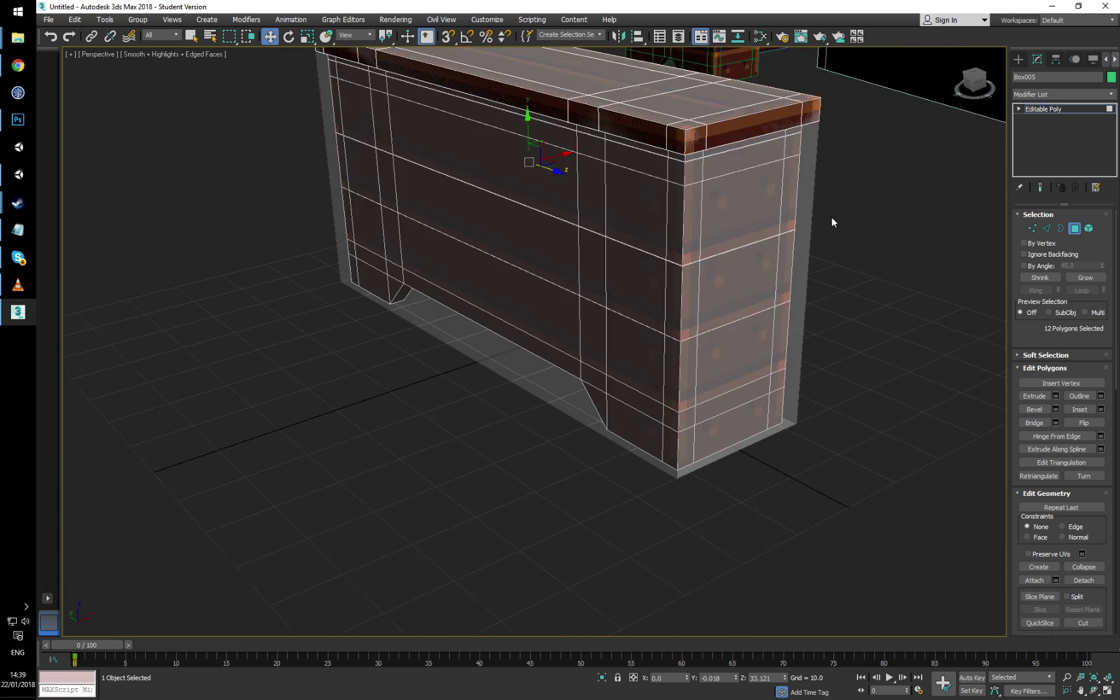
pyautogui.click(1107, 690)
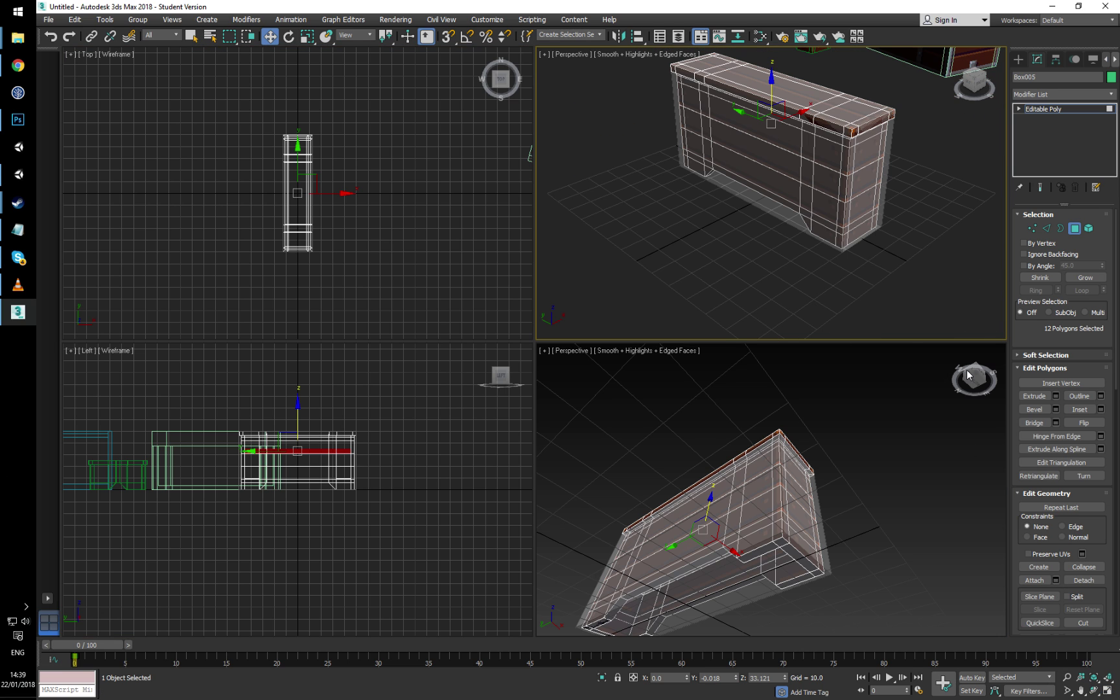
pyautogui.click(626, 350)
pyautogui.click(1107, 692)
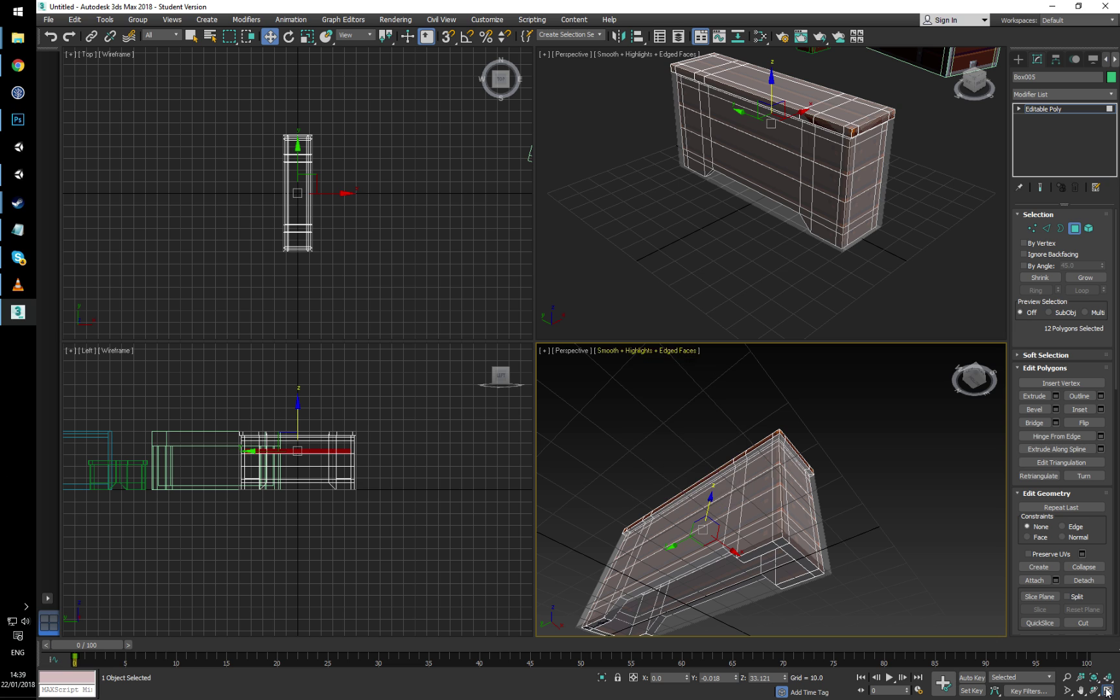
pyautogui.click(1107, 691)
pyautogui.keyDown('alt'); pyautogui.moveTo(638, 456); pyautogui.dragTo(657, 456, button='middle'); pyautogui.keyUp('alt')
pyautogui.press('z')
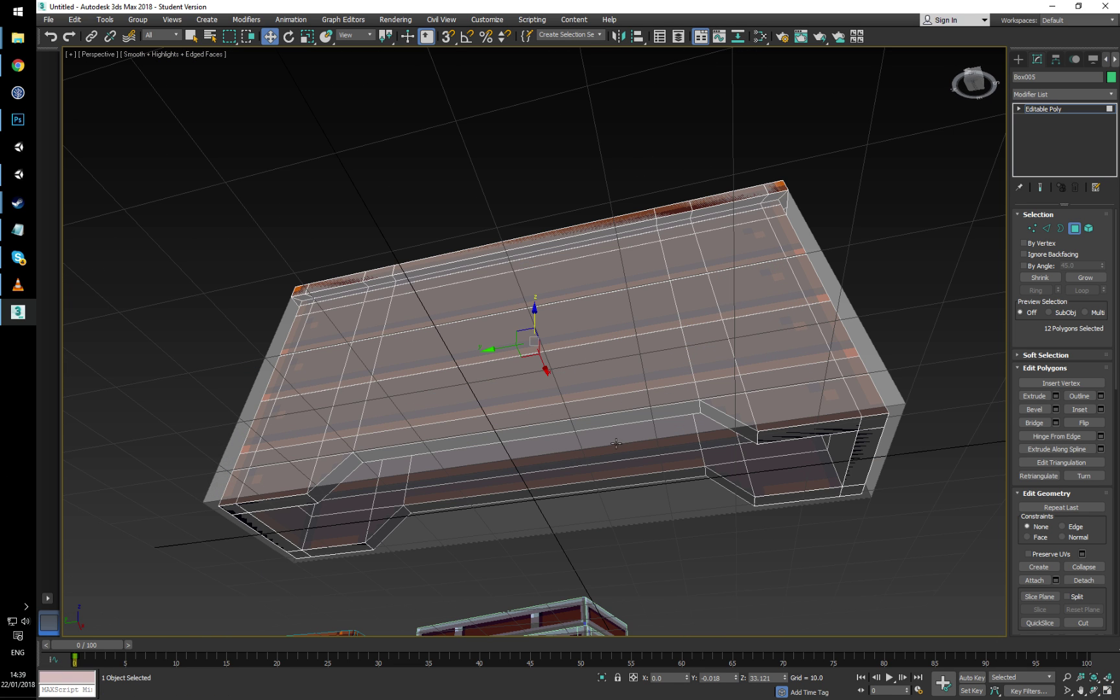
pyautogui.keyDown('alt'); pyautogui.moveTo(433, 415); pyautogui.dragTo(470, 405, button='middle'); pyautogui.keyUp('alt')
pyautogui.scroll(6, 568, 412)
pyautogui.click(448, 337)
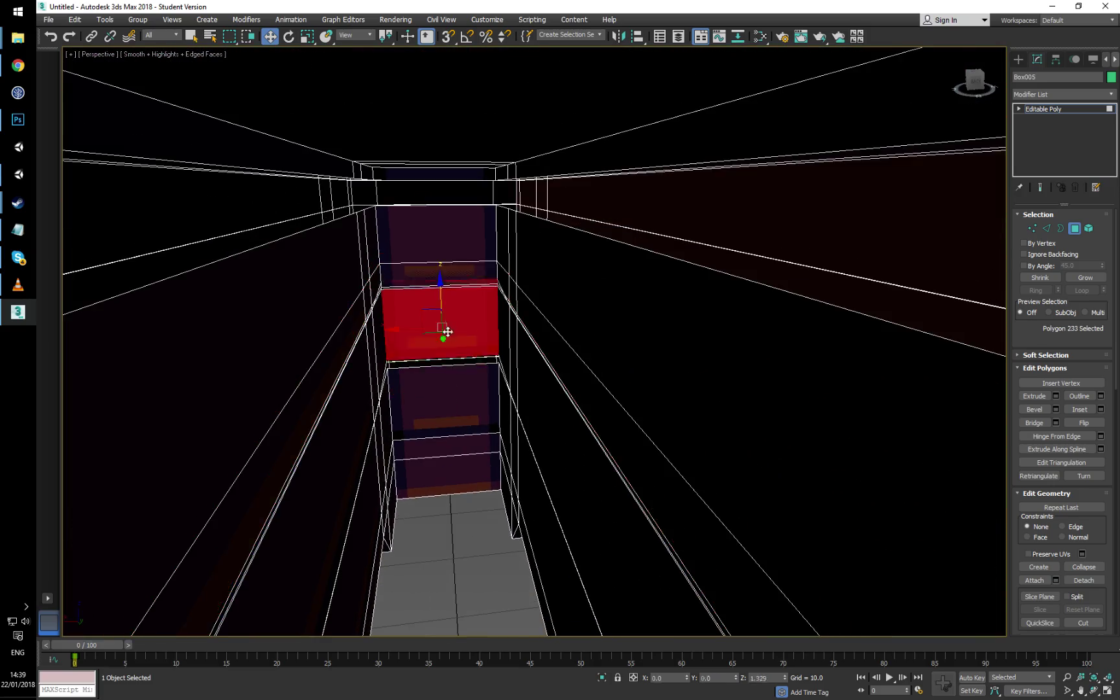
pyautogui.moveTo(446, 333); pyautogui.dragTo(440, 237)
pyautogui.hotkey('ctrl', 'z')
pyautogui.hotkey('ctrl', 'z')
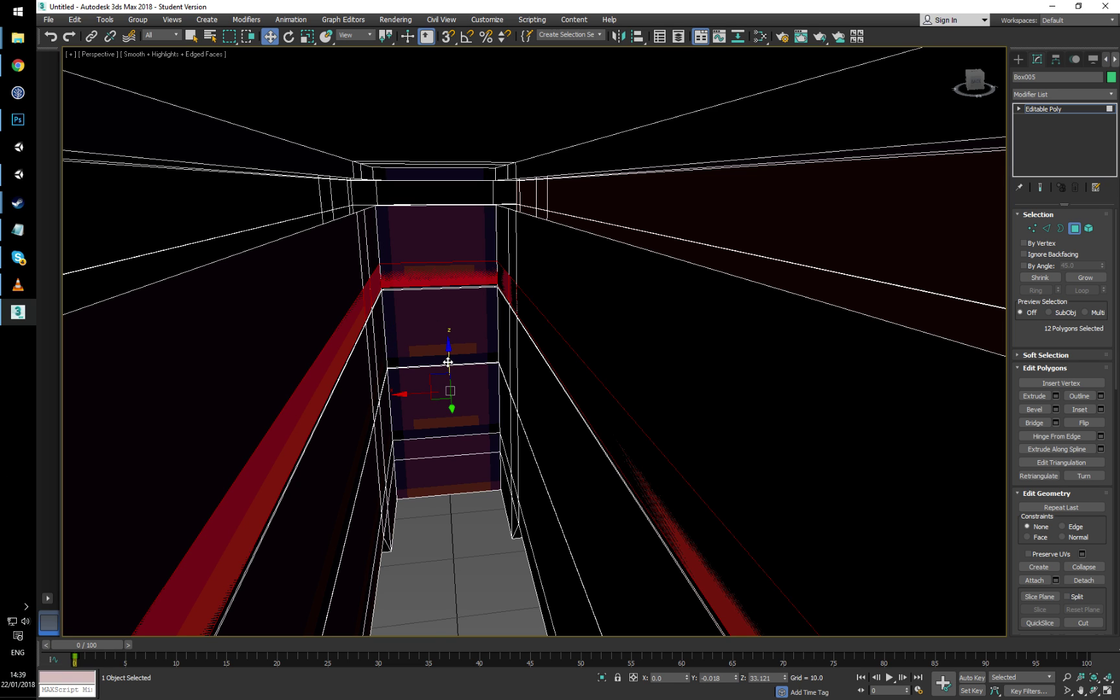
# Step: Raise the cloned inner strip along Z to just beneath the tabletop and weld all the bench's vertices with a threshold of 0.24
pyautogui.moveTo(447, 360); pyautogui.dragTo(434, 173)
pyautogui.click(1031, 228)
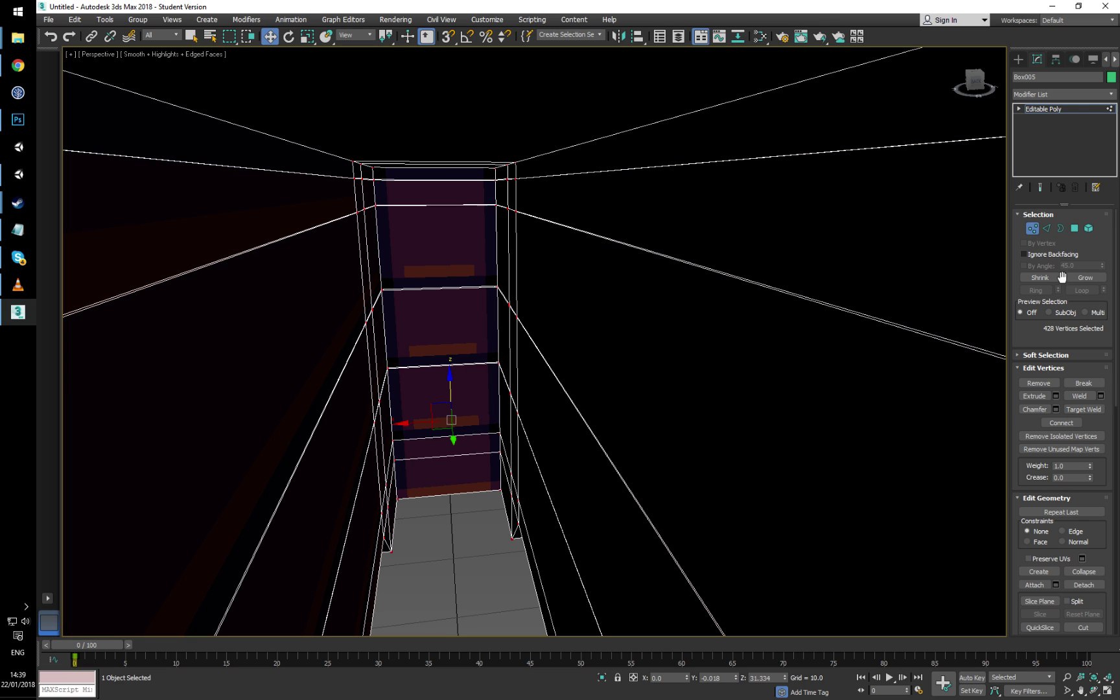
pyautogui.click(1100, 396)
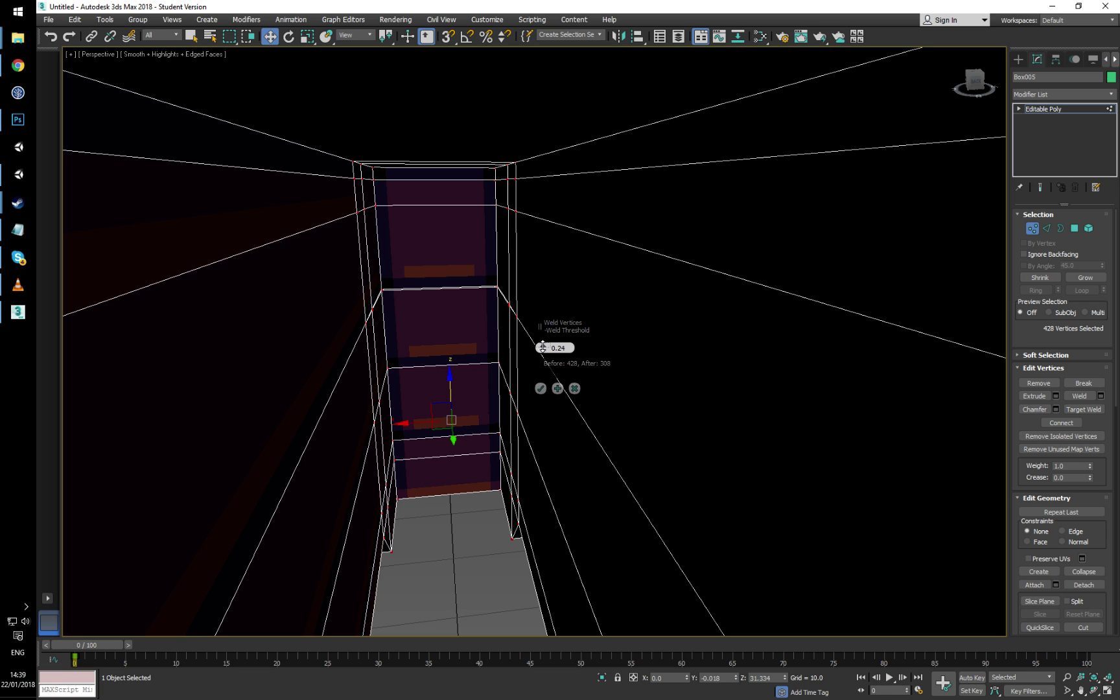
pyautogui.click(541, 388)
pyautogui.click(487, 578)
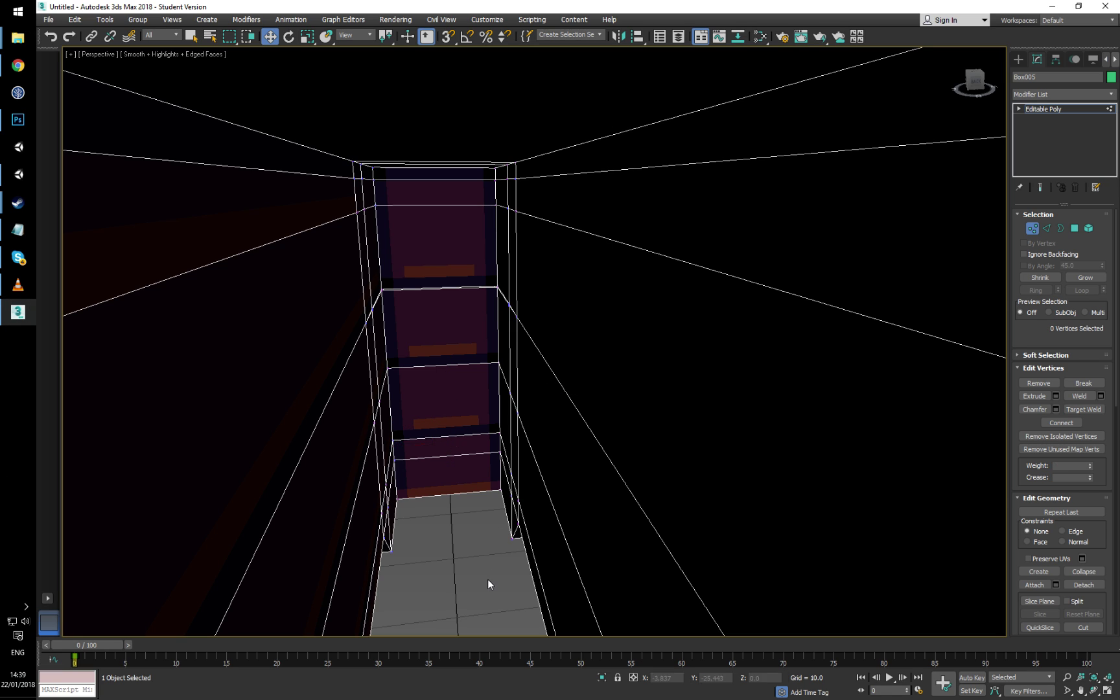
# Step: Delete the see-through guide box Box006 from the scene's object list and close the list
pyautogui.keyDown('alt'); pyautogui.moveTo(427, 541); pyautogui.dragTo(635, 50, button='middle'); pyautogui.keyUp('alt')
pyautogui.scroll(-3, 511, 512)
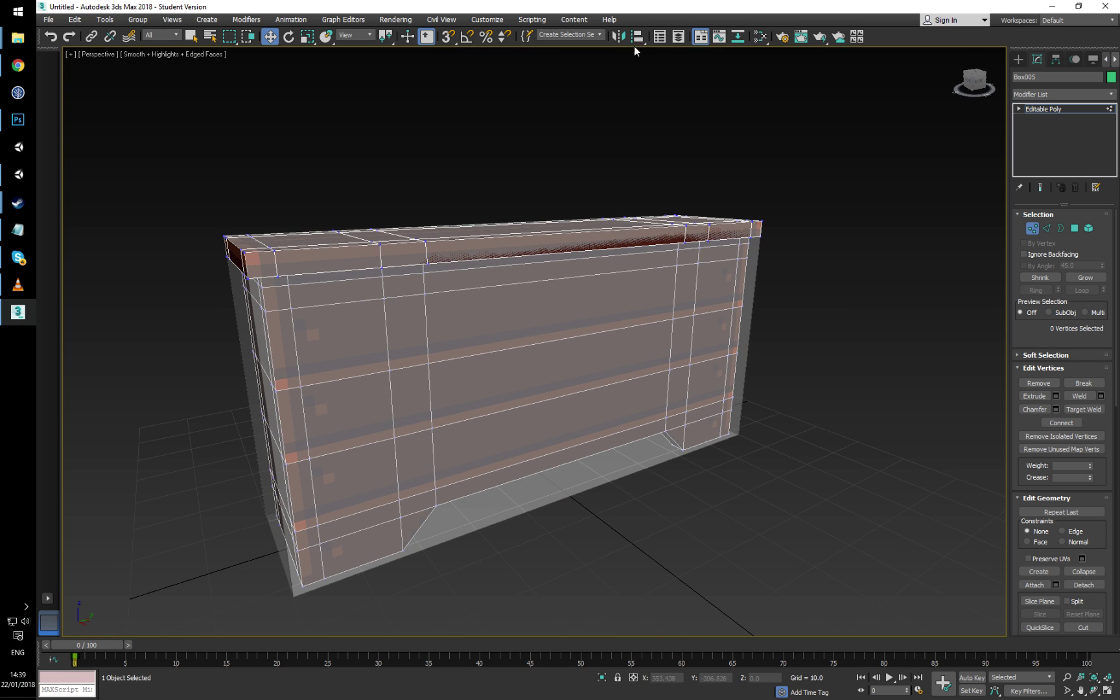
pyautogui.click(679, 38)
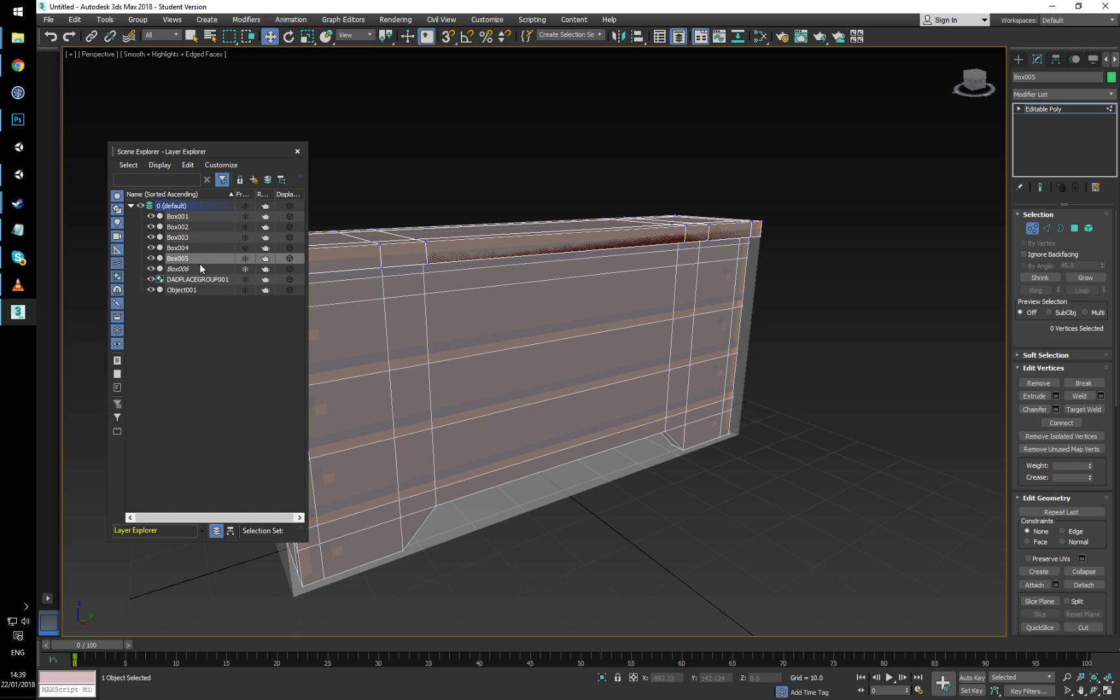
pyautogui.click(197, 272)
pyautogui.press('Delete')
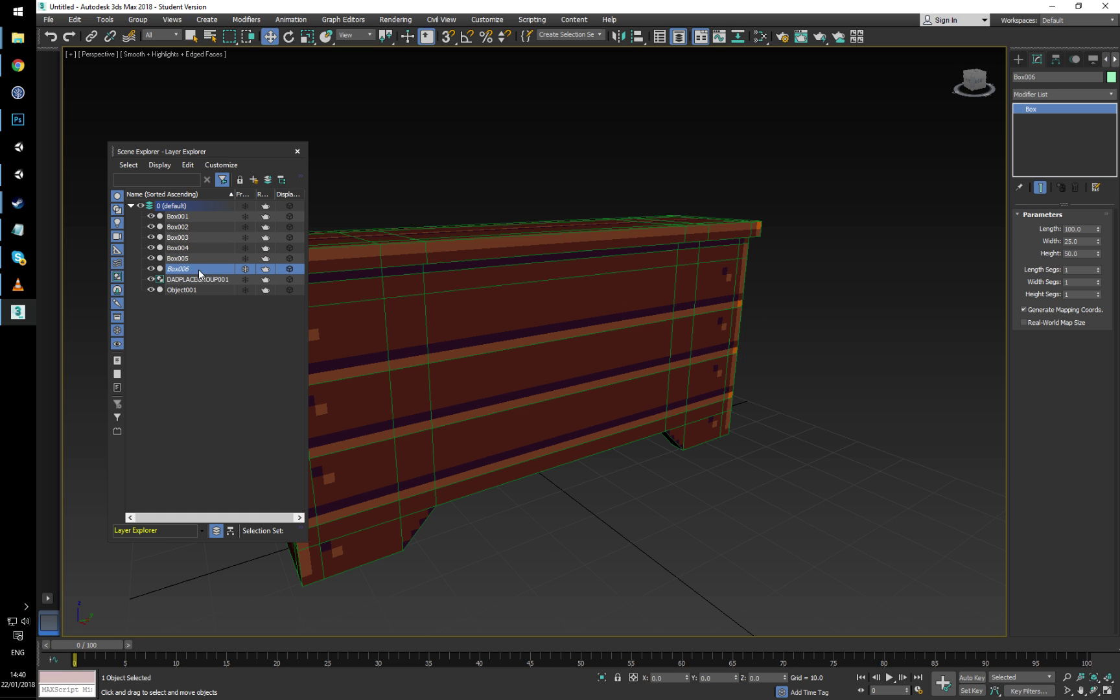
pyautogui.click(298, 151)
pyautogui.keyDown('alt'); pyautogui.moveTo(336, 257); pyautogui.dragTo(395, 295, button='middle'); pyautogui.keyUp('alt')
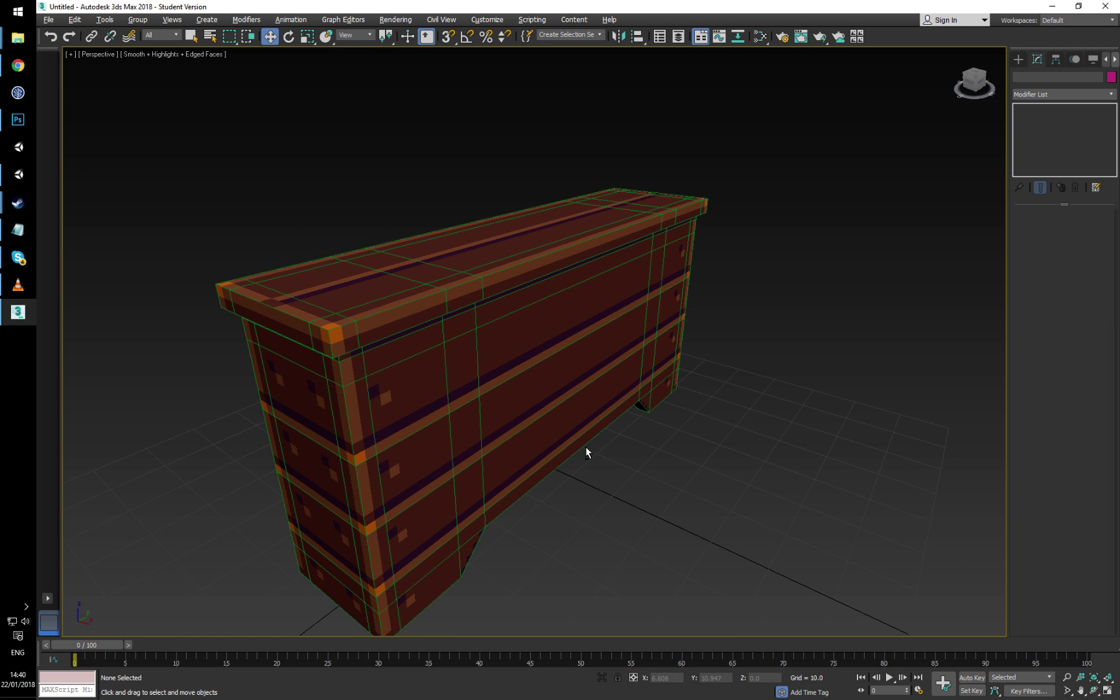
# Step: Try to select the edge loop and edge ring running from the tabletop's short end edge
pyautogui.scroll(-6, 585, 445)
pyautogui.keyDown('alt'); pyautogui.moveTo(585, 446); pyautogui.dragTo(581, 398, button='middle'); pyautogui.keyUp('alt')
pyautogui.scroll(4, 586, 399)
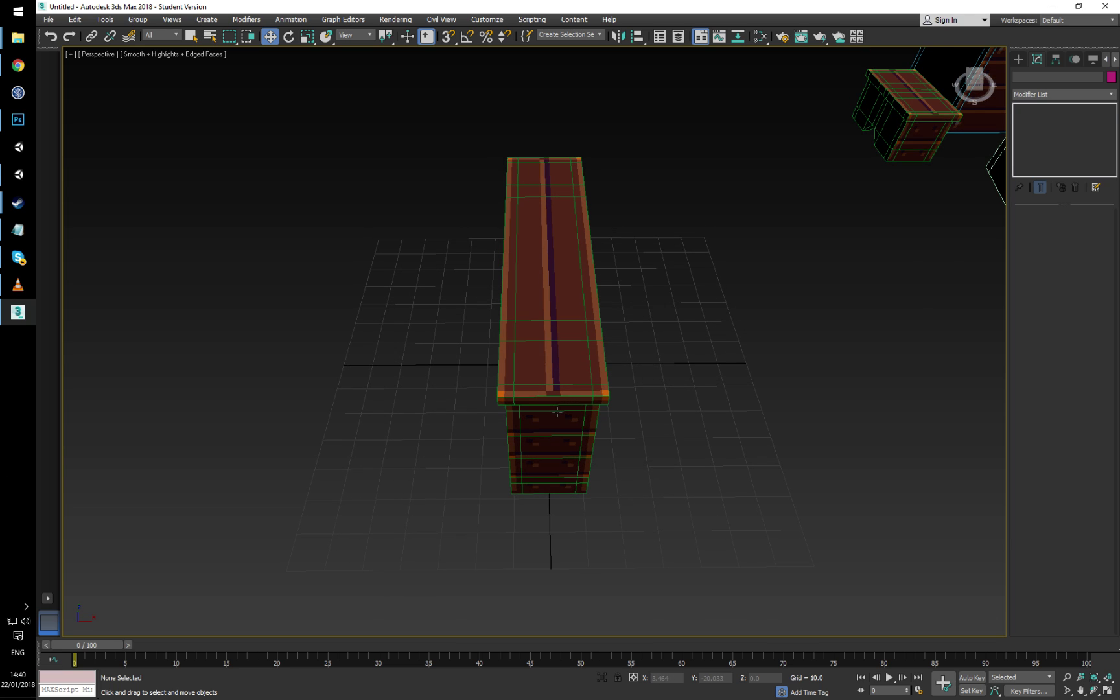
pyautogui.click(559, 412)
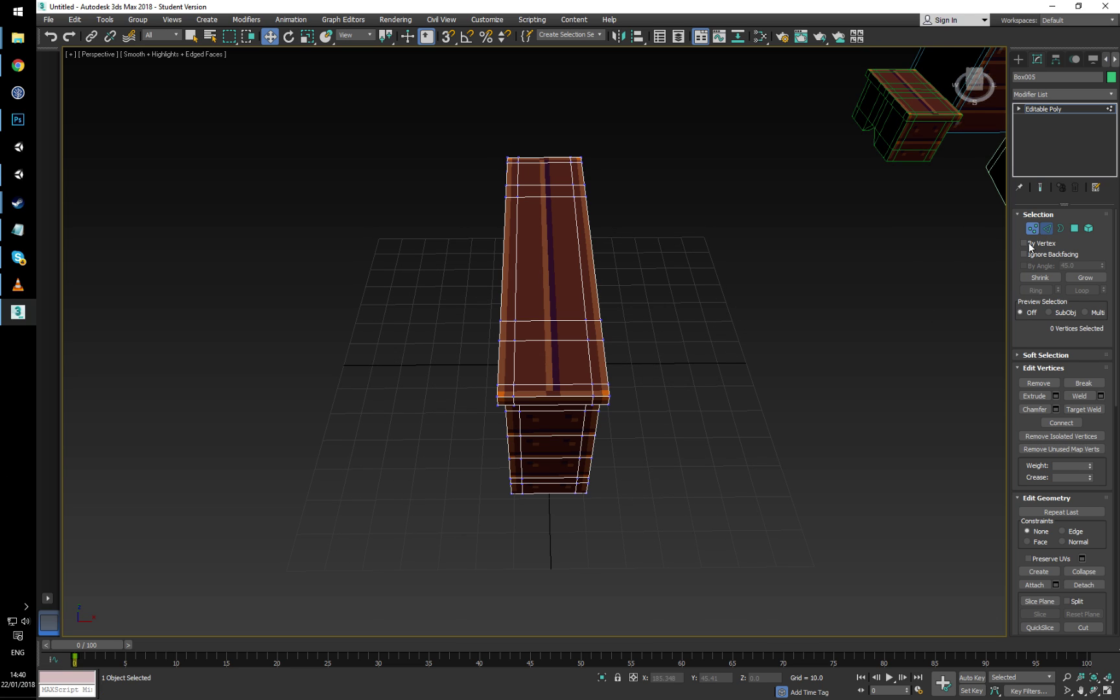
pyautogui.click(1046, 228)
pyautogui.click(562, 399)
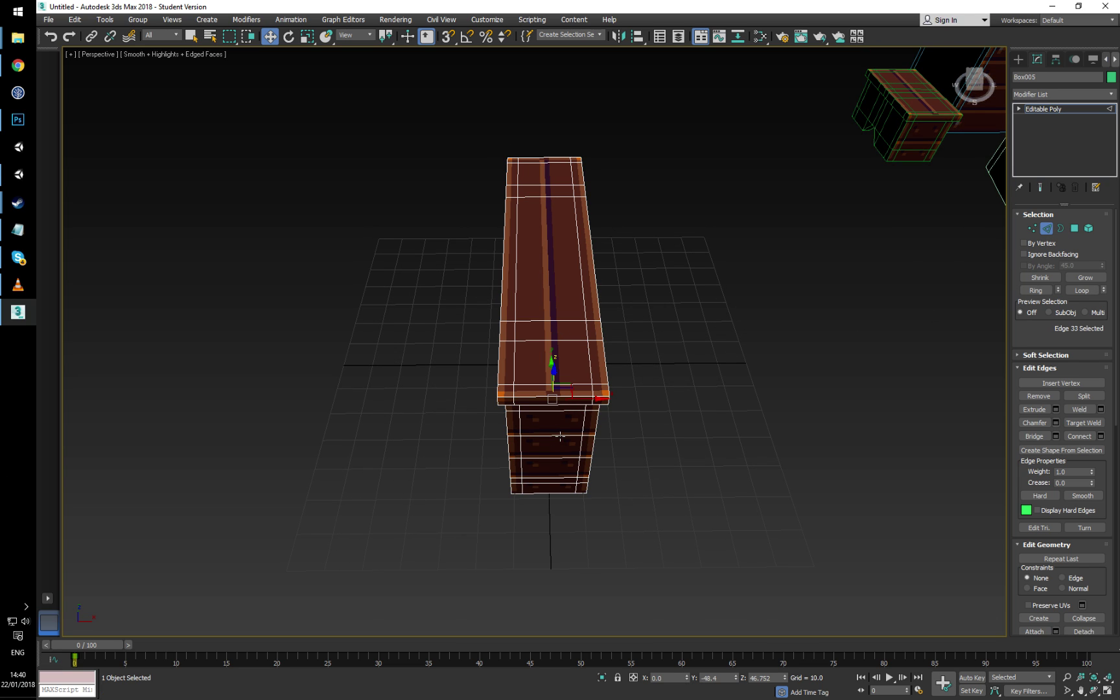
pyautogui.click(1080, 291)
pyautogui.hotkey('ctrl', 'z')
pyautogui.click(1037, 290)
pyautogui.hotkey('ctrl', 'z')
pyautogui.click(1039, 294)
# Step: Inspect the seam between the bench's inner wall bands and weld all vertices with a threshold of 0.883 to close it
pyautogui.keyDown('alt'); pyautogui.moveTo(527, 420); pyautogui.dragTo(516, 386, button='middle'); pyautogui.keyUp('alt')
pyautogui.scroll(6, 554, 392)
pyautogui.click(543, 394)
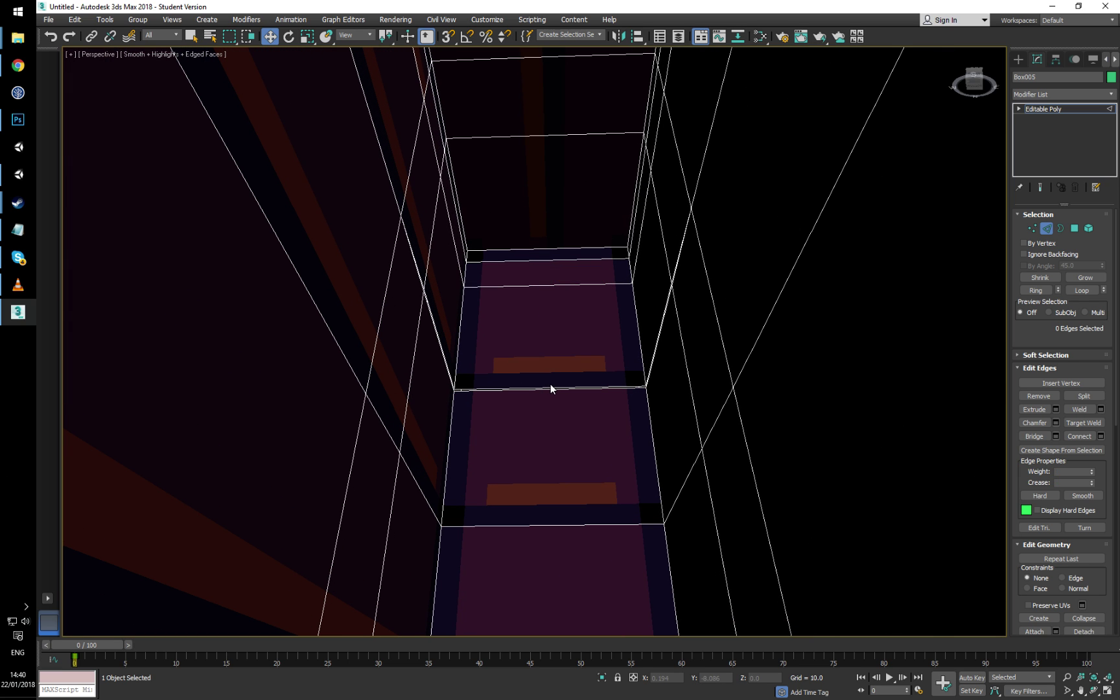
pyautogui.click(550, 387)
pyautogui.keyDown('alt'); pyautogui.moveTo(550, 388); pyautogui.dragTo(554, 408, button='middle'); pyautogui.keyUp('alt')
pyautogui.scroll(3, 554, 408)
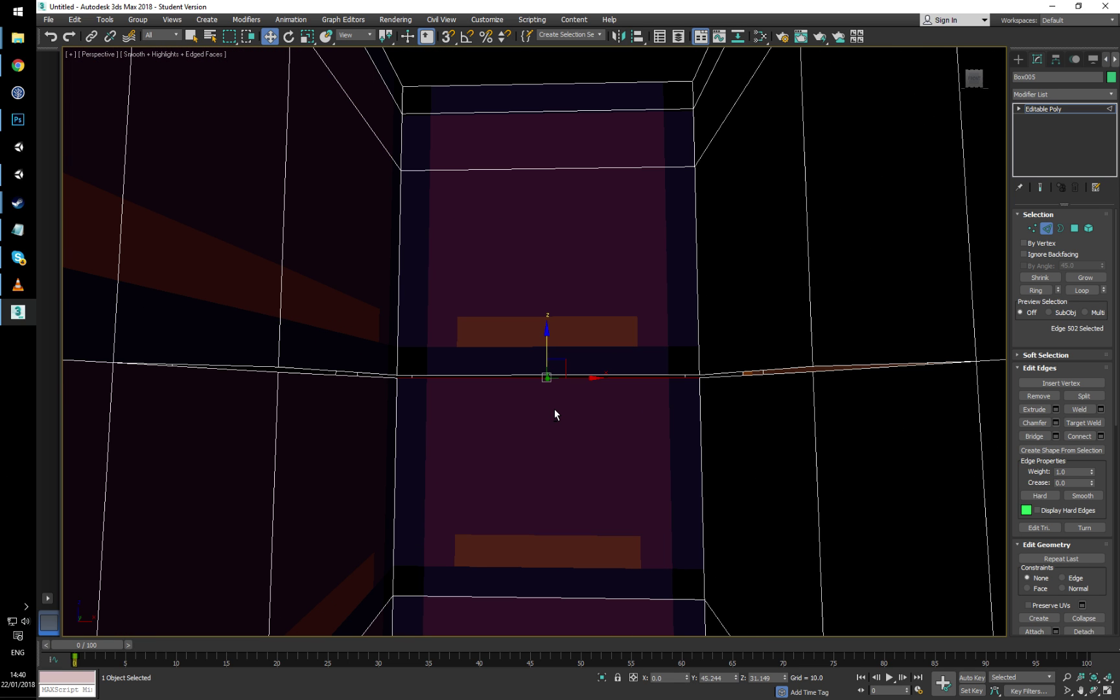
pyautogui.press('1')
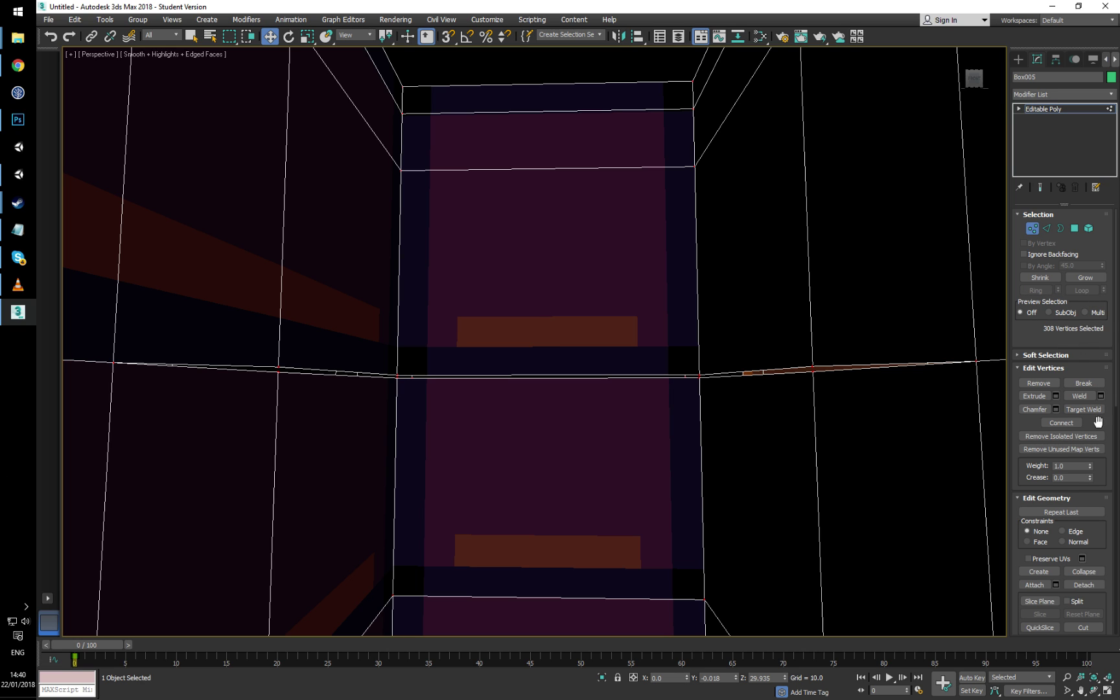
pyautogui.click(1100, 396)
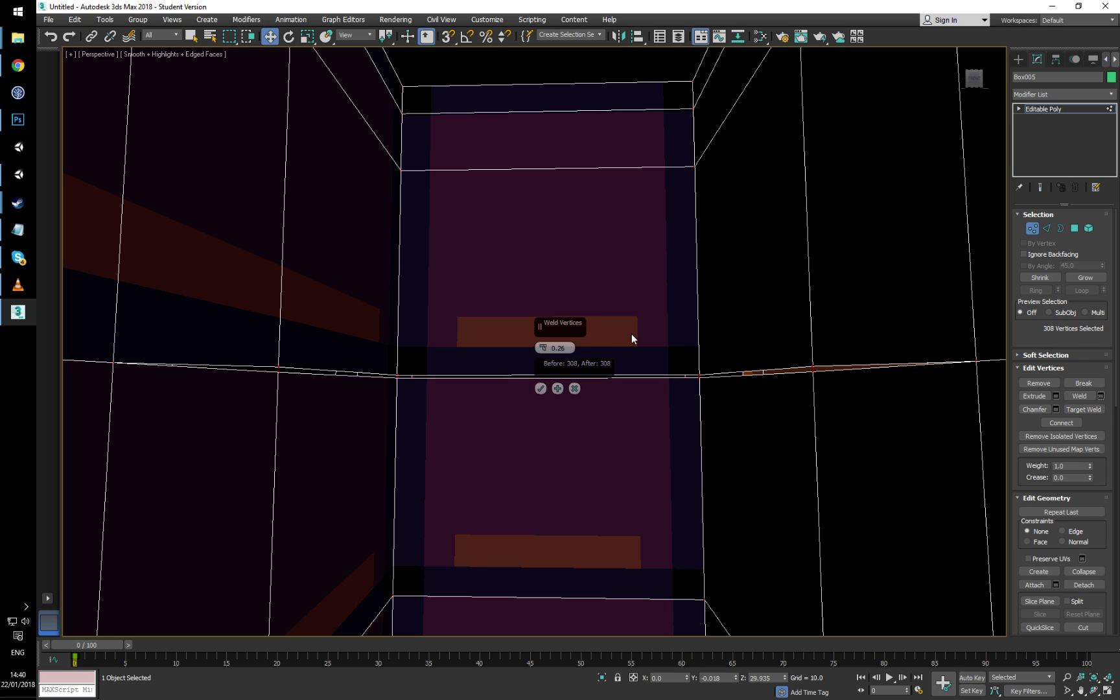
pyautogui.moveTo(543, 347); pyautogui.dragTo(543, 334)
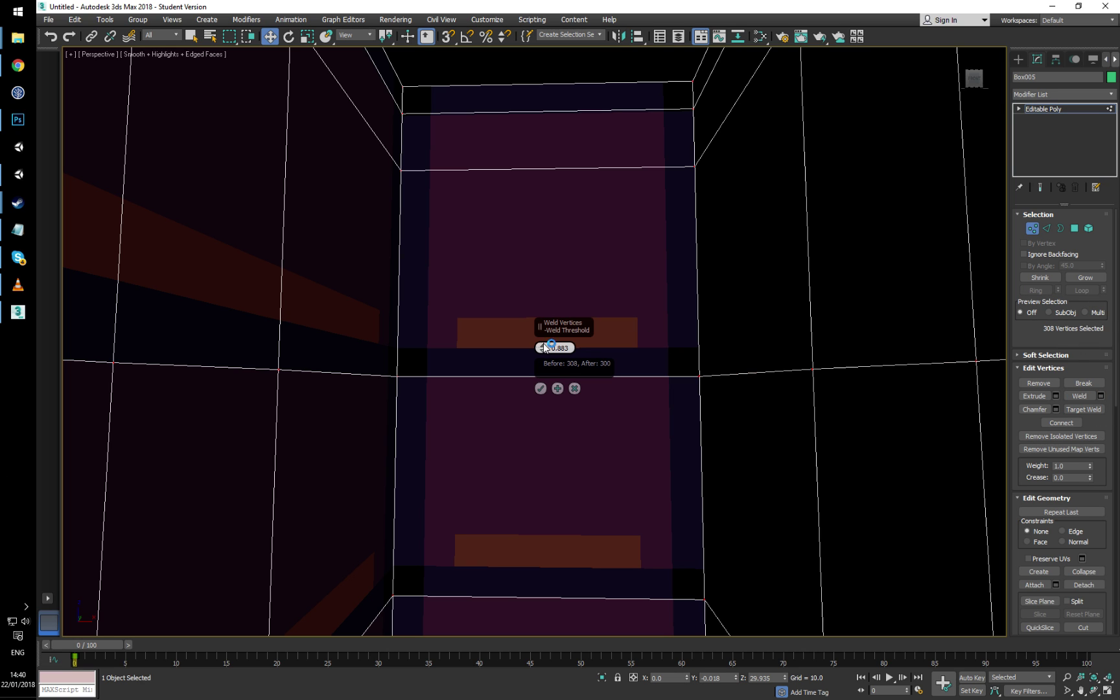
pyautogui.click(541, 389)
# Step: Examine the bench's inner walls and the underside of its tabletop for remaining gaps
pyautogui.moveTo(545, 388); pyautogui.dragTo(573, 551, button='middle')
pyautogui.keyDown('alt'); pyautogui.moveTo(697, 189); pyautogui.dragTo(370, 339, button='middle'); pyautogui.keyUp('alt')
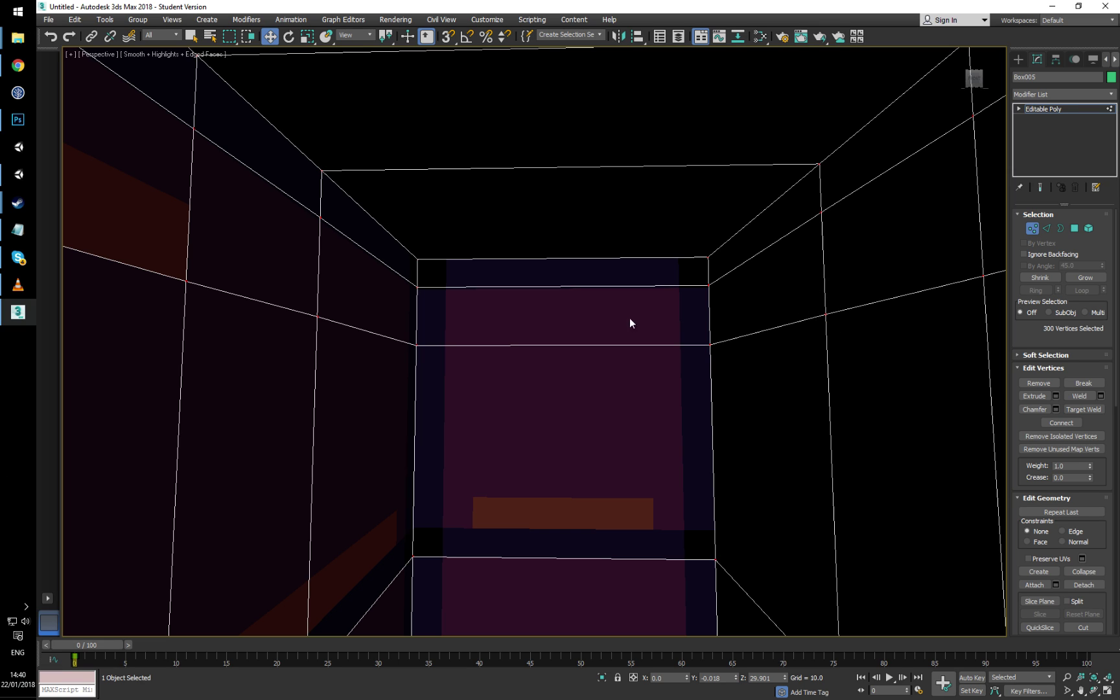
pyautogui.scroll(-5, 495, 382)
pyautogui.scroll(5, 497, 381)
pyautogui.moveTo(496, 382); pyautogui.dragTo(540, 370, button='middle')
pyautogui.scroll(-3, 510, 405)
pyautogui.scroll(-5, 542, 370)
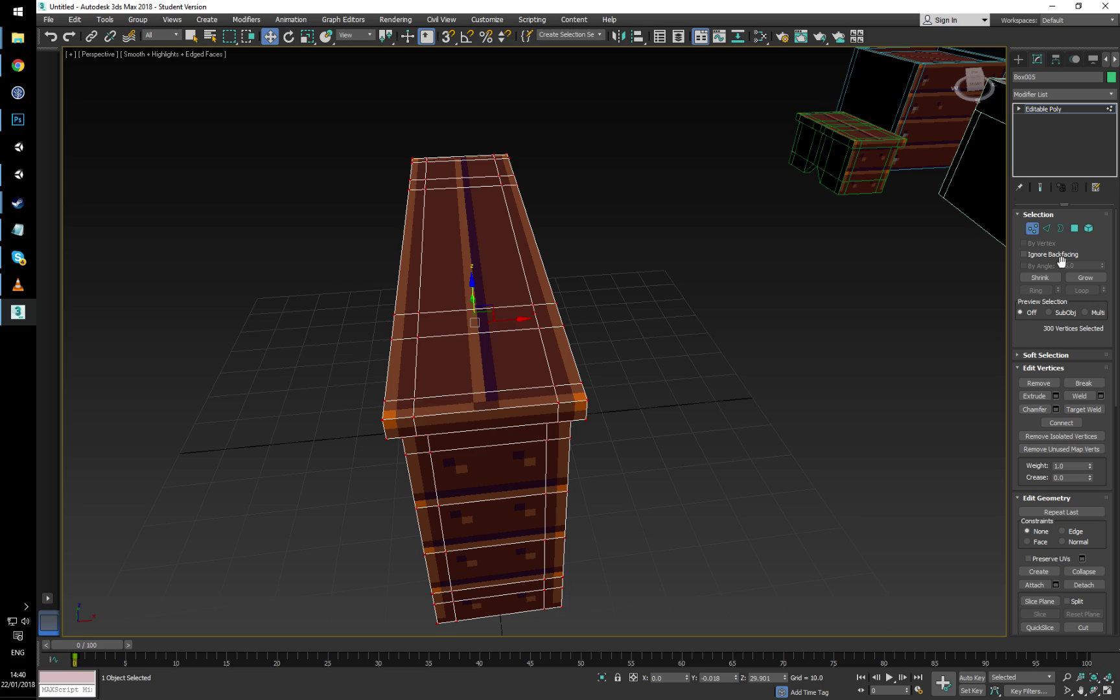
# Step: Try to add a central lengthwise edge loop by connecting the edge ring across the bench's width with 1 segment, slide 0
pyautogui.click(1046, 229)
pyautogui.click(480, 412)
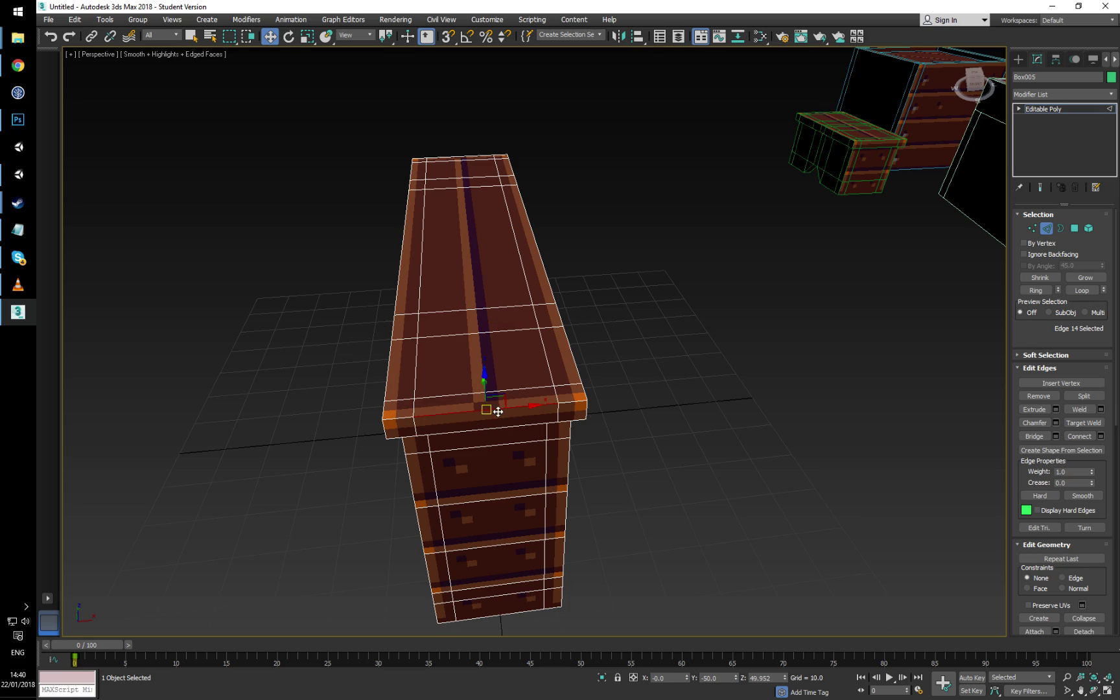
pyautogui.click(1040, 294)
pyautogui.keyDown('alt'); pyautogui.moveTo(550, 431); pyautogui.dragTo(577, 399, button='middle'); pyautogui.keyUp('alt')
pyautogui.click(1100, 435)
pyautogui.doubleClick(557, 381)
pyautogui.write('0')
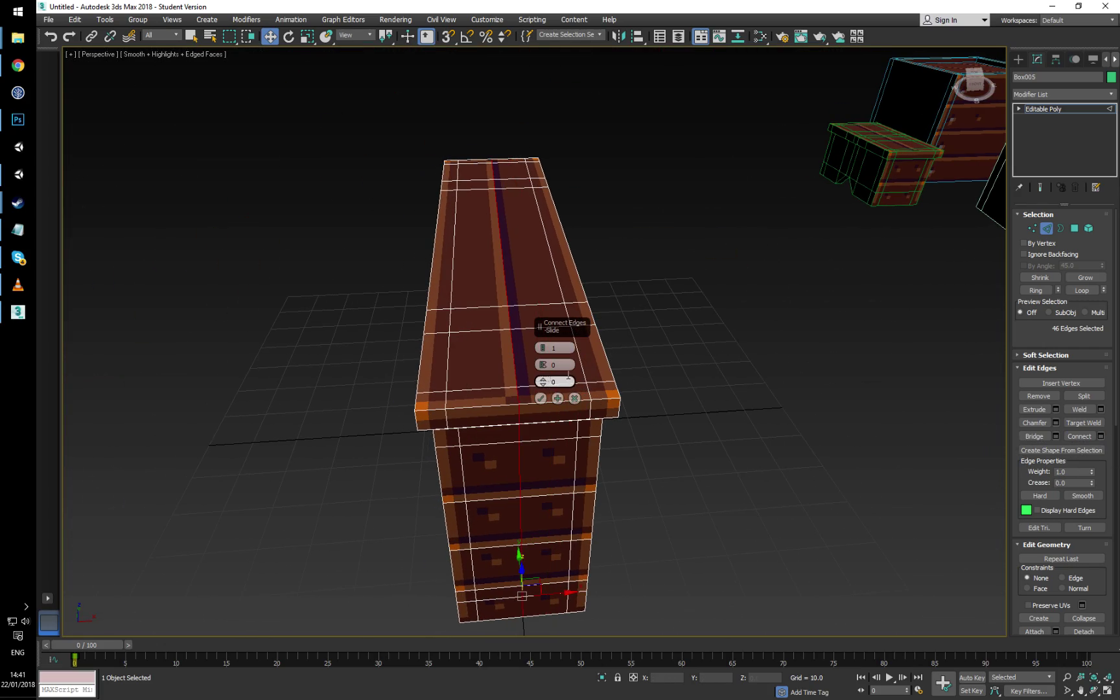
pyautogui.press('Return')
pyautogui.keyDown('alt'); pyautogui.moveTo(699, 318); pyautogui.dragTo(640, 360, button='middle'); pyautogui.keyUp('alt')
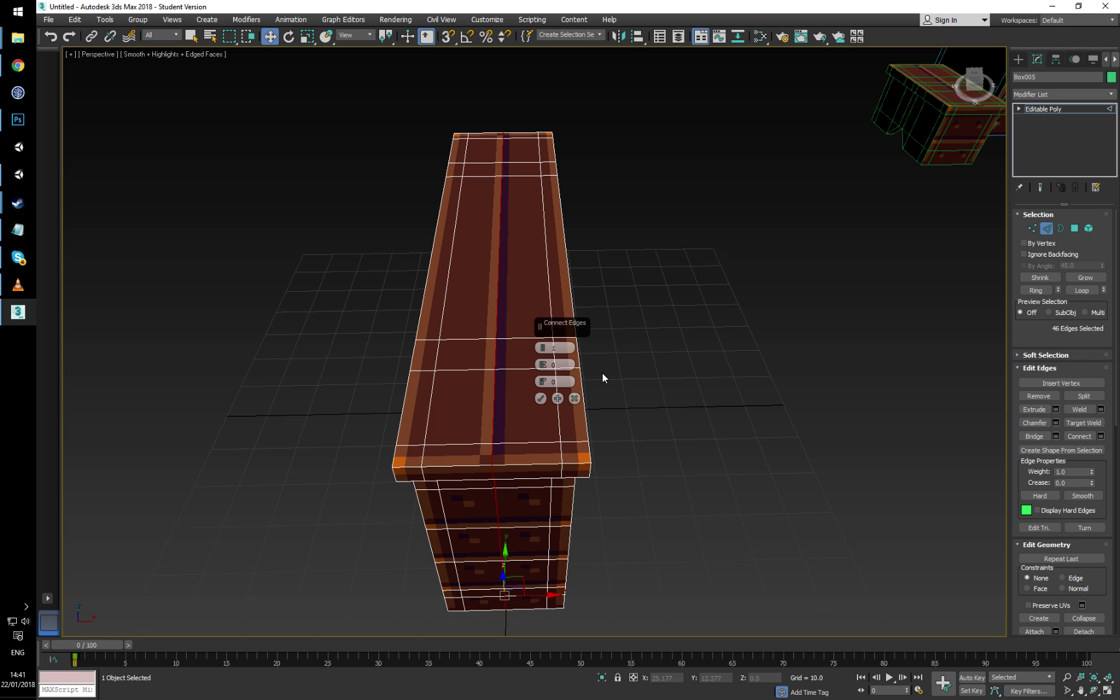
pyautogui.keyDown('alt'); pyautogui.moveTo(580, 284); pyautogui.dragTo(668, 357, button='middle'); pyautogui.keyUp('alt')
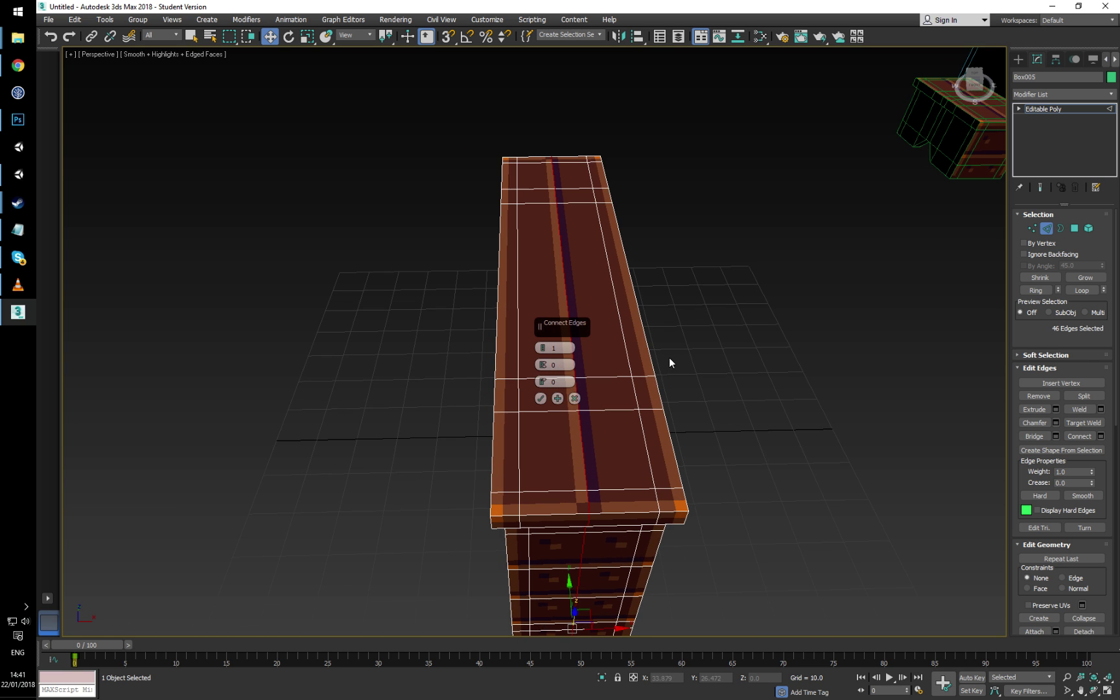
pyautogui.click(574, 399)
pyautogui.keyDown('alt'); pyautogui.moveTo(574, 399); pyautogui.dragTo(613, 428, button='middle'); pyautogui.keyUp('alt')
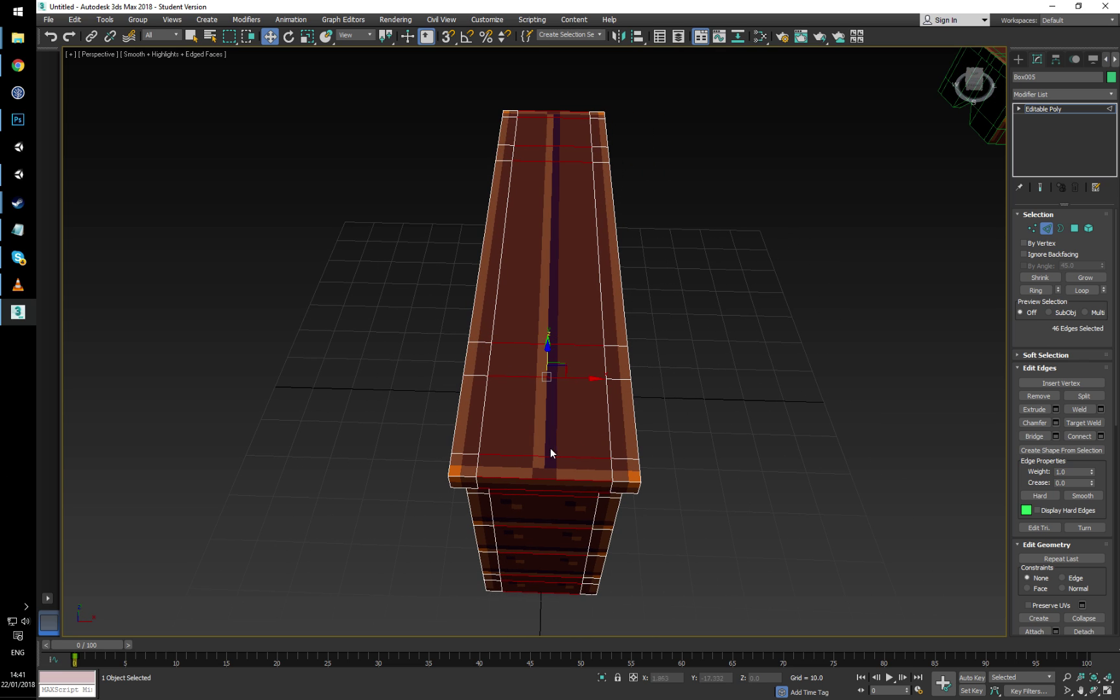
pyautogui.click(553, 277)
pyautogui.click(543, 376)
pyautogui.moveTo(578, 535)
pyautogui.keyDown('alt'); pyautogui.mouseDown(button='middle')
pyautogui.moveTo(578, 410)
pyautogui.moveTo(589, 519)
pyautogui.mouseUp(button='middle'); pyautogui.keyUp('alt')
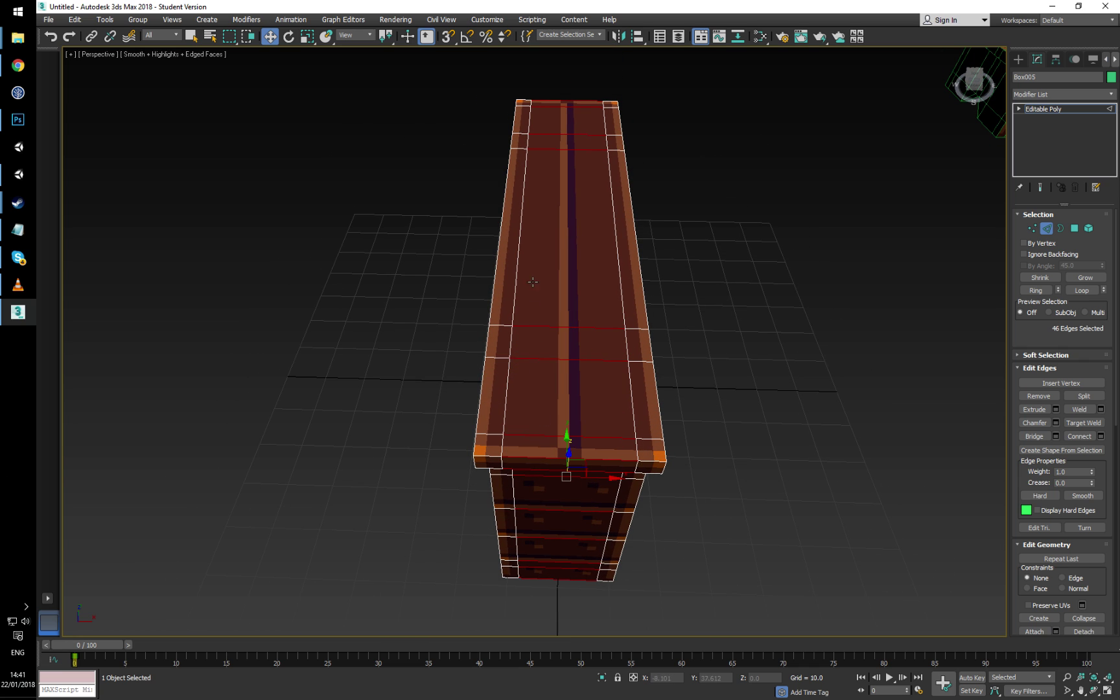
pyautogui.click(560, 250)
pyautogui.moveTo(560, 283)
pyautogui.keyDown('alt'); pyautogui.mouseDown(button='middle')
pyautogui.moveTo(593, 418)
pyautogui.moveTo(552, 283)
pyautogui.mouseUp(button='middle'); pyautogui.keyUp('alt')
pyautogui.click(566, 413)
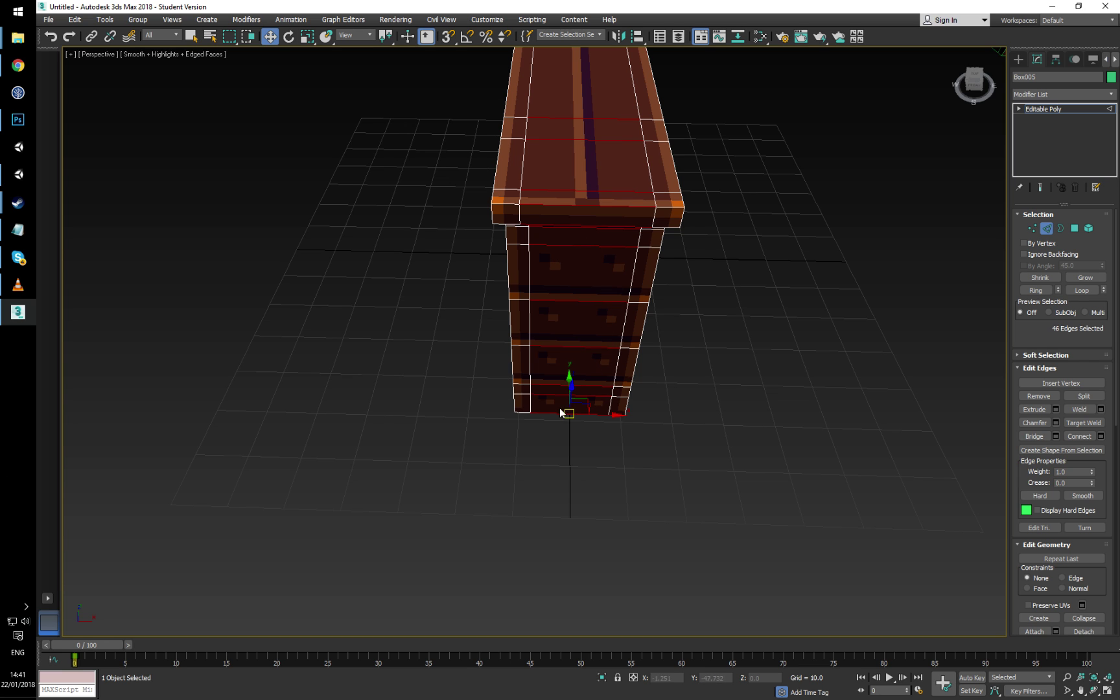
pyautogui.click(593, 246)
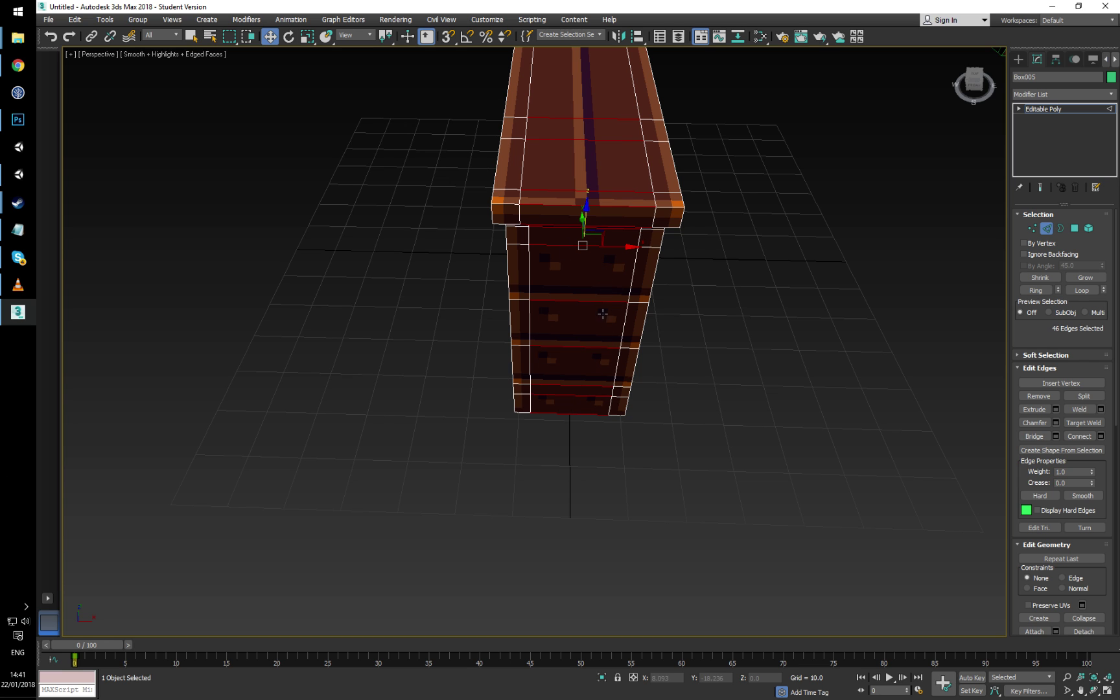
pyautogui.moveTo(590, 401)
pyautogui.mouseDown(button='middle')
pyautogui.moveTo(580, 460)
pyautogui.moveTo(575, 413)
pyautogui.mouseUp(button='middle')
pyautogui.click(577, 408)
pyautogui.moveTo(620, 148); pyautogui.dragTo(591, 299, button='middle')
pyautogui.moveTo(574, 351)
pyautogui.keyDown('alt'); pyautogui.mouseDown(button='middle')
pyautogui.moveTo(580, 327)
pyautogui.moveTo(557, 342)
pyautogui.mouseUp(button='middle'); pyautogui.keyUp('alt')
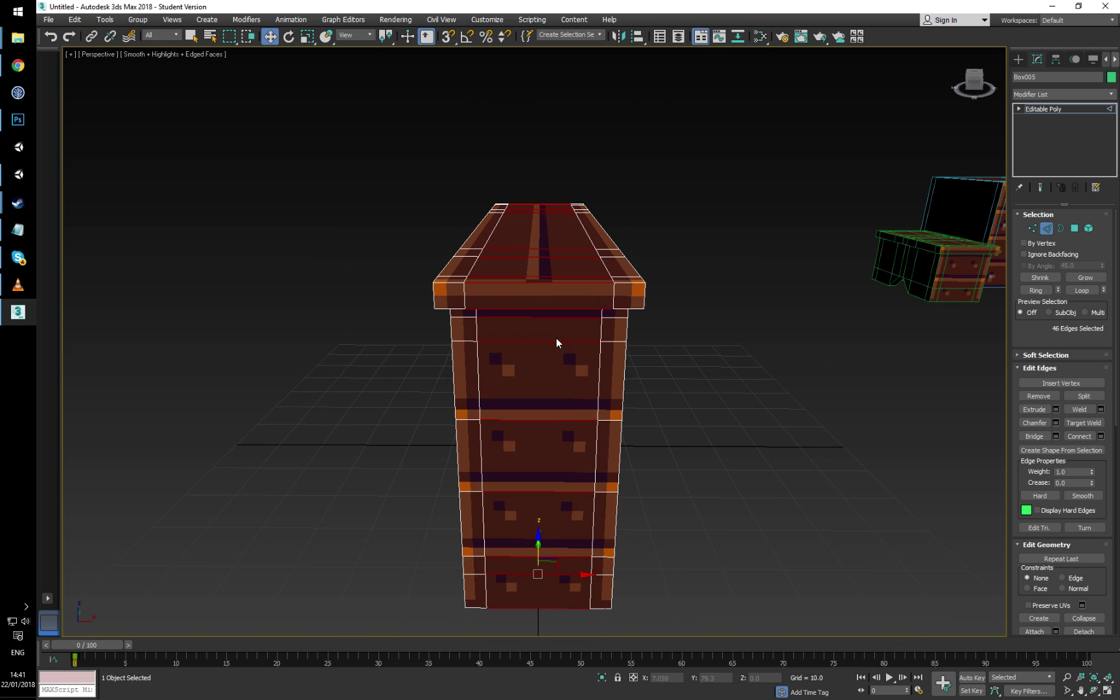
# Step: Select the edge ring from the upper edge of the bench's short end and try Connect with 2 segments, then 1
pyautogui.click(546, 342)
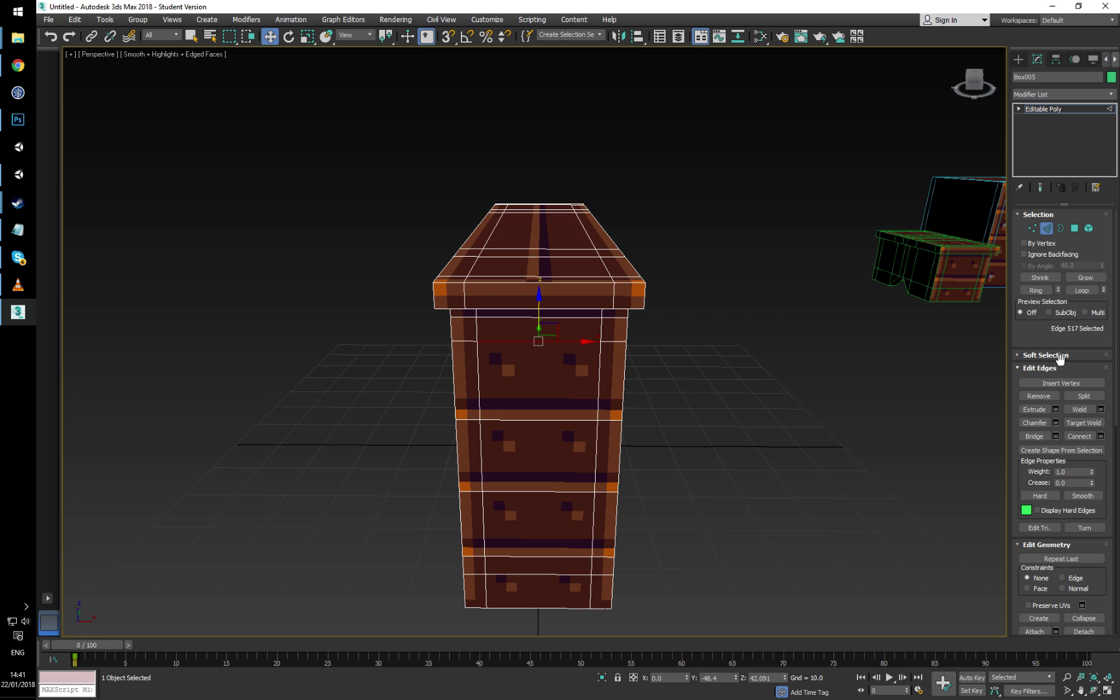
pyautogui.hotkey('alt', 'r')
pyautogui.click(1100, 435)
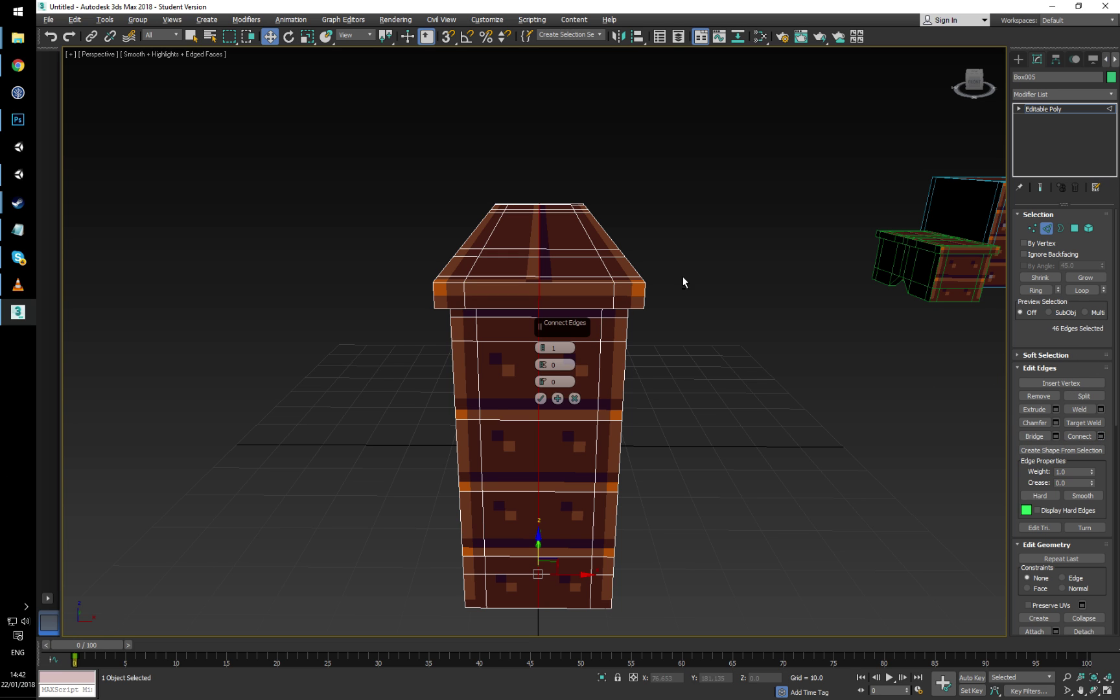
pyautogui.keyDown('alt'); pyautogui.moveTo(682, 277); pyautogui.dragTo(658, 397, button='middle'); pyautogui.keyUp('alt')
pyautogui.click(542, 346)
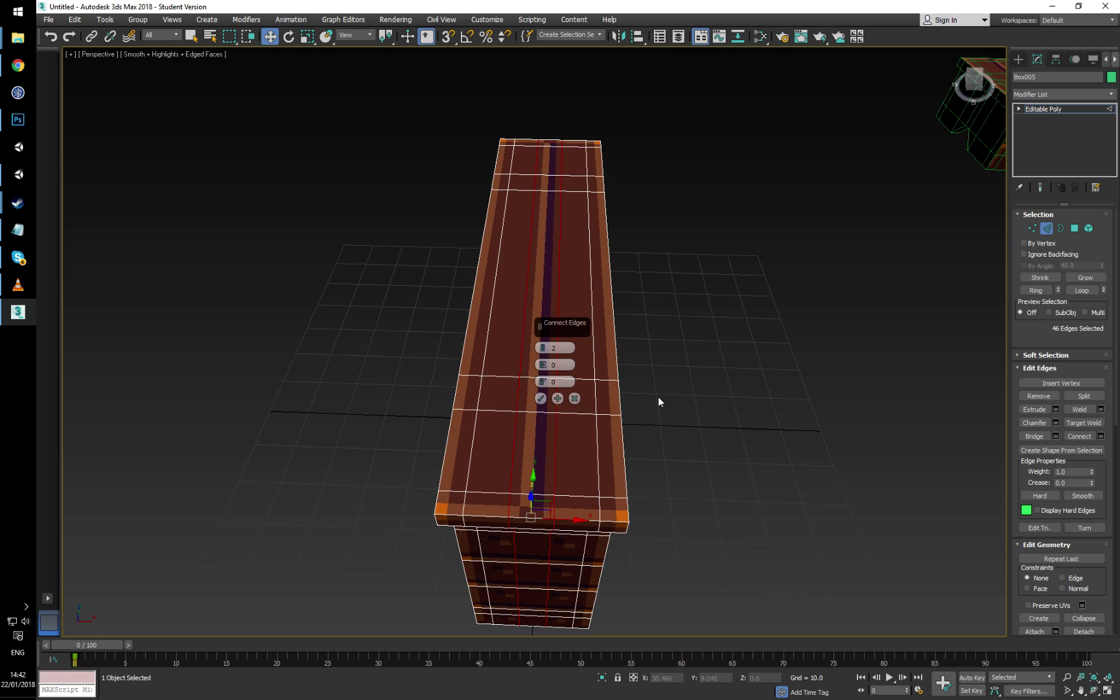
pyautogui.moveTo(530, 516); pyautogui.dragTo(532, 572)
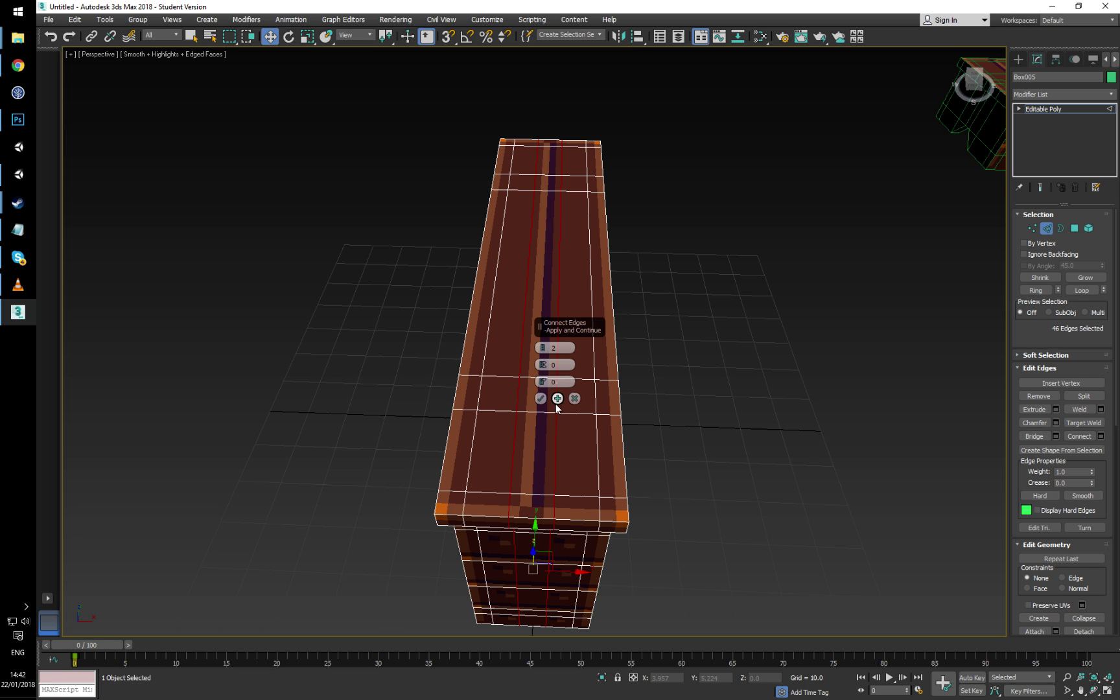
pyautogui.click(543, 349)
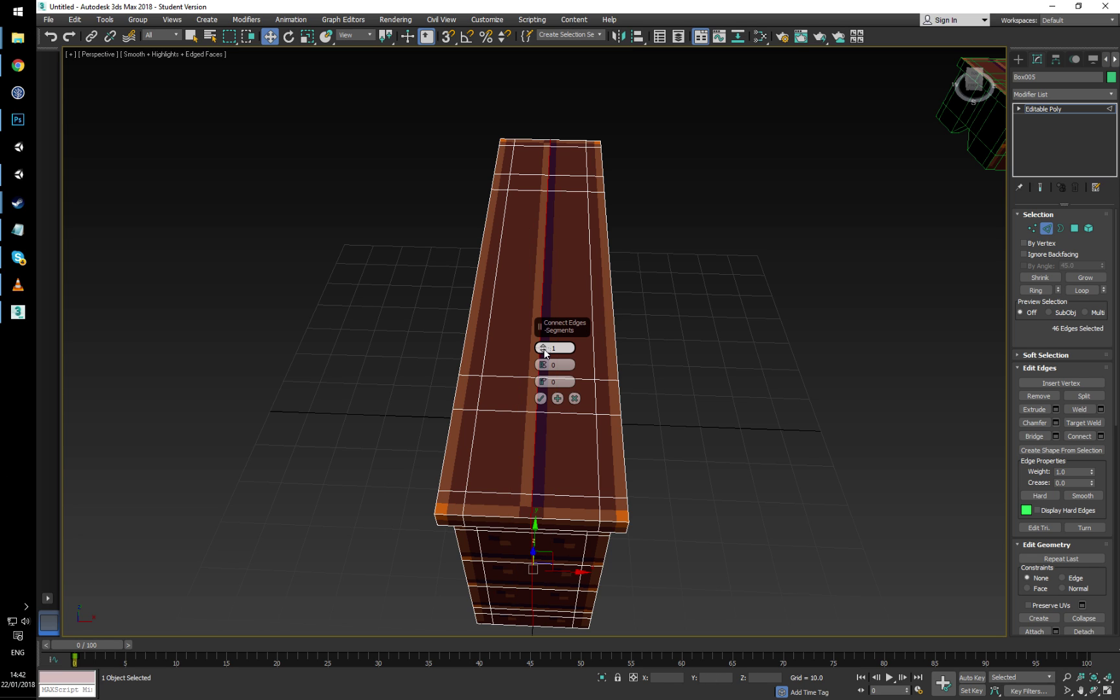
pyautogui.click(540, 399)
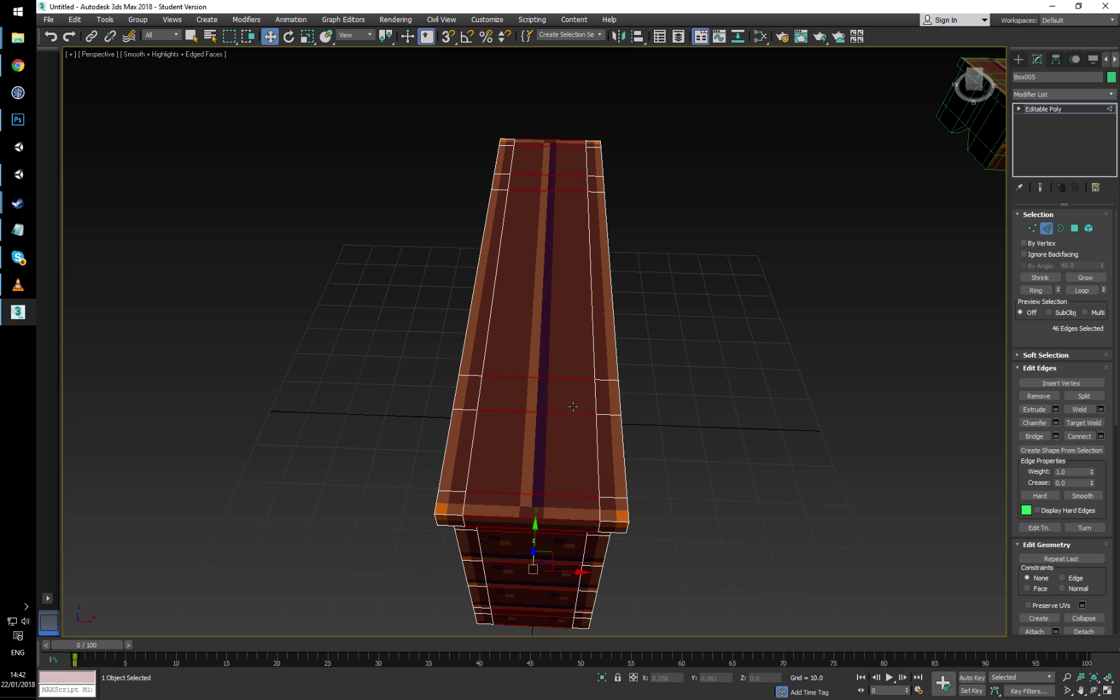
# Step: Select the polygons of one long side and the middle strip of the bench in Polygon mode
pyautogui.scroll(-4, 570, 430)
pyautogui.keyDown('alt'); pyautogui.moveTo(572, 432); pyautogui.dragTo(557, 427, button='middle'); pyautogui.keyUp('alt')
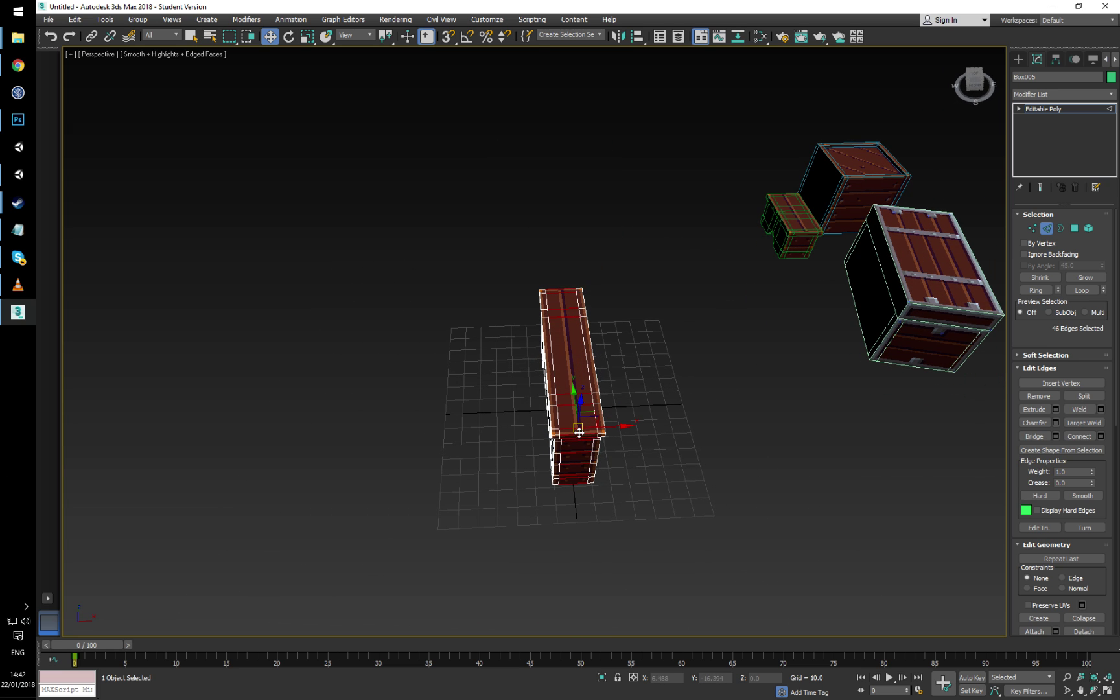
pyautogui.click(1074, 228)
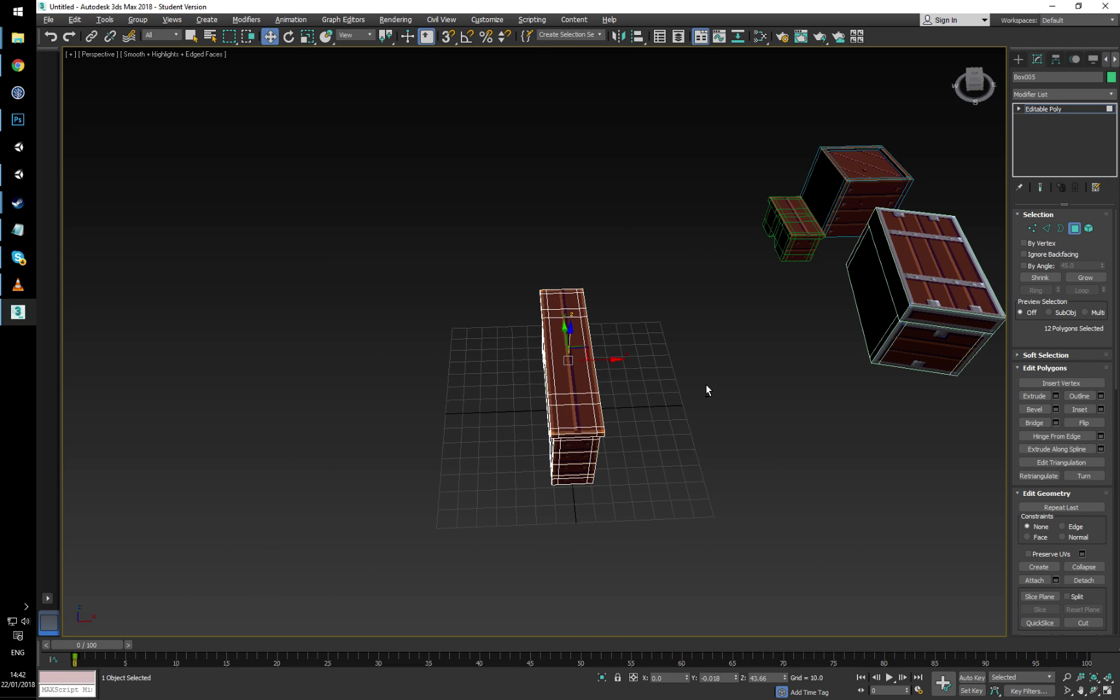
pyautogui.keyDown('alt'); pyautogui.moveTo(705, 384); pyautogui.dragTo(699, 162, button='middle'); pyautogui.keyUp('alt')
pyautogui.click(973, 79)
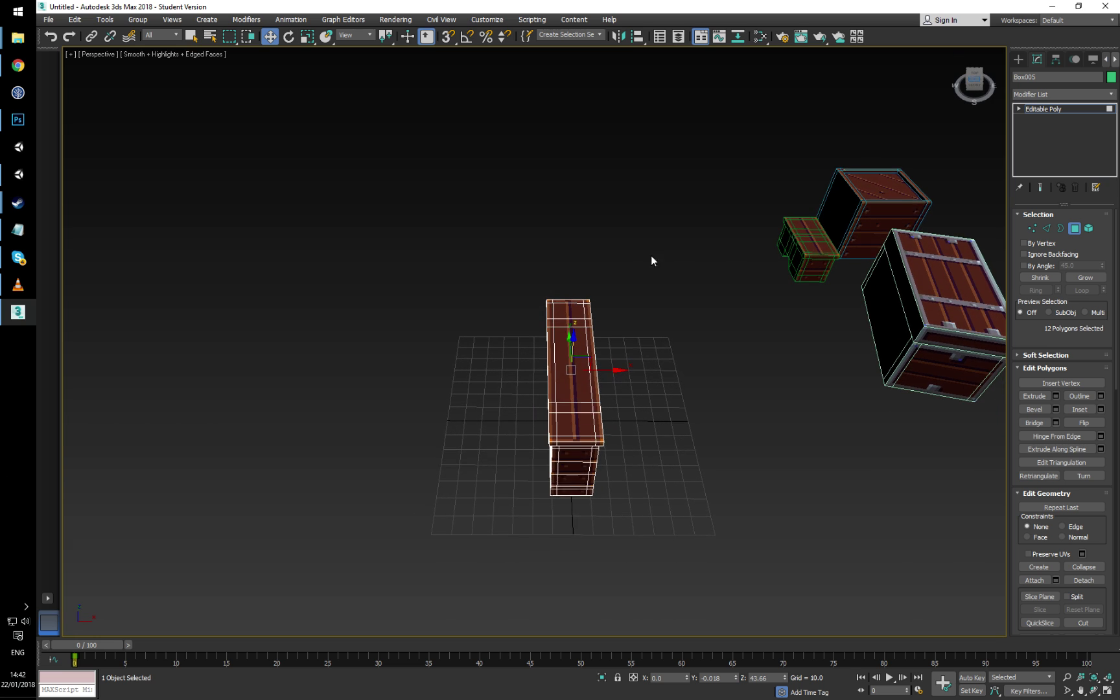
pyautogui.moveTo(524, 292); pyautogui.dragTo(488, 285, button='middle')
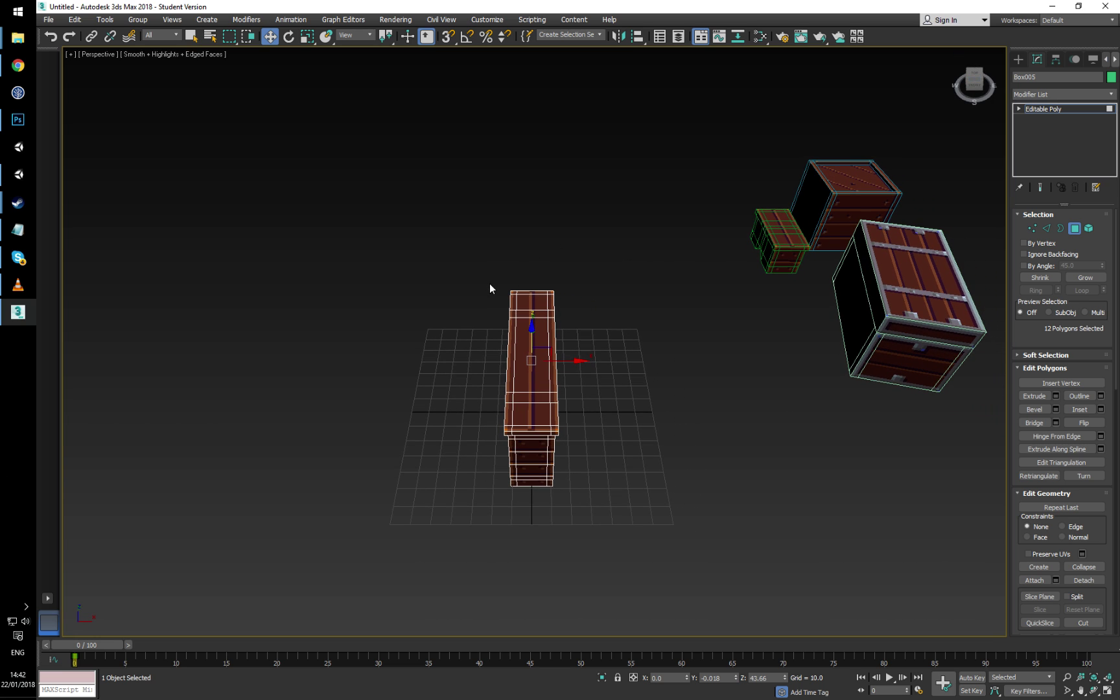
pyautogui.moveTo(427, 228); pyautogui.dragTo(505, 430)
pyautogui.moveTo(530, 550); pyautogui.dragTo(534, 552)
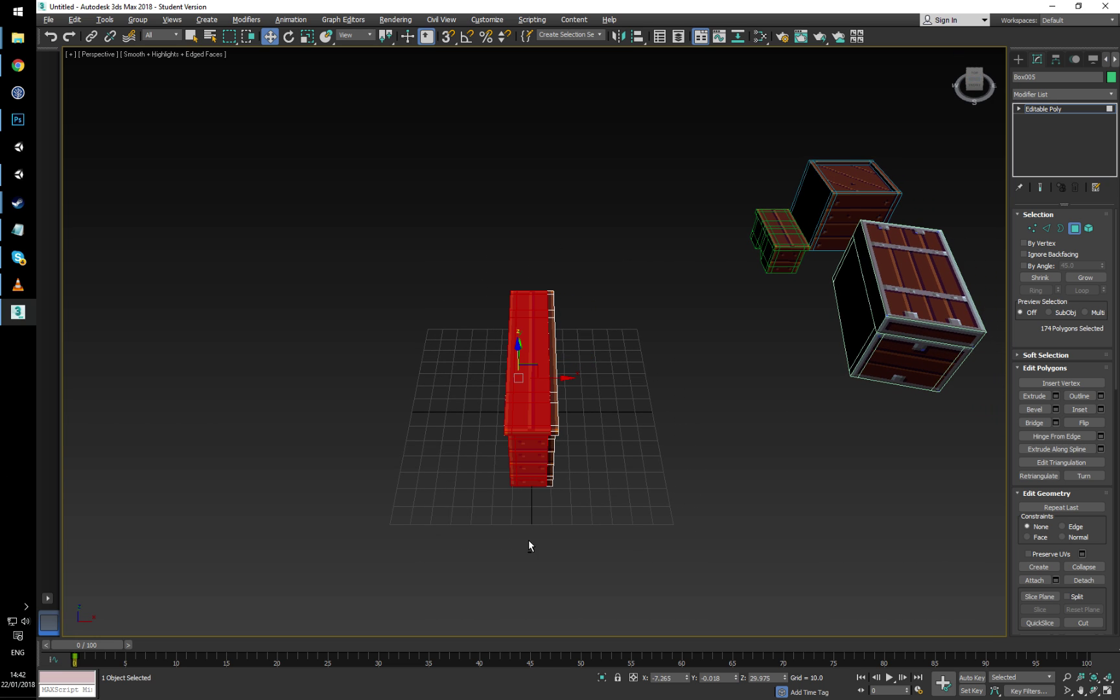
# Step: Clear the polygon selection and examine the tabletop's overhang, its corner and the bench's short end face
pyautogui.keyDown('alt'); pyautogui.moveTo(528, 540); pyautogui.dragTo(752, 487, button='middle'); pyautogui.keyUp('alt')
pyautogui.scroll(3, 559, 321)
pyautogui.scroll(3, 559, 321)
pyautogui.keyDown('alt'); pyautogui.moveTo(504, 412); pyautogui.dragTo(500, 387, button='middle'); pyautogui.keyUp('alt')
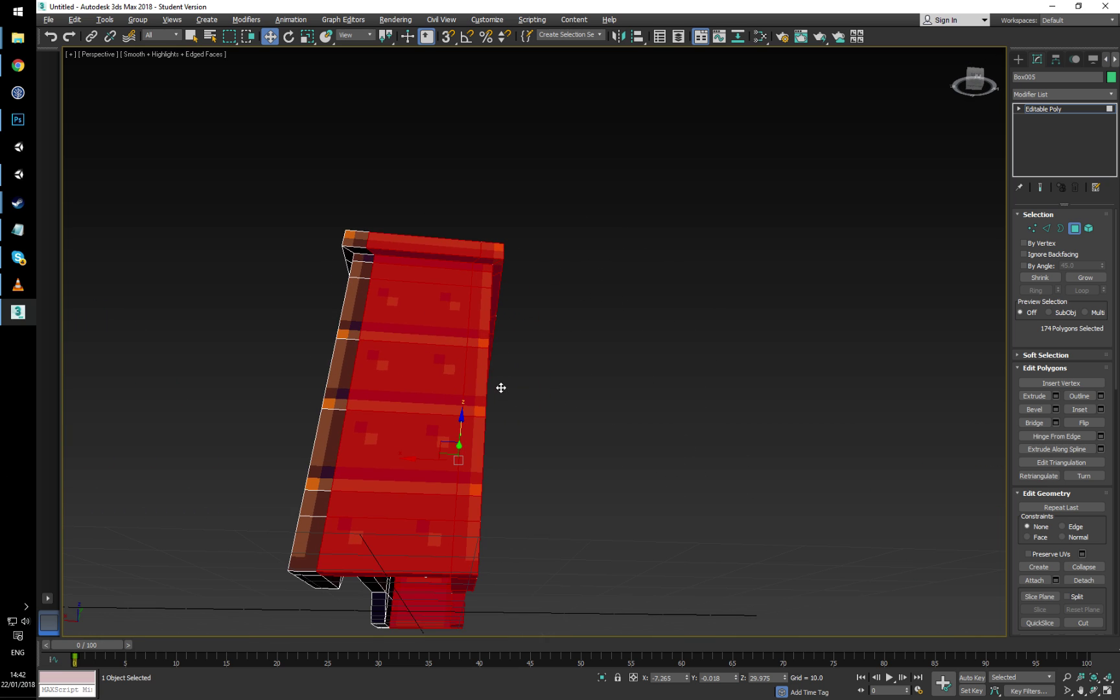
pyautogui.moveTo(431, 274); pyautogui.dragTo(480, 313, button='middle')
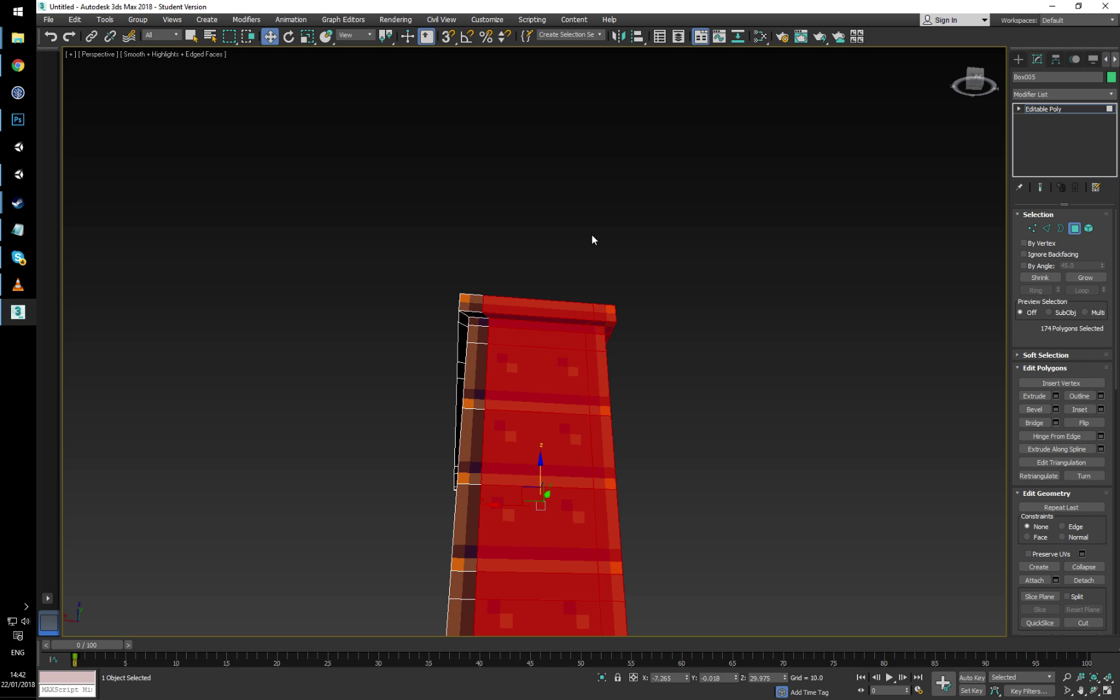
pyautogui.keyDown('alt'); pyautogui.moveTo(505, 332); pyautogui.dragTo(530, 309, button='middle'); pyautogui.keyUp('alt')
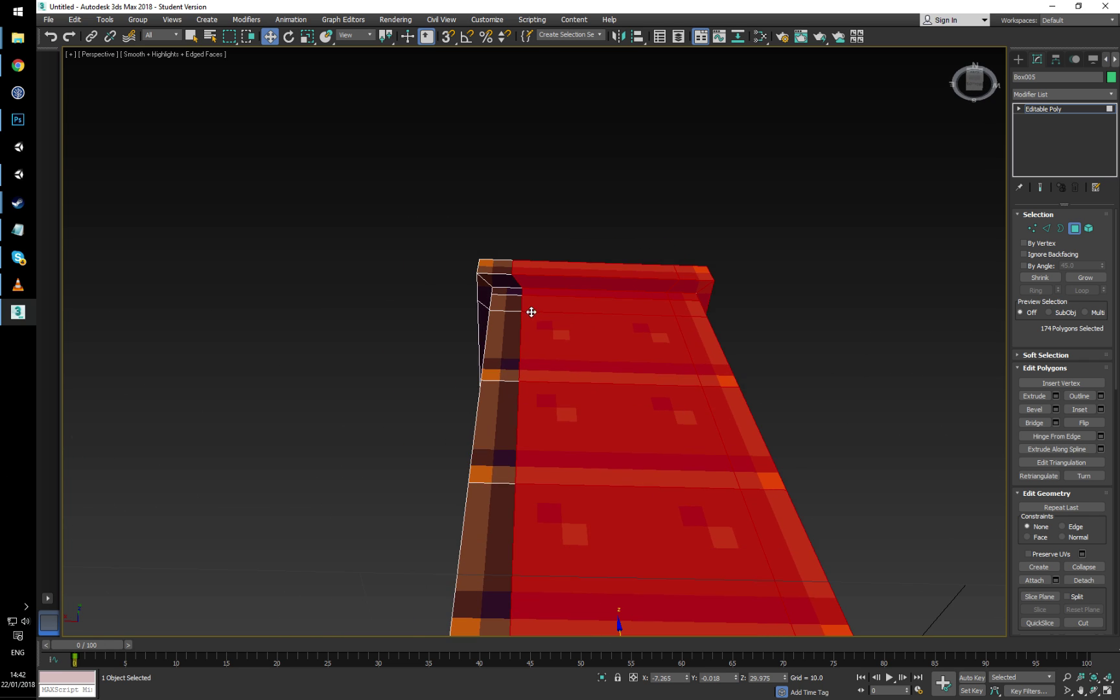
pyautogui.scroll(4, 530, 310)
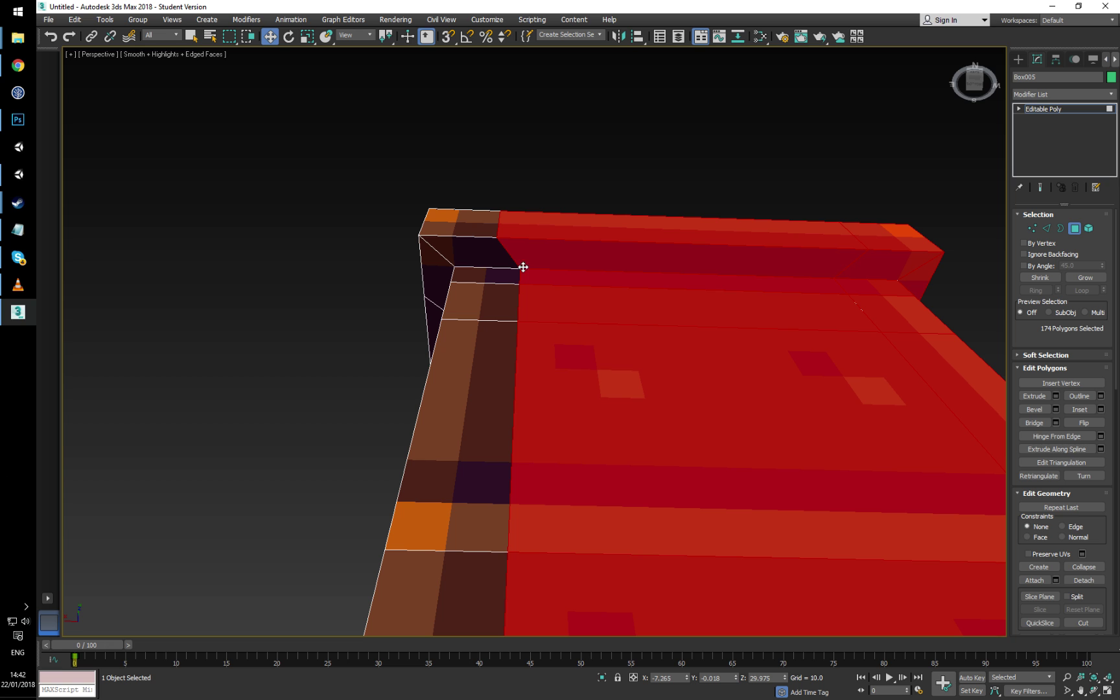
pyautogui.click(537, 172)
pyautogui.scroll(-4, 552, 246)
pyautogui.keyDown('alt'); pyautogui.moveTo(552, 245); pyautogui.dragTo(553, 363, button='middle'); pyautogui.keyUp('alt')
pyautogui.moveTo(553, 363); pyautogui.dragTo(553, 136, button='middle')
pyautogui.scroll(-3, 564, 245)
pyautogui.moveTo(567, 310)
pyautogui.mouseDown(button='middle')
pyautogui.moveTo(564, 245)
pyautogui.moveTo(575, 307)
pyautogui.moveTo(580, 290)
pyautogui.moveTo(572, 265)
pyautogui.moveTo(577, 340)
pyautogui.moveTo(567, 320)
pyautogui.moveTo(566, 349)
pyautogui.moveTo(585, 342)
pyautogui.moveTo(572, 318)
pyautogui.mouseUp(button='middle')
pyautogui.scroll(-5, 570, 358)
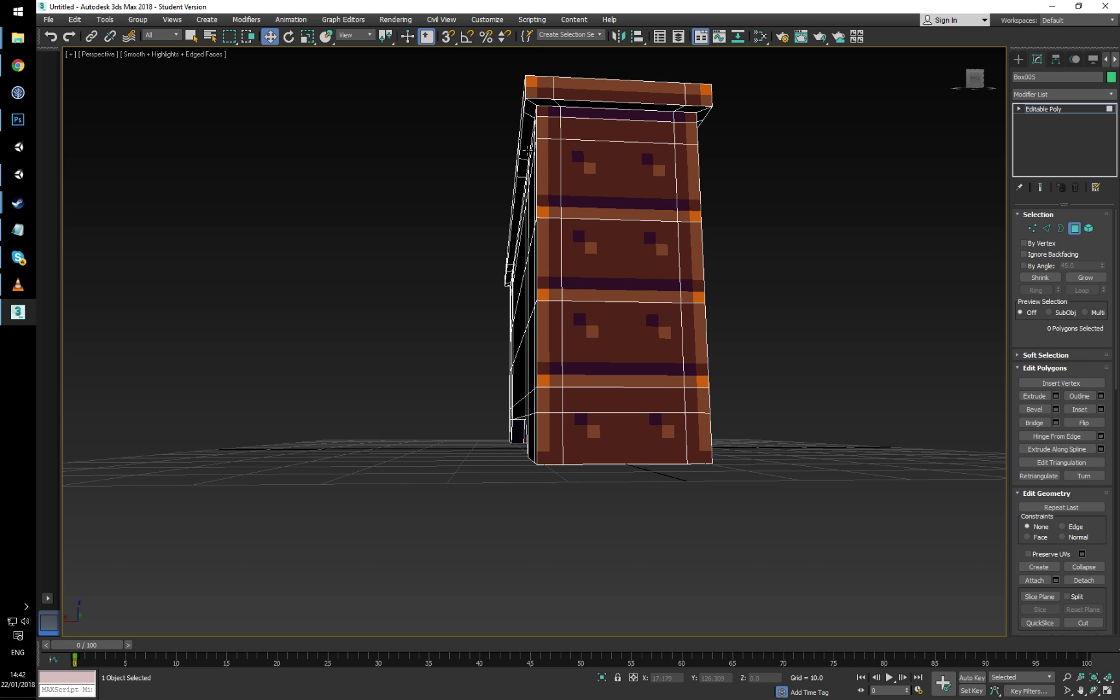
pyautogui.keyDown('alt'); pyautogui.moveTo(595, 158); pyautogui.dragTo(648, 301, button='middle'); pyautogui.keyUp('alt')
# Step: Delete the ring of polygons forming the upper drawer band, just below the narrow strip under the tabletop
pyautogui.click(1074, 228)
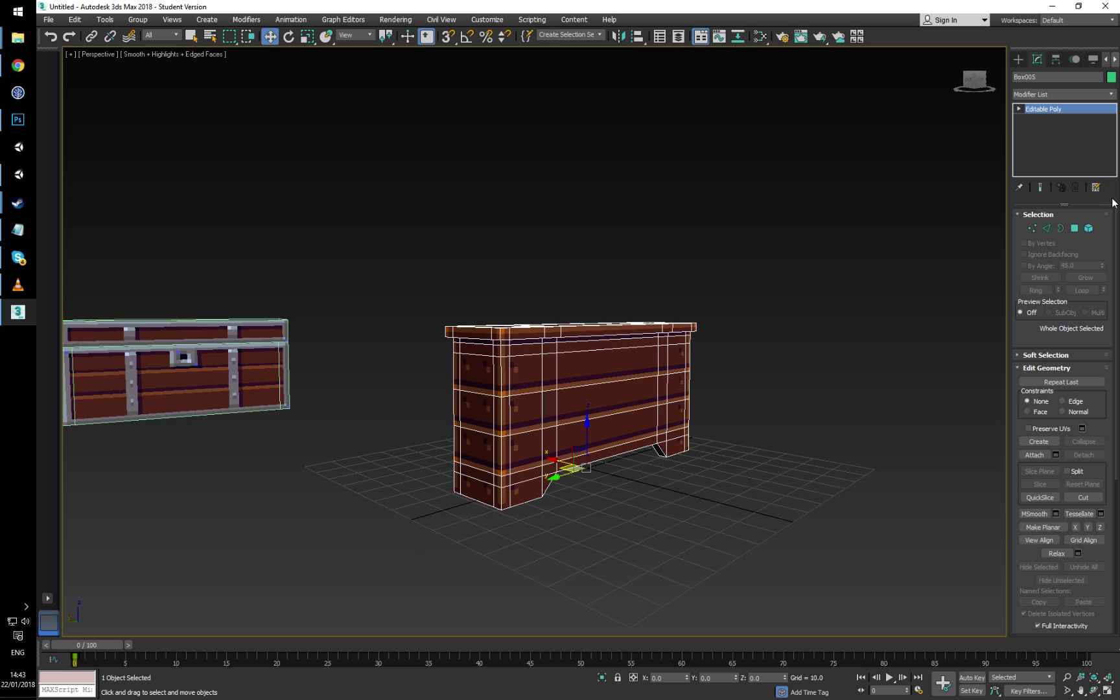
pyautogui.click(1080, 229)
pyautogui.keyDown('alt'); pyautogui.moveTo(865, 320); pyautogui.dragTo(826, 334, button='middle'); pyautogui.keyUp('alt')
pyautogui.keyDown('alt'); pyautogui.moveTo(462, 370); pyautogui.dragTo(561, 366, button='middle'); pyautogui.keyUp('alt')
pyautogui.moveTo(664, 355); pyautogui.dragTo(688, 363)
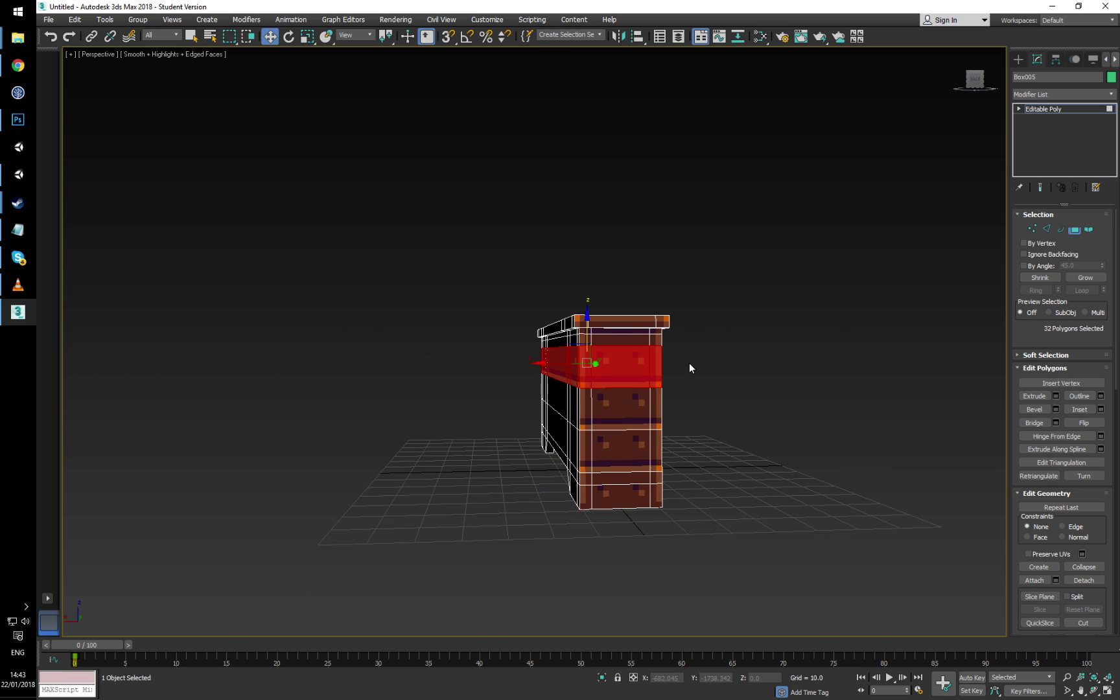
pyautogui.keyDown('alt'); pyautogui.moveTo(688, 363); pyautogui.dragTo(562, 283, button='middle'); pyautogui.keyUp('alt')
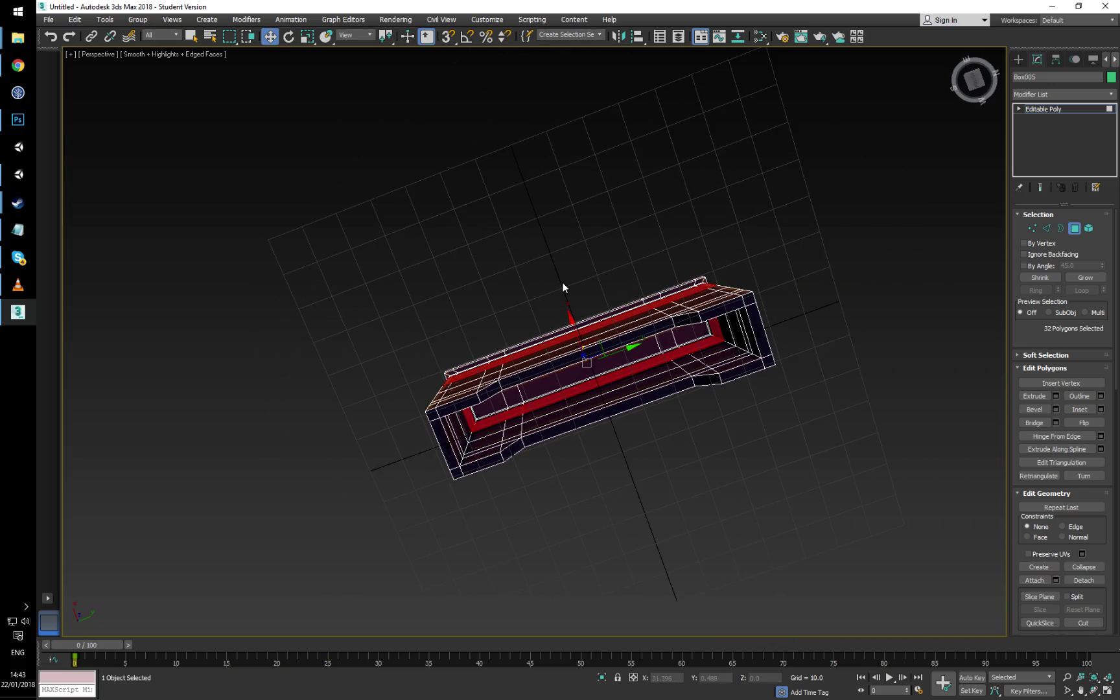
pyautogui.click(565, 271)
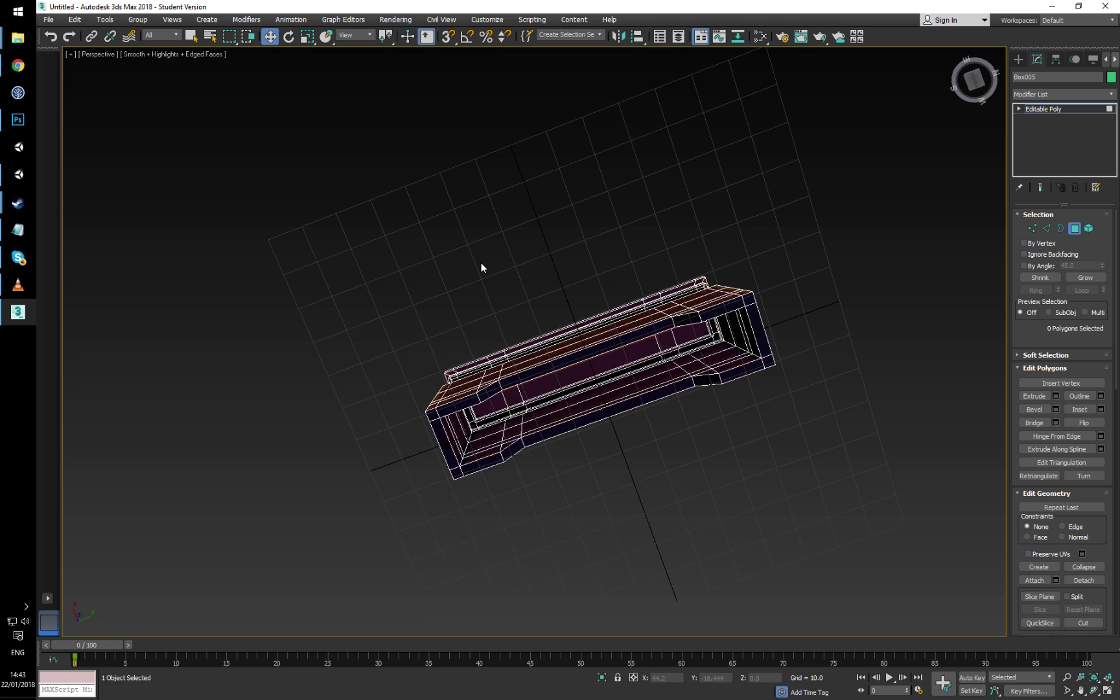
pyautogui.keyDown('alt'); pyautogui.moveTo(481, 263); pyautogui.dragTo(784, 318, button='middle'); pyautogui.keyUp('alt')
# Step: Select the detached tabletop element together with its inner wall element in Element mode
pyautogui.click(1088, 229)
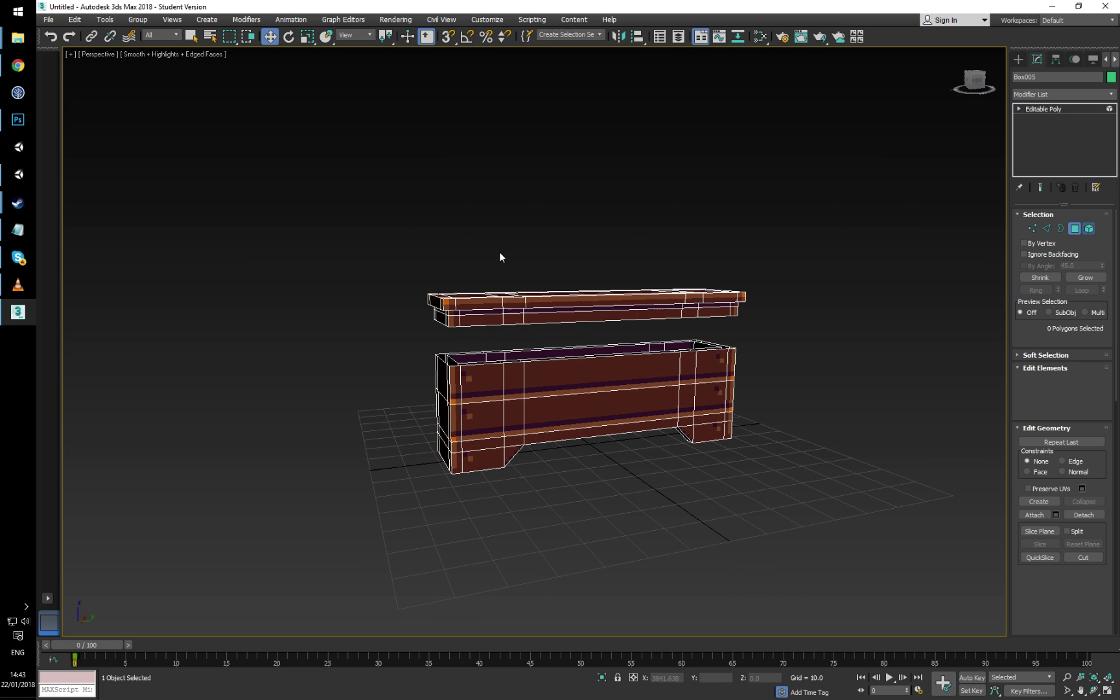
pyautogui.moveTo(371, 251); pyautogui.dragTo(752, 340)
pyautogui.click(705, 372)
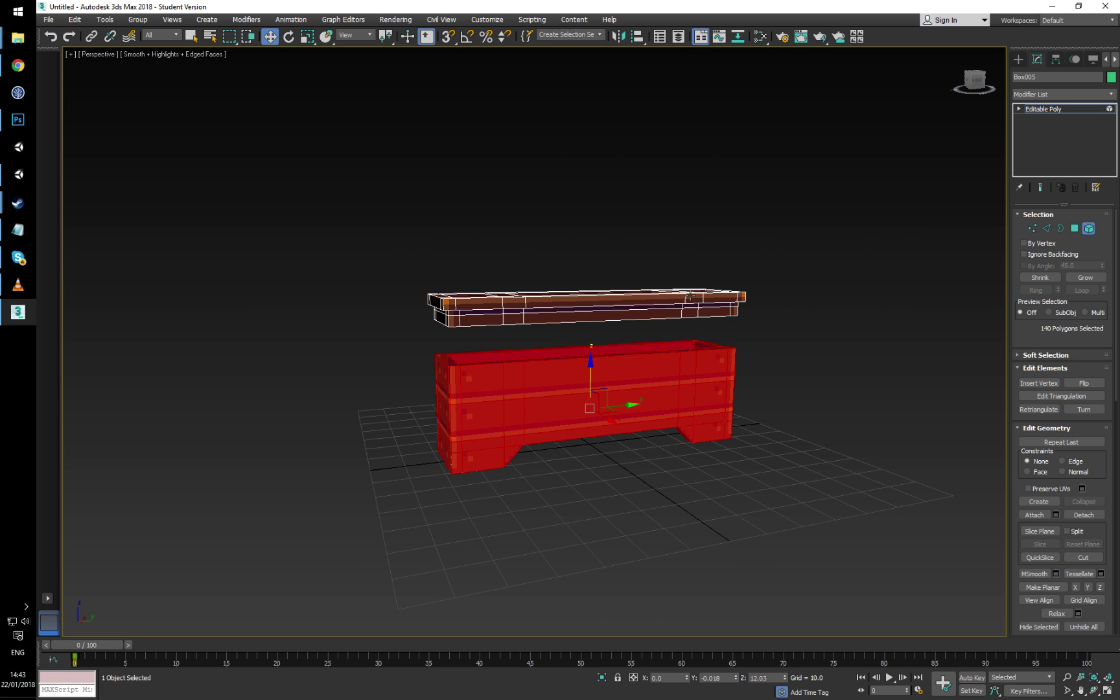
pyautogui.click(627, 301)
pyautogui.keyDown('alt'); pyautogui.moveTo(614, 290); pyautogui.dragTo(639, 313, button='middle'); pyautogui.keyUp('alt')
pyautogui.scroll(5, 627, 295)
pyautogui.moveTo(546, 255)
pyautogui.keyDown('alt'); pyautogui.mouseDown(button='middle')
pyautogui.moveTo(566, 283)
pyautogui.moveTo(533, 264)
pyautogui.mouseUp(button='middle'); pyautogui.keyUp('alt')
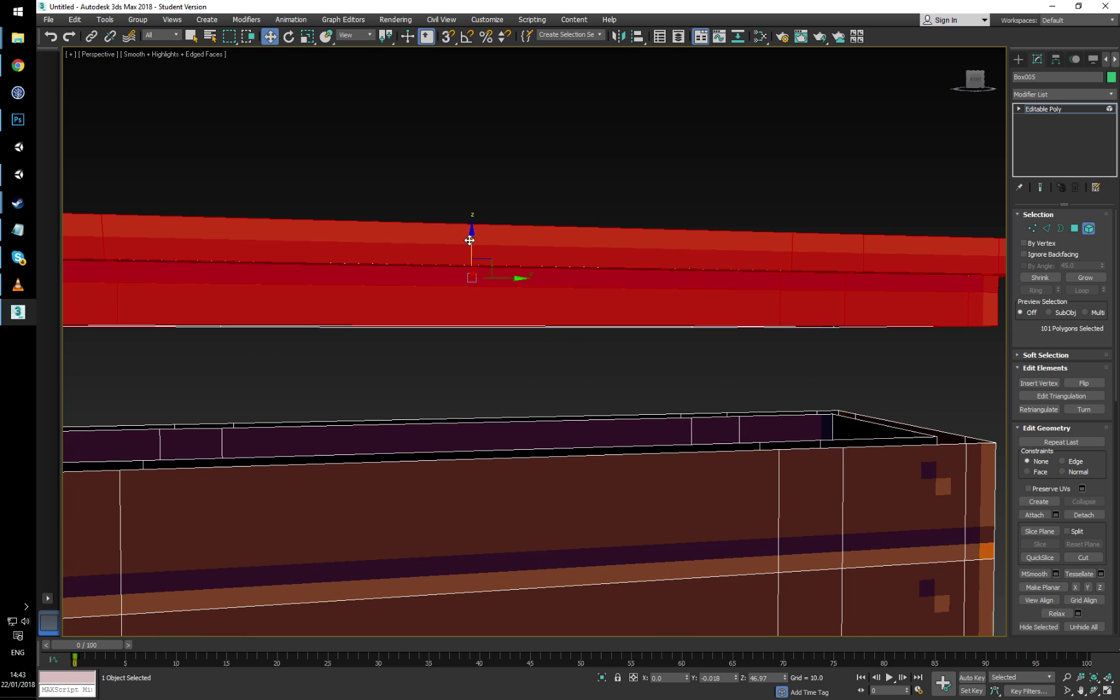
pyautogui.moveTo(470, 238); pyautogui.dragTo(473, 342)
pyautogui.hotkey('ctrl', 'z')
pyautogui.keyDown('alt'); pyautogui.moveTo(487, 344); pyautogui.dragTo(472, 251, button='middle'); pyautogui.keyUp('alt')
pyautogui.keyDown('ctrl'); pyautogui.click(512, 316); pyautogui.keyUp('ctrl')
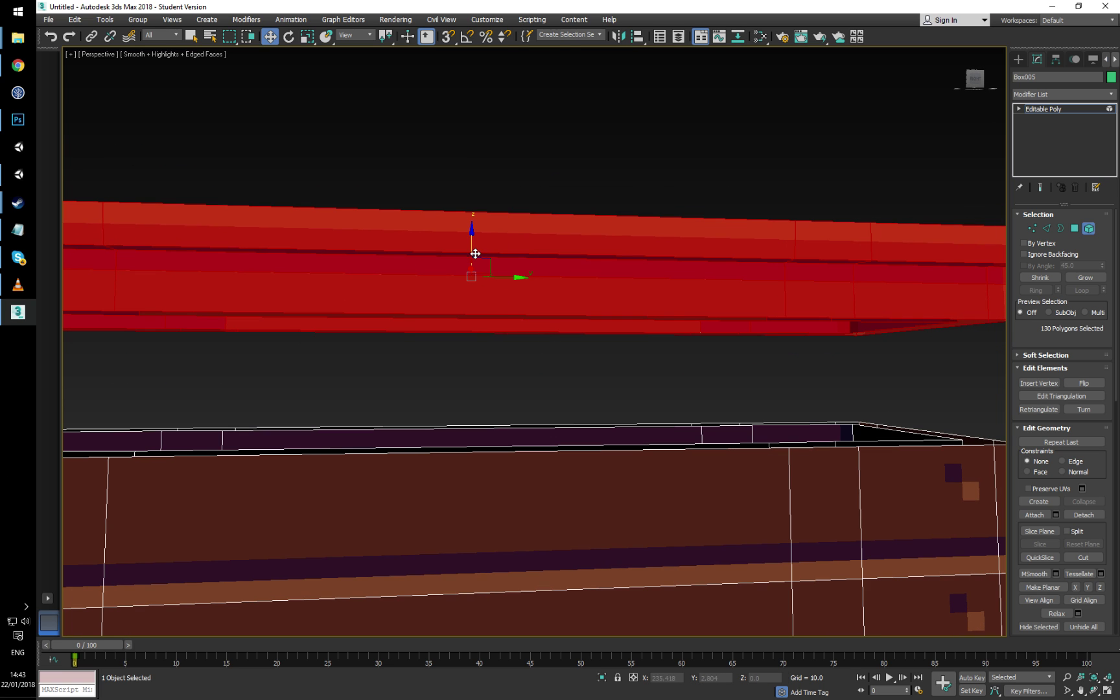
# Step: Lower the selected tabletop elements vertically until their bottom edge meets the upper rim of the bench body
pyautogui.moveTo(472, 249); pyautogui.dragTo(470, 350)
pyautogui.moveTo(835, 377); pyautogui.dragTo(619, 316, button='middle')
pyautogui.scroll(4, 512, 348)
pyautogui.scroll(2, 512, 348)
pyautogui.scroll(-2, 790, 338)
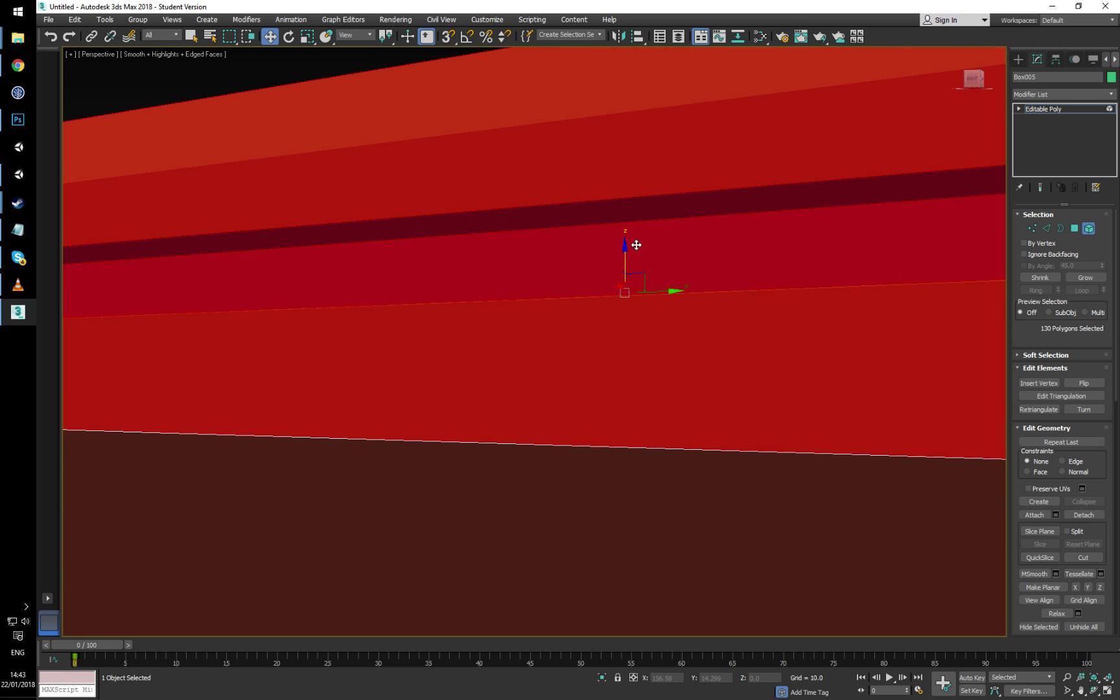
pyautogui.moveTo(624, 247); pyautogui.dragTo(625, 246)
# Step: Weld all of the bench's vertices in Vertex mode with a weld threshold of 0.883
pyautogui.click(1031, 228)
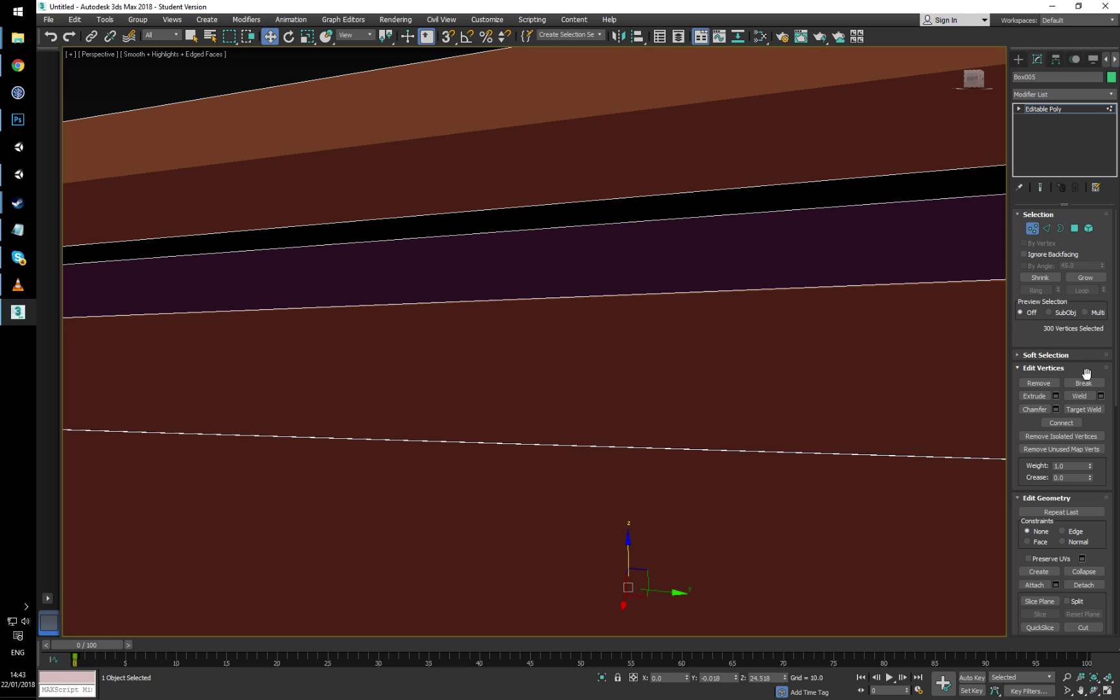
pyautogui.click(1100, 396)
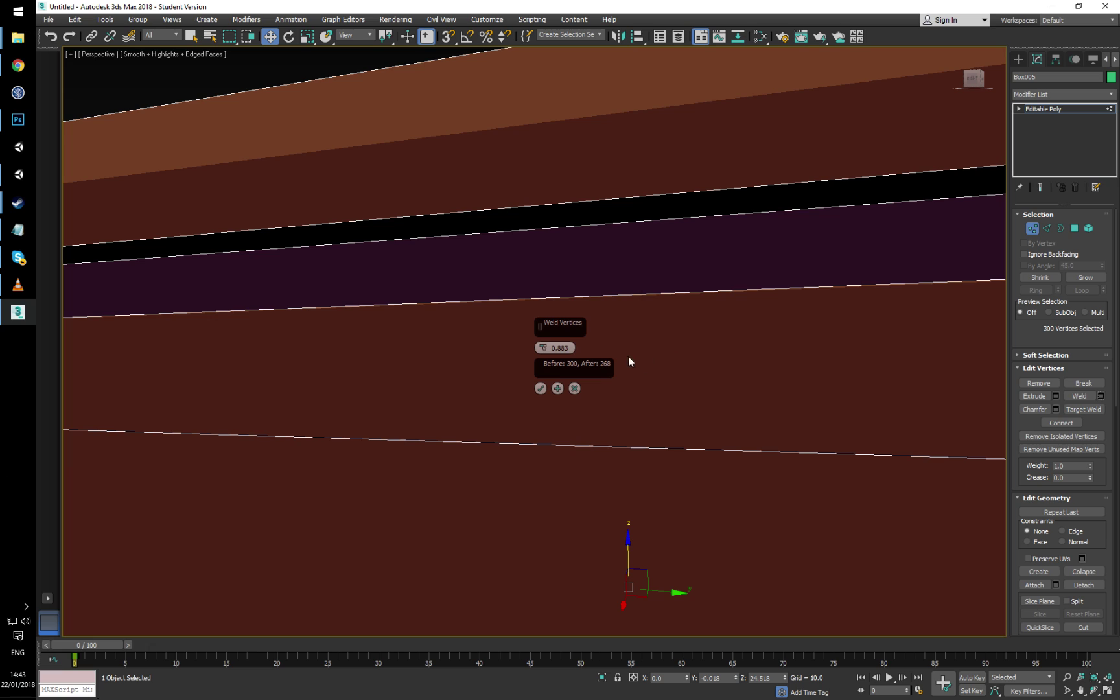
pyautogui.click(540, 389)
pyautogui.scroll(-10, 518, 363)
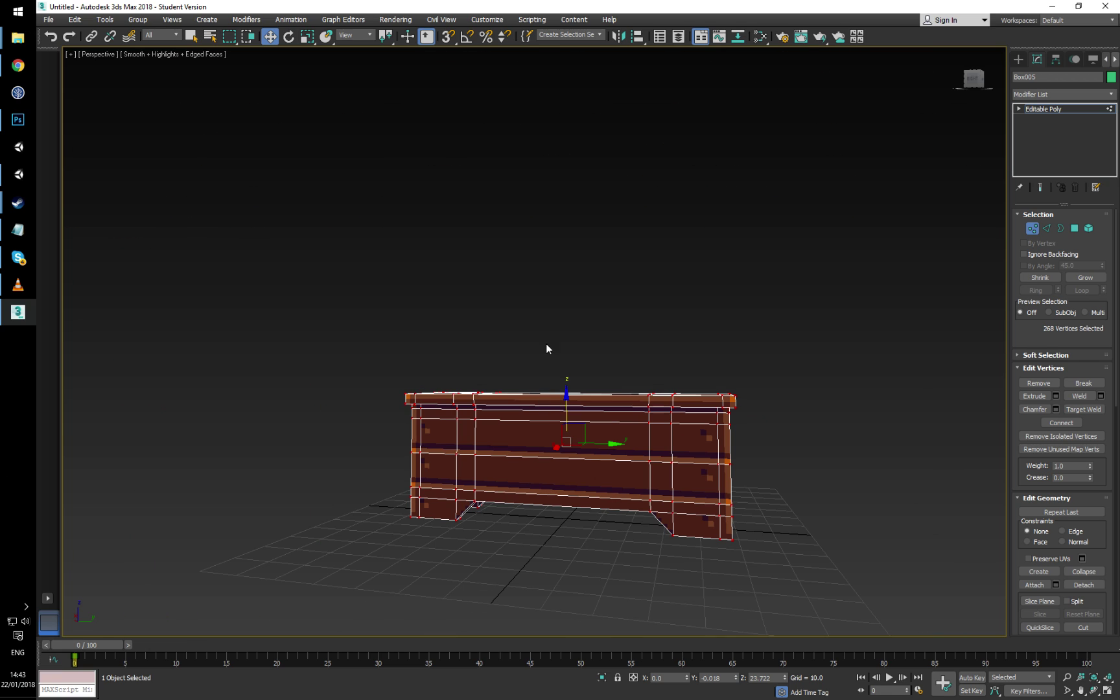
# Step: Exit Vertex mode, deselect the bench and turn off the edged-face display to inspect the seam beneath its tabletop
pyautogui.keyDown('alt'); pyautogui.moveTo(545, 344); pyautogui.dragTo(690, 455, button='middle'); pyautogui.keyUp('alt')
pyautogui.click(1033, 235)
pyautogui.moveTo(636, 561); pyautogui.dragTo(388, 353)
pyautogui.click(402, 393)
pyautogui.press('F4')
pyautogui.moveTo(415, 390); pyautogui.dragTo(667, 460, button='middle')
pyautogui.keyDown('alt'); pyautogui.moveTo(578, 433); pyautogui.dragTo(522, 378, button='middle'); pyautogui.keyUp('alt')
pyautogui.moveTo(369, 474); pyautogui.dragTo(463, 460, button='middle')
pyautogui.scroll(5, 497, 450)
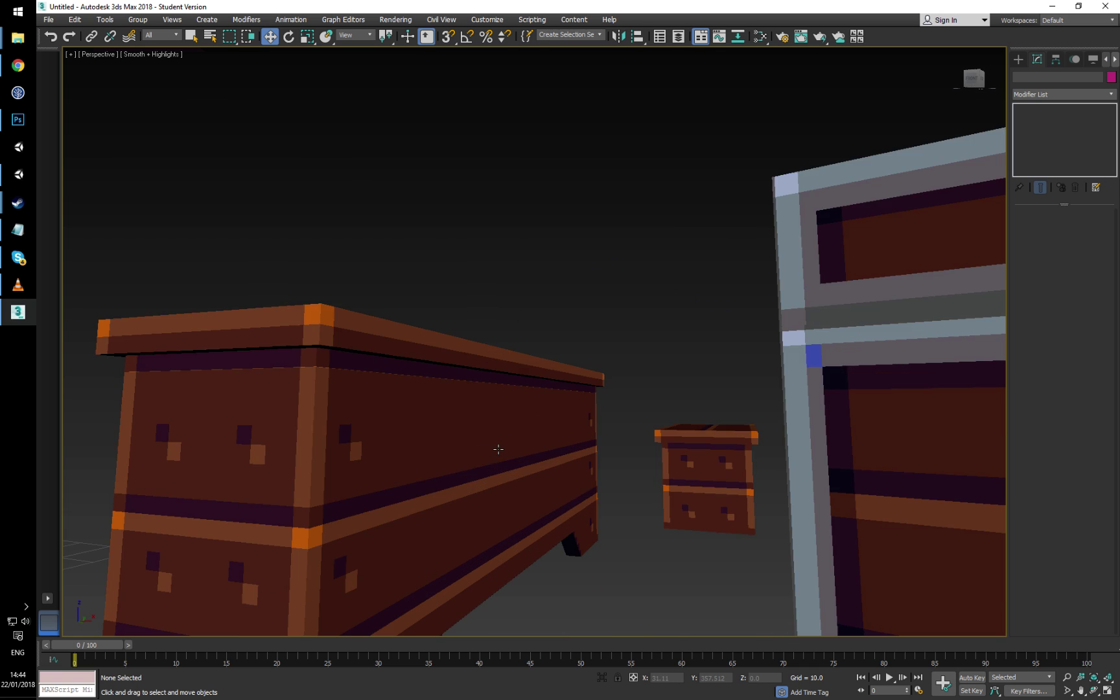
pyautogui.moveTo(520, 358); pyautogui.dragTo(495, 355, button='middle')
pyautogui.scroll(-5, 437, 370)
# Step: Try to weld all of the bench's vertices with the weld threshold raised to 1.921
pyautogui.click(412, 412)
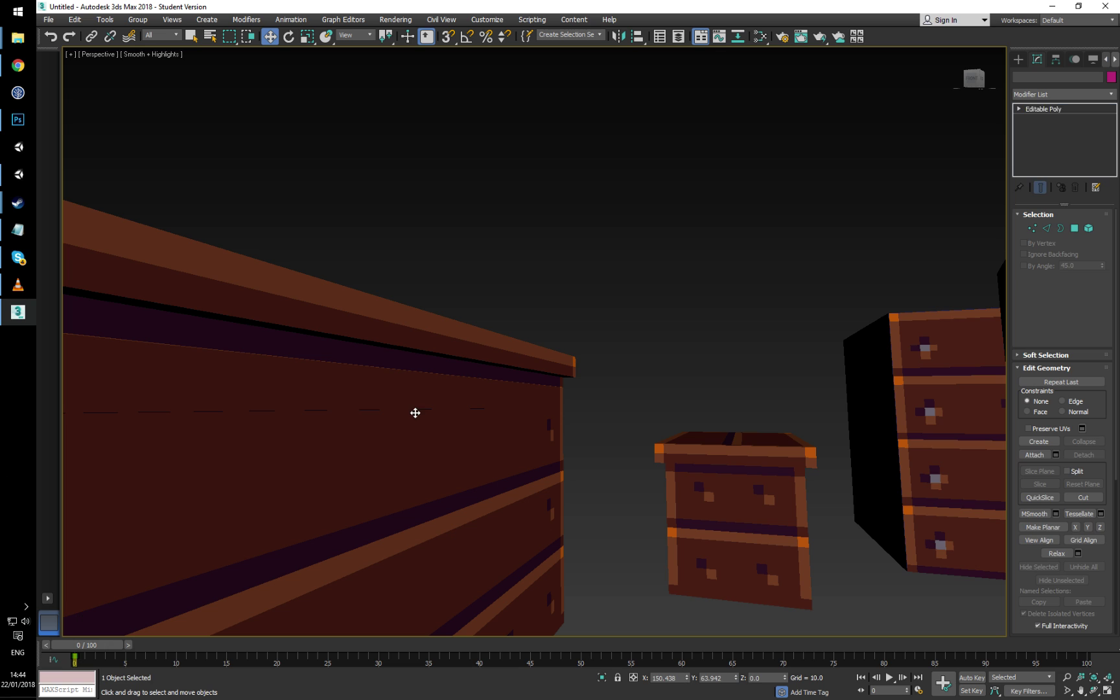
pyautogui.scroll(6, 435, 419)
pyautogui.scroll(2, 401, 425)
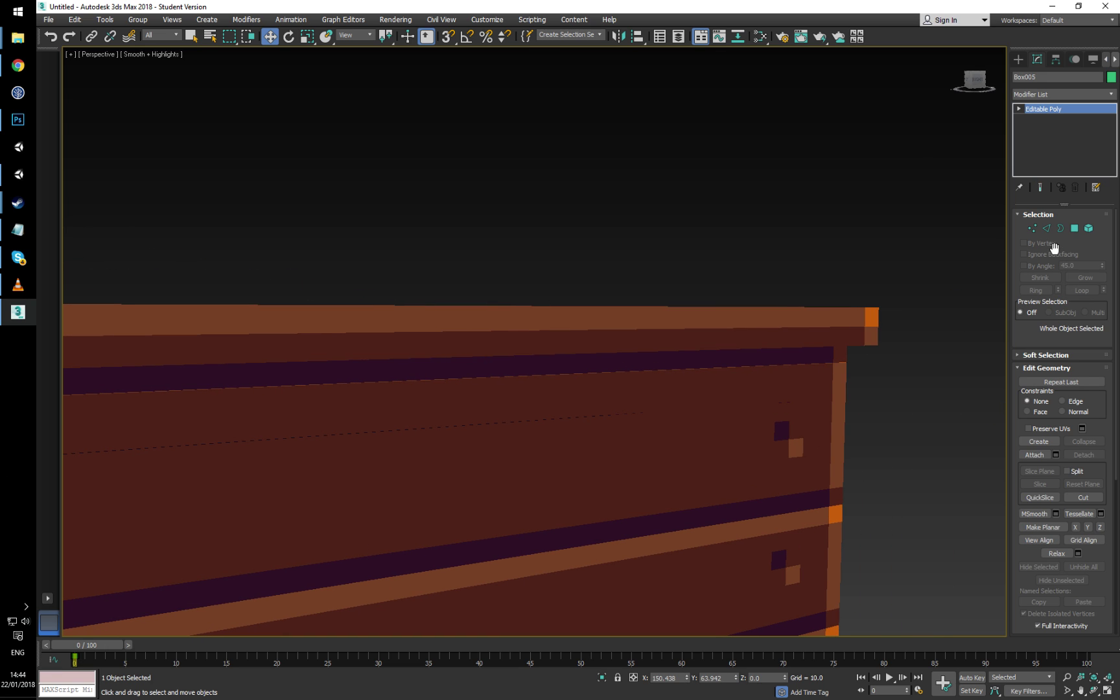
pyautogui.click(1032, 228)
pyautogui.hotkey('ctrl', 'a')
pyautogui.moveTo(589, 388); pyautogui.dragTo(805, 406, button='middle')
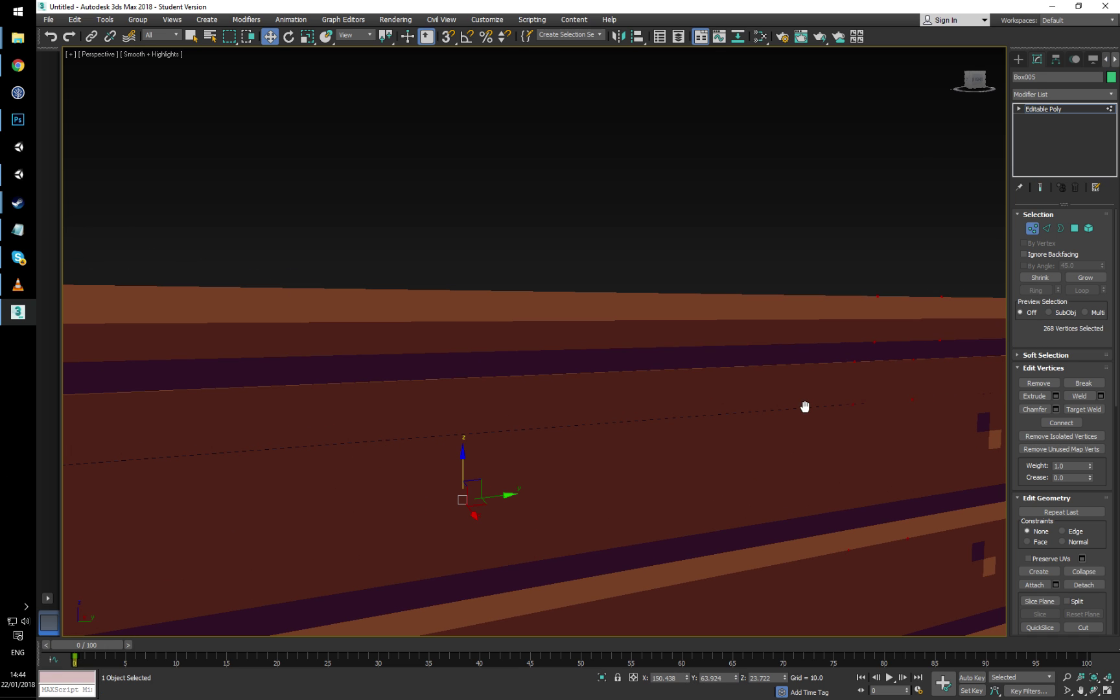
pyautogui.click(1101, 395)
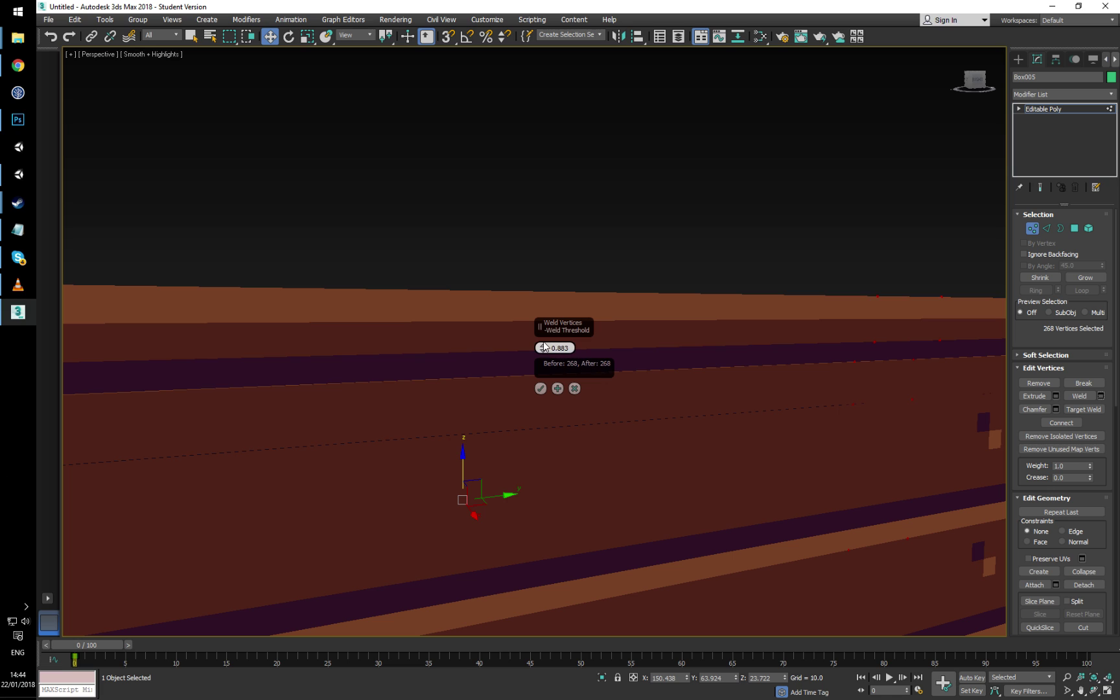
pyautogui.moveTo(543, 349)
pyautogui.mouseDown()
pyautogui.moveTo(543, 330)
pyautogui.moveTo(544, 339)
pyautogui.mouseUp()
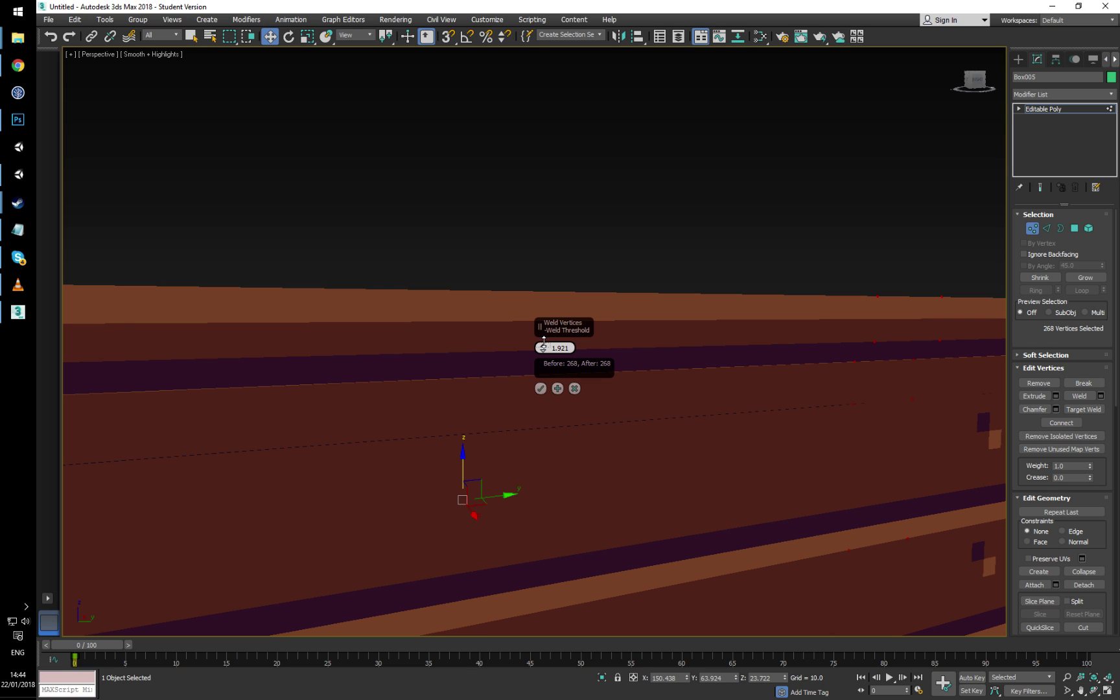
pyautogui.click(575, 388)
# Step: Select the edges along the faint dashed line on the bench's upper plank in Edge mode and examine them from outside and inside
pyautogui.moveTo(677, 453); pyautogui.dragTo(615, 418, button='middle')
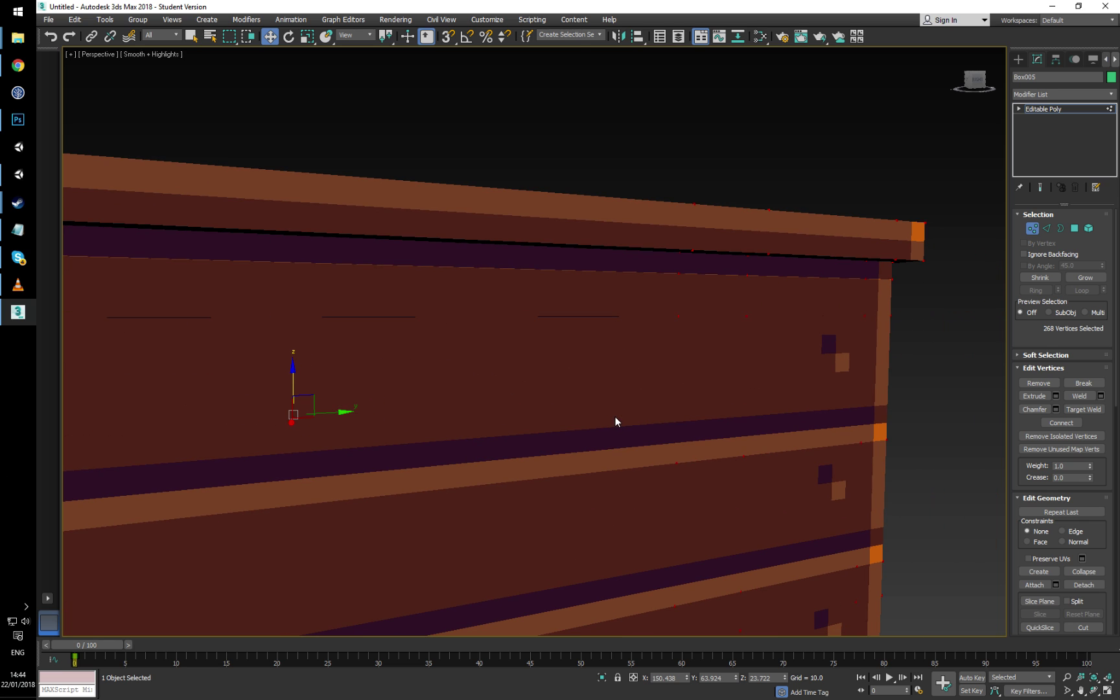
pyautogui.press('3')
pyautogui.press('4')
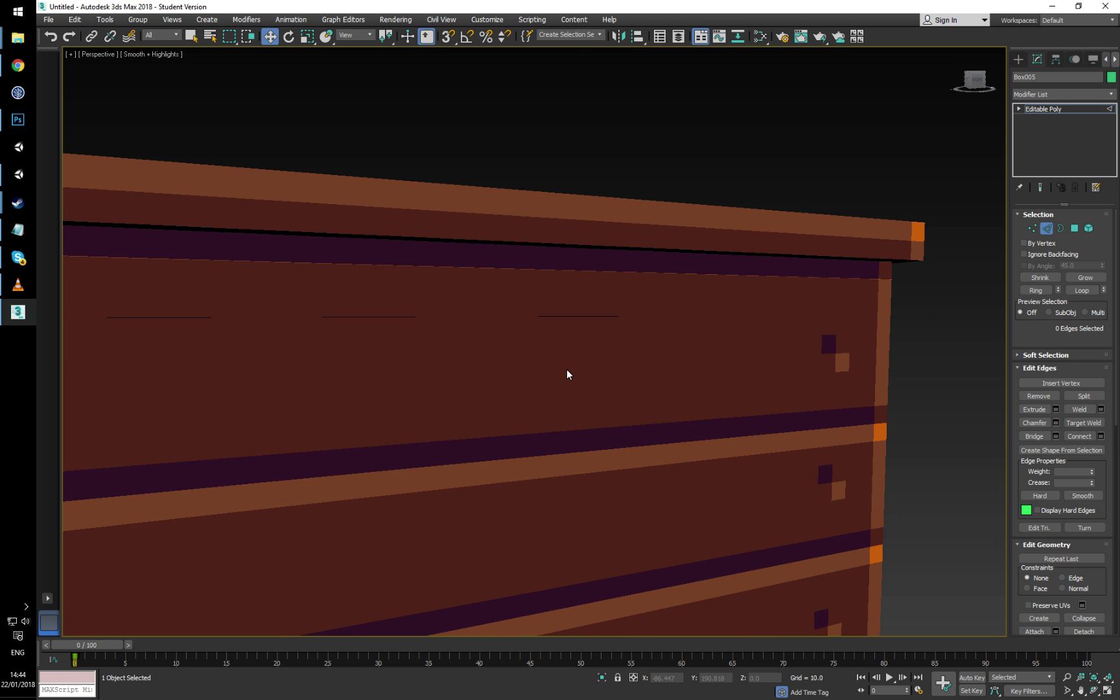
pyautogui.click(530, 369)
pyautogui.keyDown('alt'); pyautogui.moveTo(550, 370); pyautogui.dragTo(528, 373, button='middle'); pyautogui.keyUp('alt')
pyautogui.press('2')
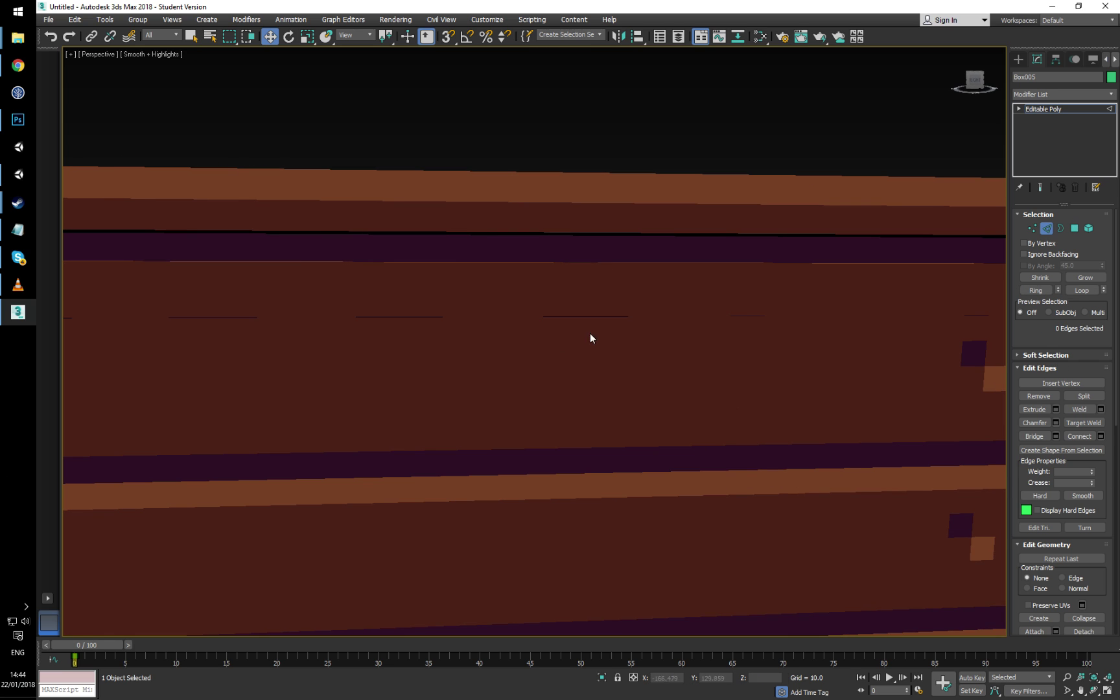
pyautogui.moveTo(568, 322); pyautogui.dragTo(567, 321)
pyautogui.keyDown('alt'); pyautogui.moveTo(567, 320); pyautogui.dragTo(543, 350, button='middle'); pyautogui.keyUp('alt')
pyautogui.moveTo(543, 350); pyautogui.dragTo(599, 376, button='middle')
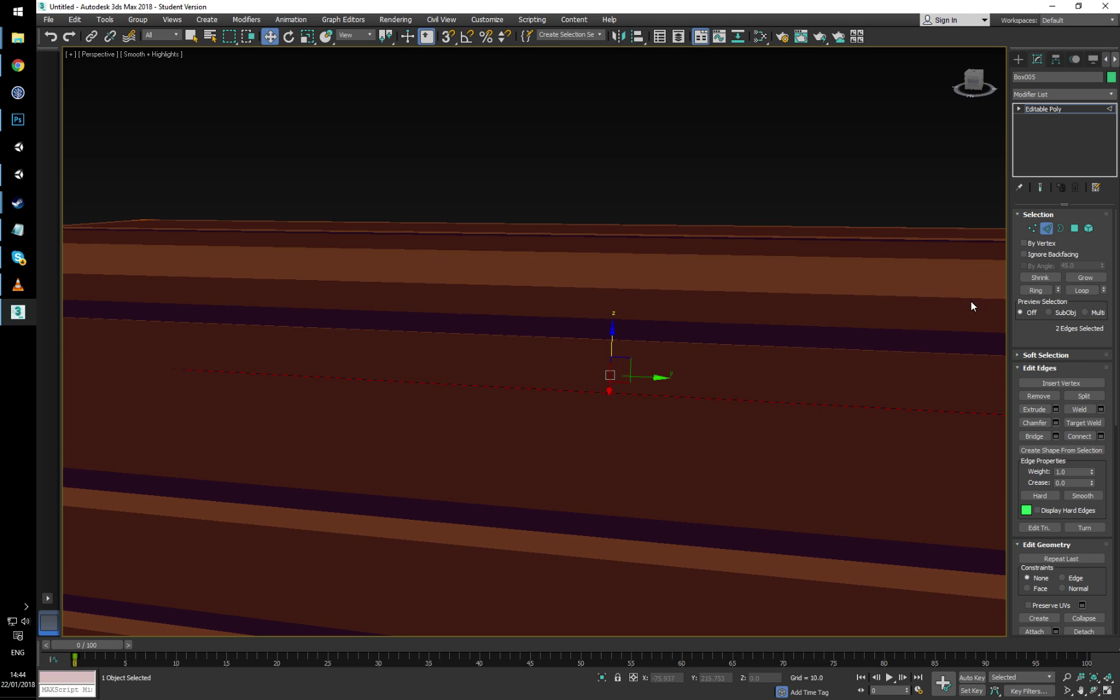
pyautogui.keyDown('alt'); pyautogui.moveTo(907, 364); pyautogui.dragTo(743, 348, button='middle'); pyautogui.keyUp('alt')
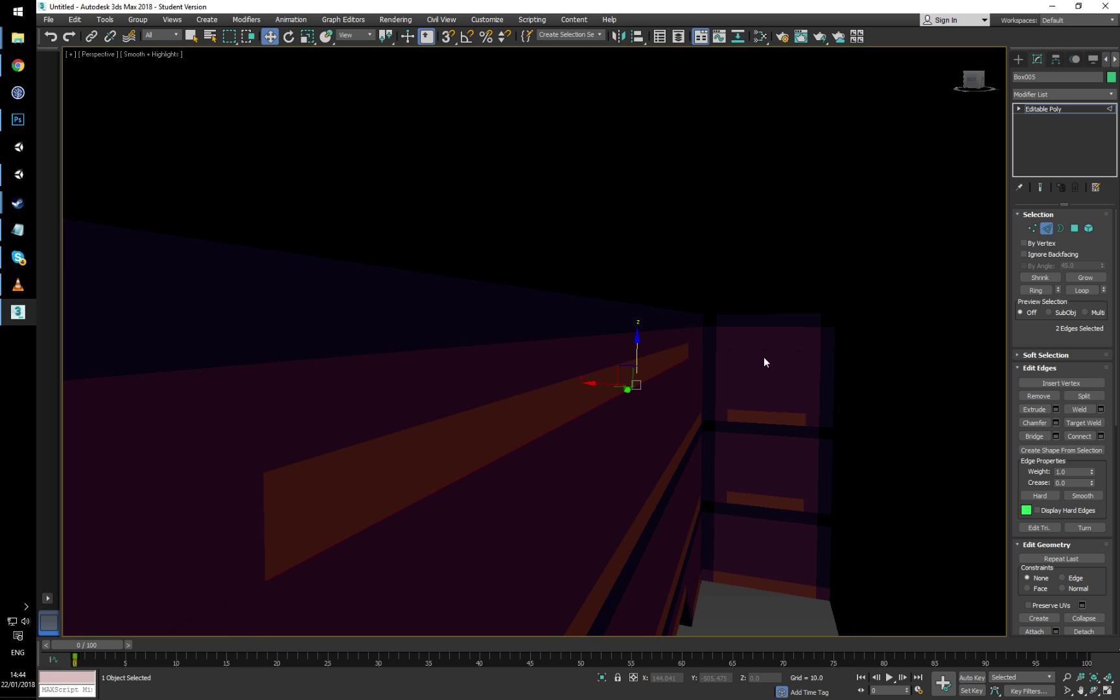
pyautogui.keyDown('alt'); pyautogui.moveTo(619, 378); pyautogui.dragTo(676, 335, button='middle'); pyautogui.keyUp('alt')
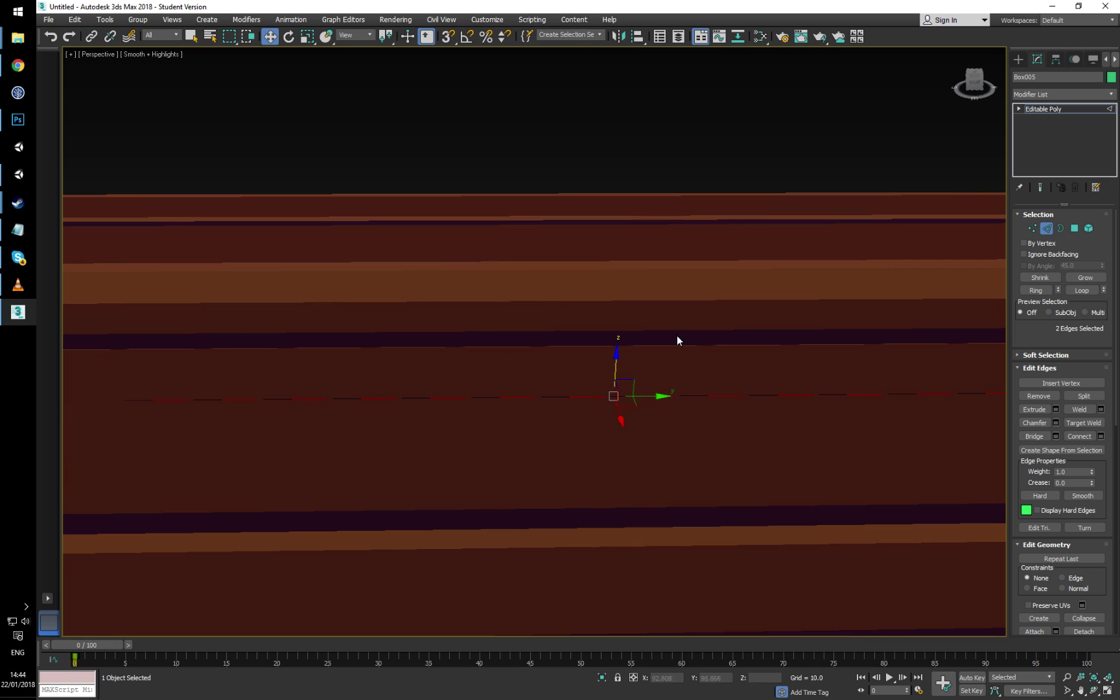
# Step: Clear the edge selection, exit Edge mode and deselect the bench, with all four furniture models in view
pyautogui.scroll(-5, 627, 170)
pyautogui.keyDown('alt'); pyautogui.moveTo(610, 179); pyautogui.dragTo(682, 222, button='middle'); pyautogui.keyUp('alt')
pyautogui.moveTo(682, 222); pyautogui.dragTo(712, 365, button='middle')
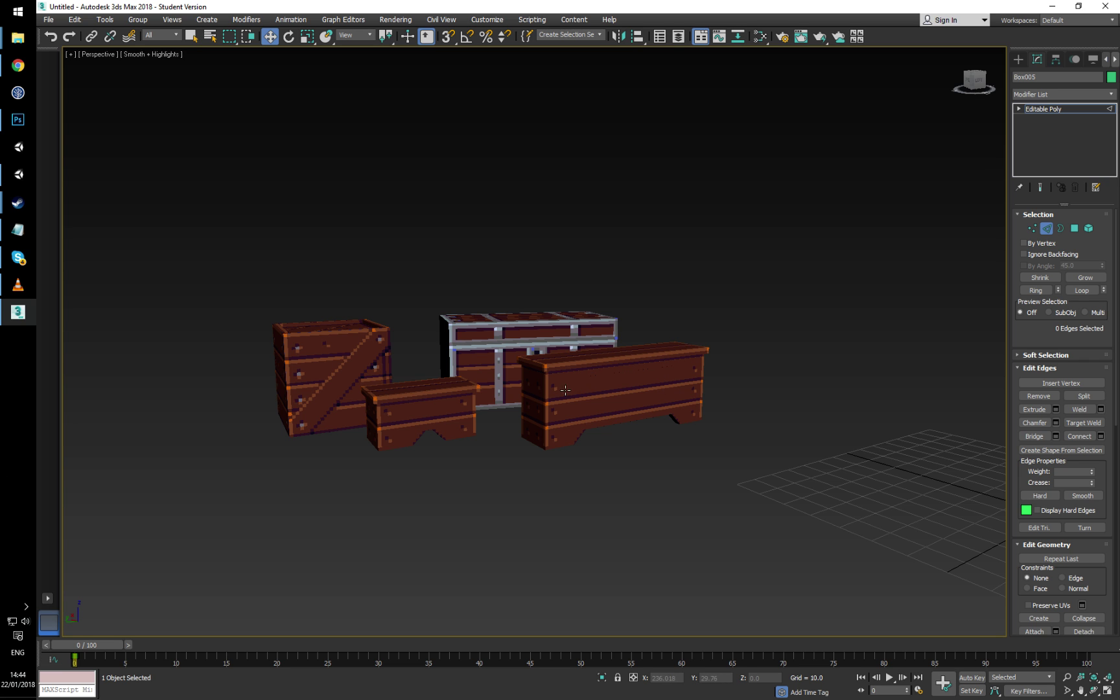
pyautogui.keyDown('alt'); pyautogui.moveTo(586, 382); pyautogui.dragTo(1016, 262, button='middle'); pyautogui.keyUp('alt')
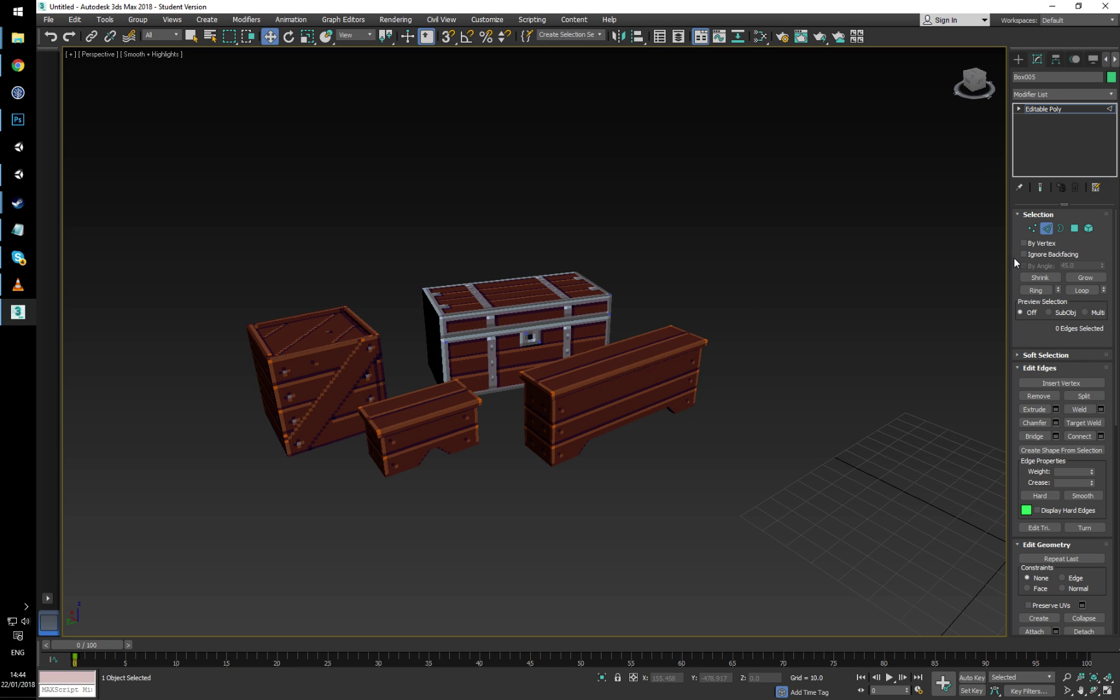
pyautogui.click(1047, 228)
pyautogui.keyDown('alt'); pyautogui.moveTo(686, 271); pyautogui.dragTo(717, 391, button='middle'); pyautogui.keyUp('alt')
pyautogui.click(764, 378)
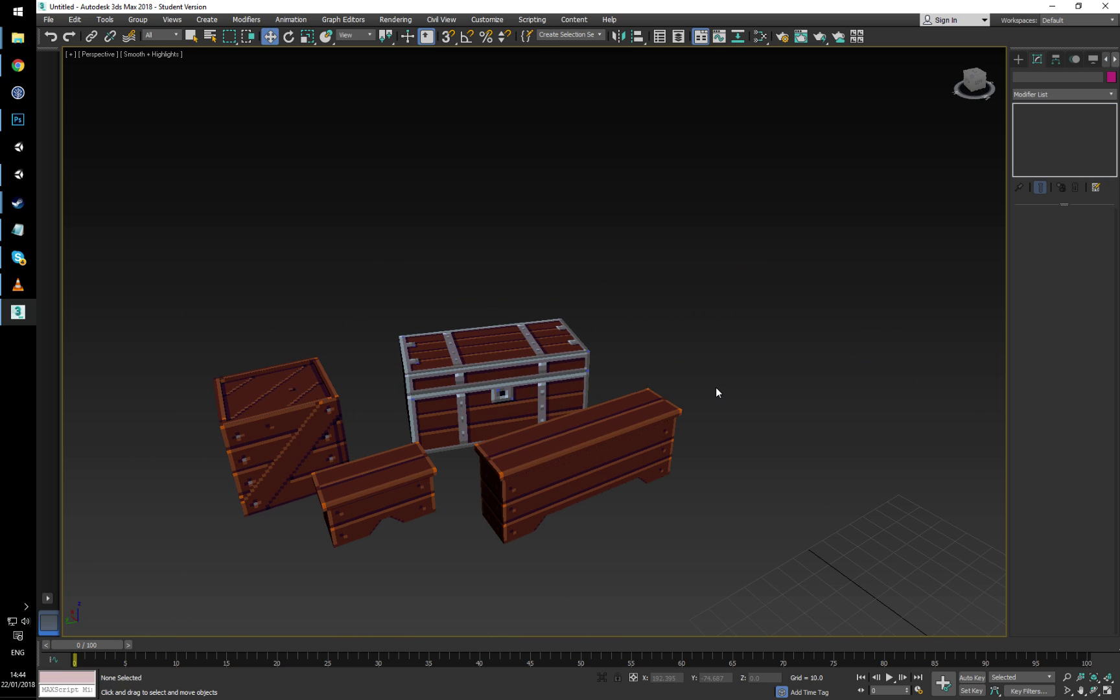